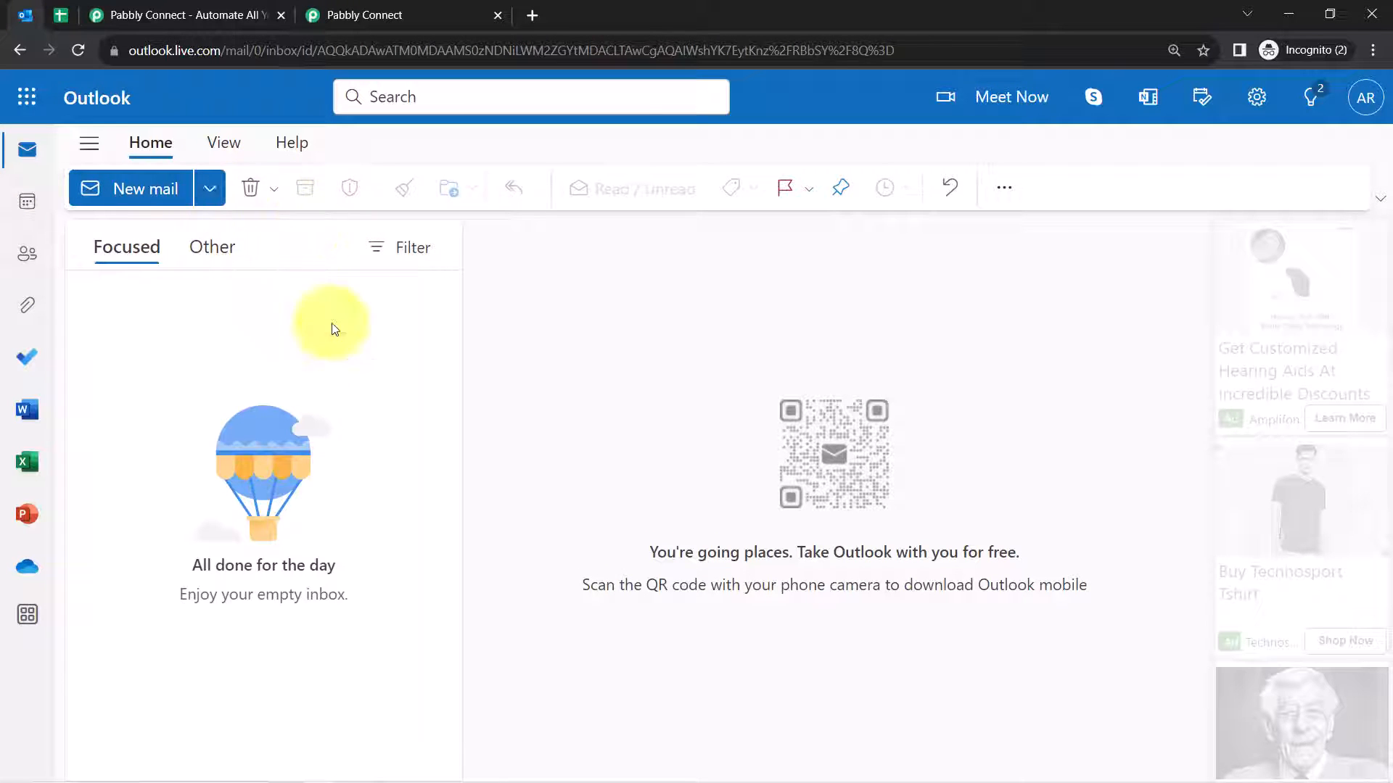
Review the column headings of the New & Important Emails spreadsheet in Google Sheets and compare them with the Outlook inbox
click(60, 16)
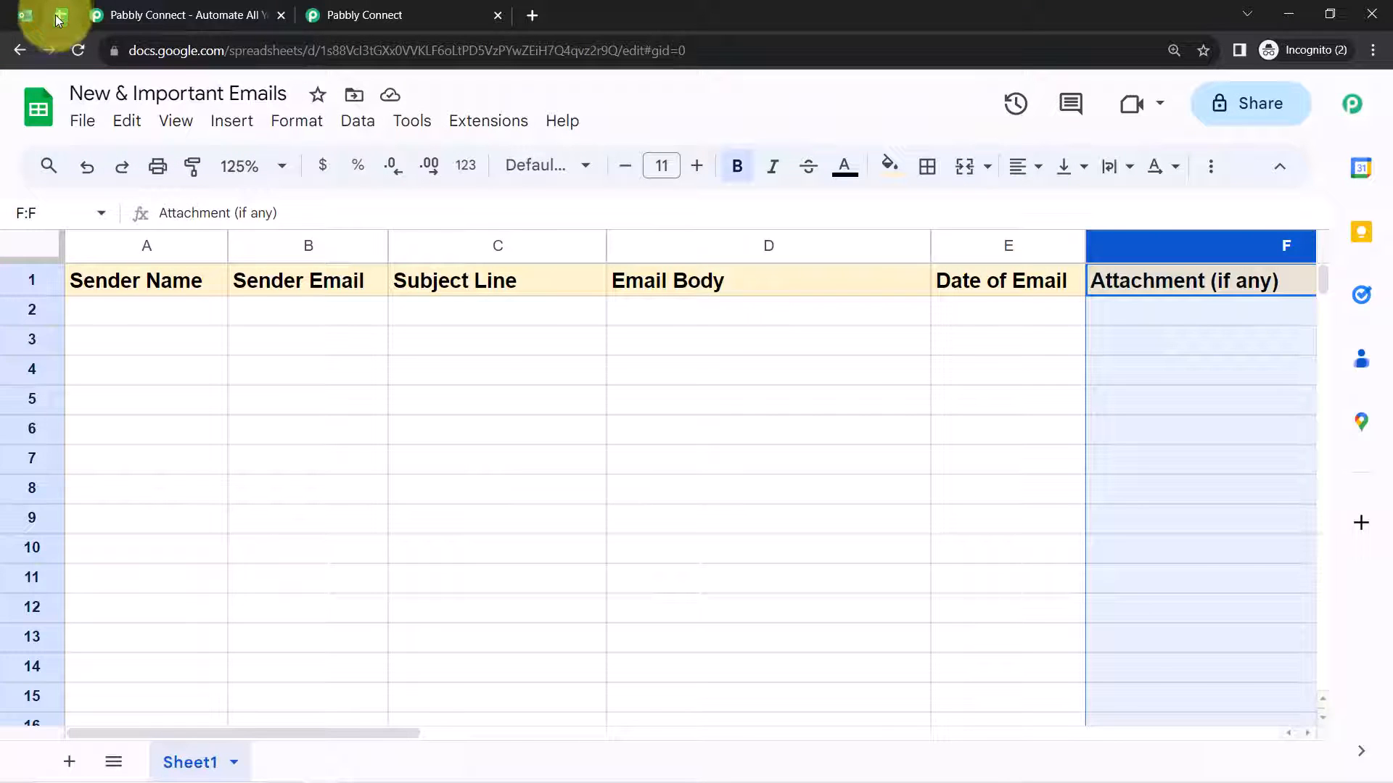
click(116, 315)
click(261, 319)
click(464, 318)
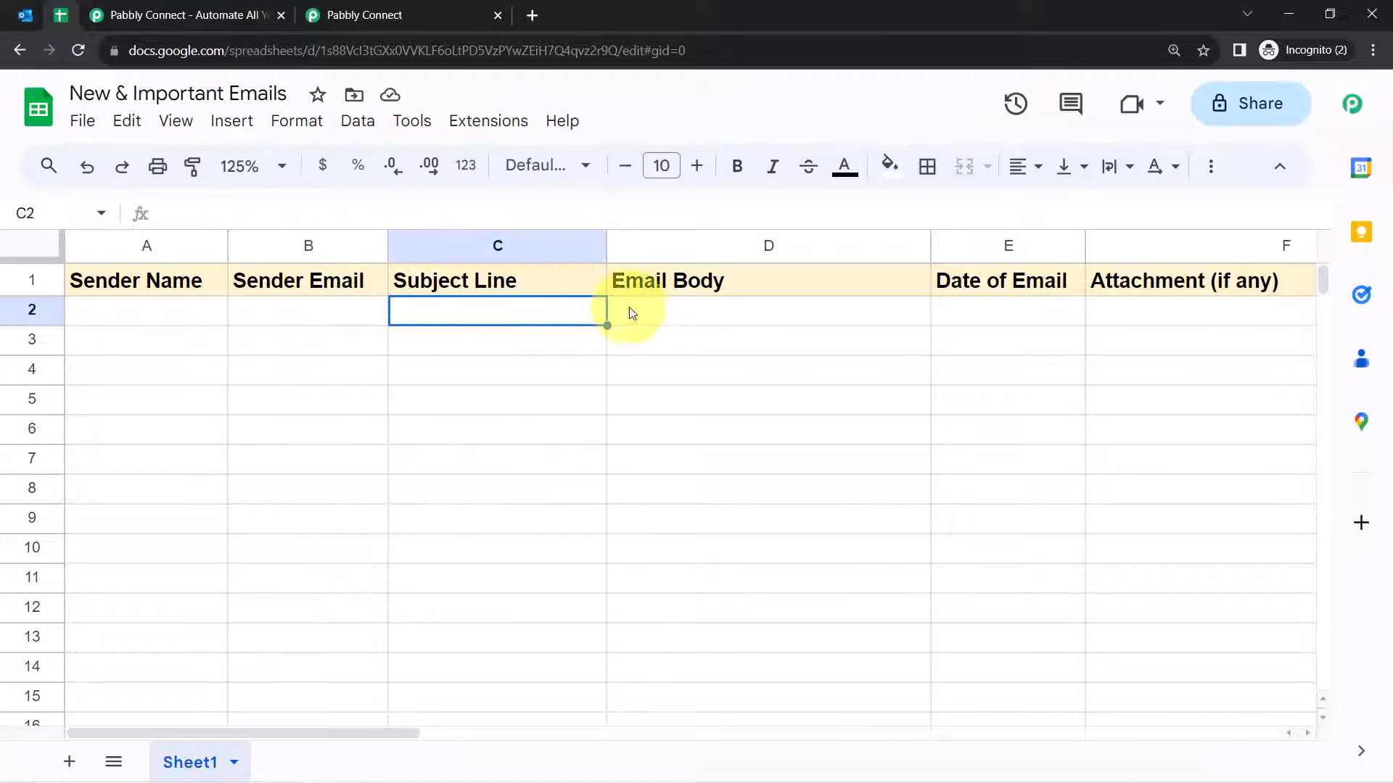
click(642, 313)
click(1062, 314)
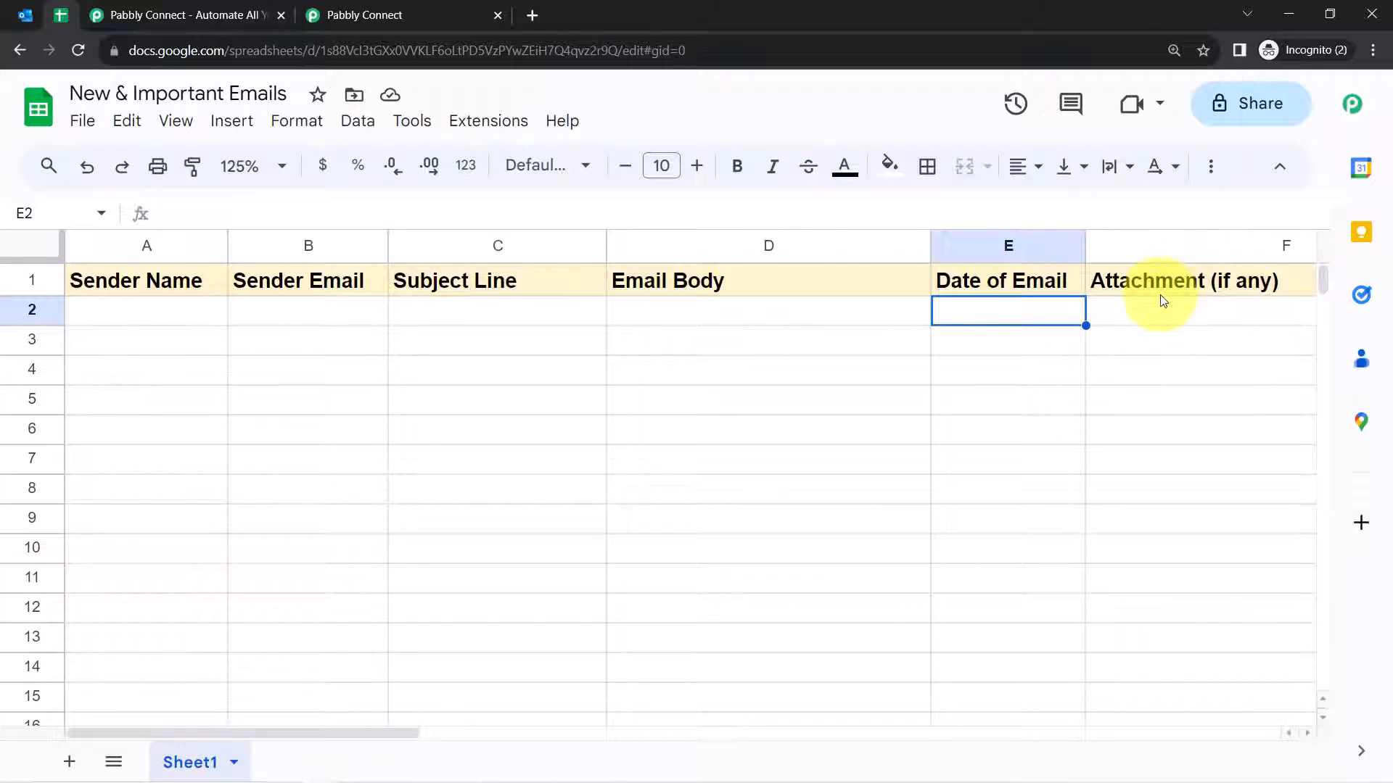
click(1160, 251)
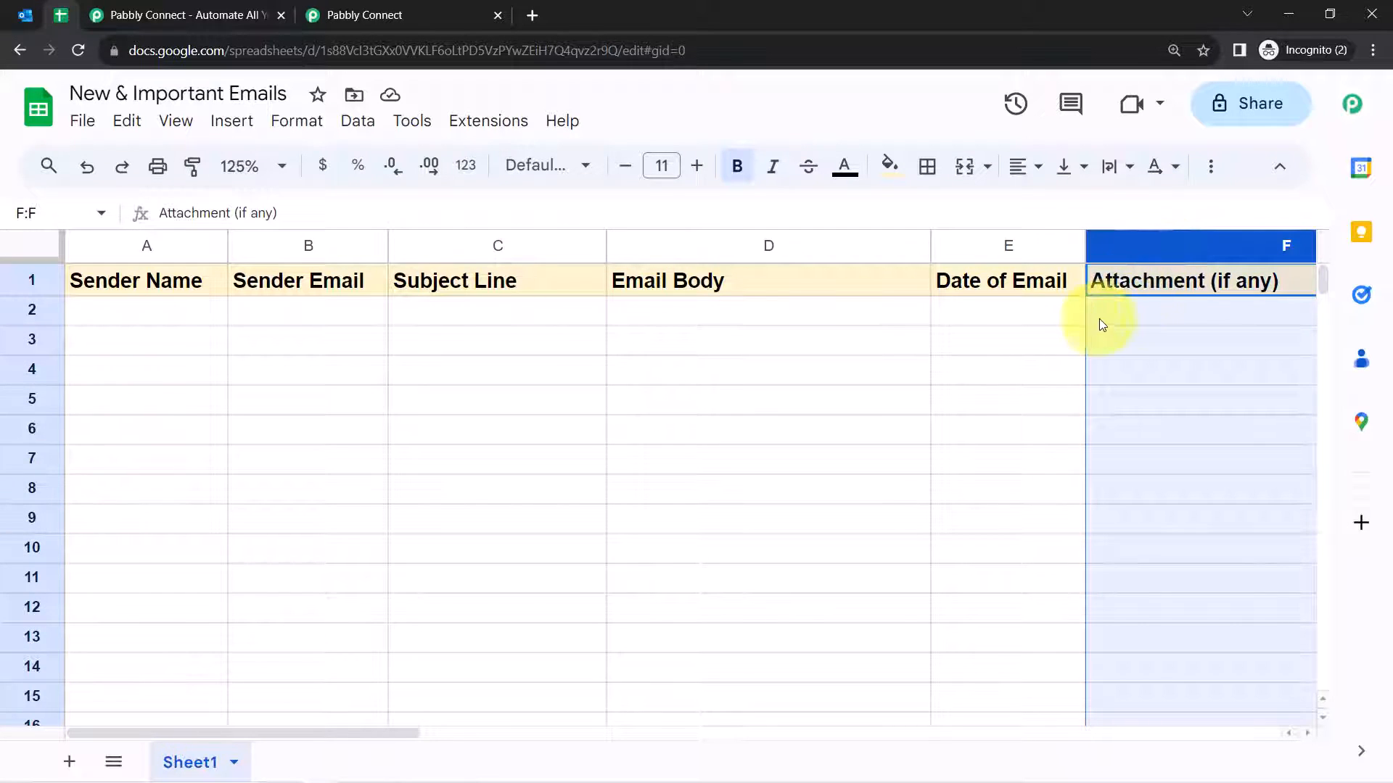
click(1016, 395)
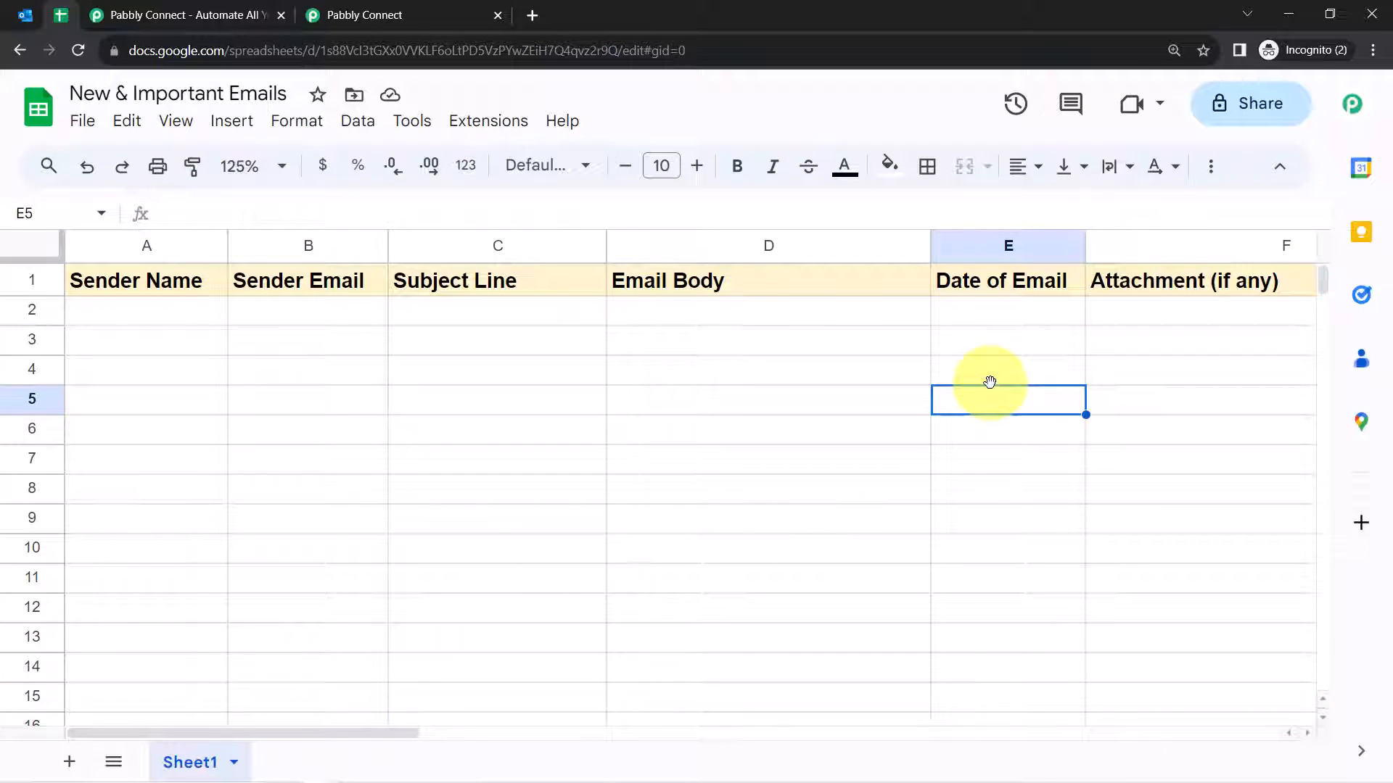
click(36, 8)
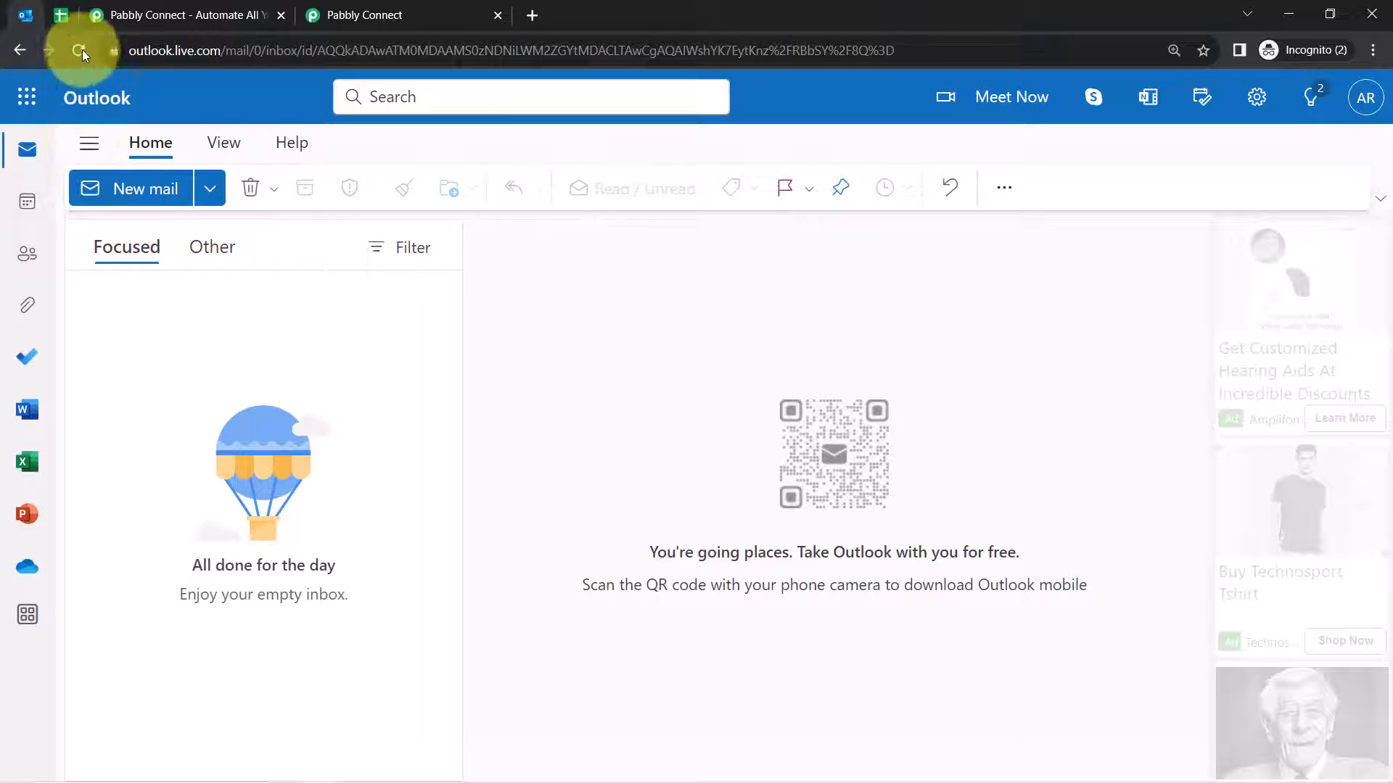
click(50, 15)
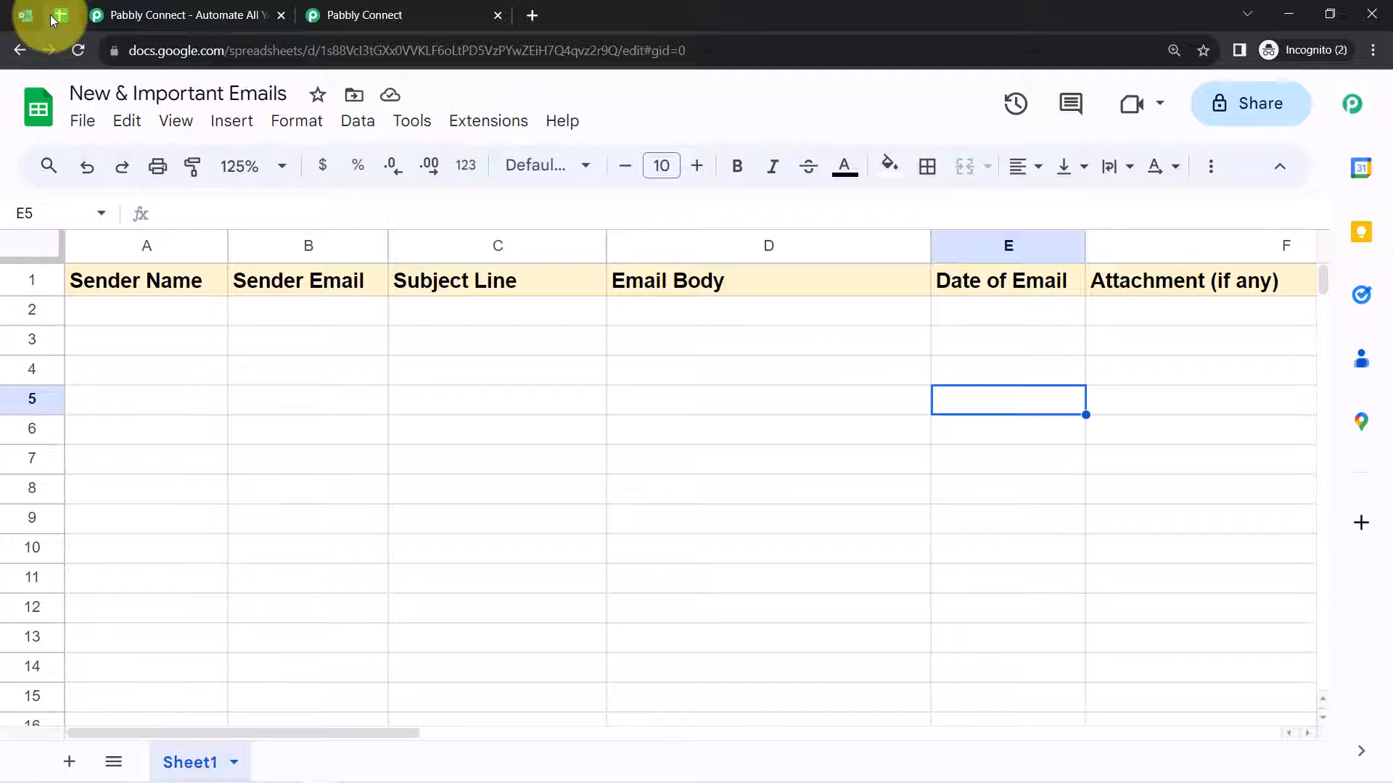
Look over the Pabbly Connect home page and dashboard, then revisit the Outlook inbox and the Google Sheets spreadsheet
click(116, 15)
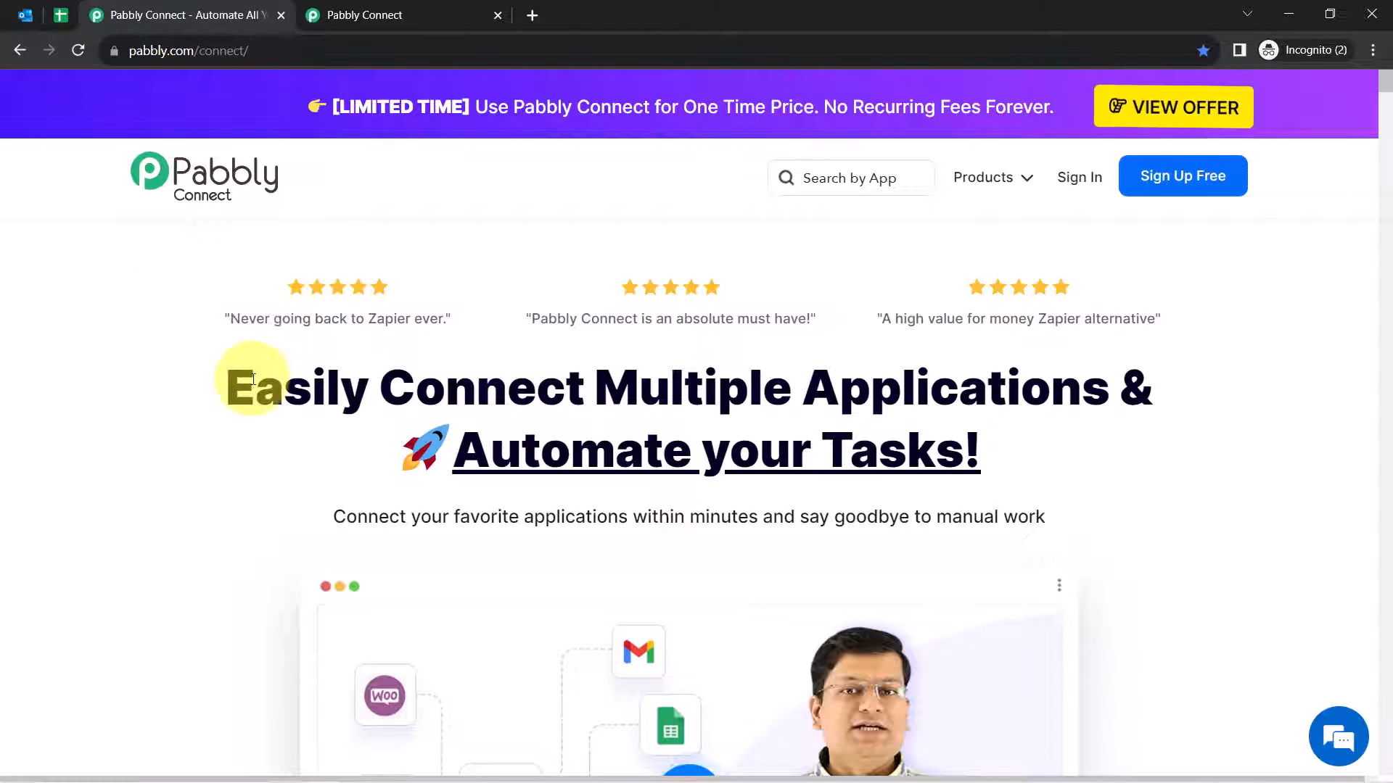
drag(255, 388, 642, 453)
drag(733, 505, 937, 513)
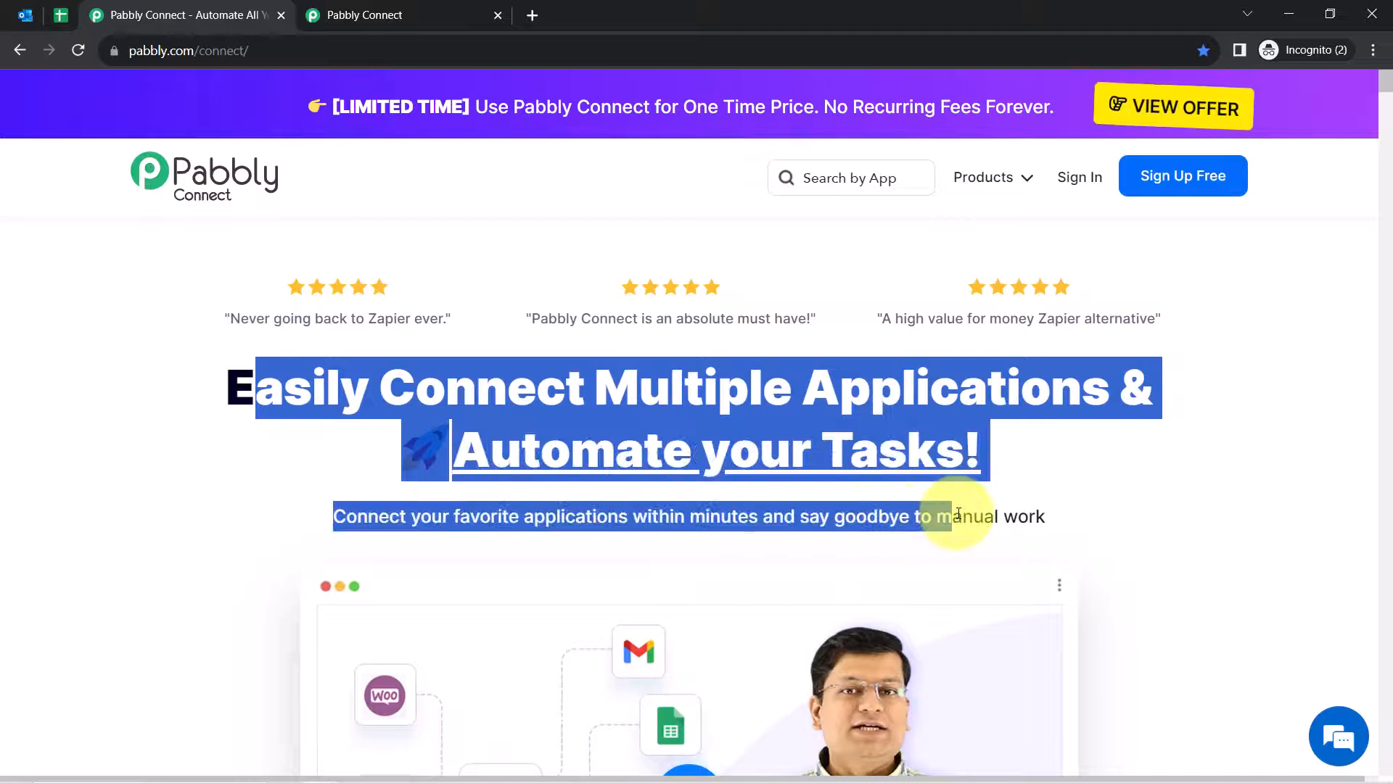
click(324, 3)
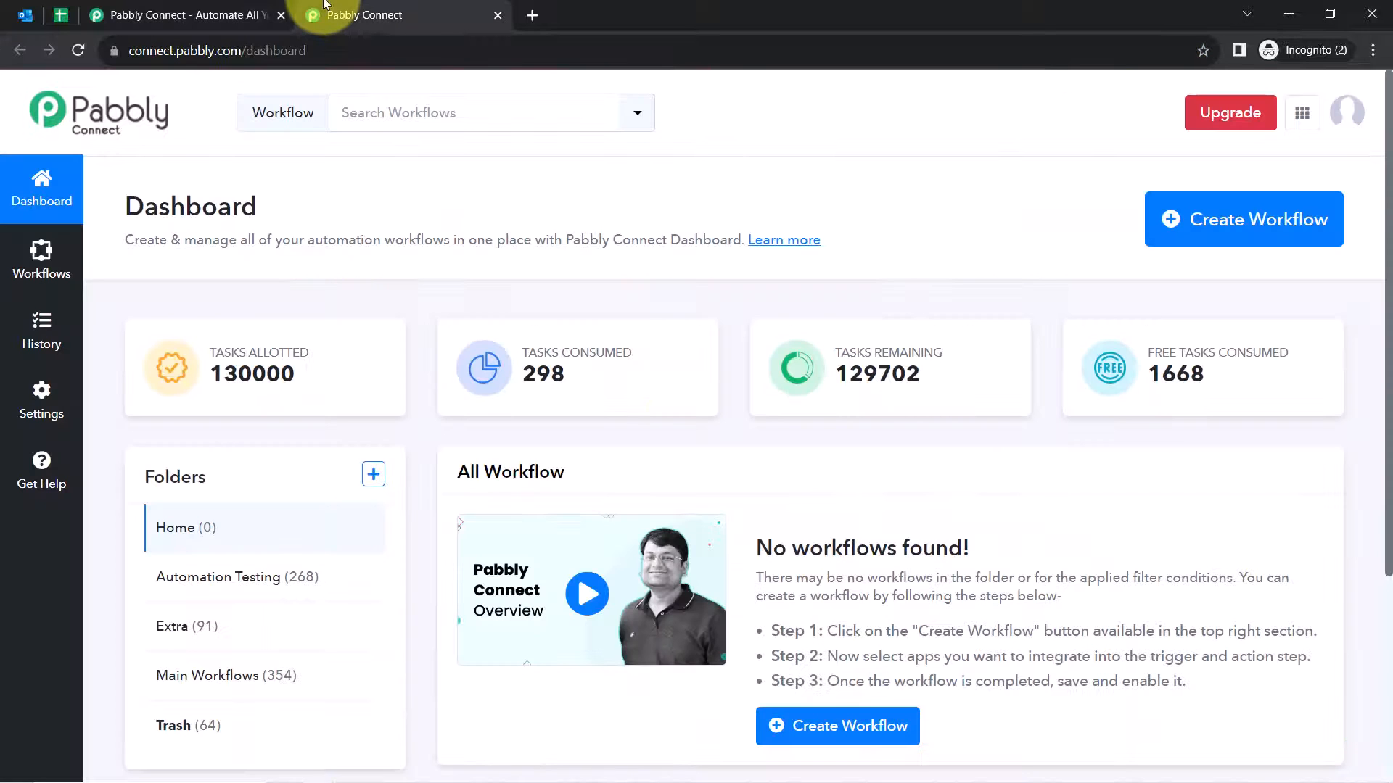
drag(109, 211, 466, 239)
click(178, 6)
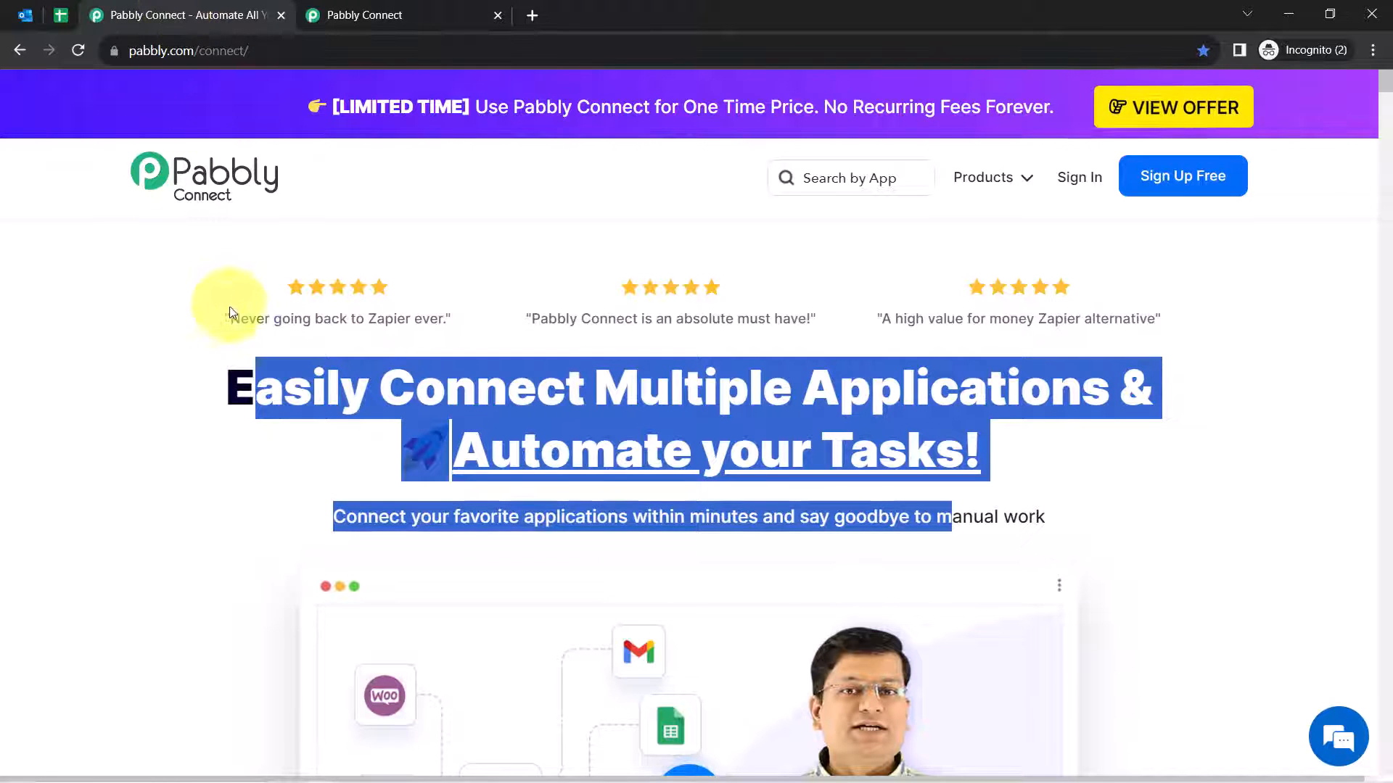
click(224, 375)
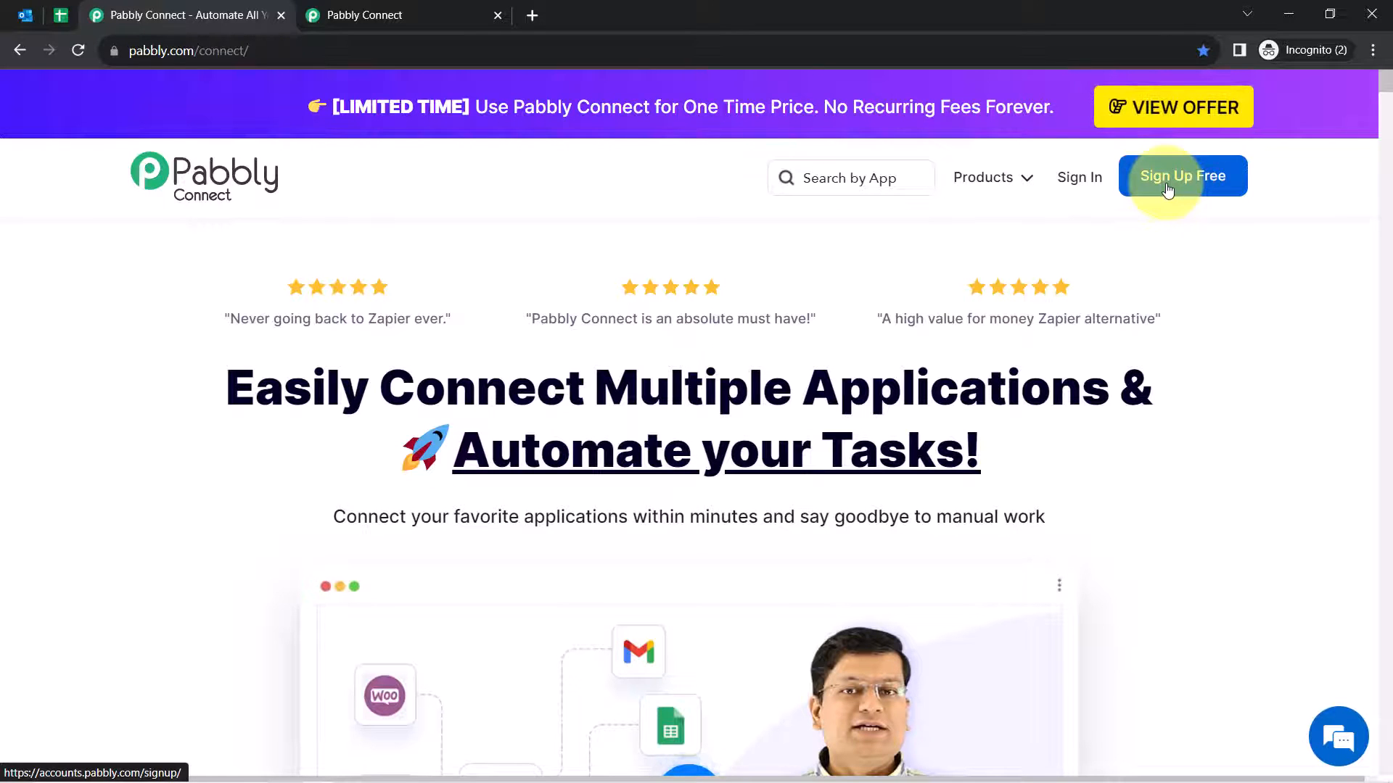
click(29, 14)
click(58, 16)
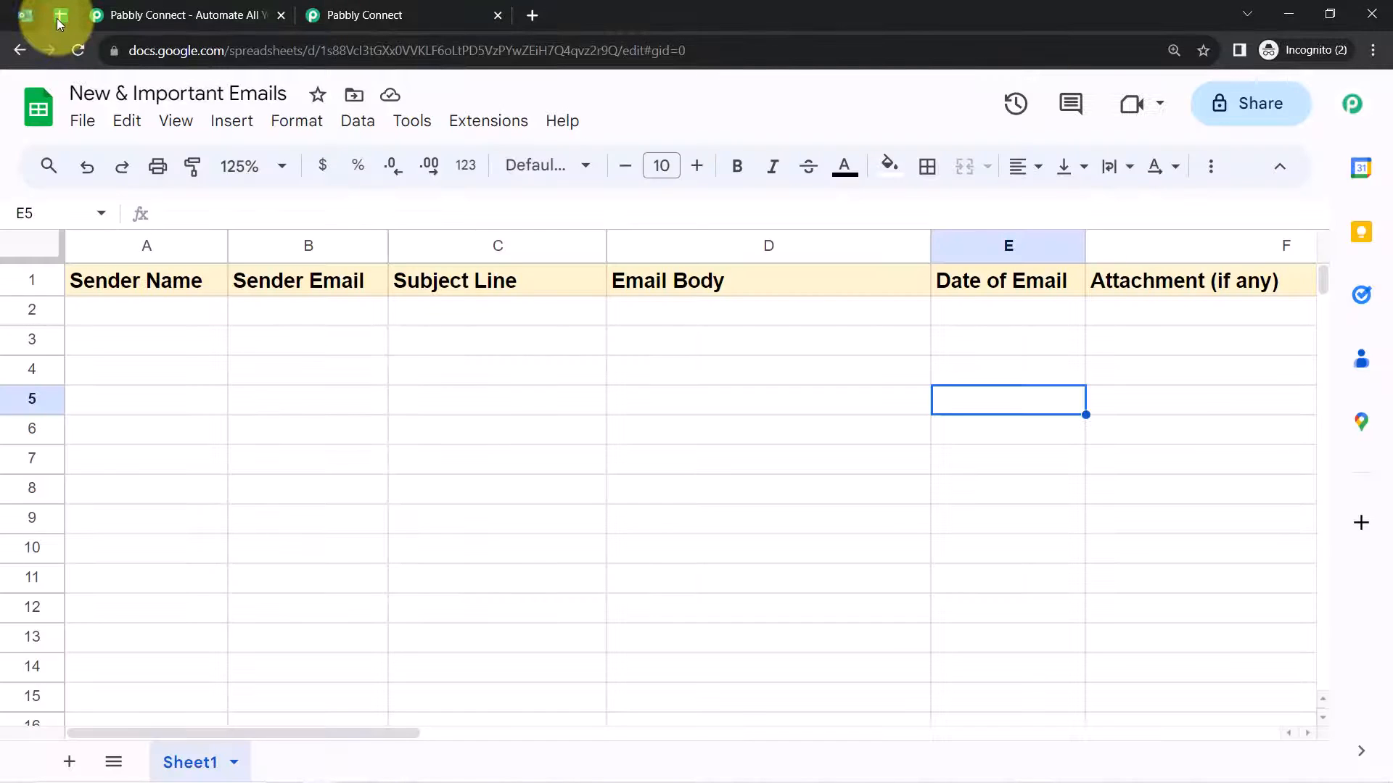
Create a workflow named "Sync Outlook Emails with Google Sheets with Attachment" from the Pabbly Connect dashboard
click(409, 9)
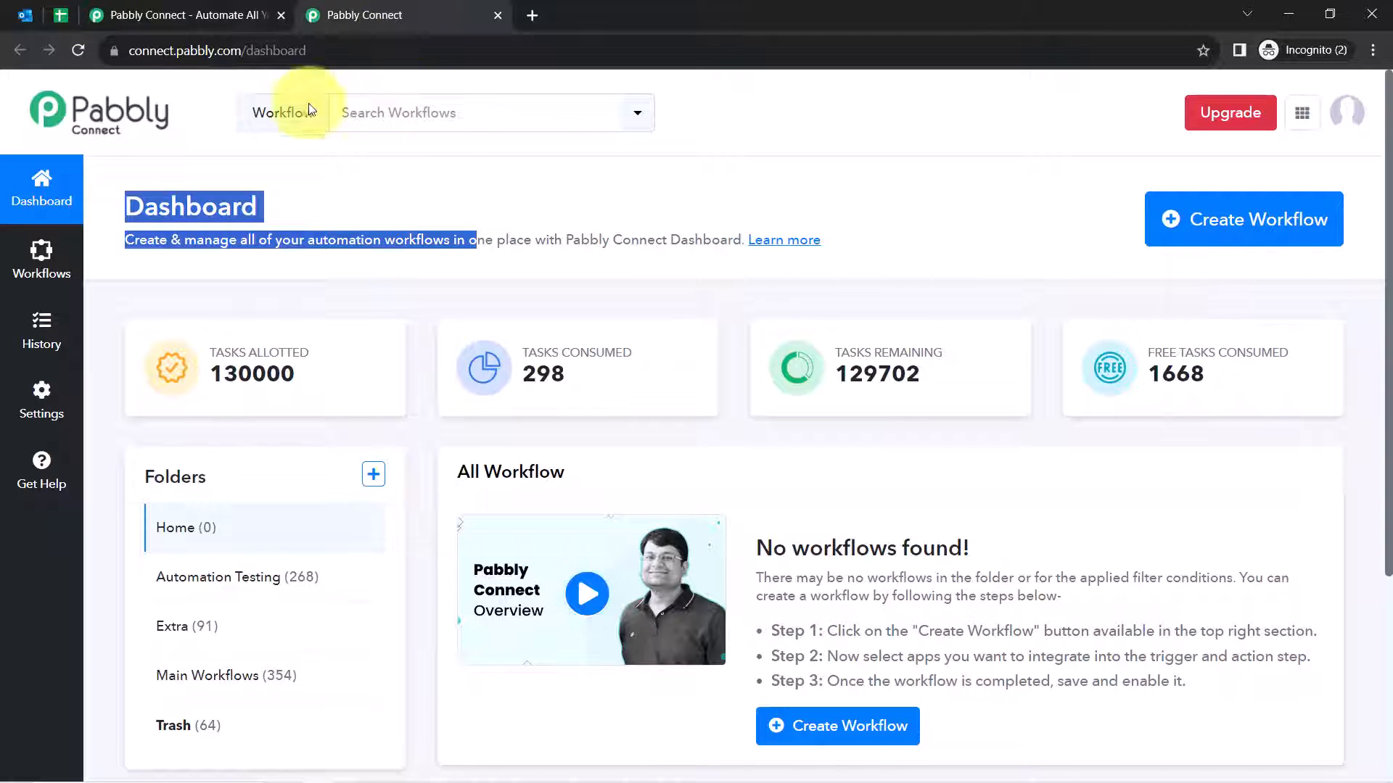
click(205, 188)
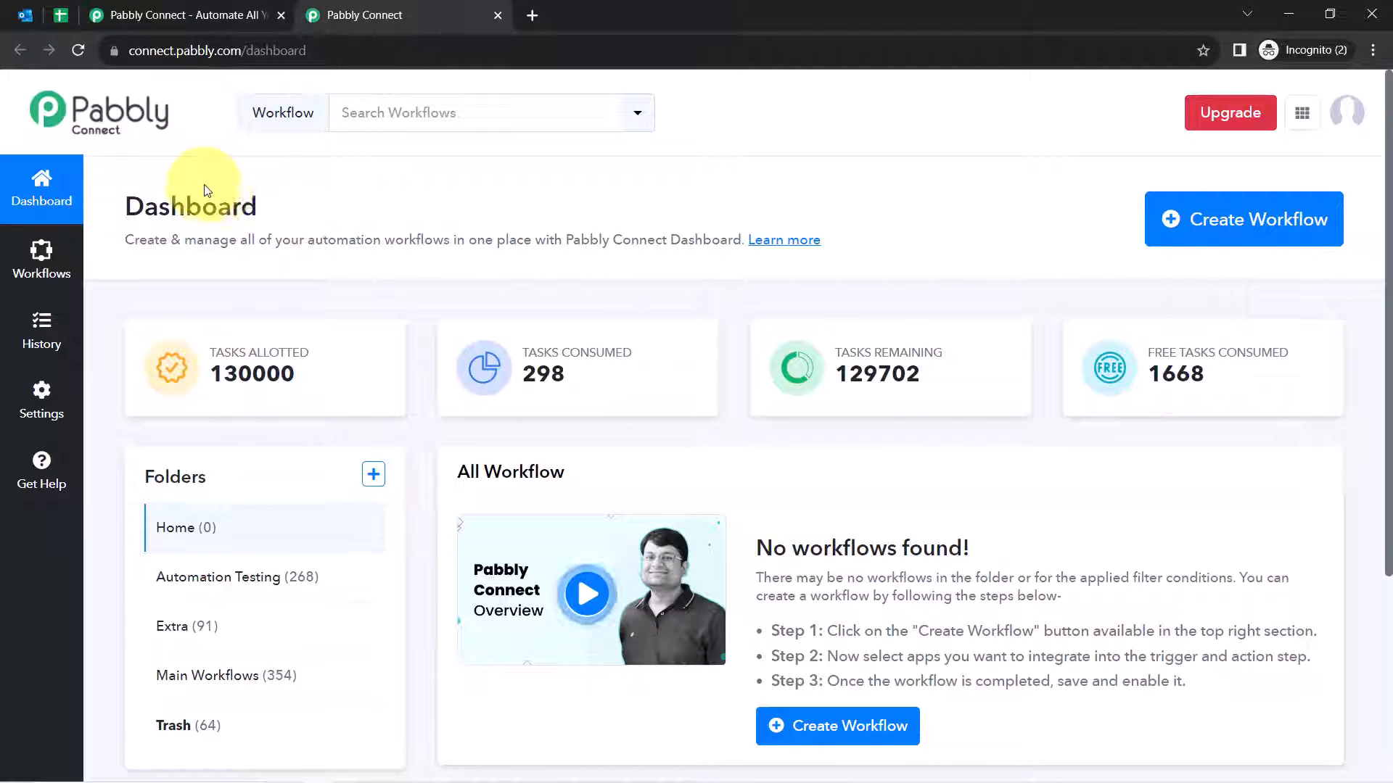
click(1204, 218)
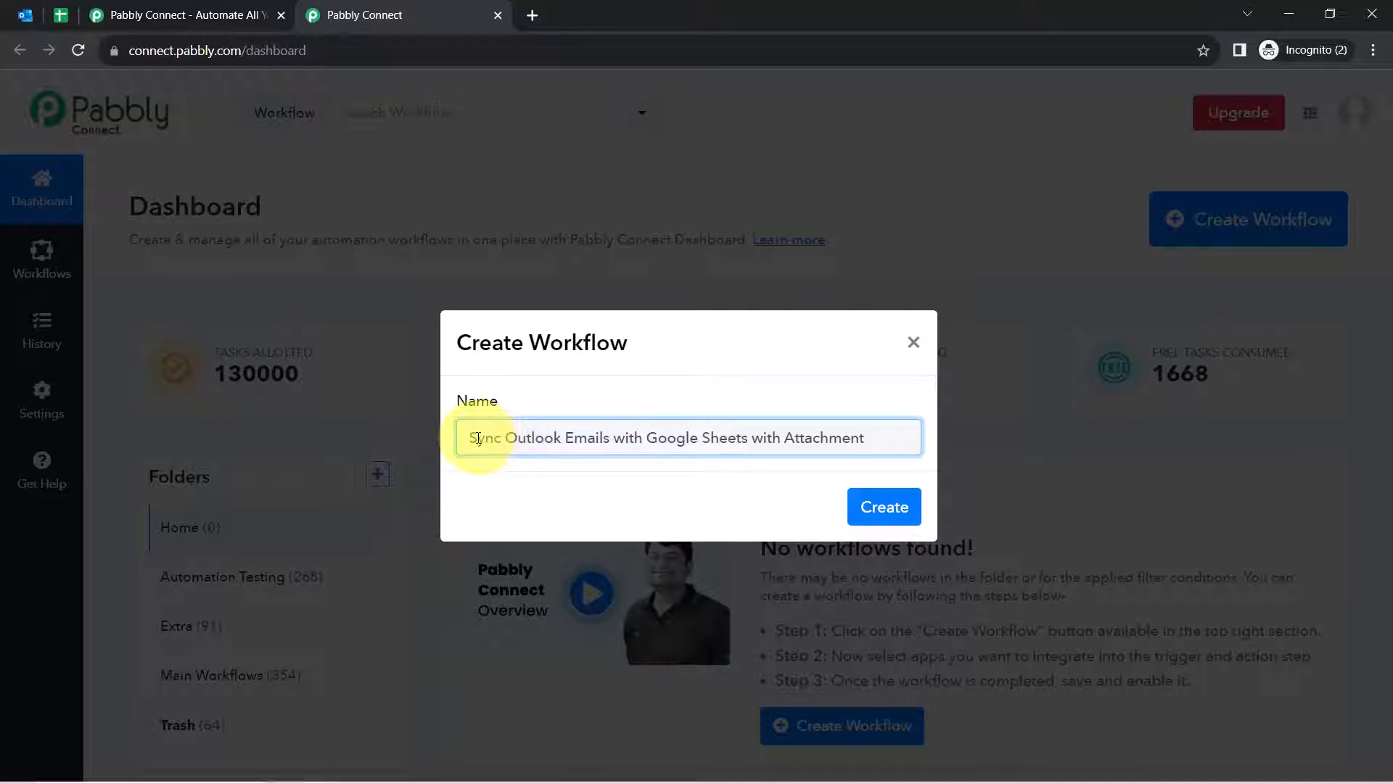
drag(478, 439, 768, 442)
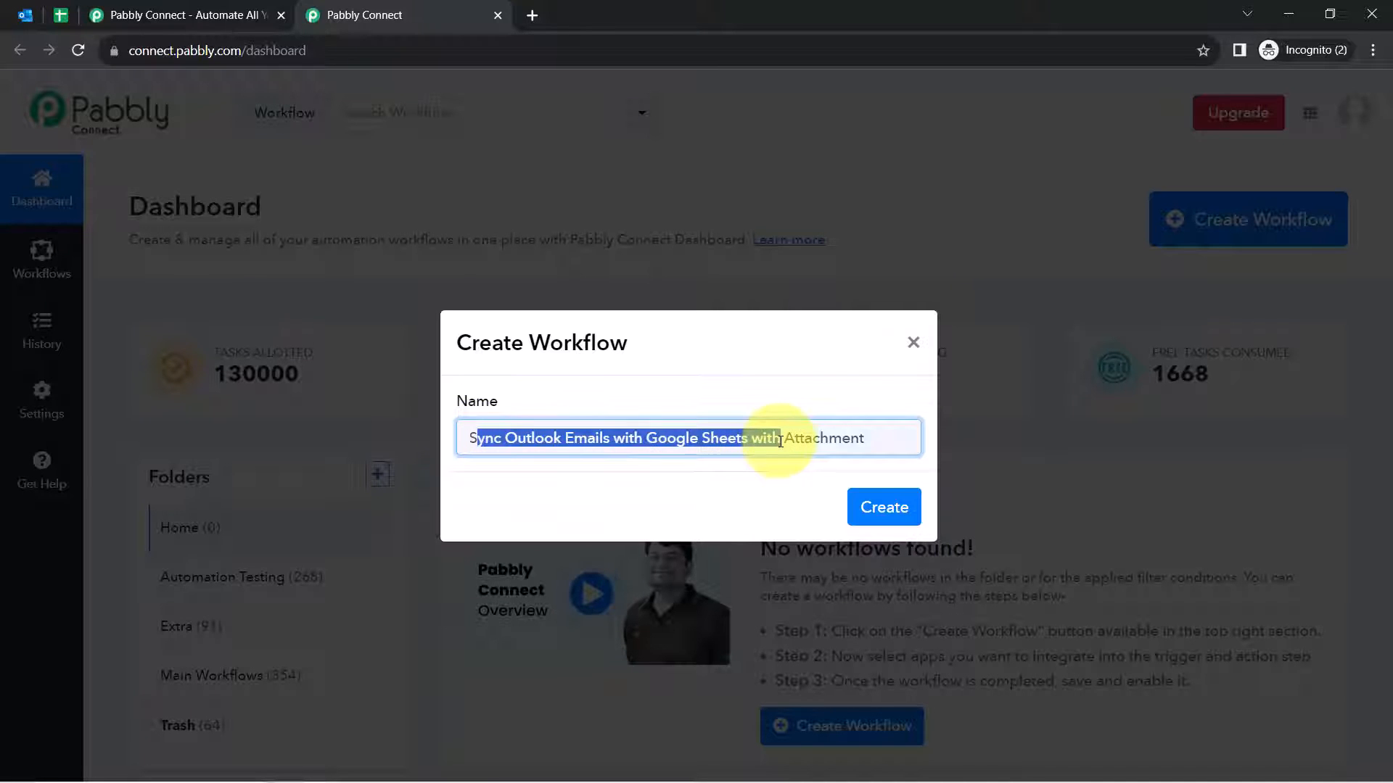
click(866, 442)
click(881, 508)
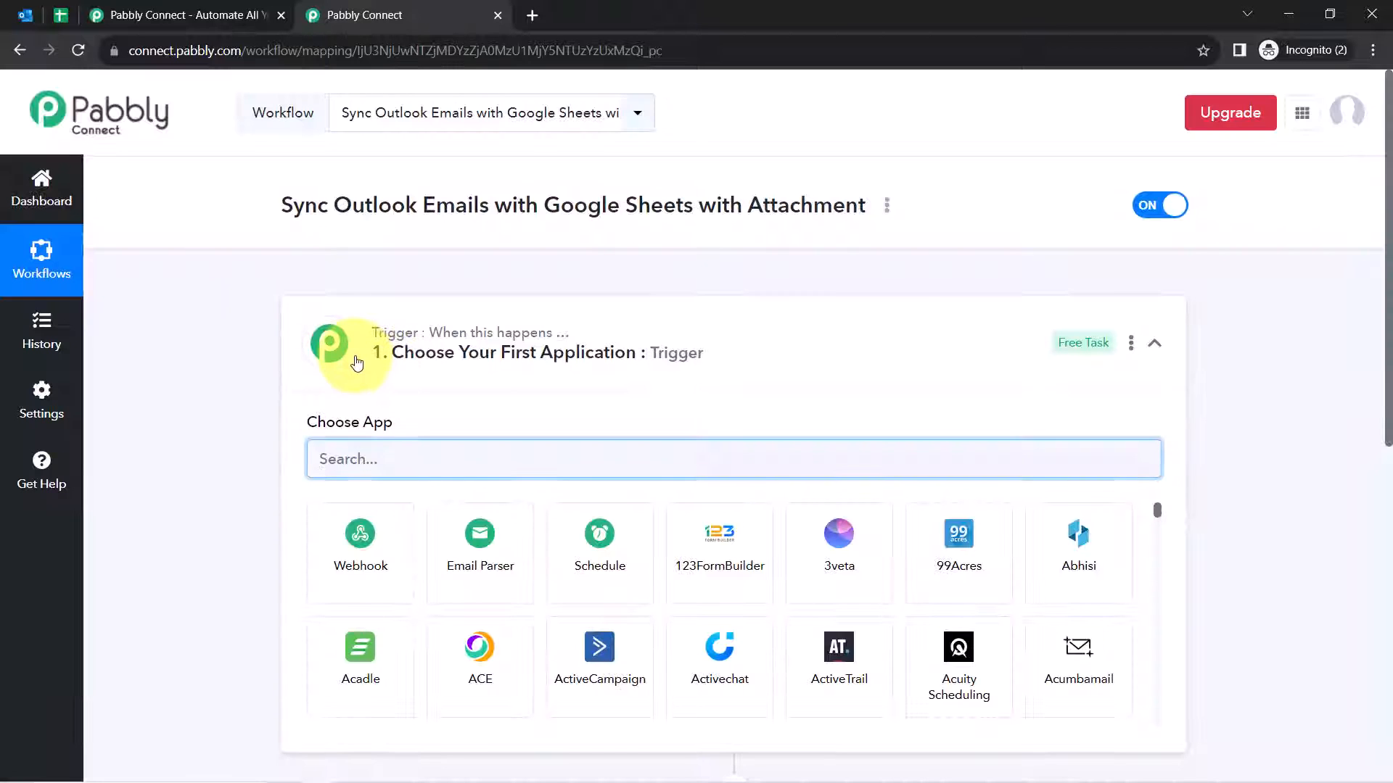
Examine the trigger and action descriptions of the workflow and check which apps its name calls for
click(356, 363)
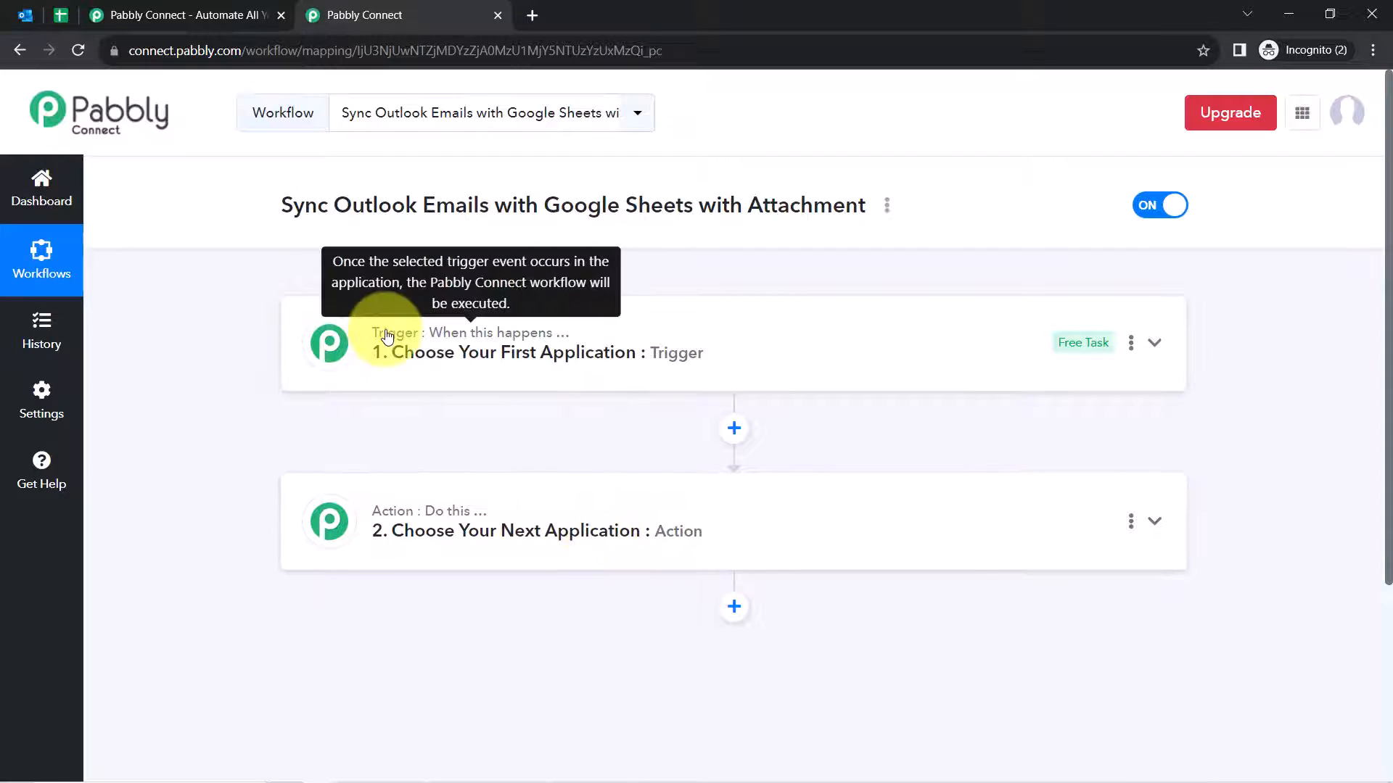
mouse_move(398, 516)
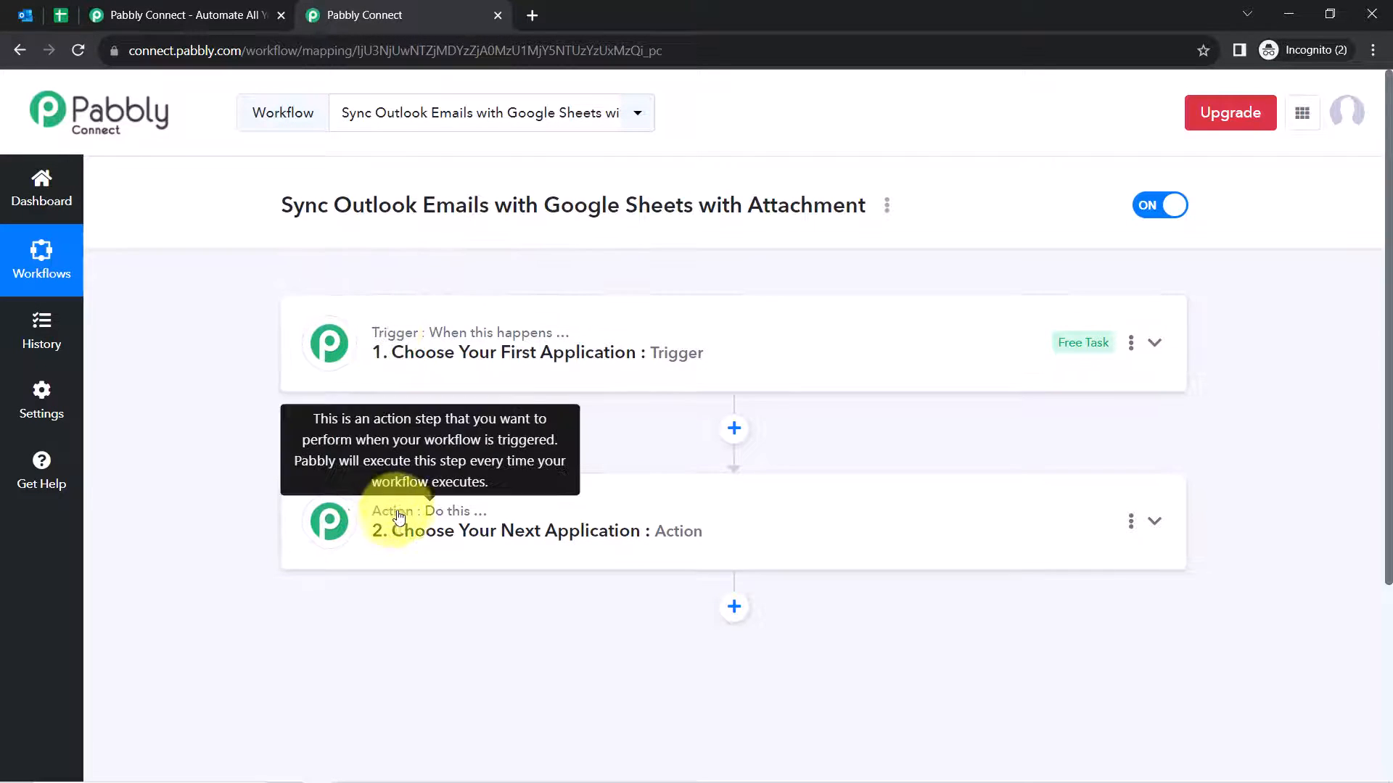
click(441, 371)
scroll(428, 362, down, 1)
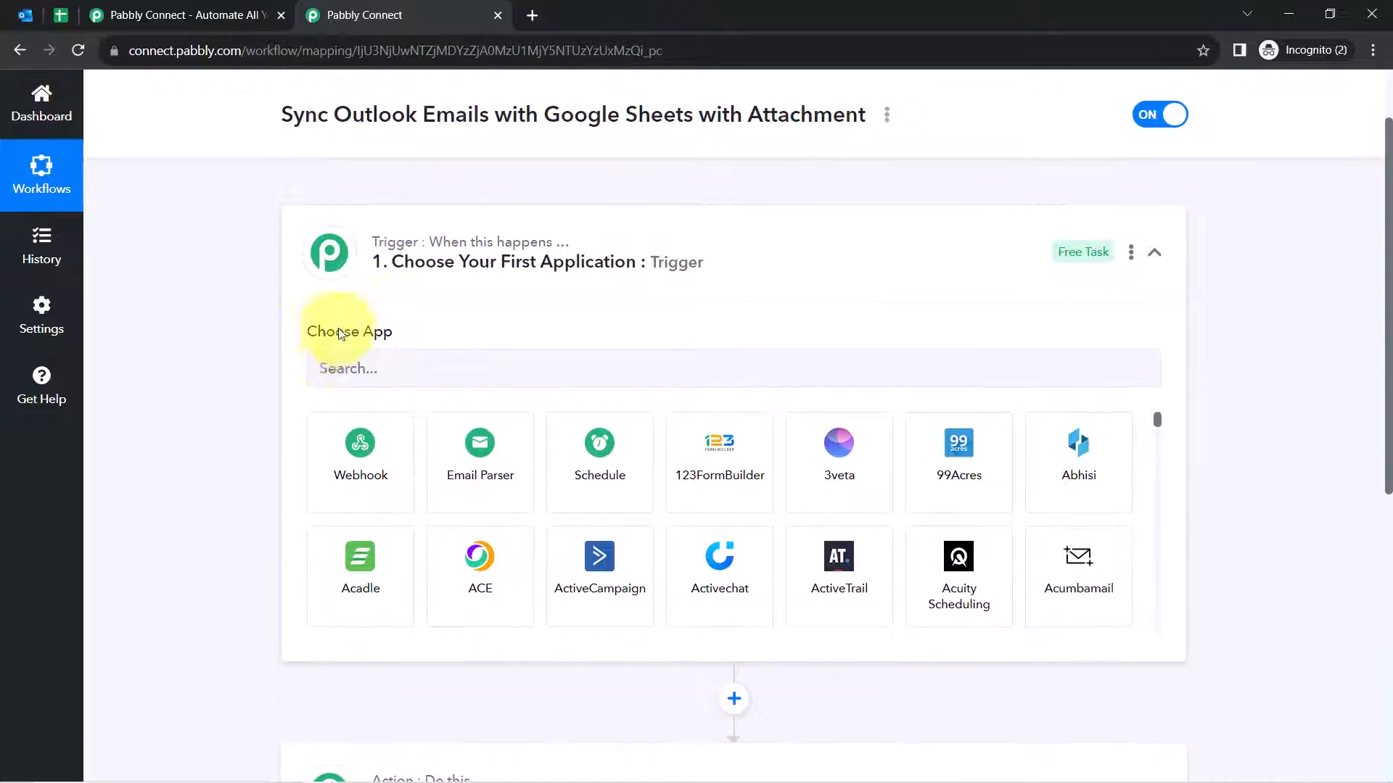
drag(293, 115, 832, 117)
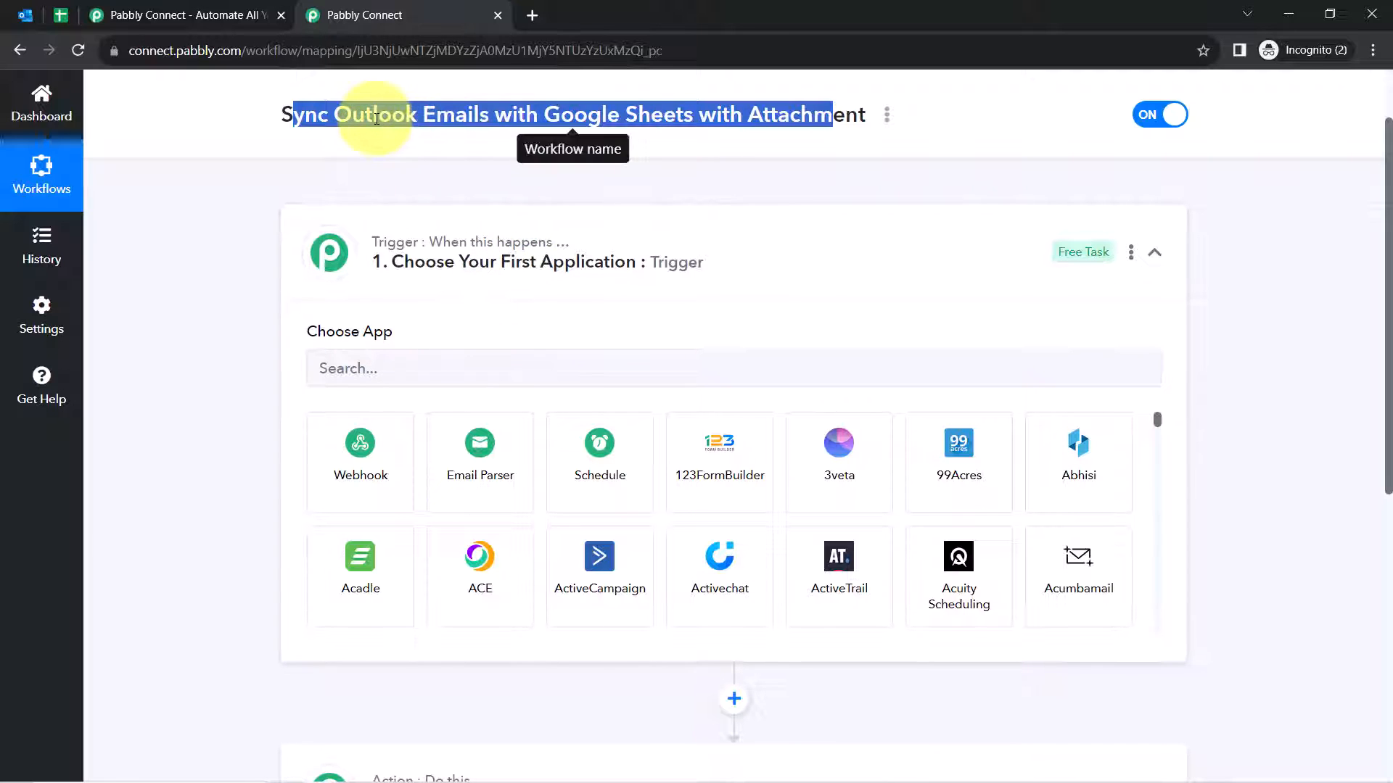
double_click(360, 114)
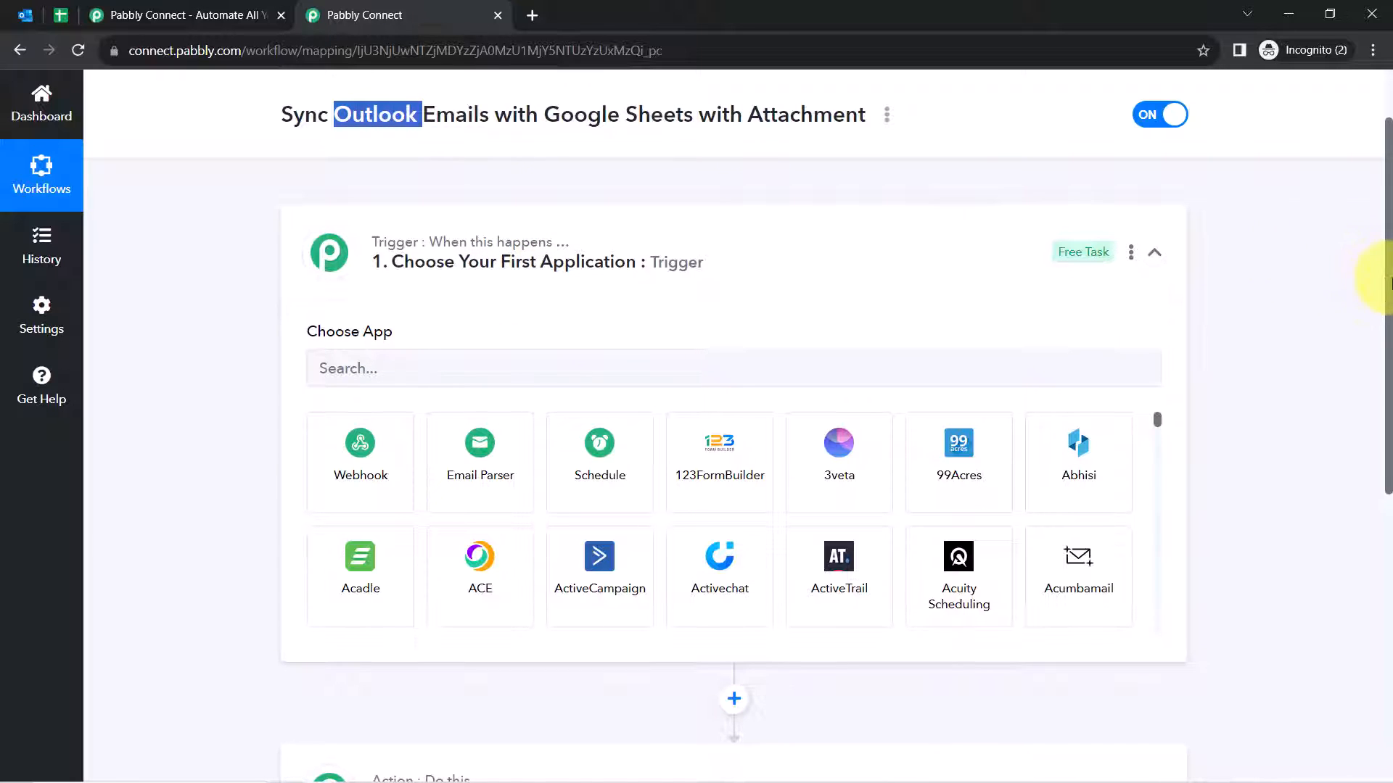
Choose Google Sheets as the app for the workflow's action step
drag(1386, 281, 1386, 474)
click(592, 435)
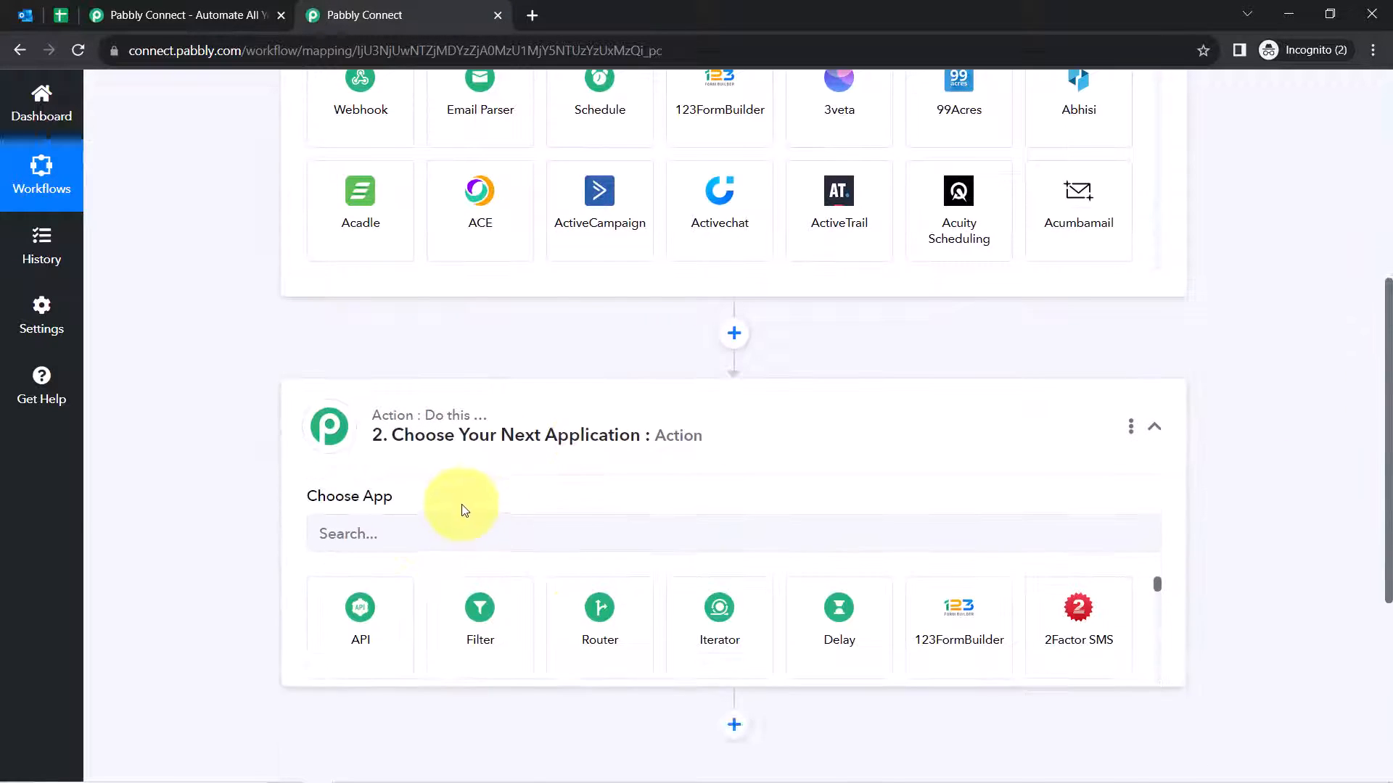
click(428, 541)
text(sh)
click(359, 604)
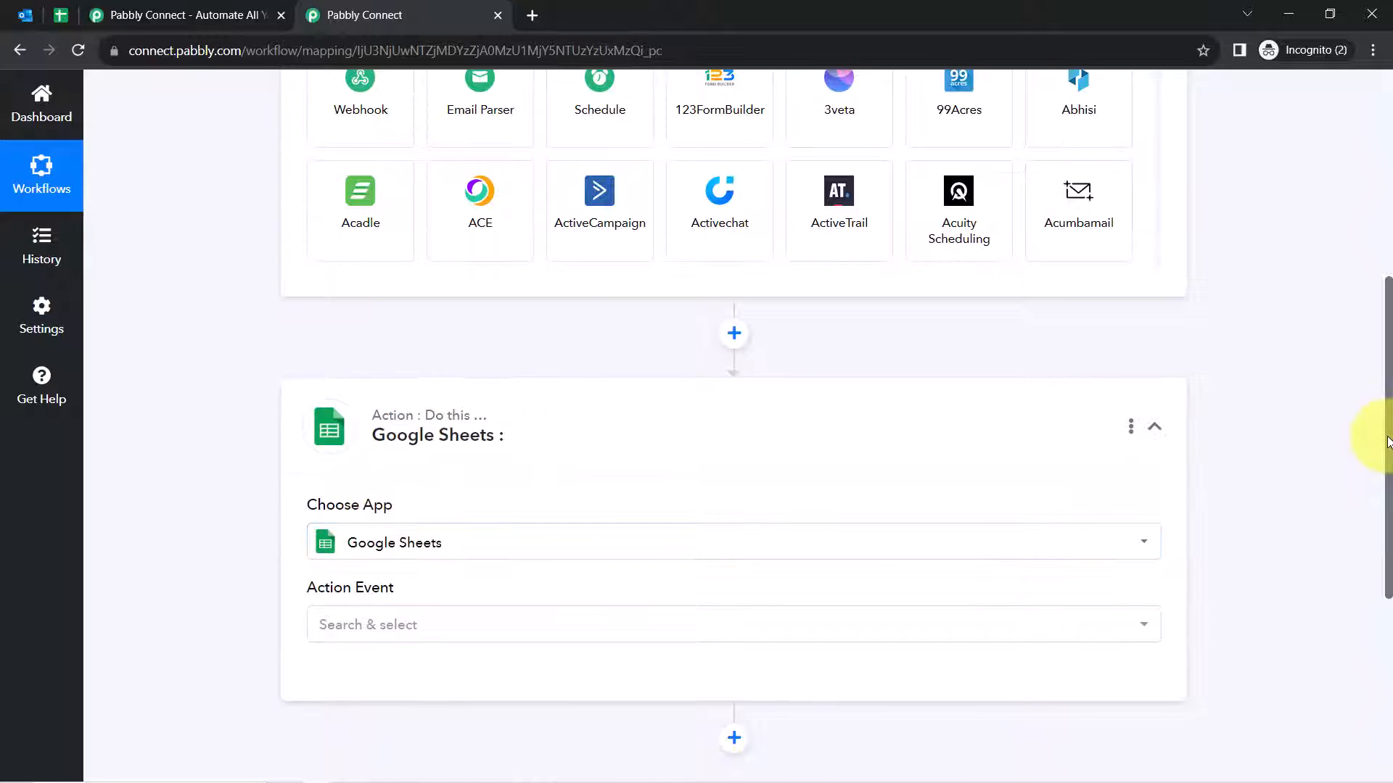
Choose Email Parser as the app for the workflow's trigger step
drag(1387, 441, 1377, 250)
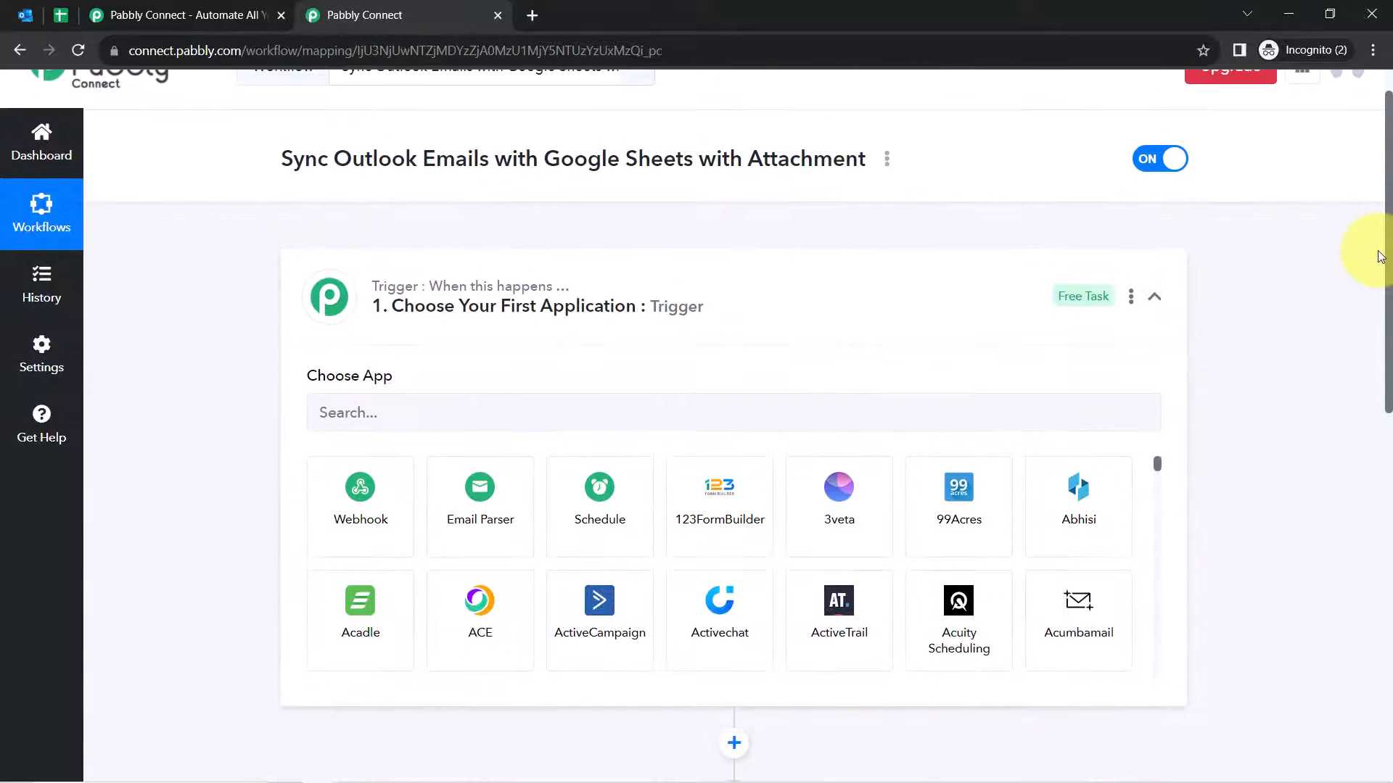
click(405, 406)
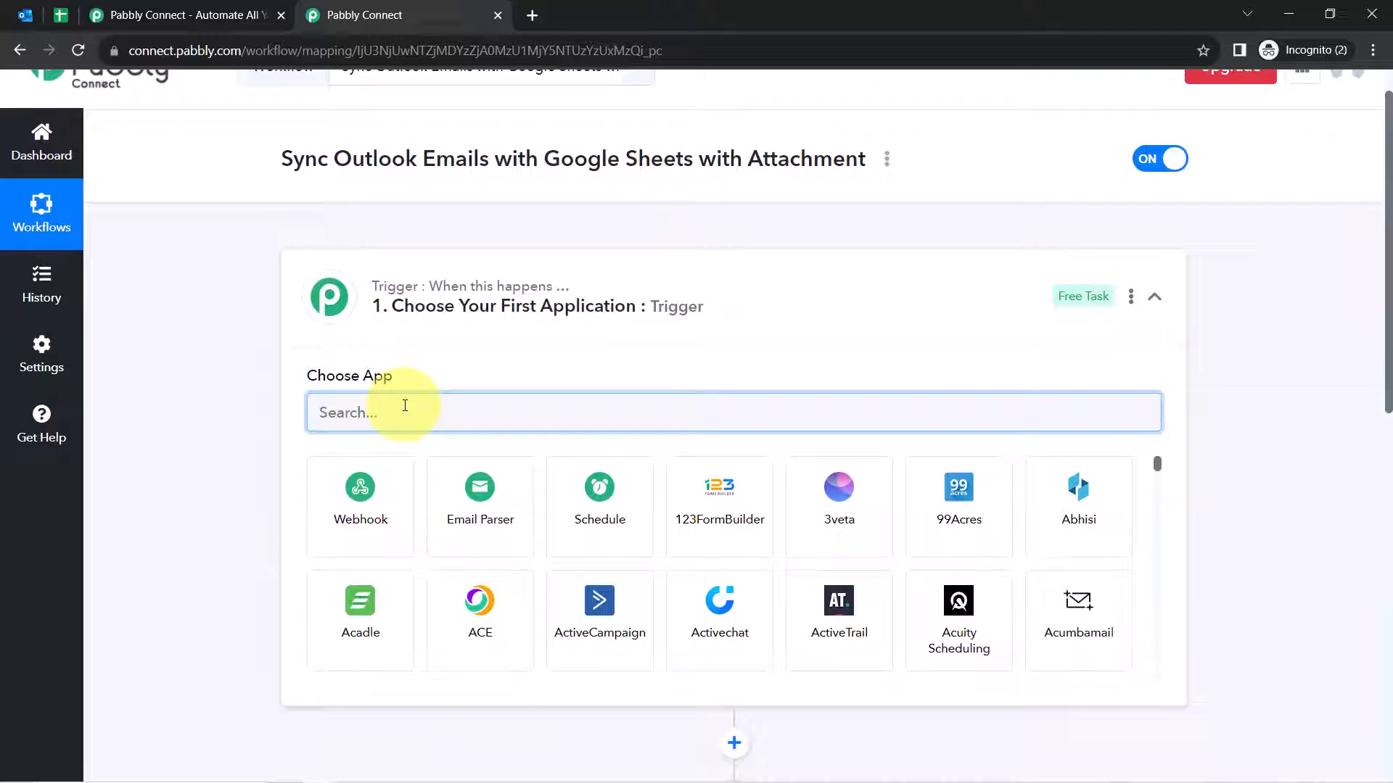
click(460, 493)
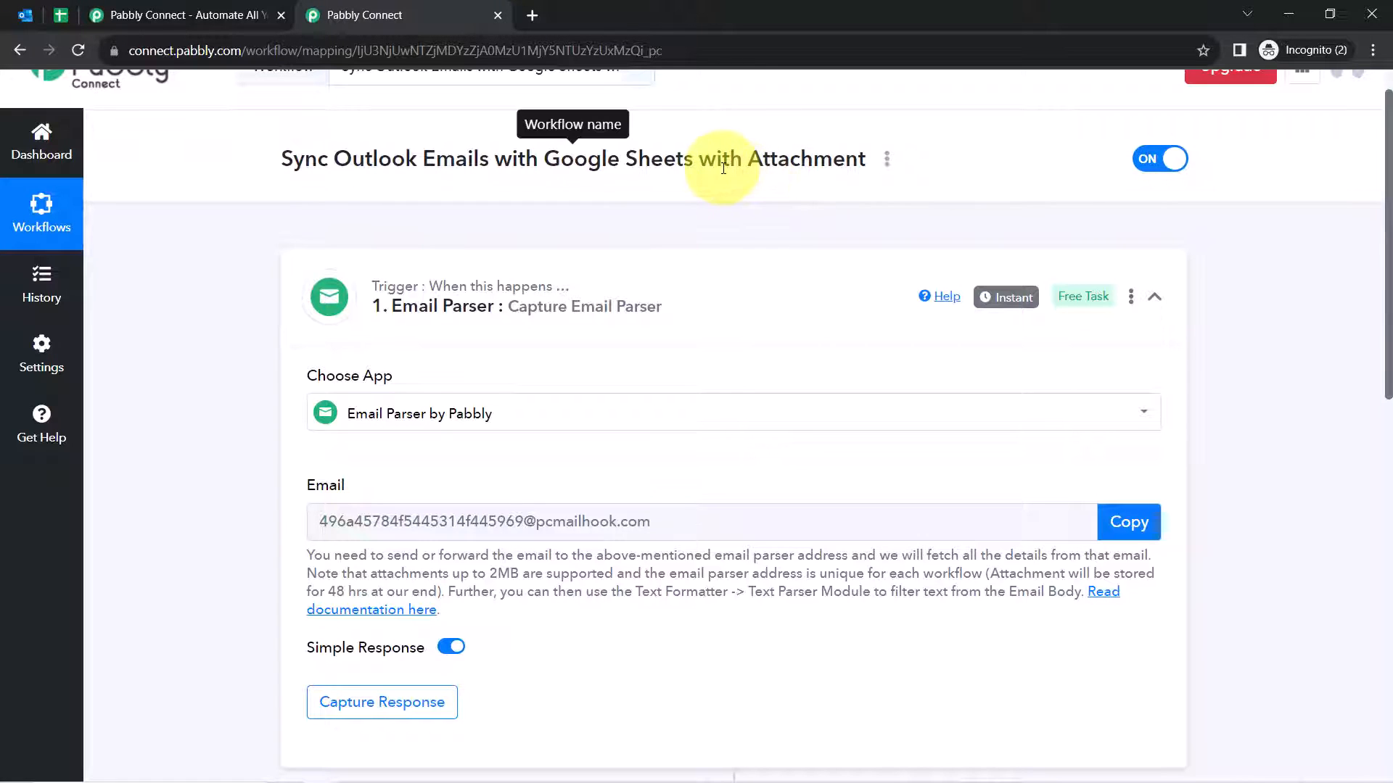
drag(722, 161, 825, 164)
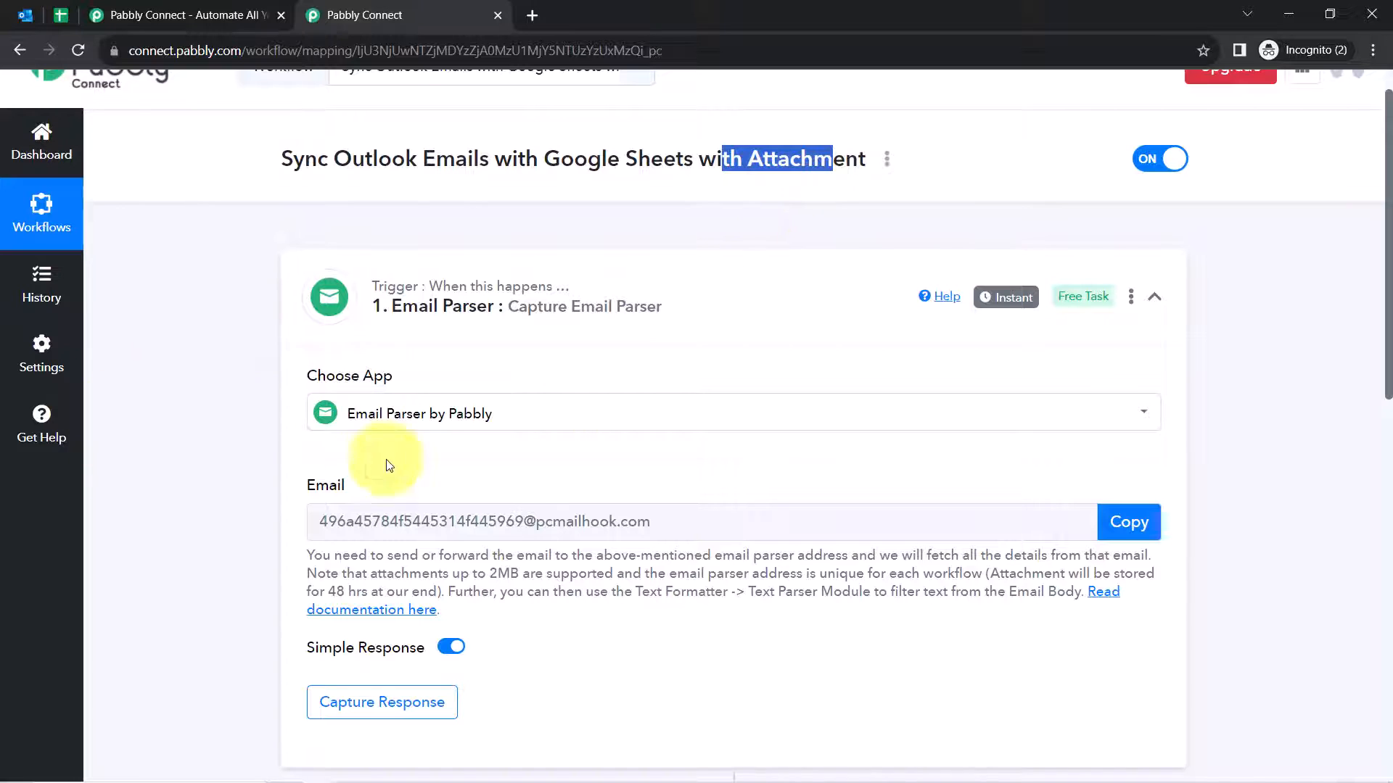
Search the trigger apps for "micr" and review the spreadsheet's columns from Sender Name to Date of Email
click(323, 408)
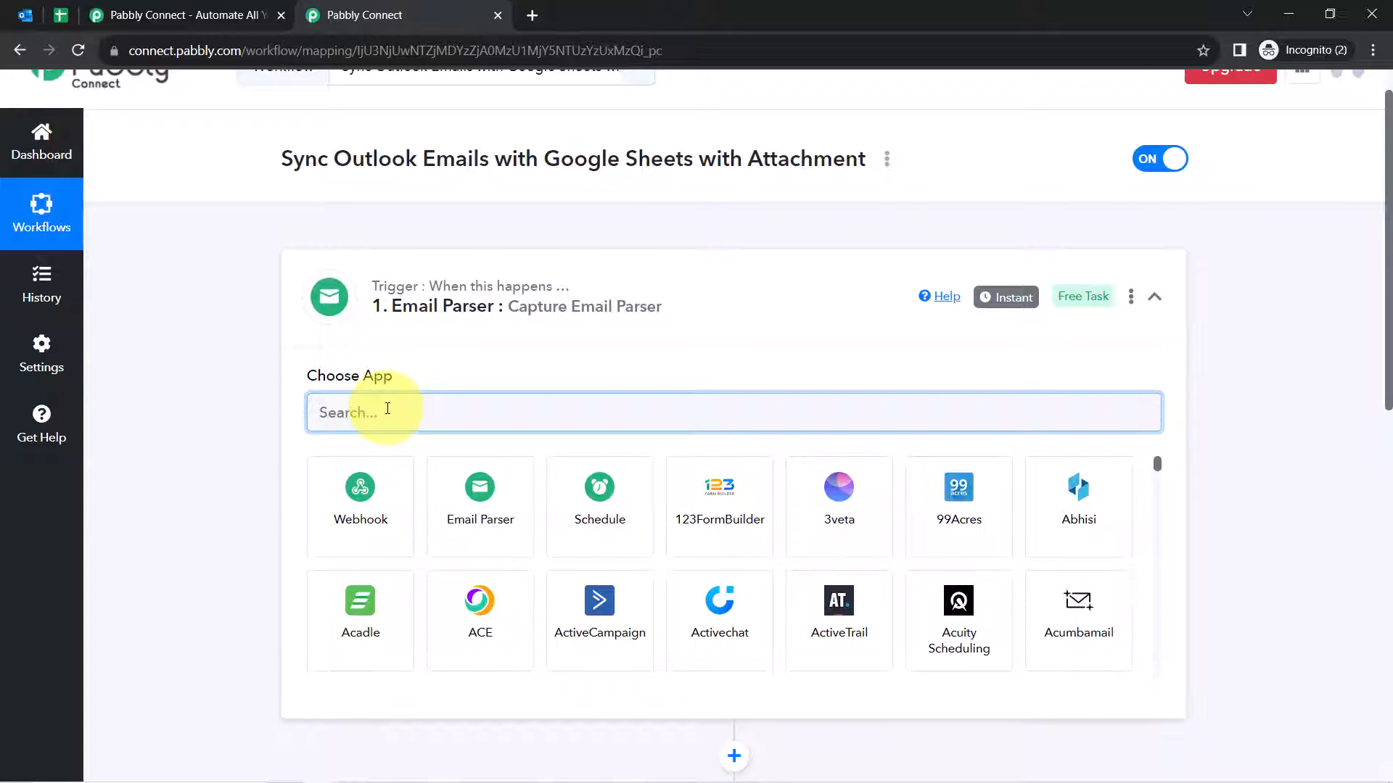
text(micr)
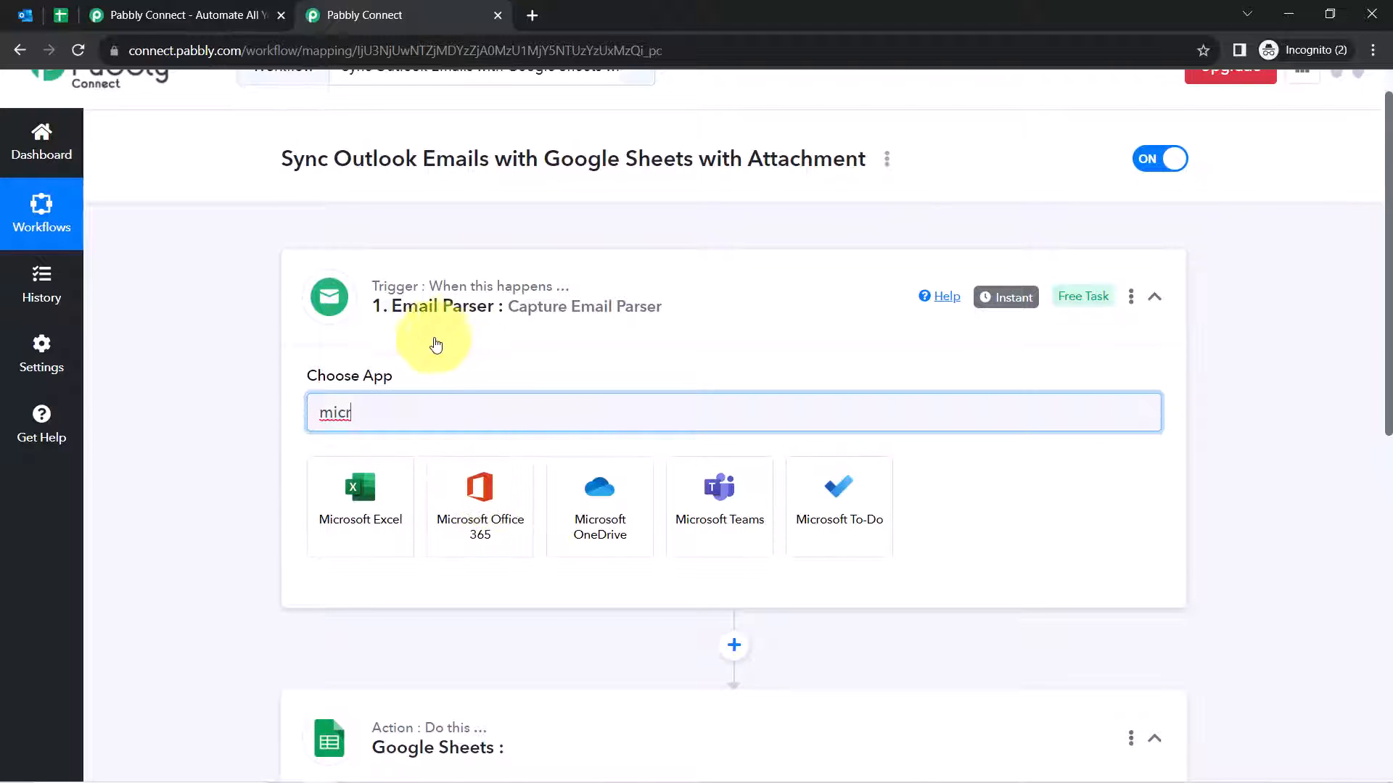
mouse_move(437, 325)
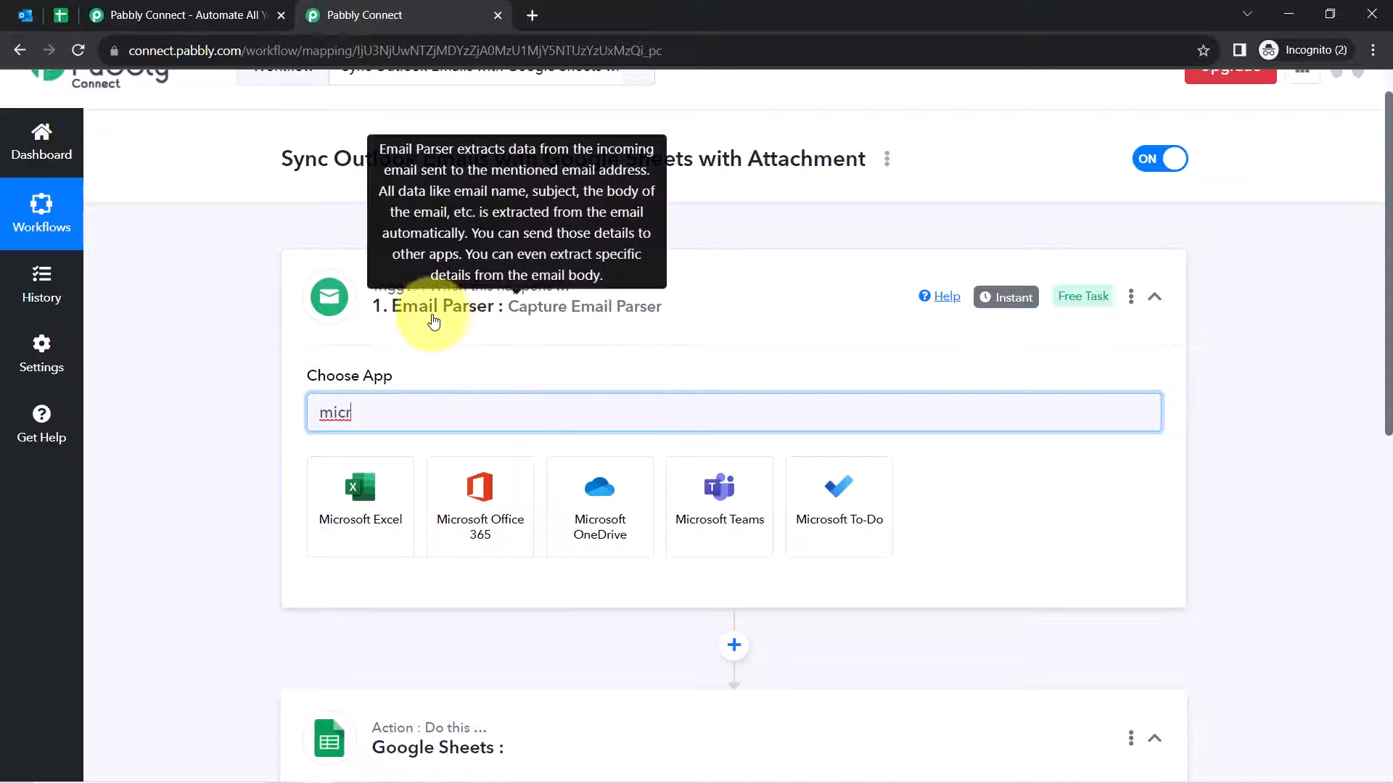
click(61, 15)
drag(147, 249, 982, 265)
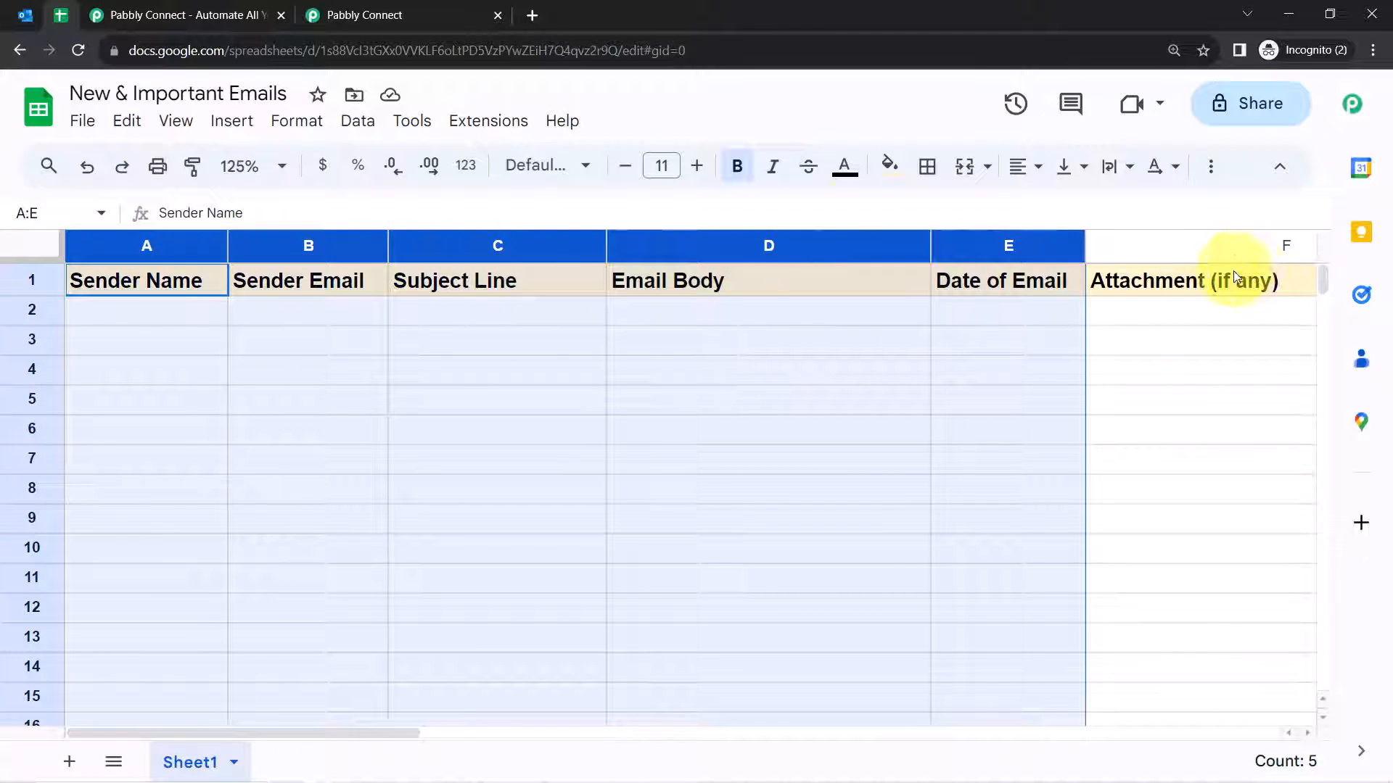
Search the workflow's trigger apps for "pars" and choose Email Parser
click(362, 14)
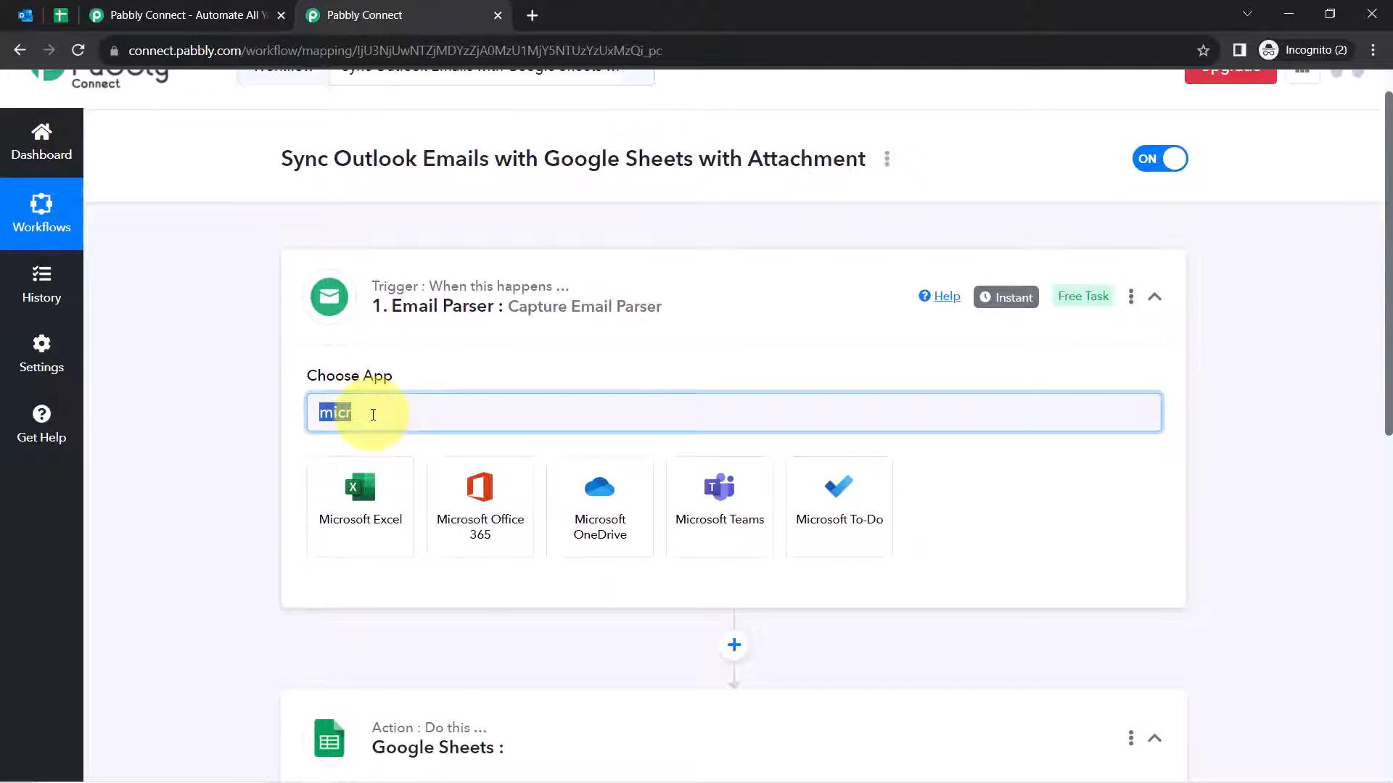
text(pars)
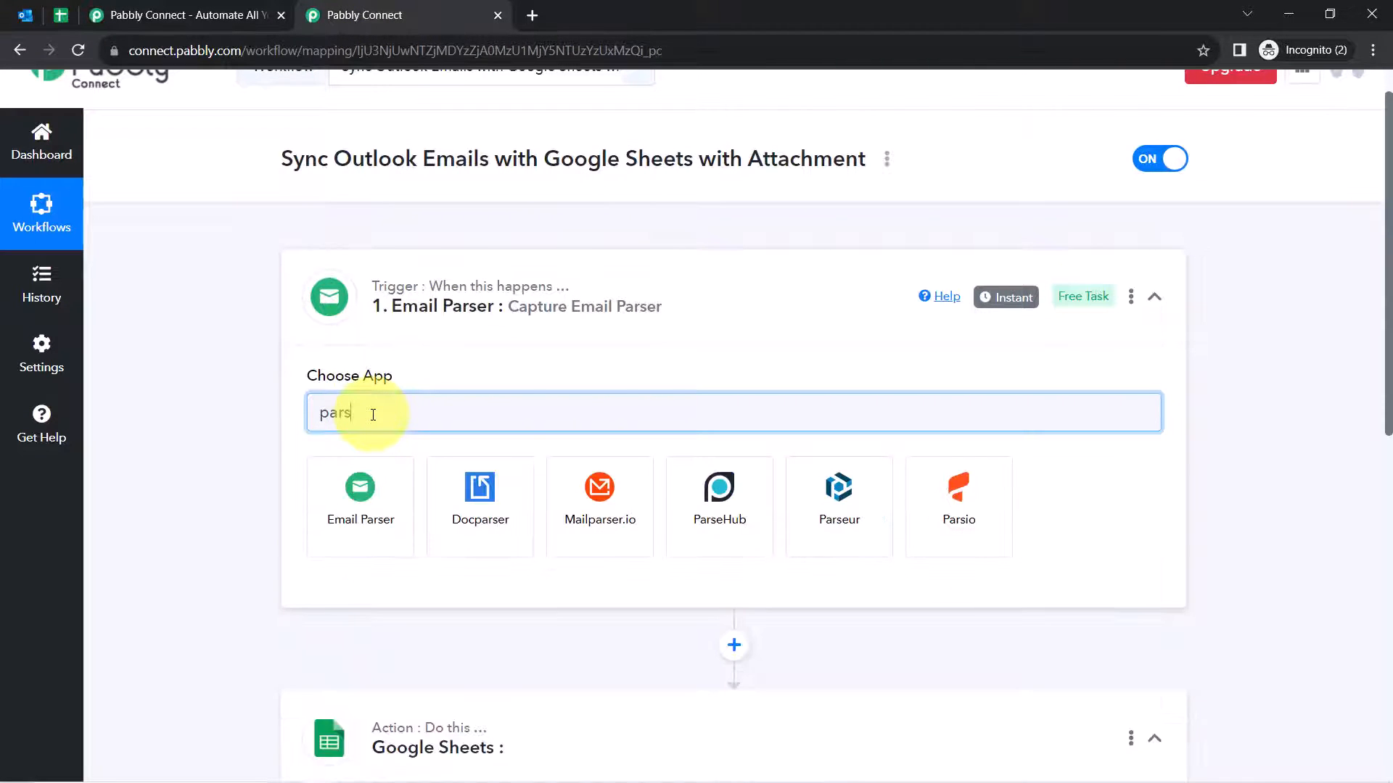
click(356, 492)
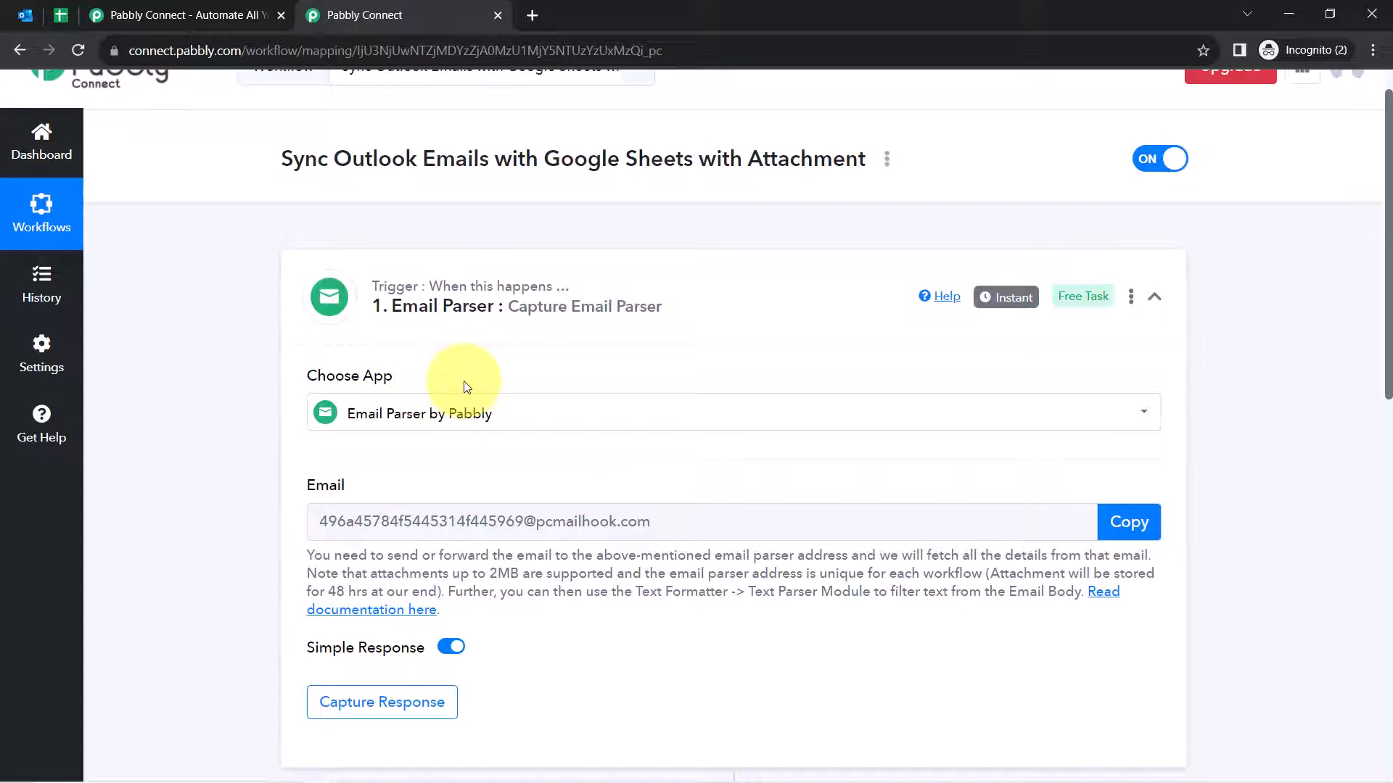
Copy the Email Parser's unique email address from the trigger step
mouse_move(314, 499)
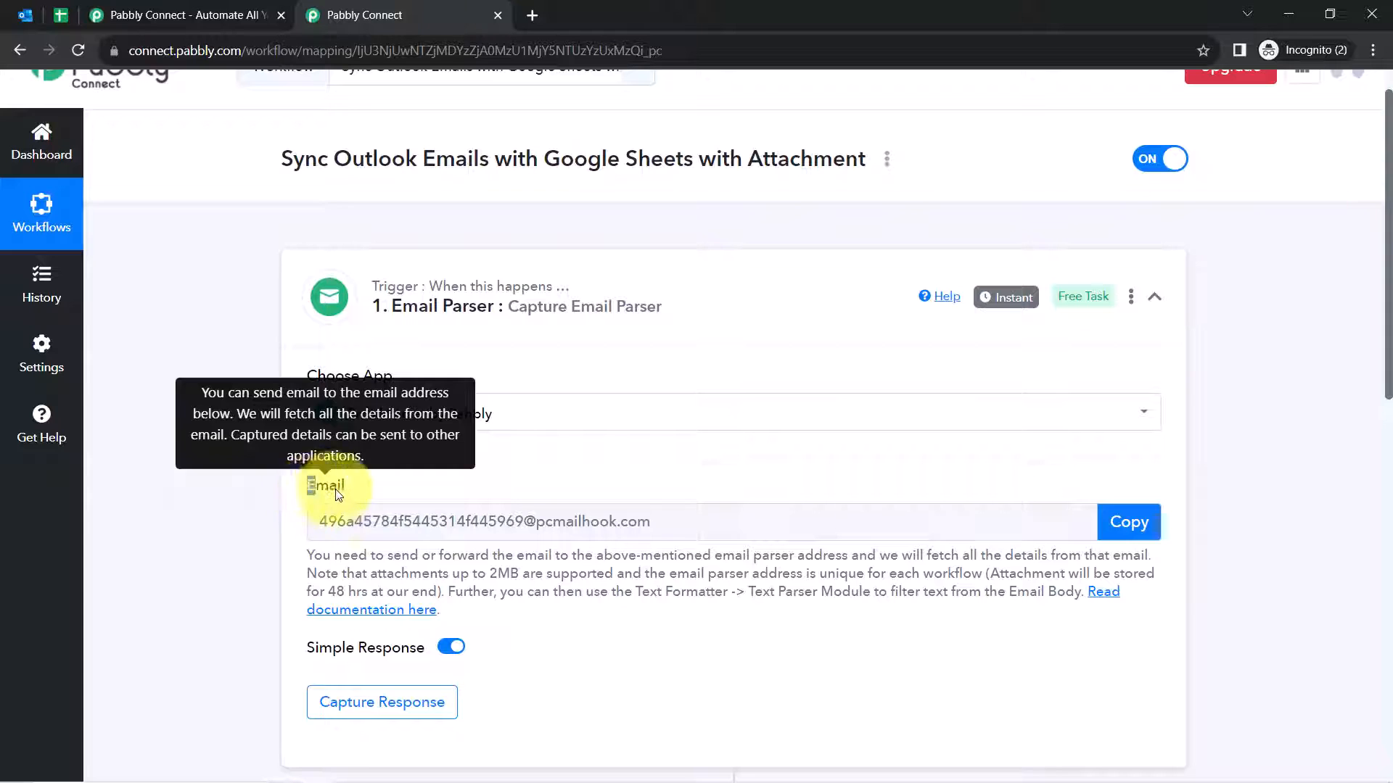
drag(336, 495, 350, 490)
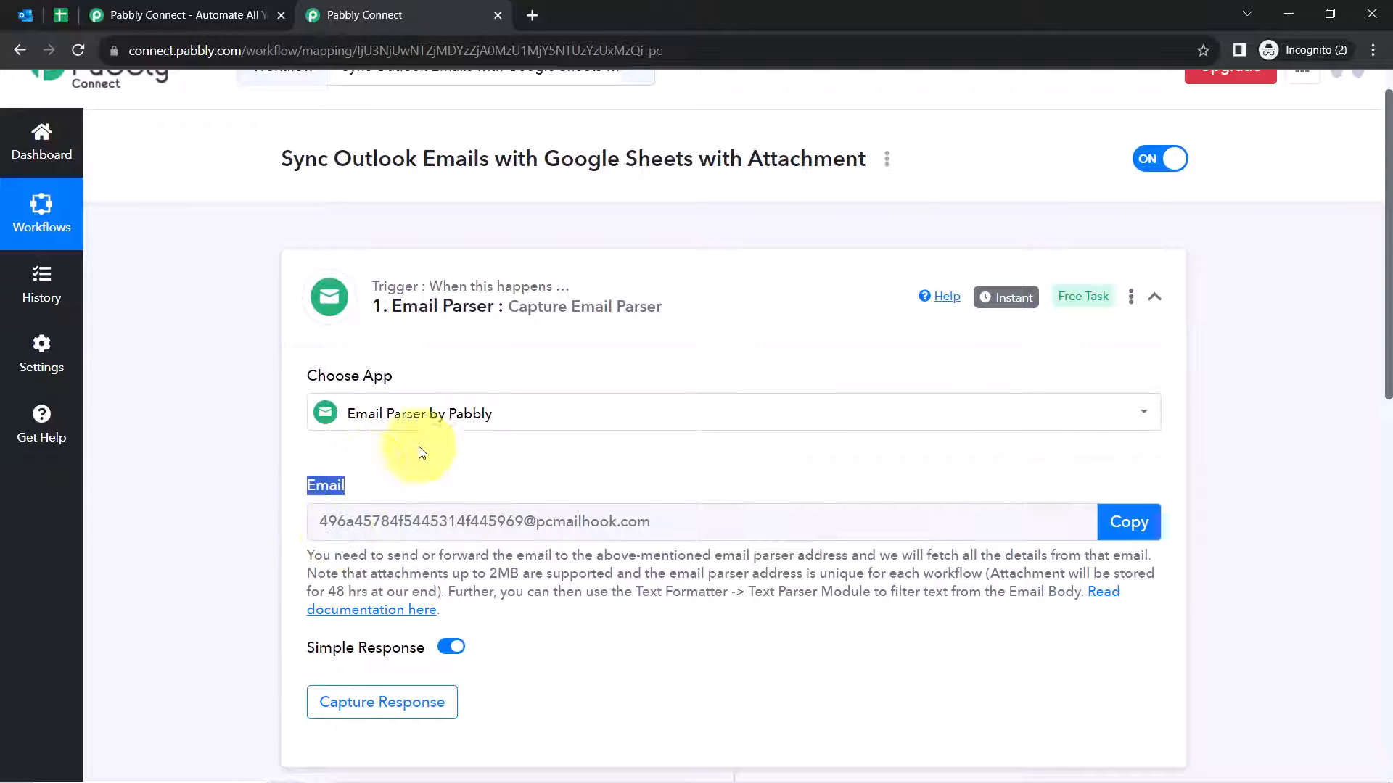
scroll(450, 460, down, 2)
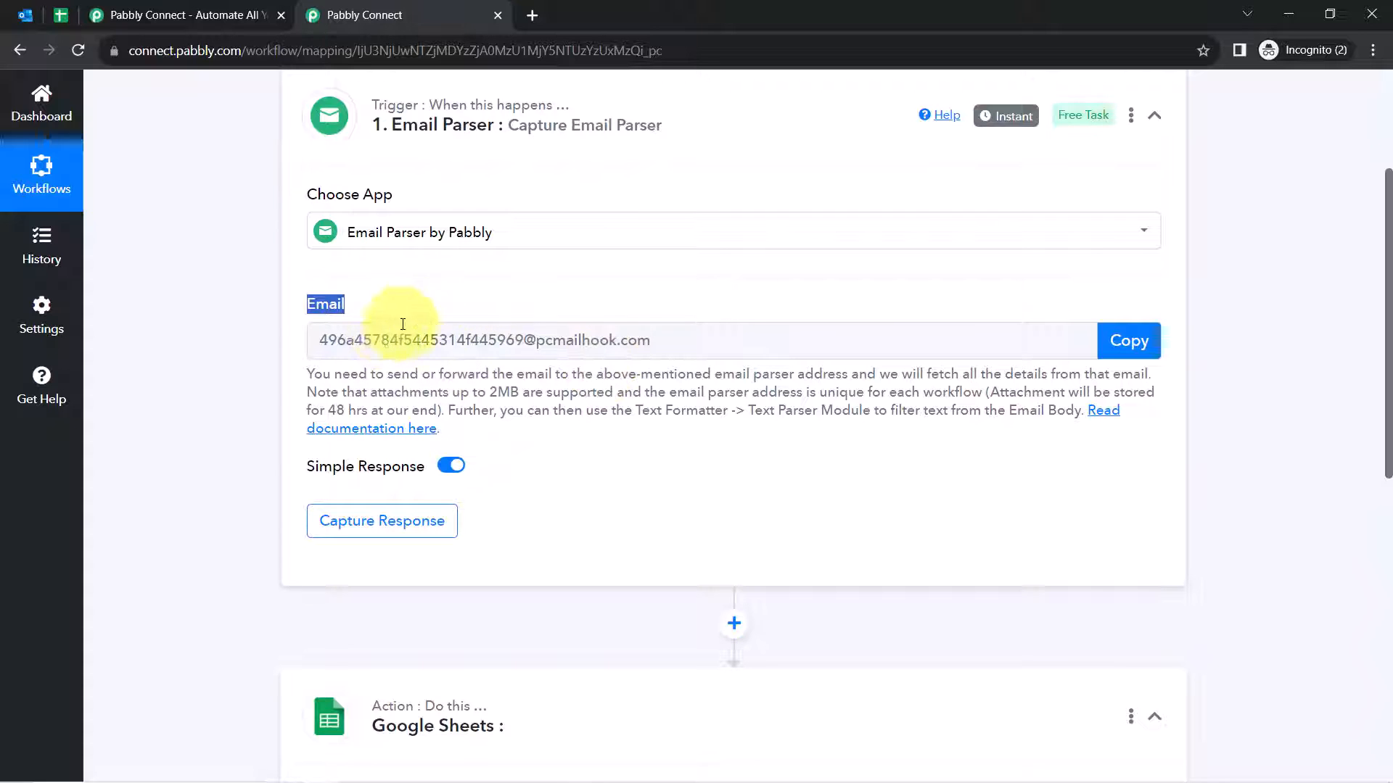
click(6, 16)
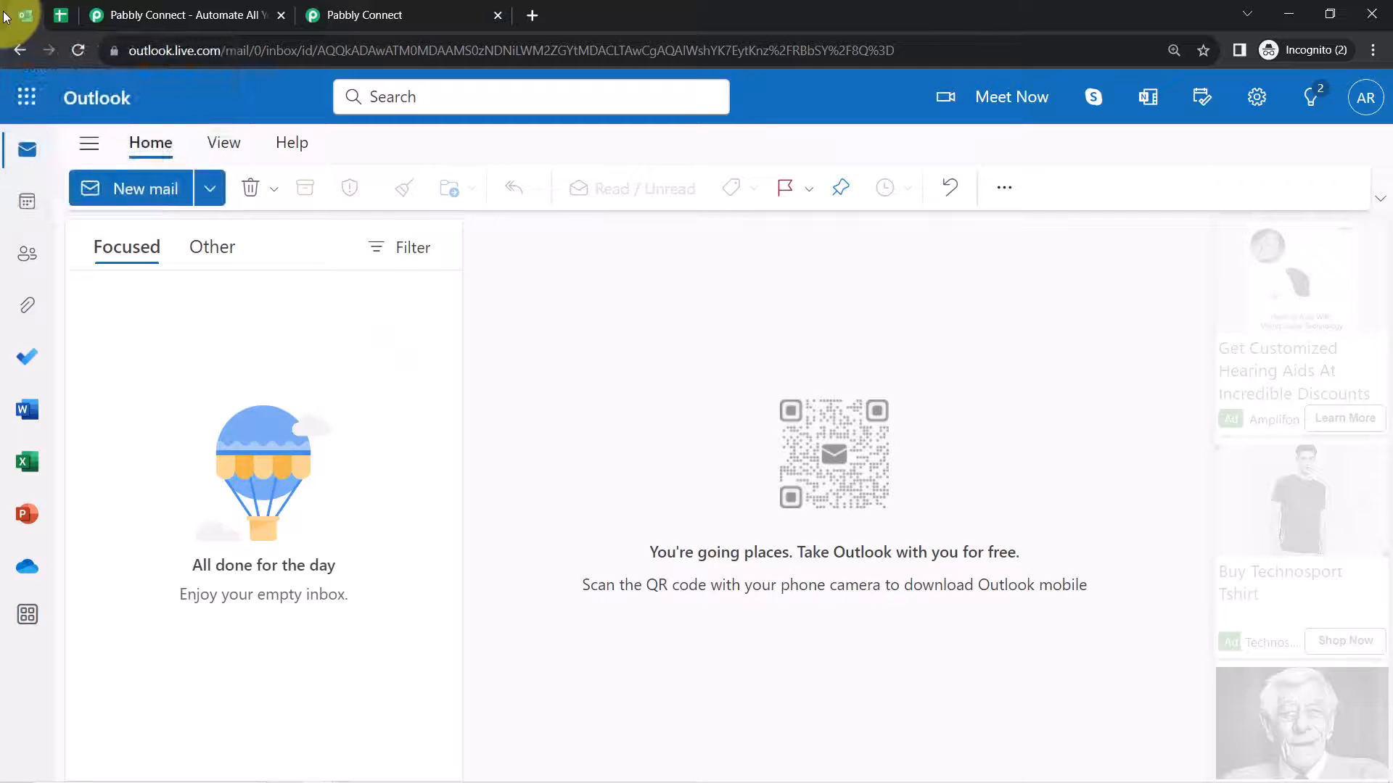
click(349, 14)
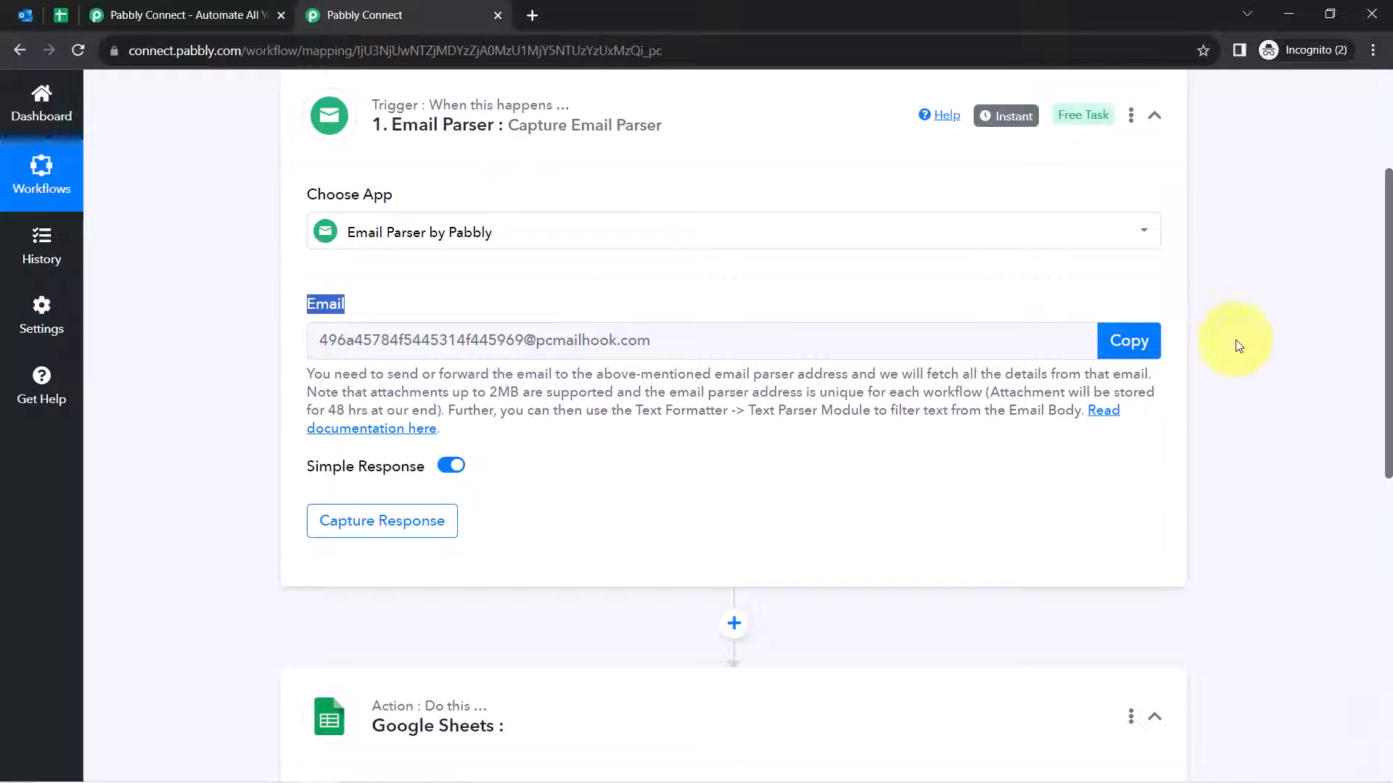
click(1123, 351)
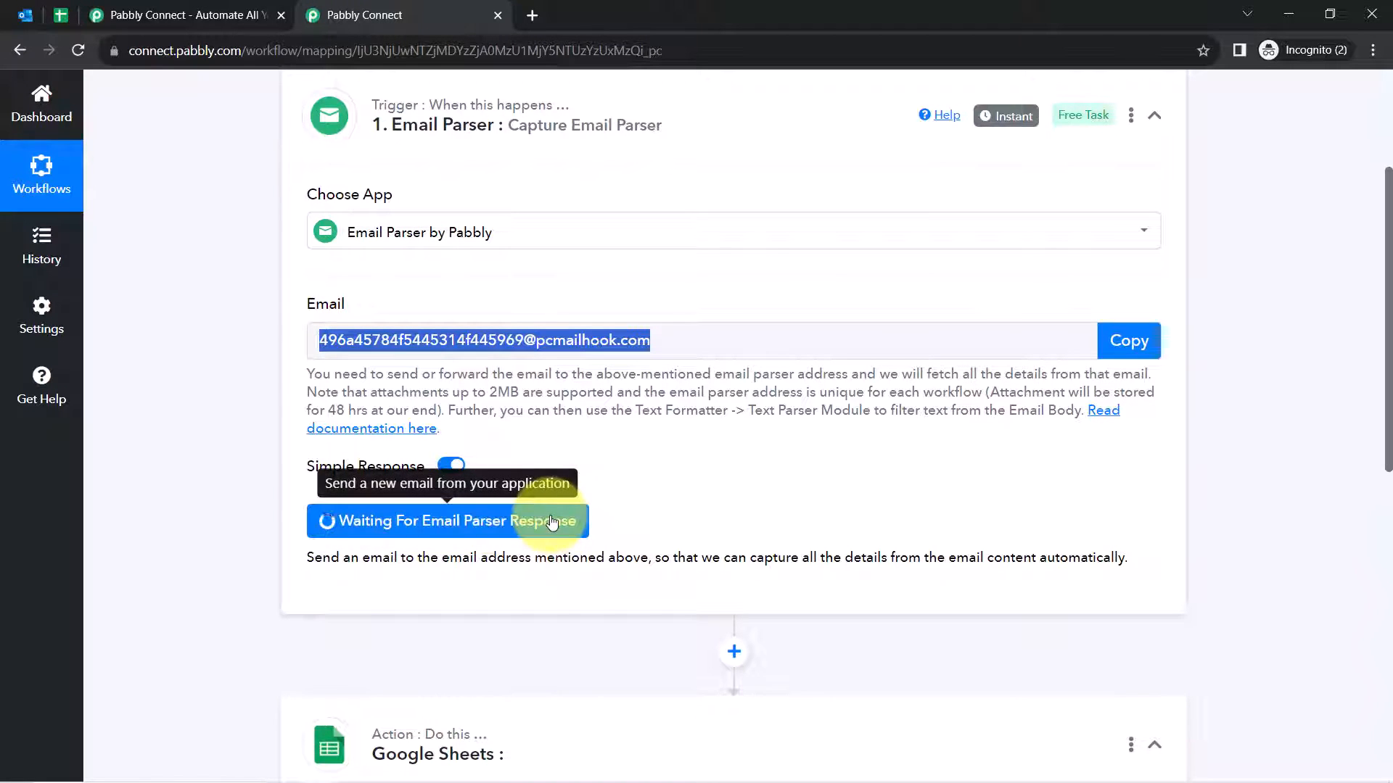
Switch to Outlook, open the mail Forwarding settings and enter the account password to verify access
click(17, 16)
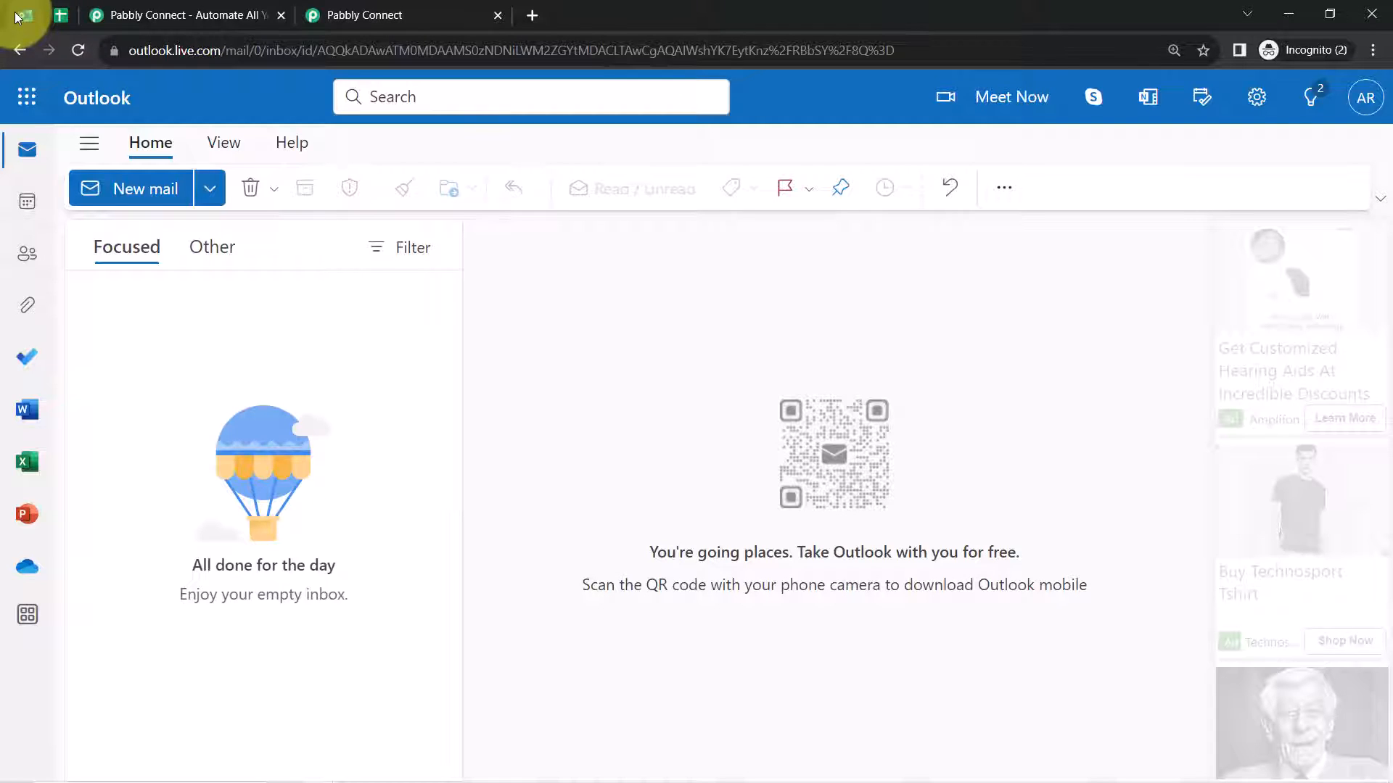
click(1254, 101)
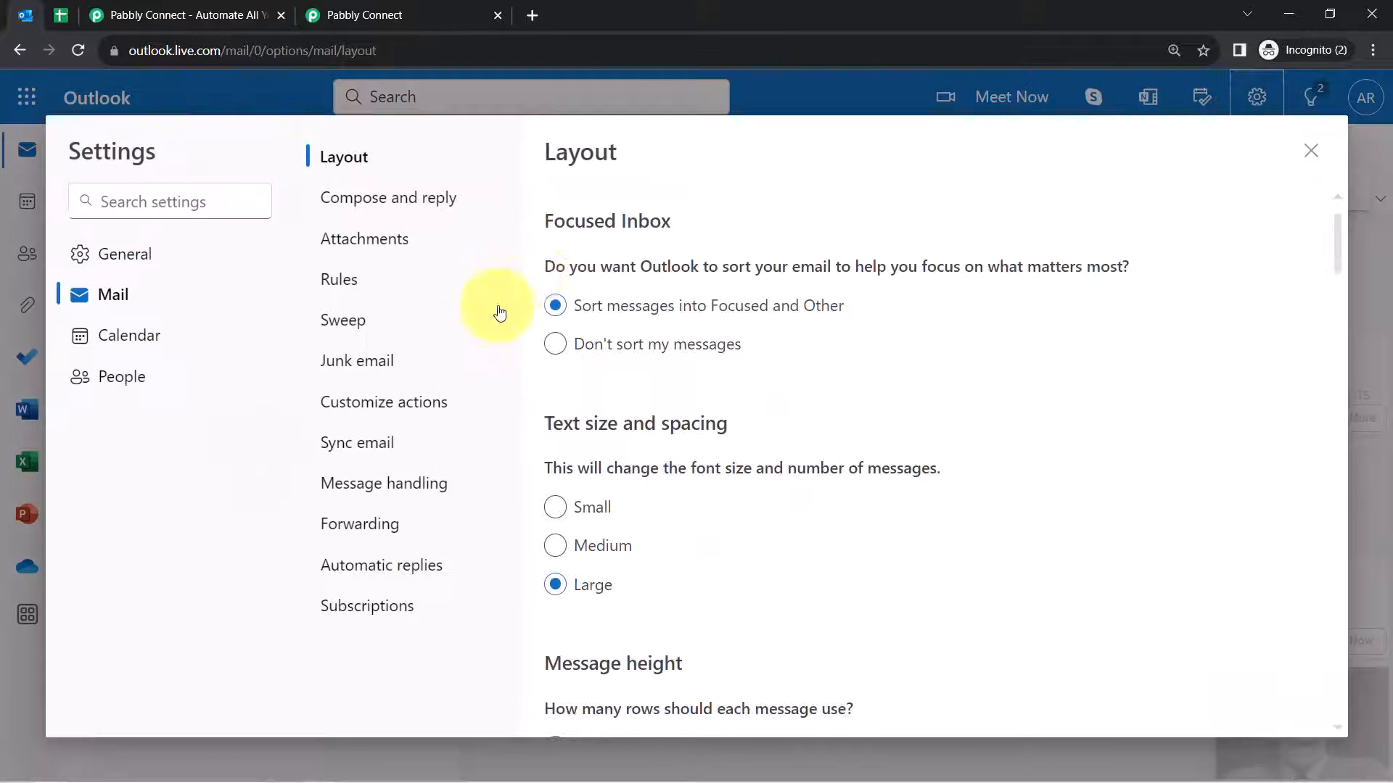
click(346, 534)
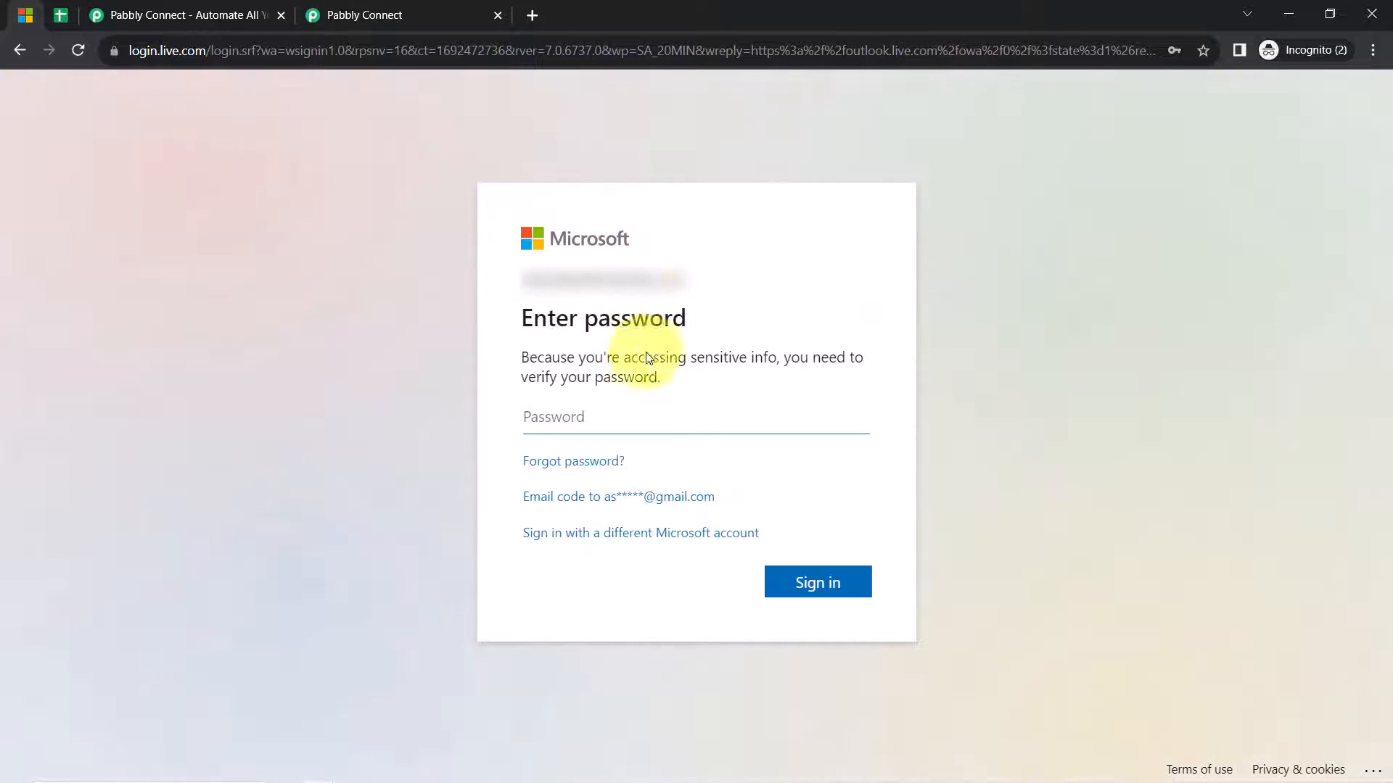
drag(573, 288, 636, 288)
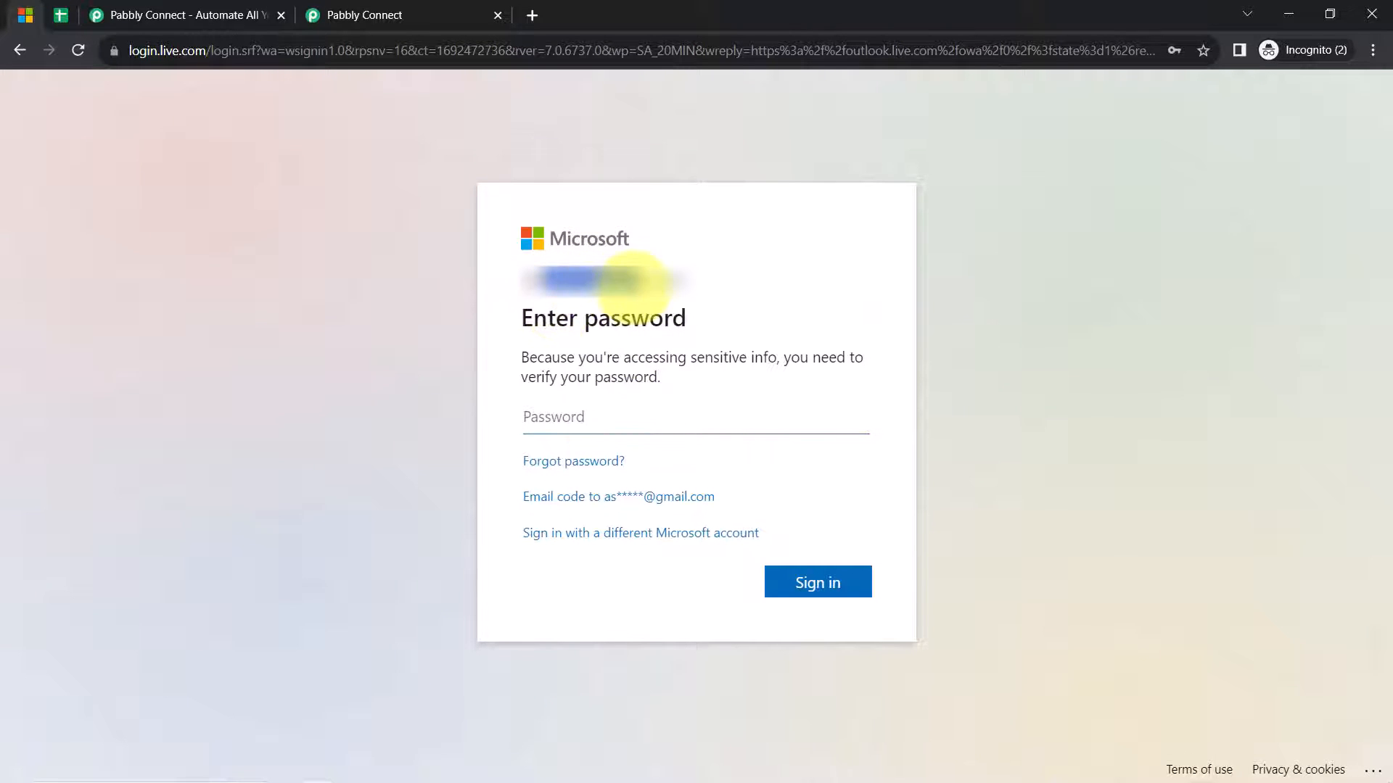
click(571, 407)
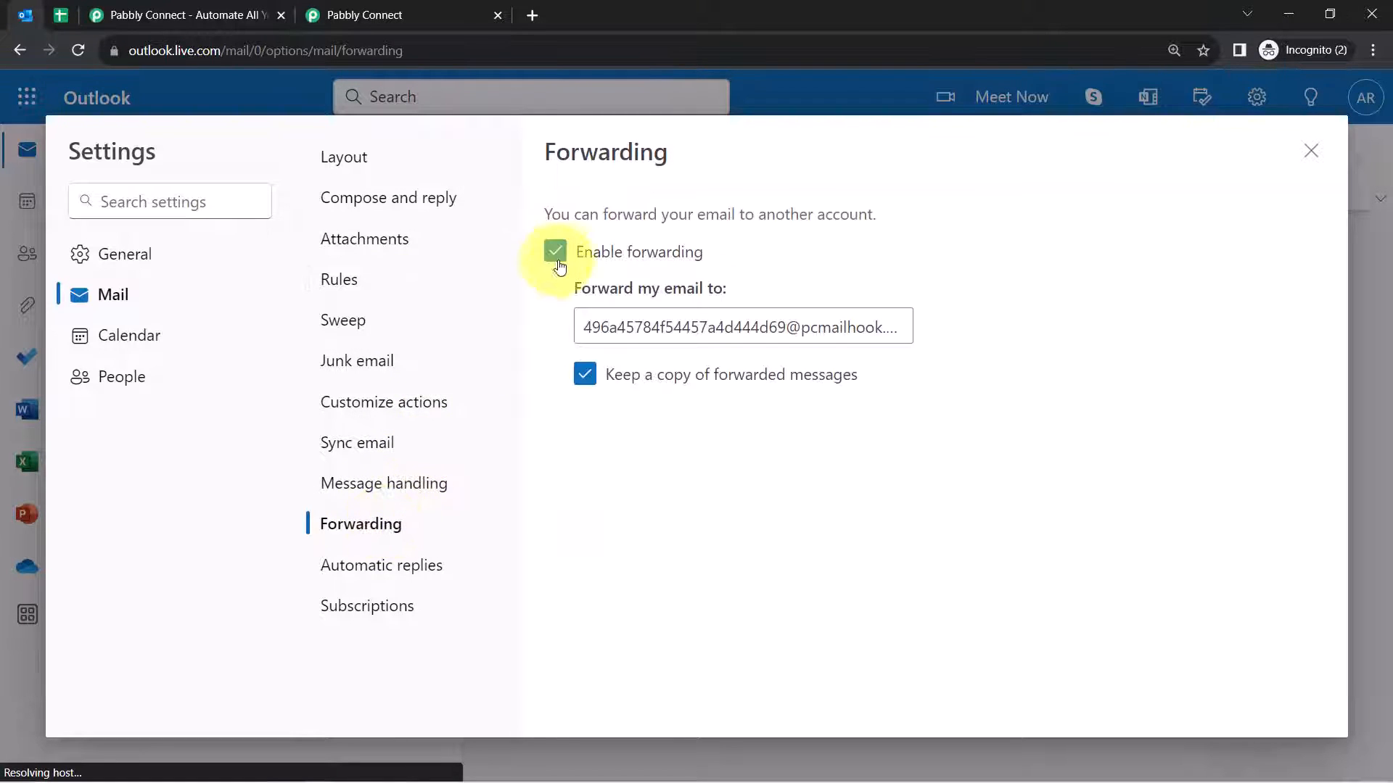
Replace Outlook's forwarding address with the Email Parser address copied from the Pabbly Connect trigger step
triple_click(629, 336)
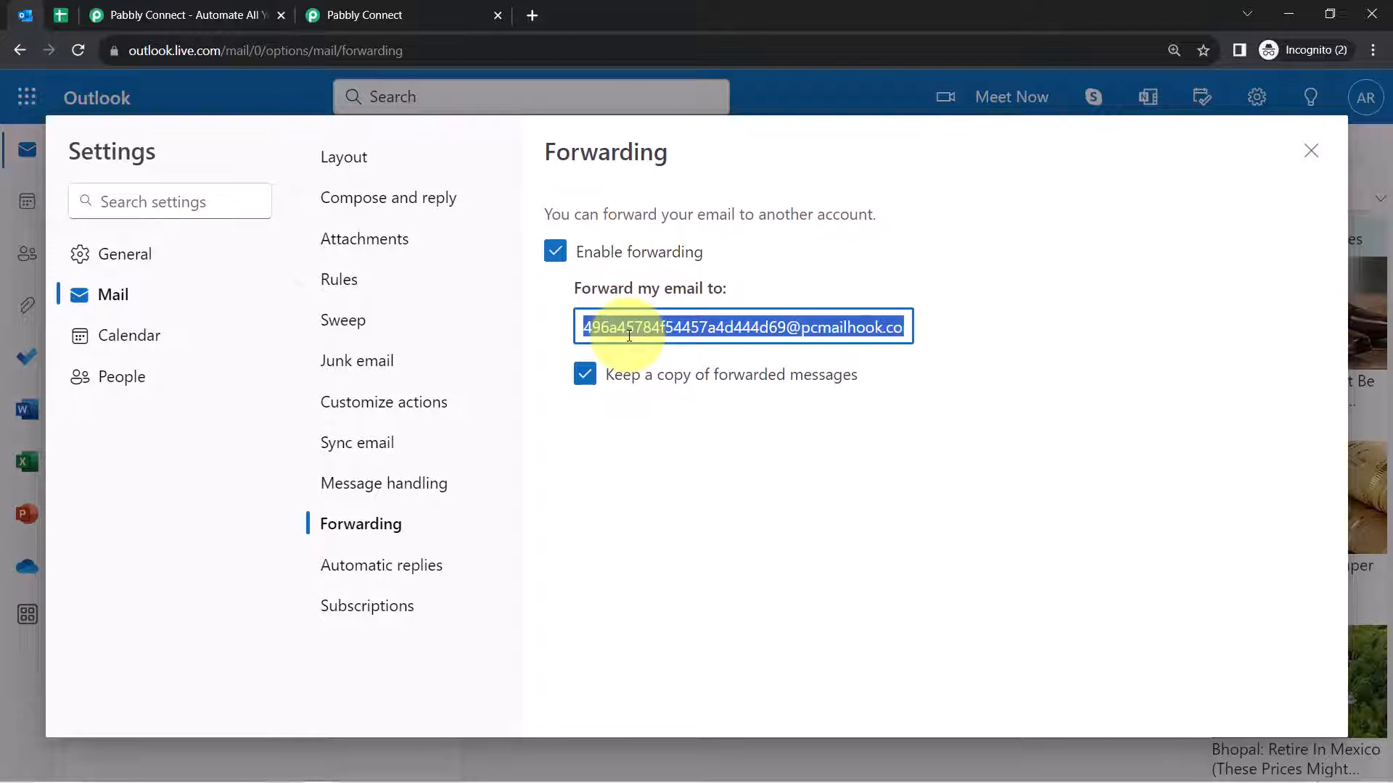
key(BackSpace)
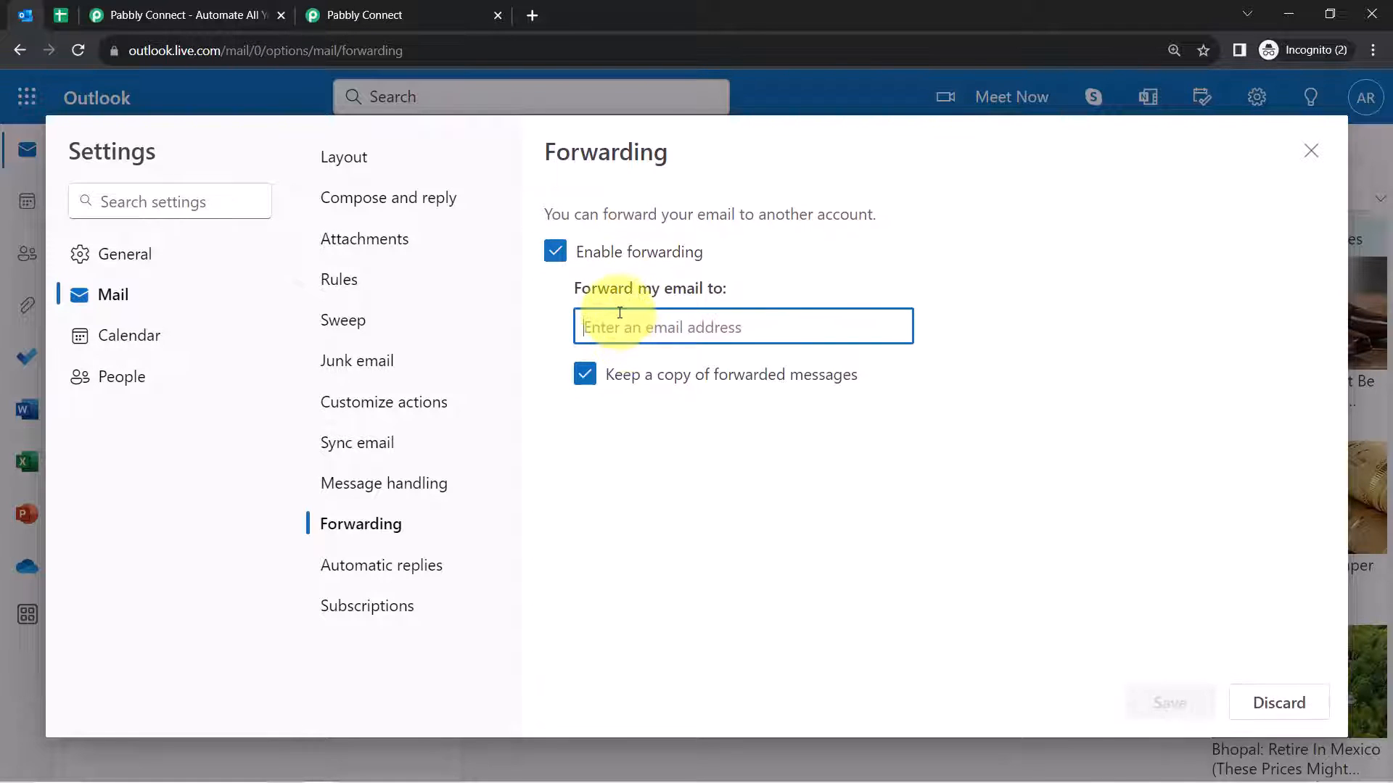
click(367, 13)
click(1108, 335)
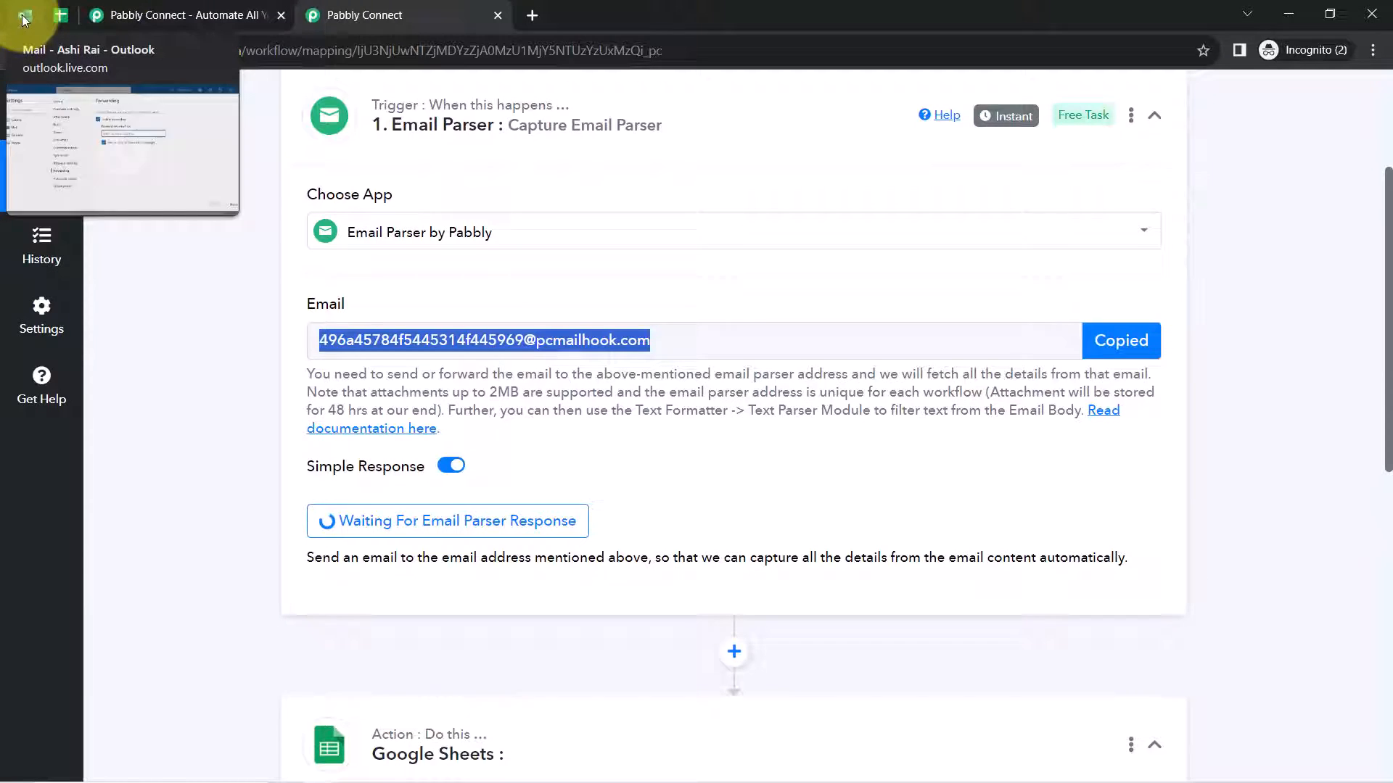
click(26, 15)
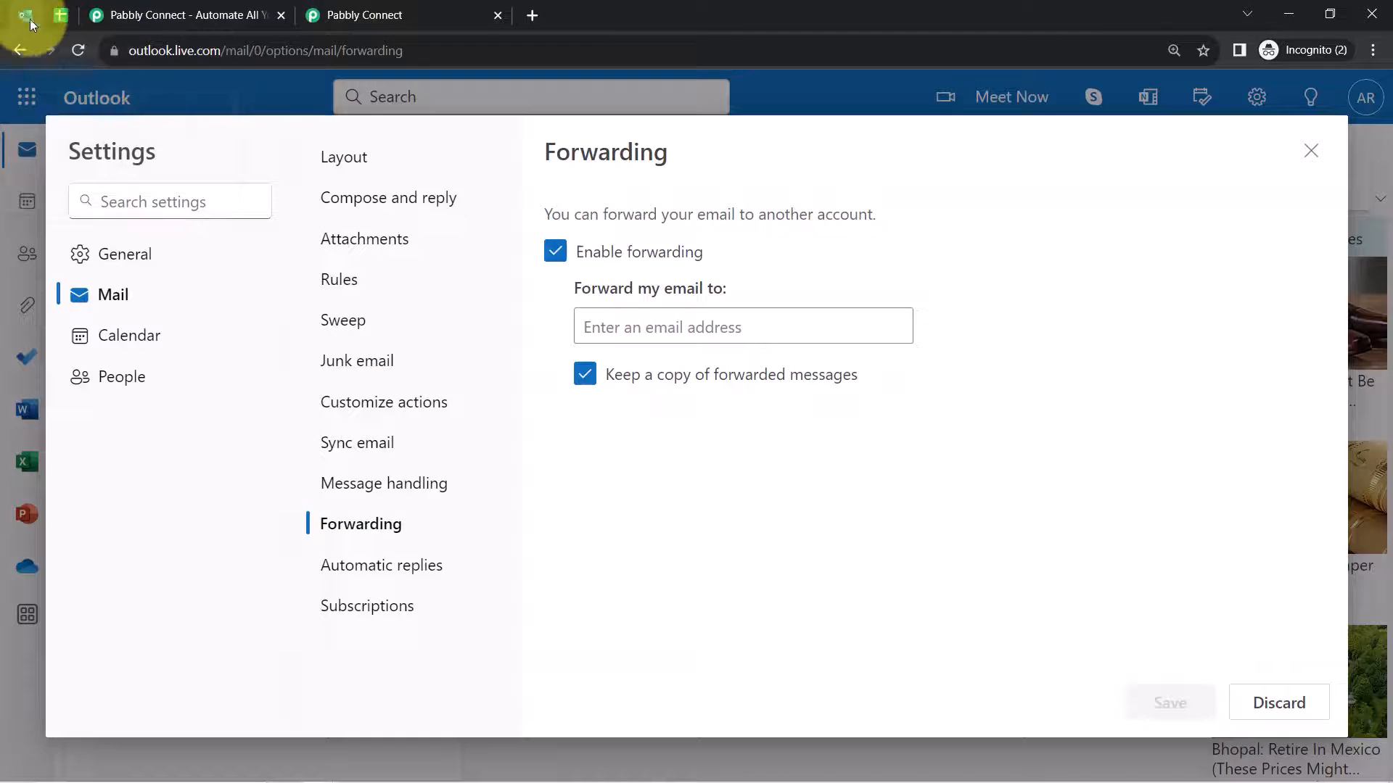
key(ctrl+v)
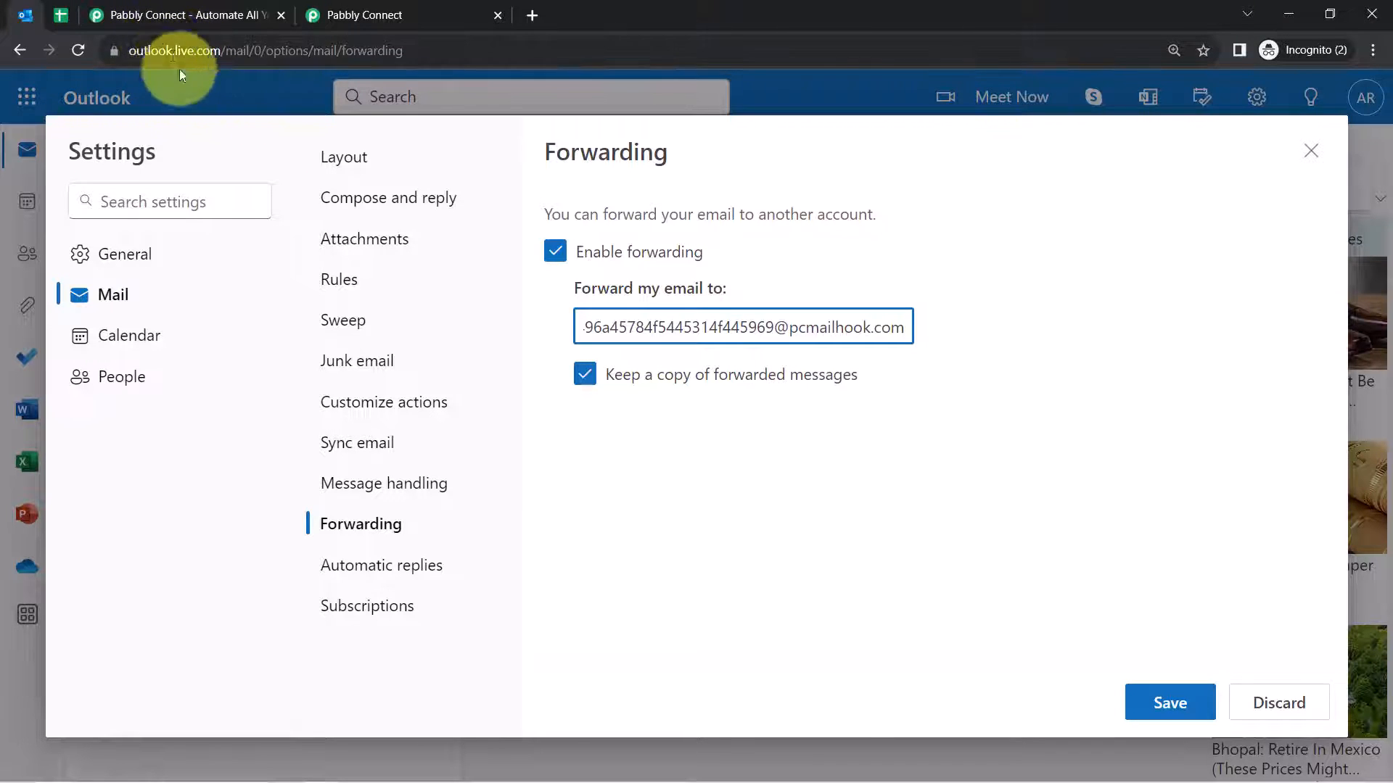
click(604, 297)
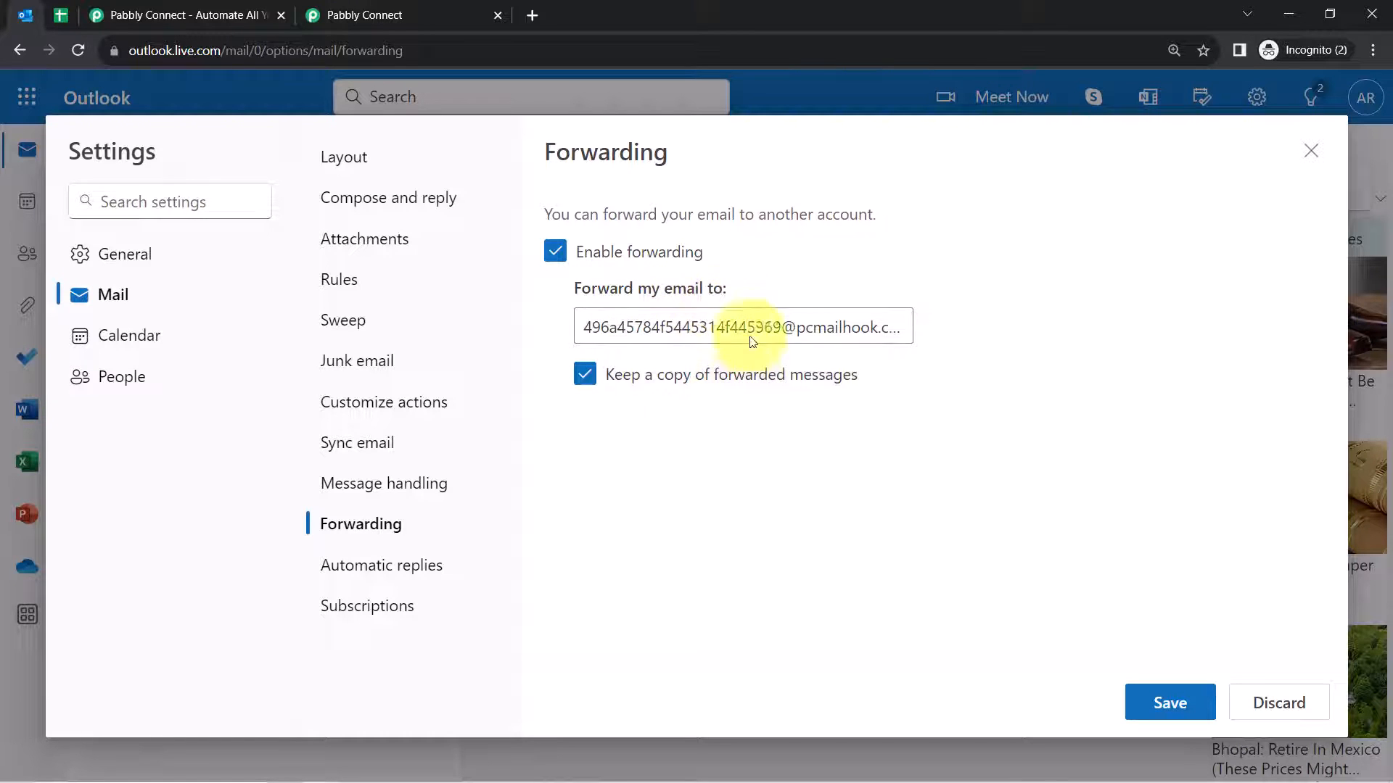
Check the waiting Email Parser trigger in Pabbly Connect and save the forwarding settings in Outlook
click(364, 15)
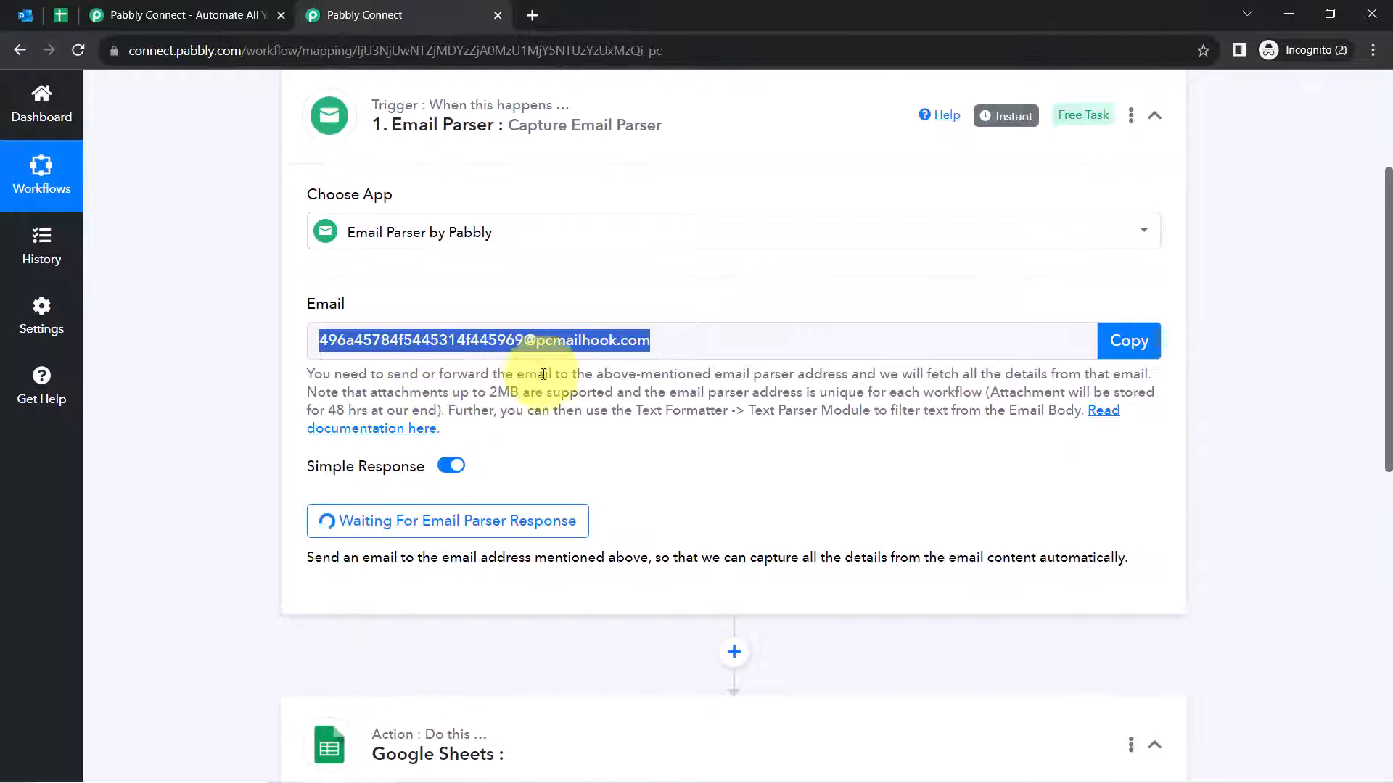
scroll(457, 334, down, 1)
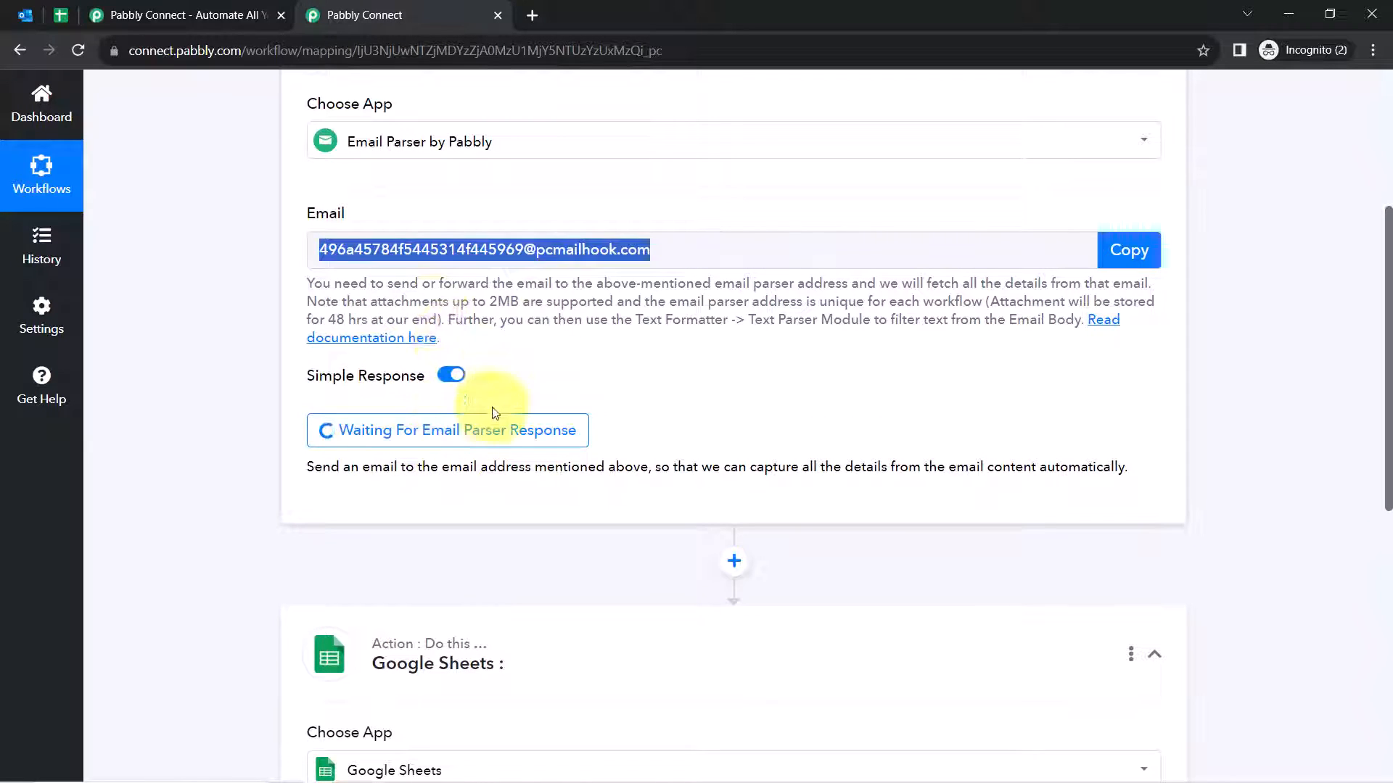
click(25, 14)
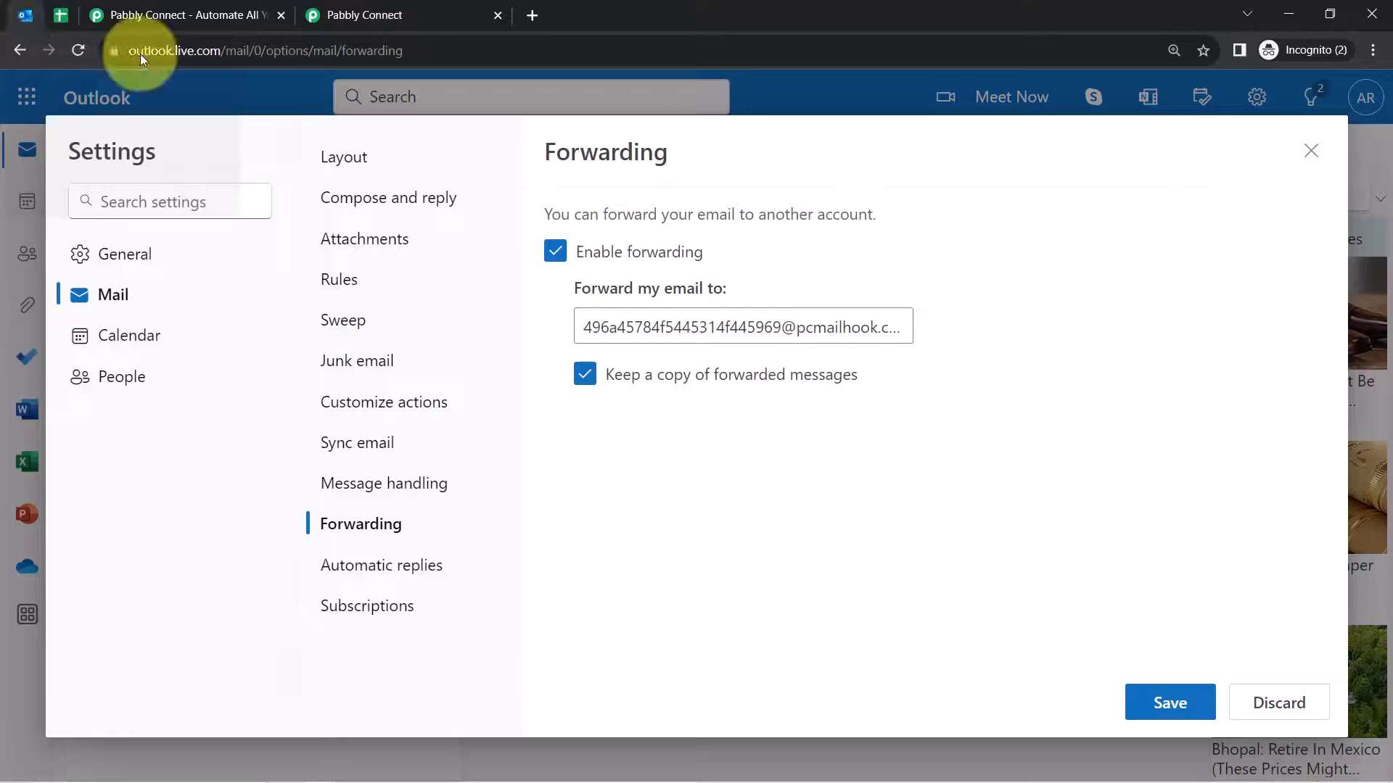
click(1191, 703)
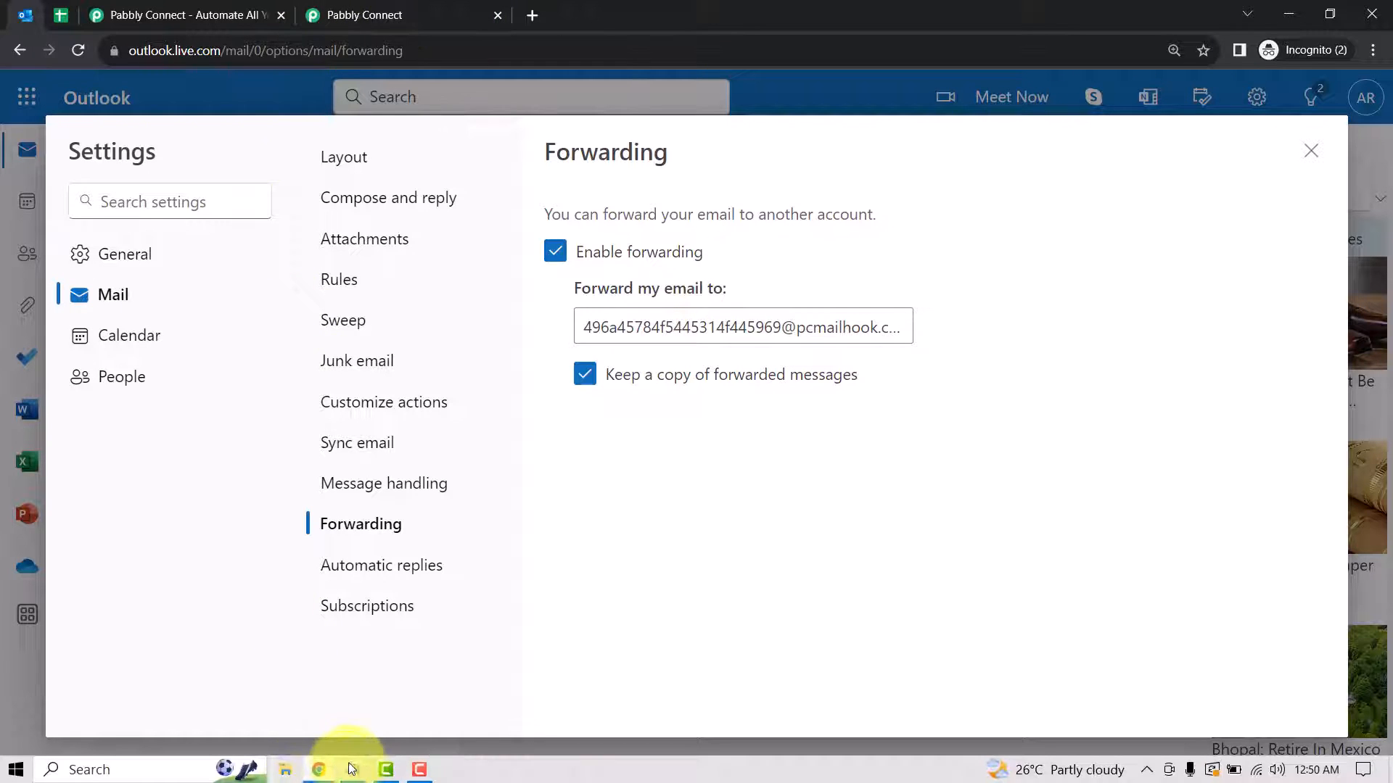
Switch to Gmail and review the subject and body of the draft "Invoice attached for work submitted"
click(321, 770)
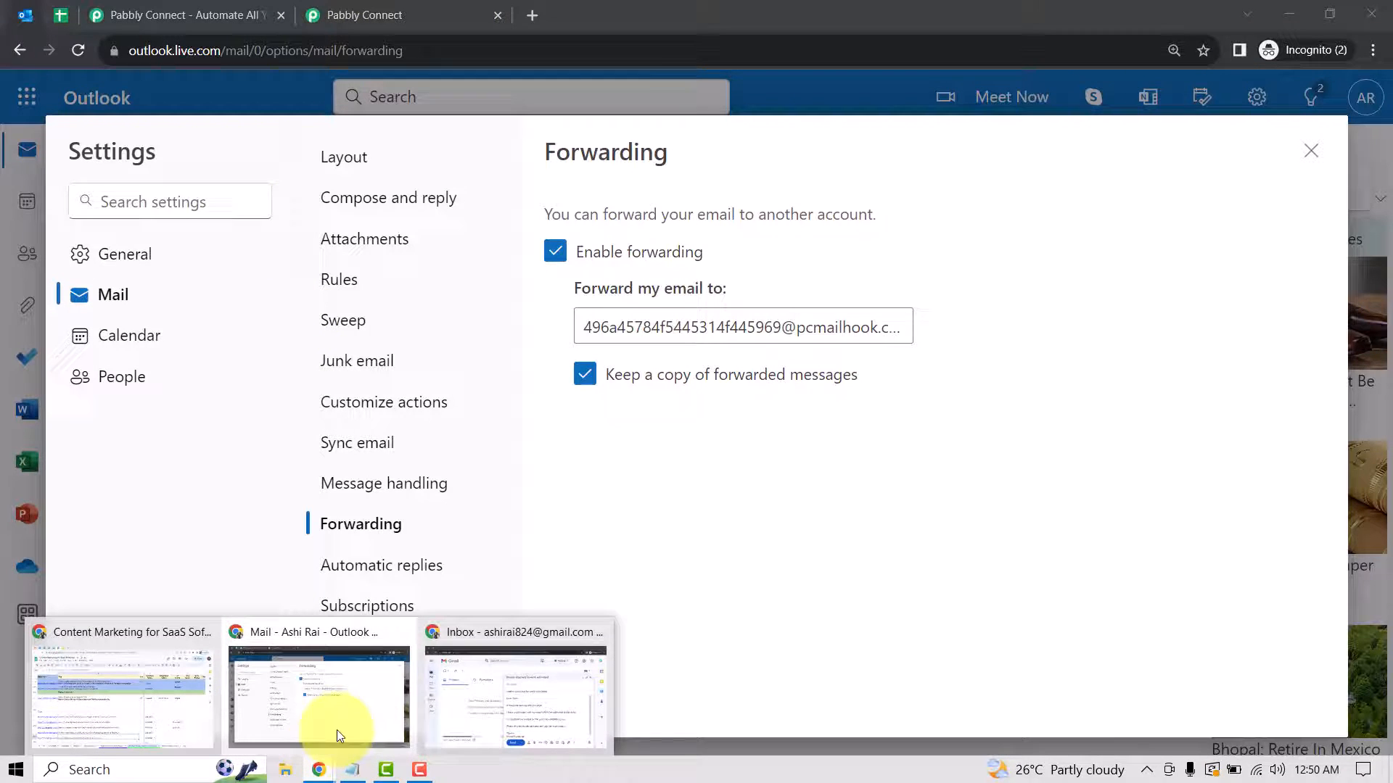
click(447, 701)
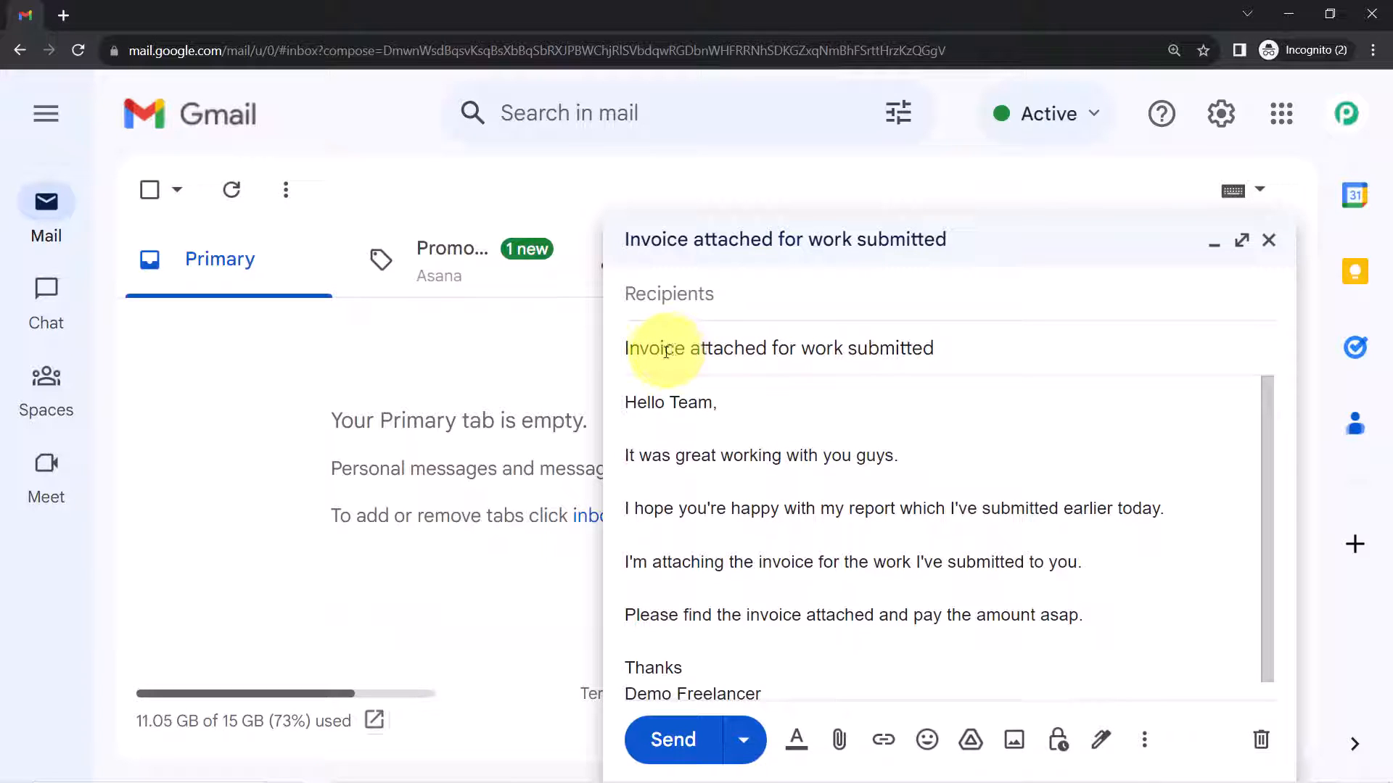
drag(675, 352, 887, 356)
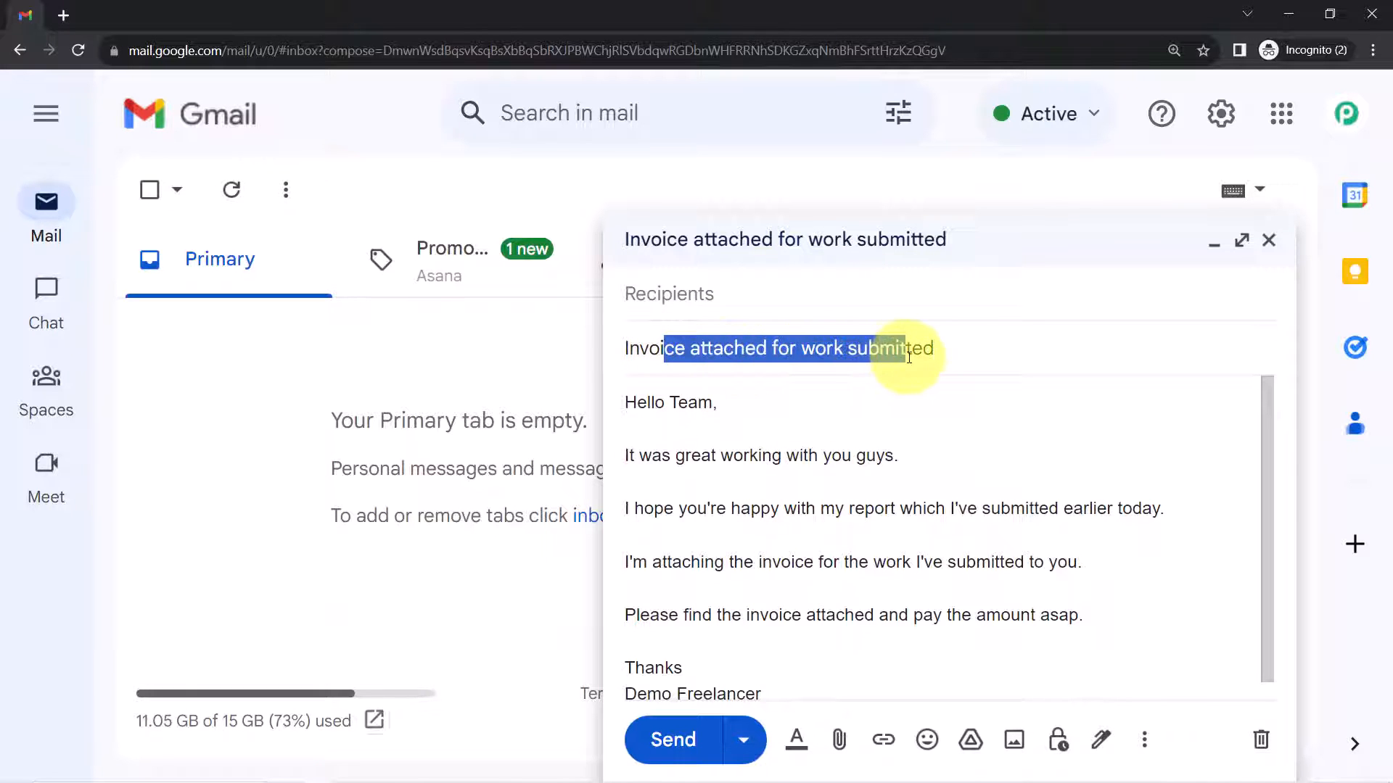
drag(677, 456, 876, 454)
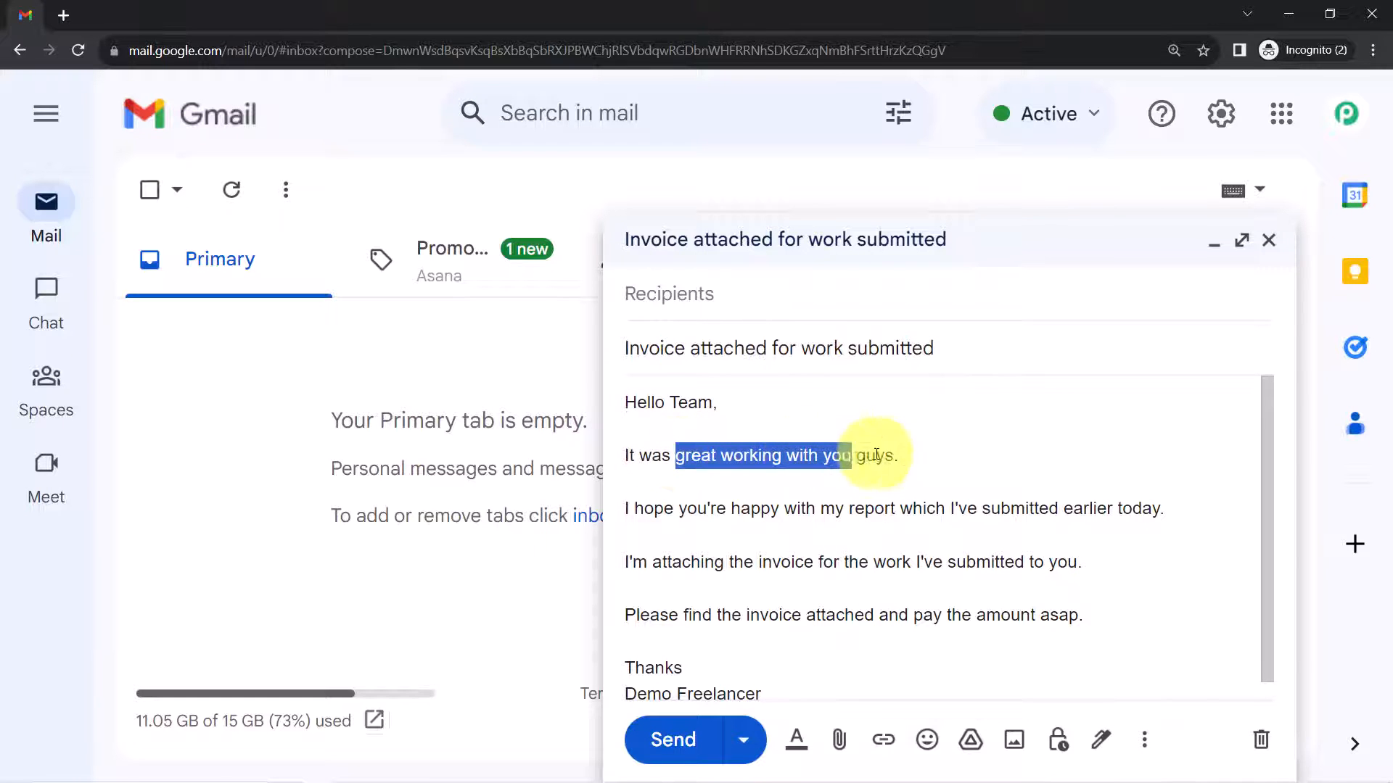
drag(697, 509, 1147, 505)
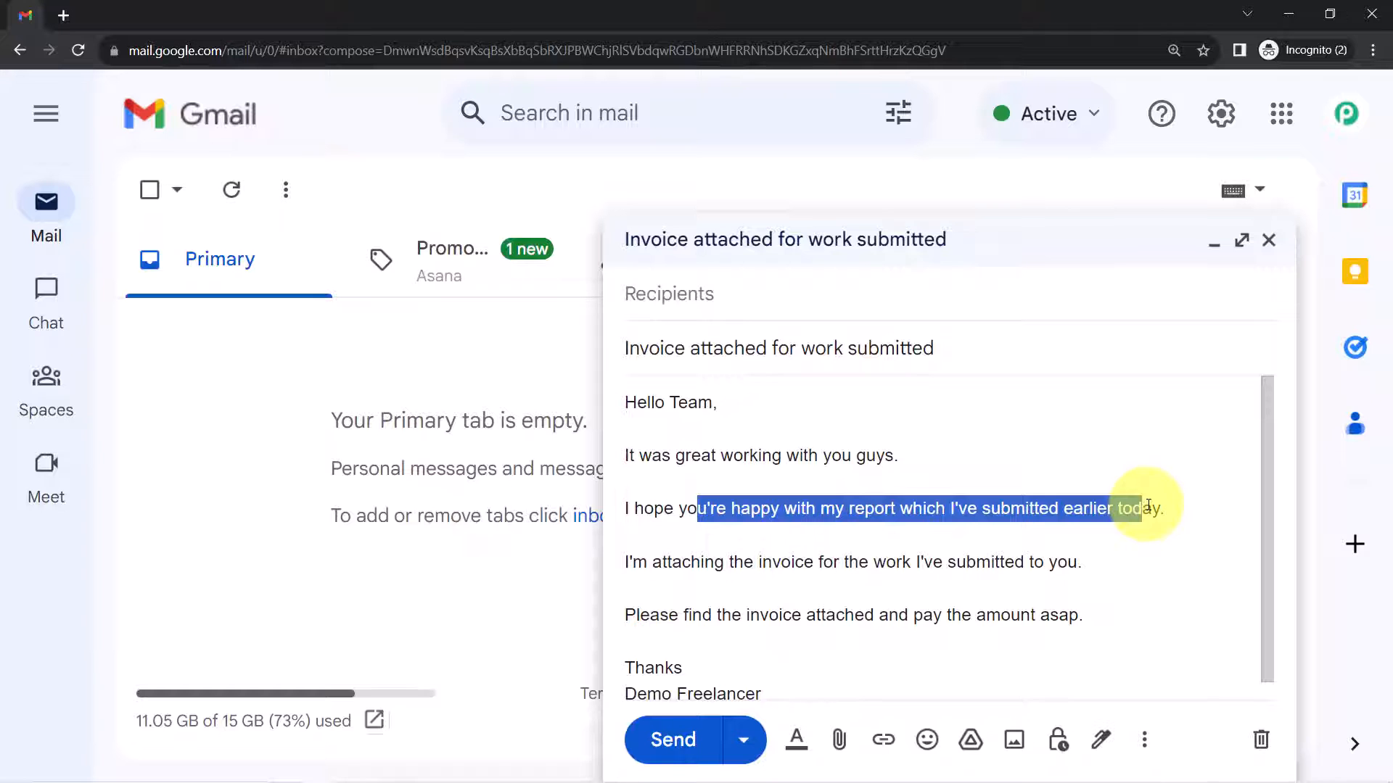
drag(772, 563, 1077, 563)
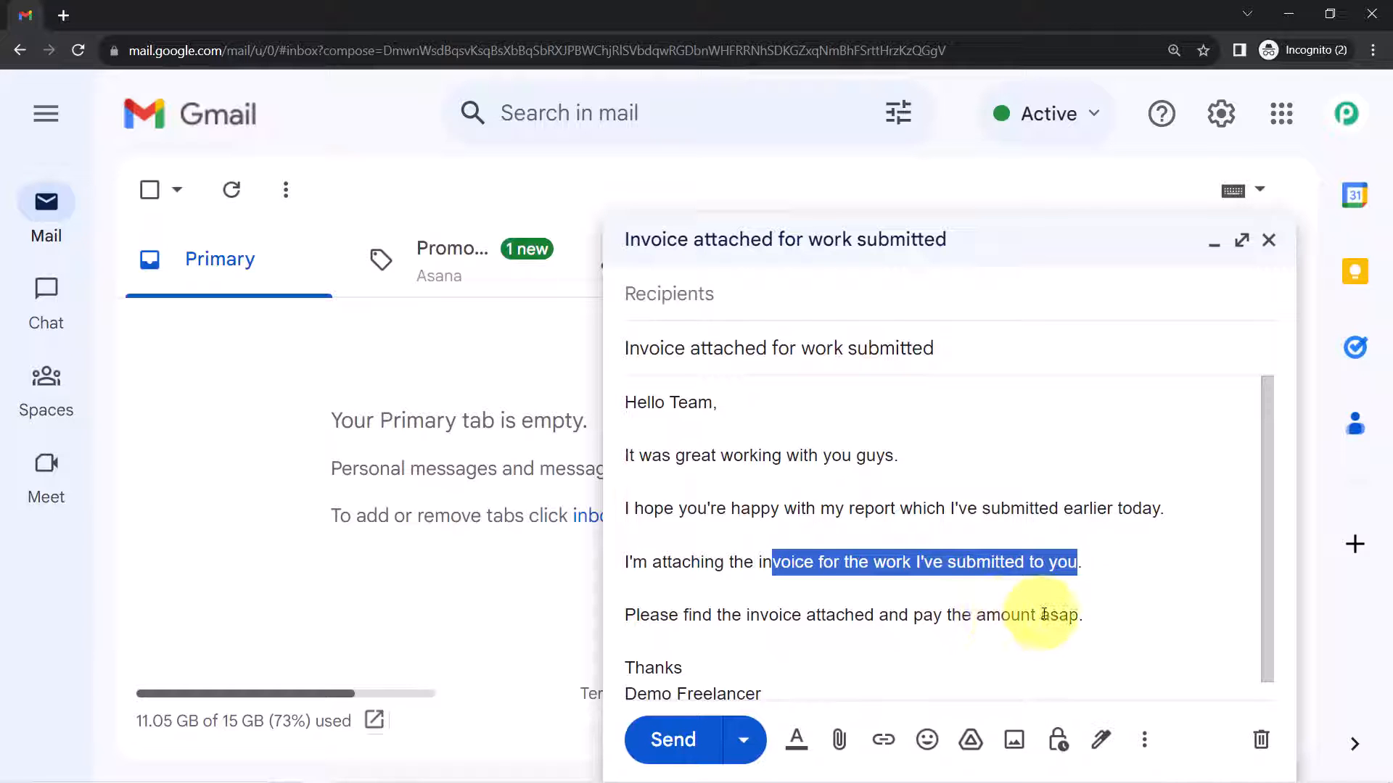
scroll(1016, 615, down, 1)
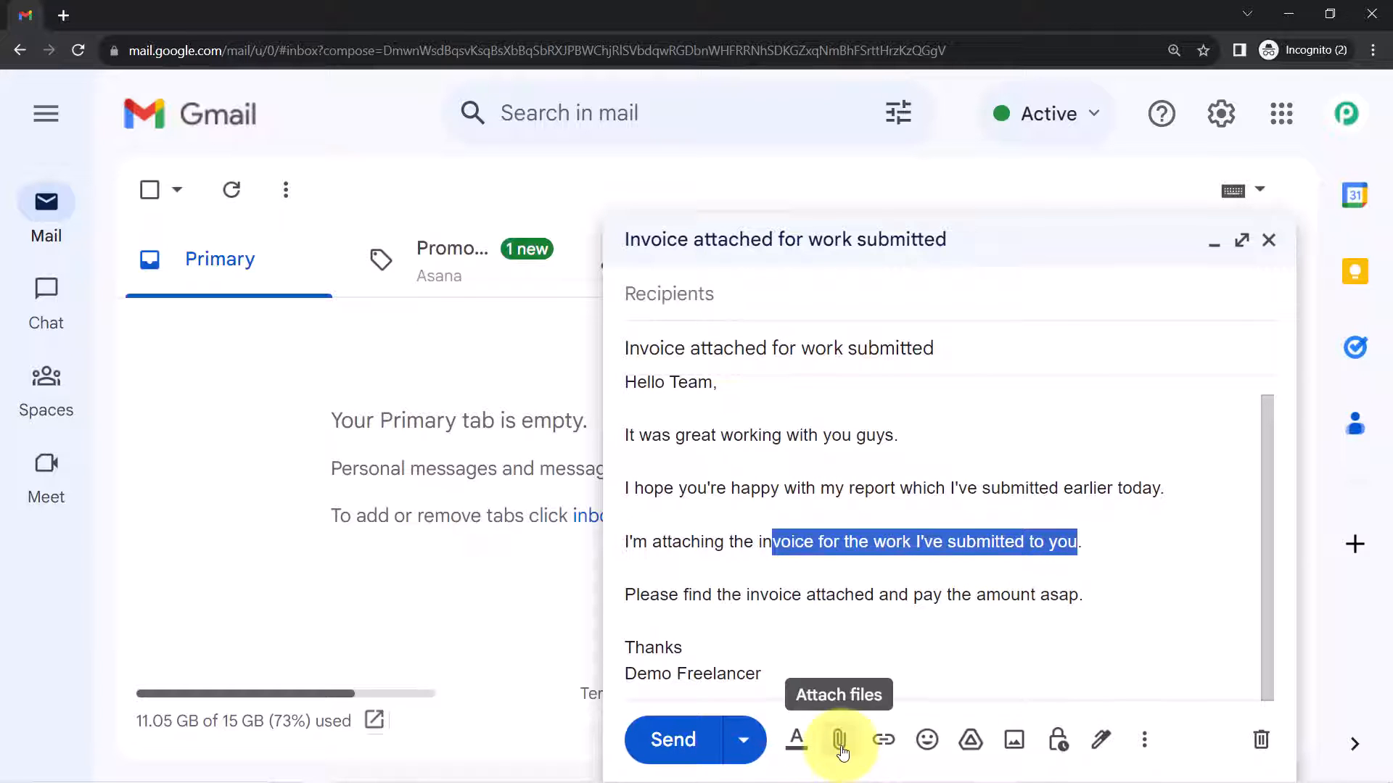
Attach the payment receipt file from the Sample PDF Files folder to the draft email
click(840, 742)
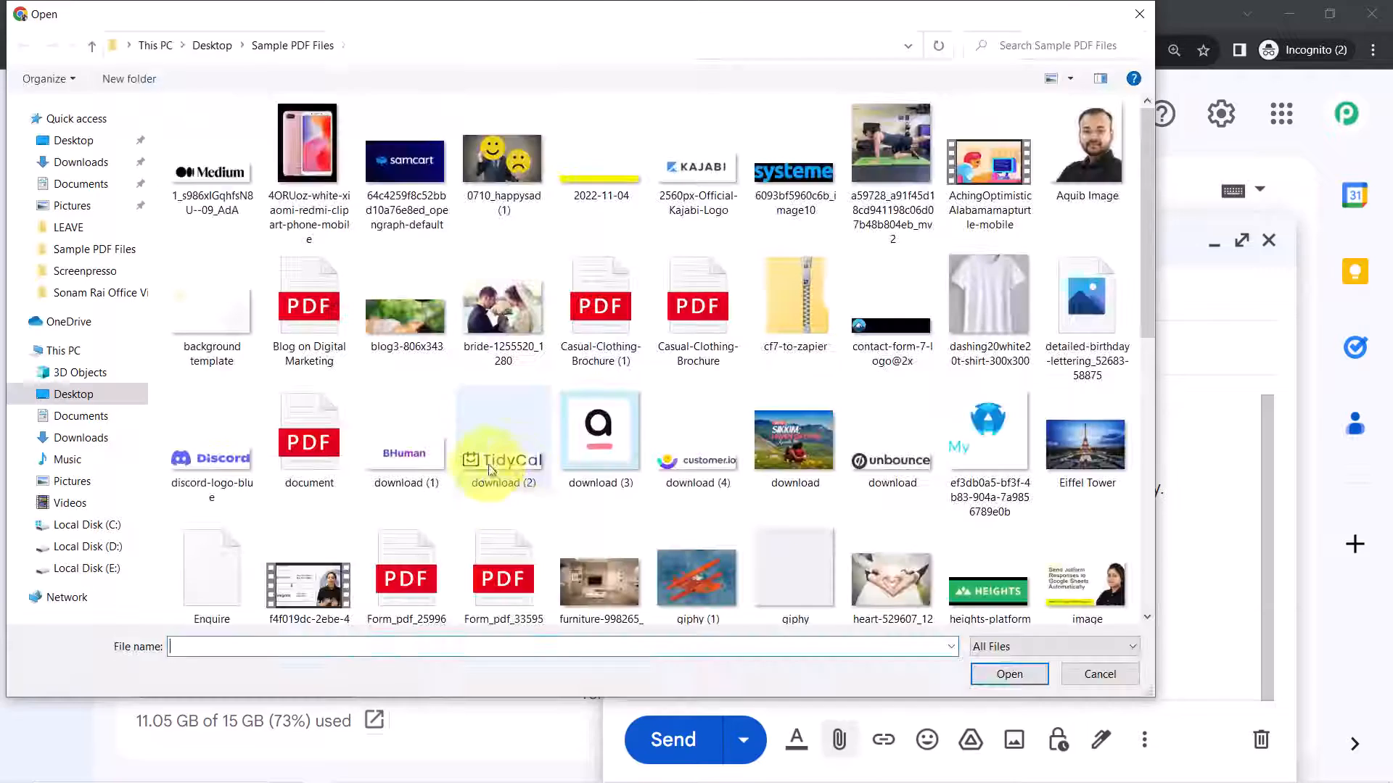
click(404, 564)
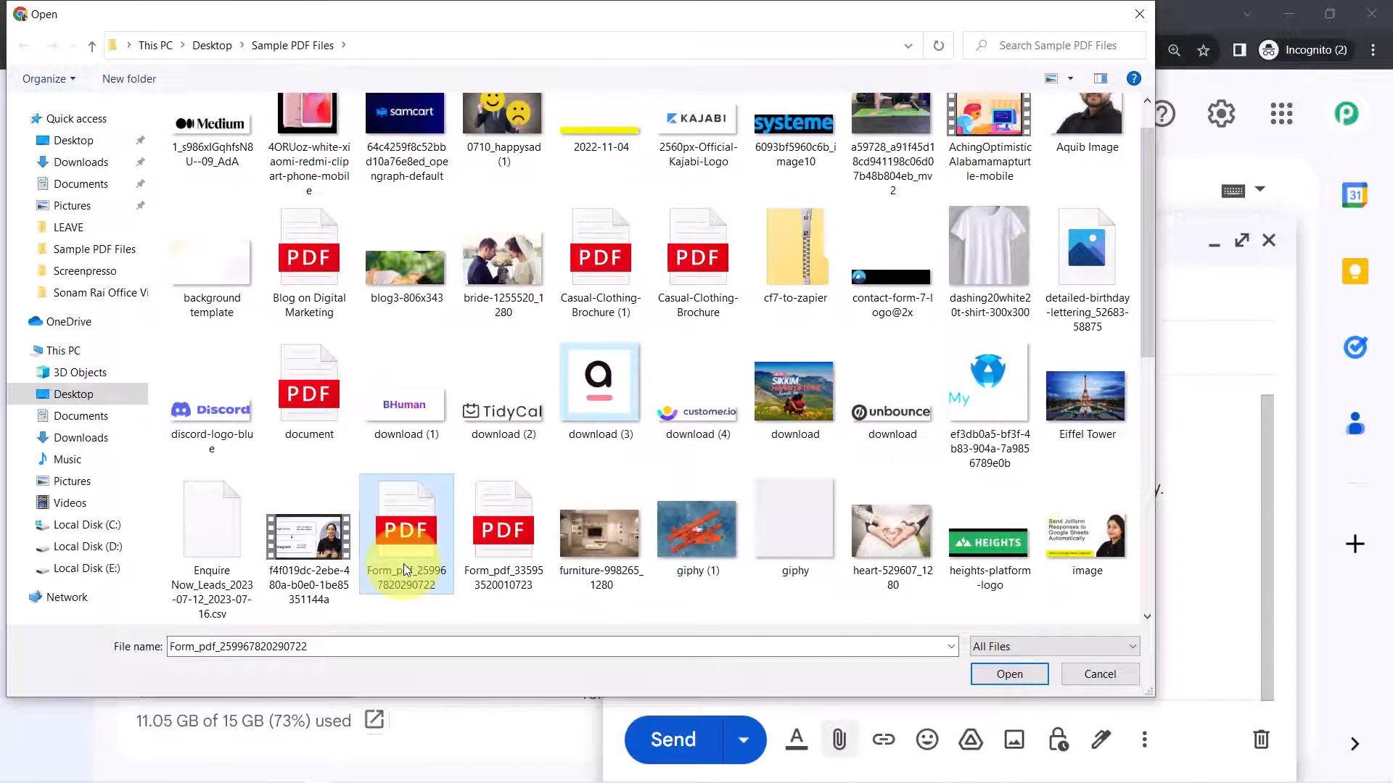
key(r)
double_click(477, 412)
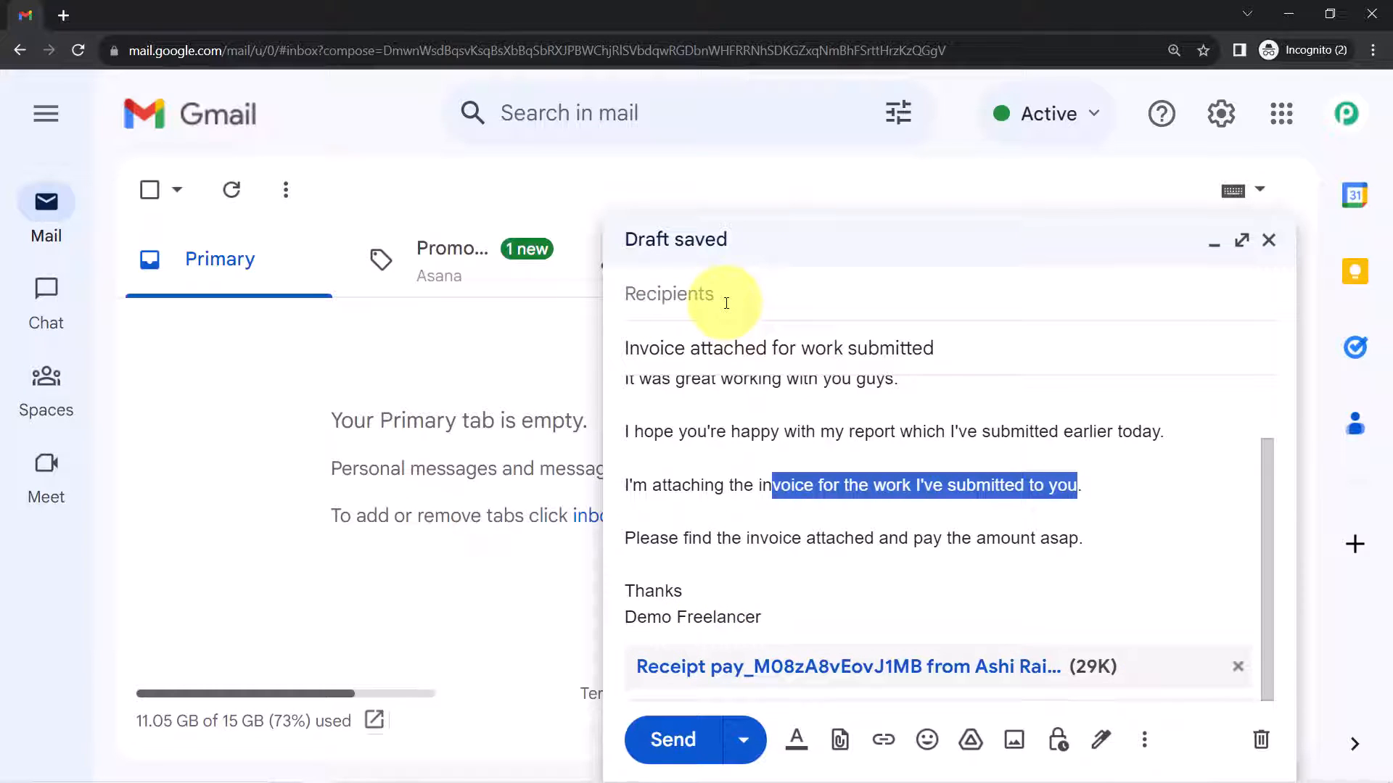
Address the invoice draft to the Outlook account's e-mail address and send it
click(703, 297)
text(ash)
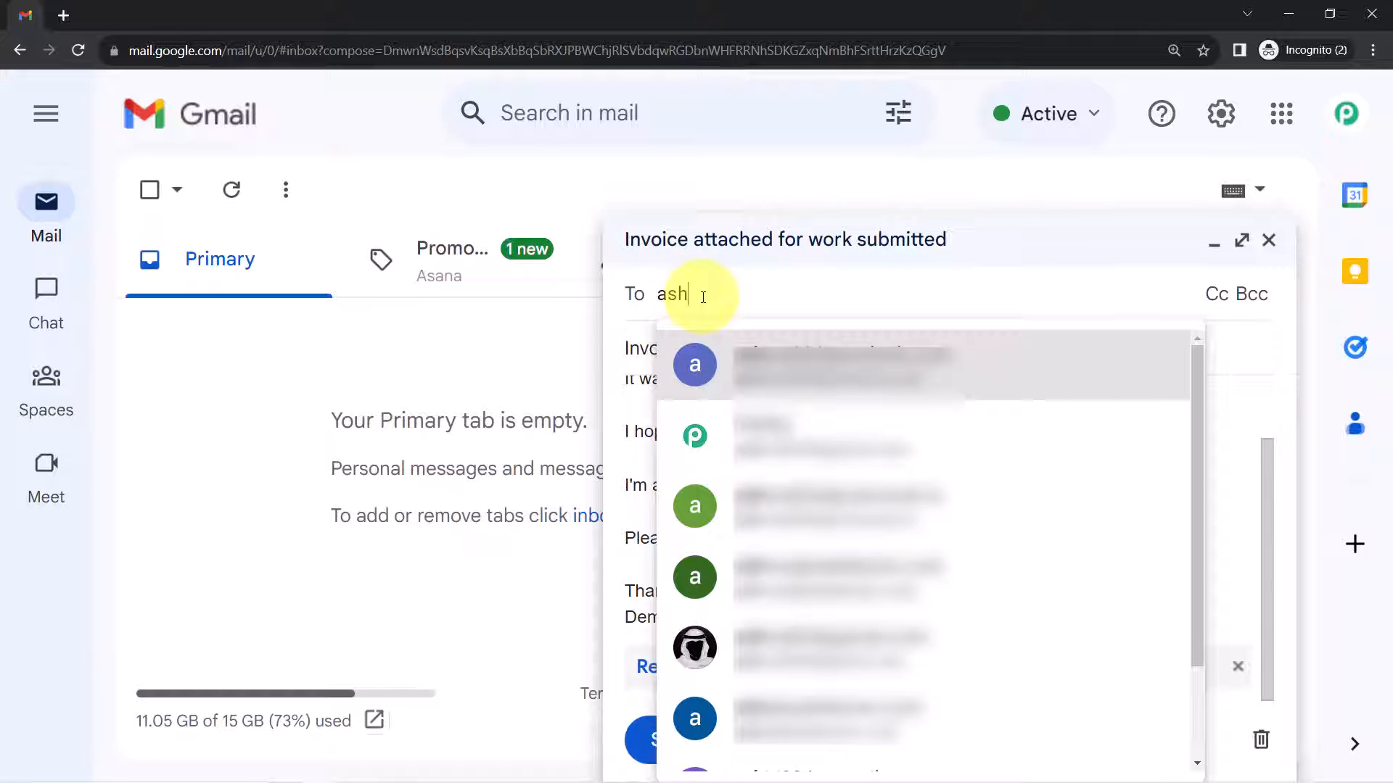
click(755, 343)
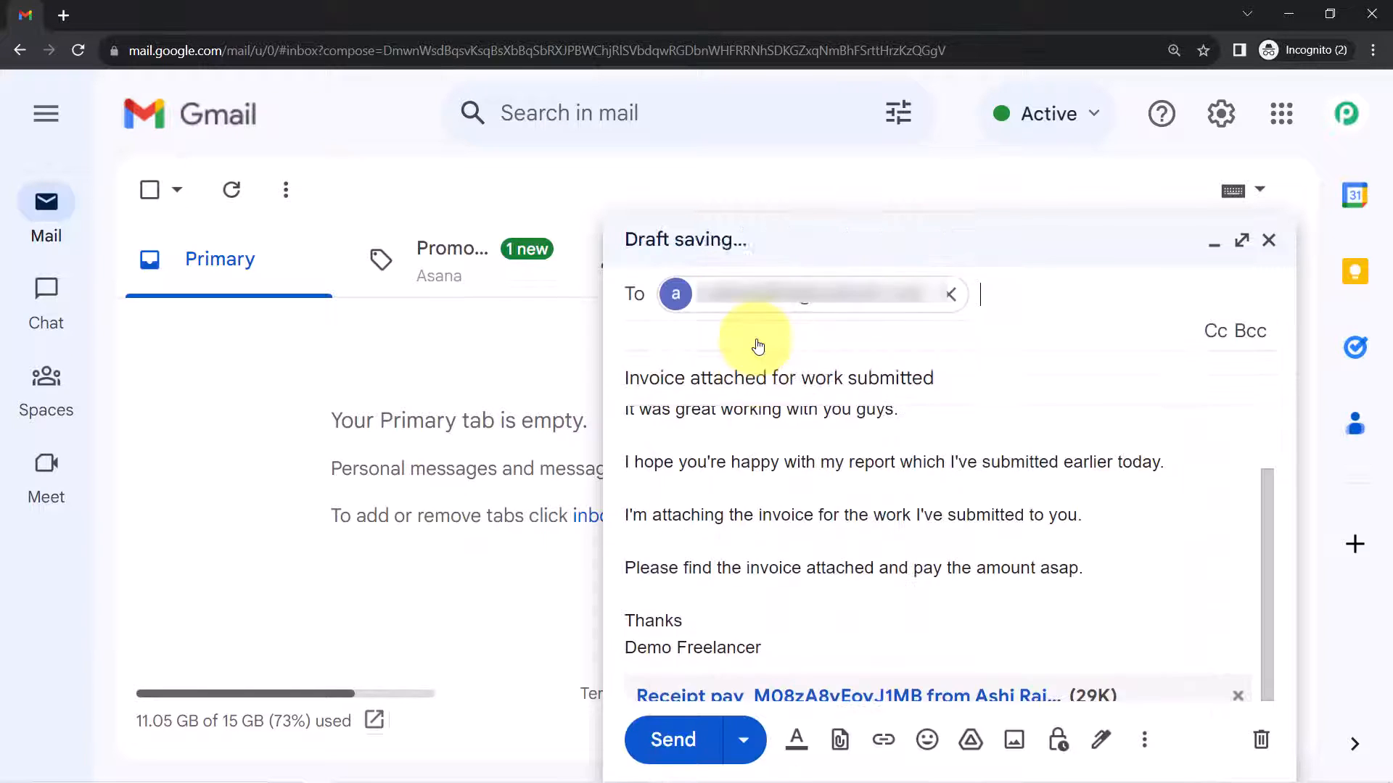
click(671, 744)
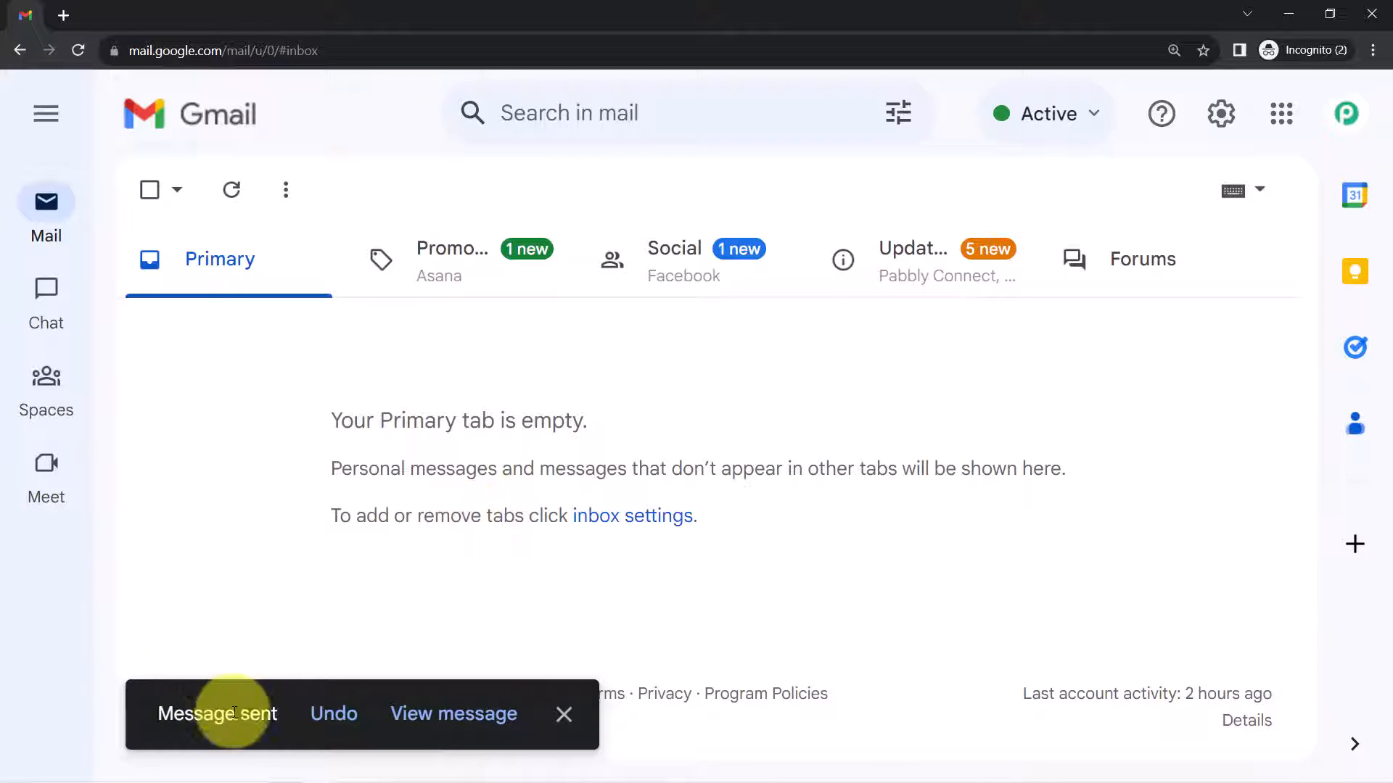
Switch to Outlook, leave the forwarding settings, and refresh the inbox to open the "Invoice attached for work submitted" email
mouse_move(428, 768)
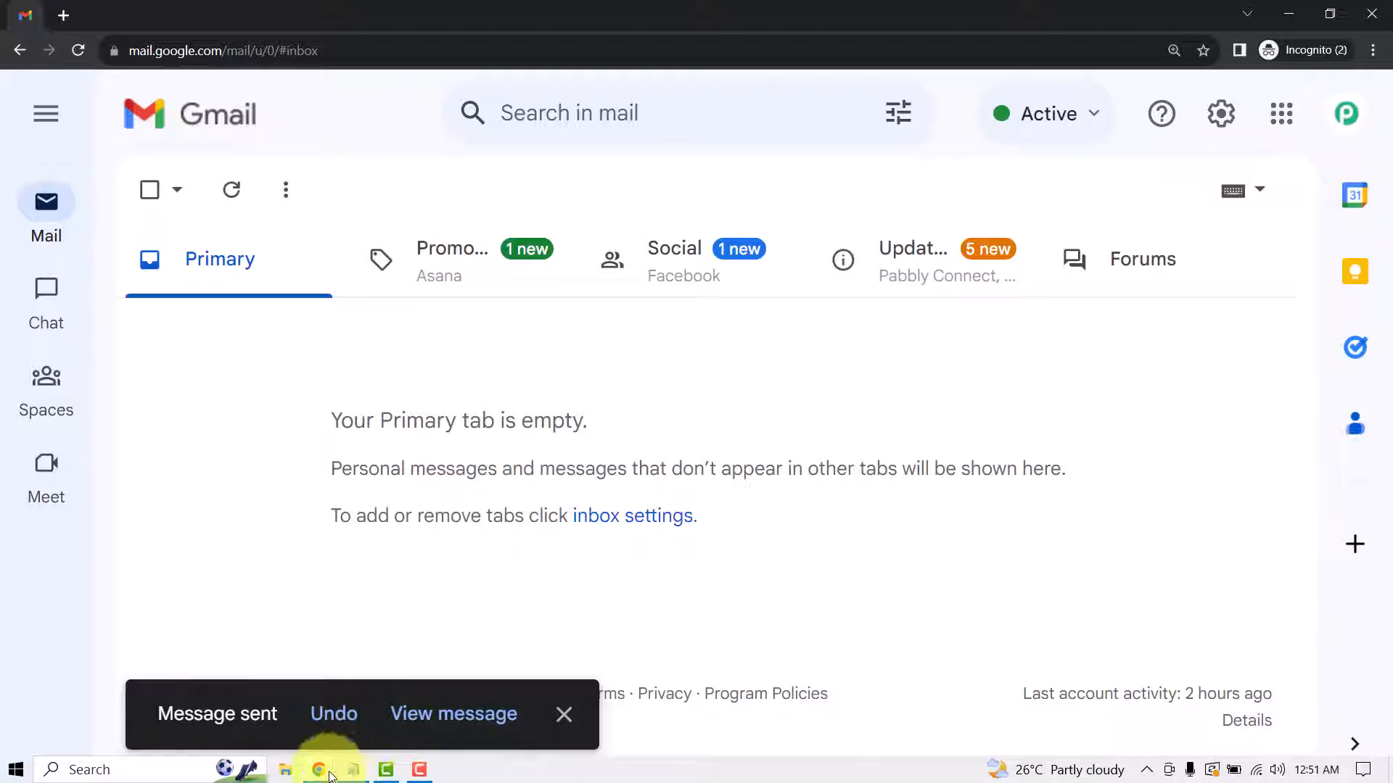
mouse_move(320, 767)
click(312, 712)
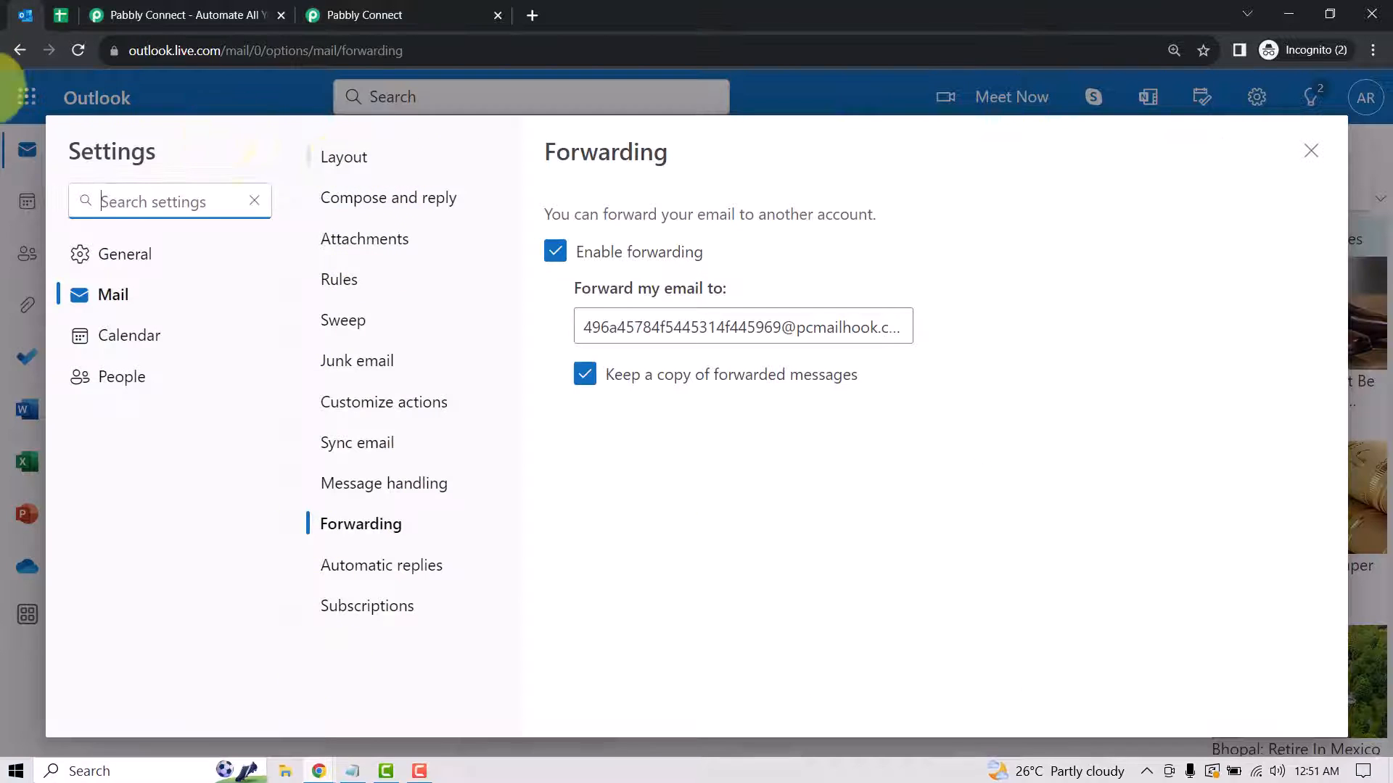
click(1312, 153)
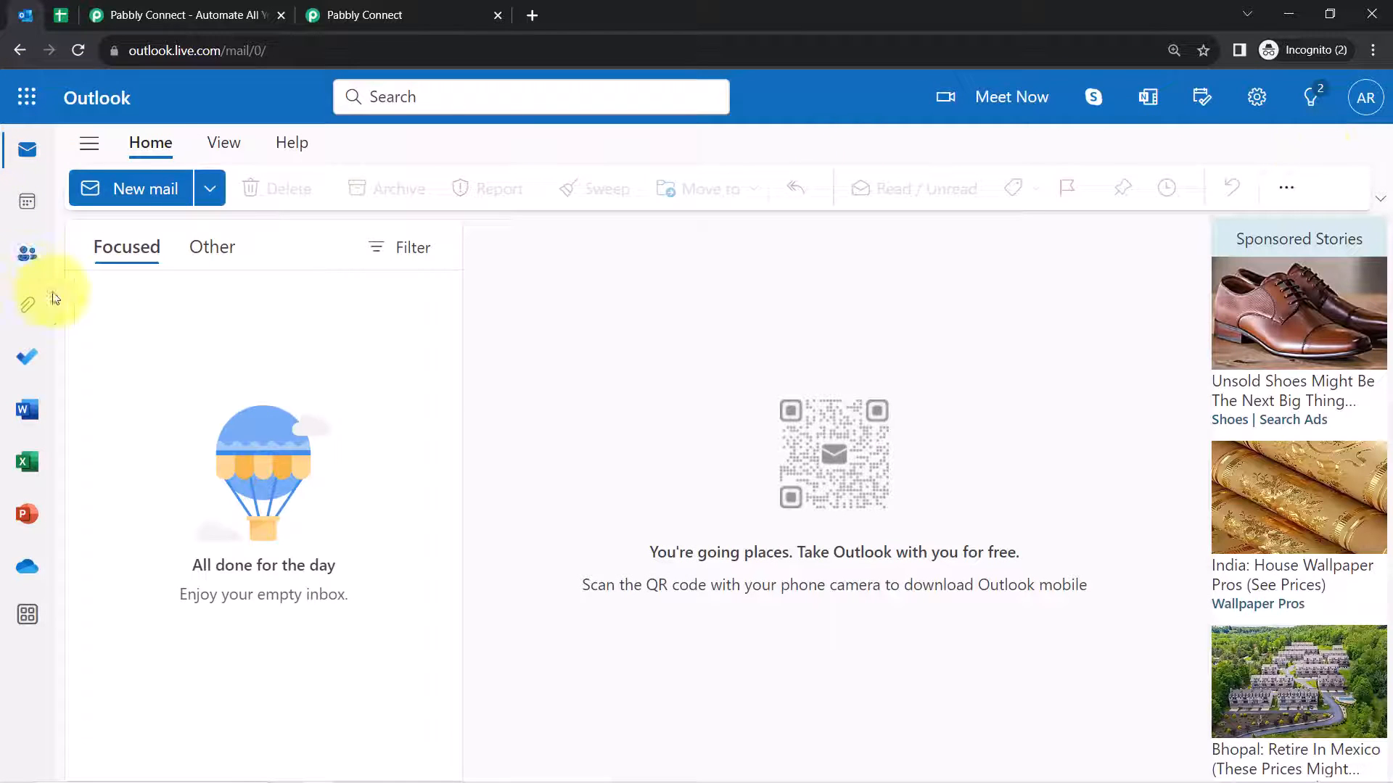
click(77, 58)
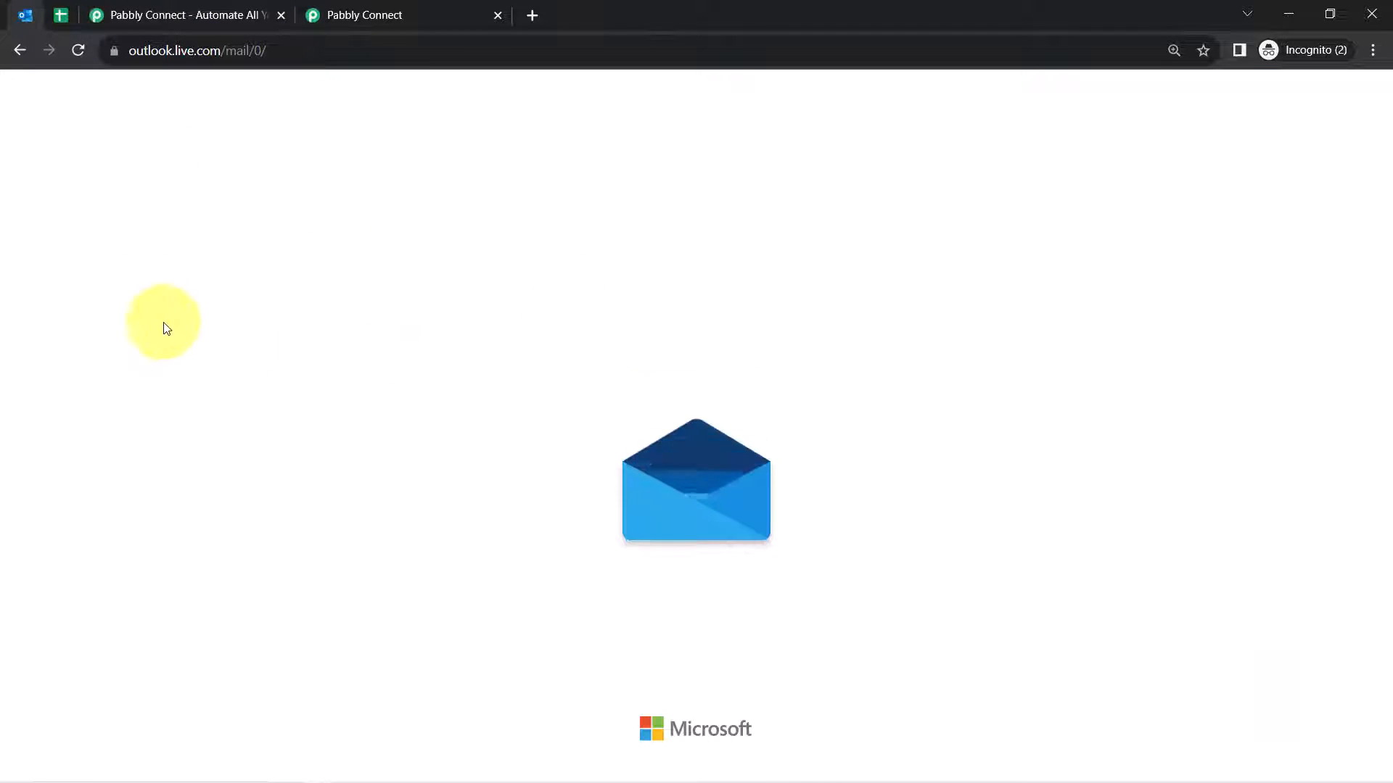
click(355, 8)
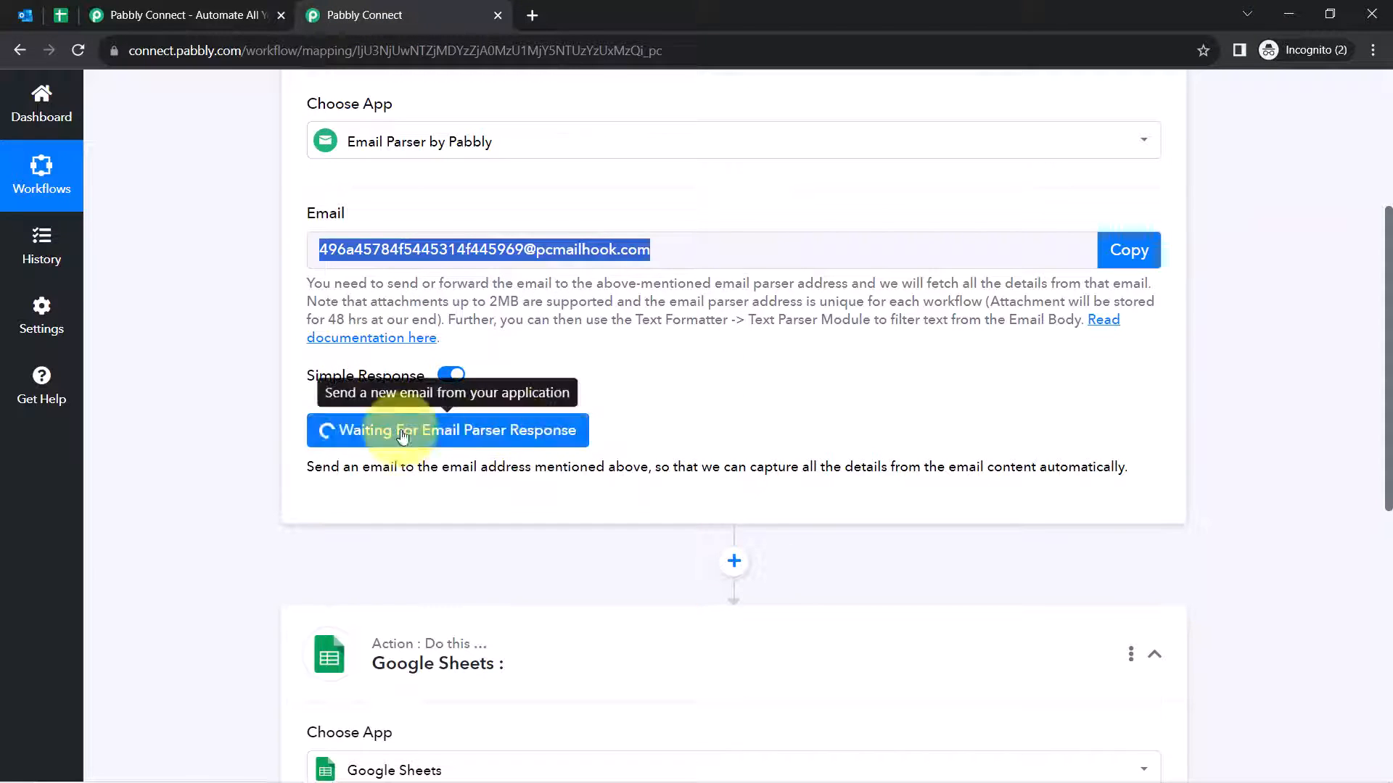
click(24, 14)
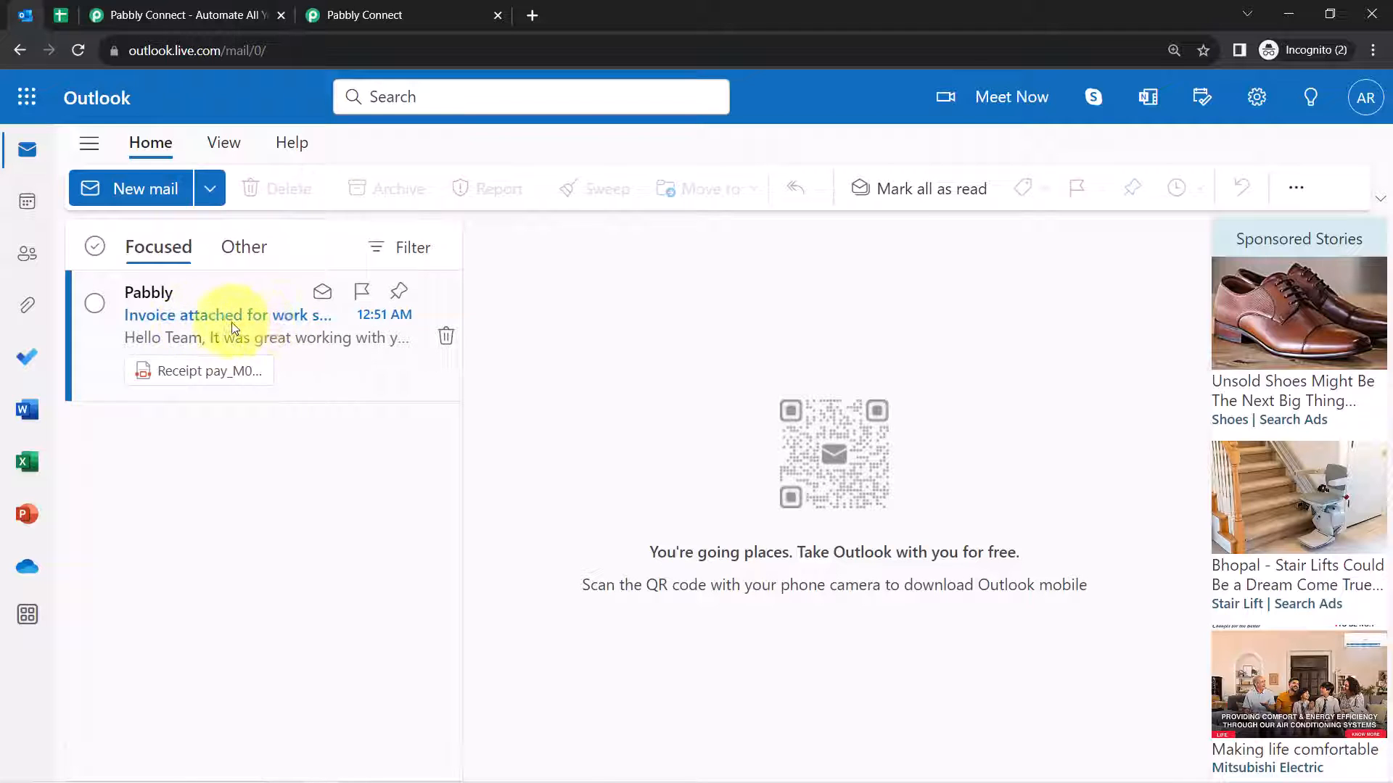
click(282, 346)
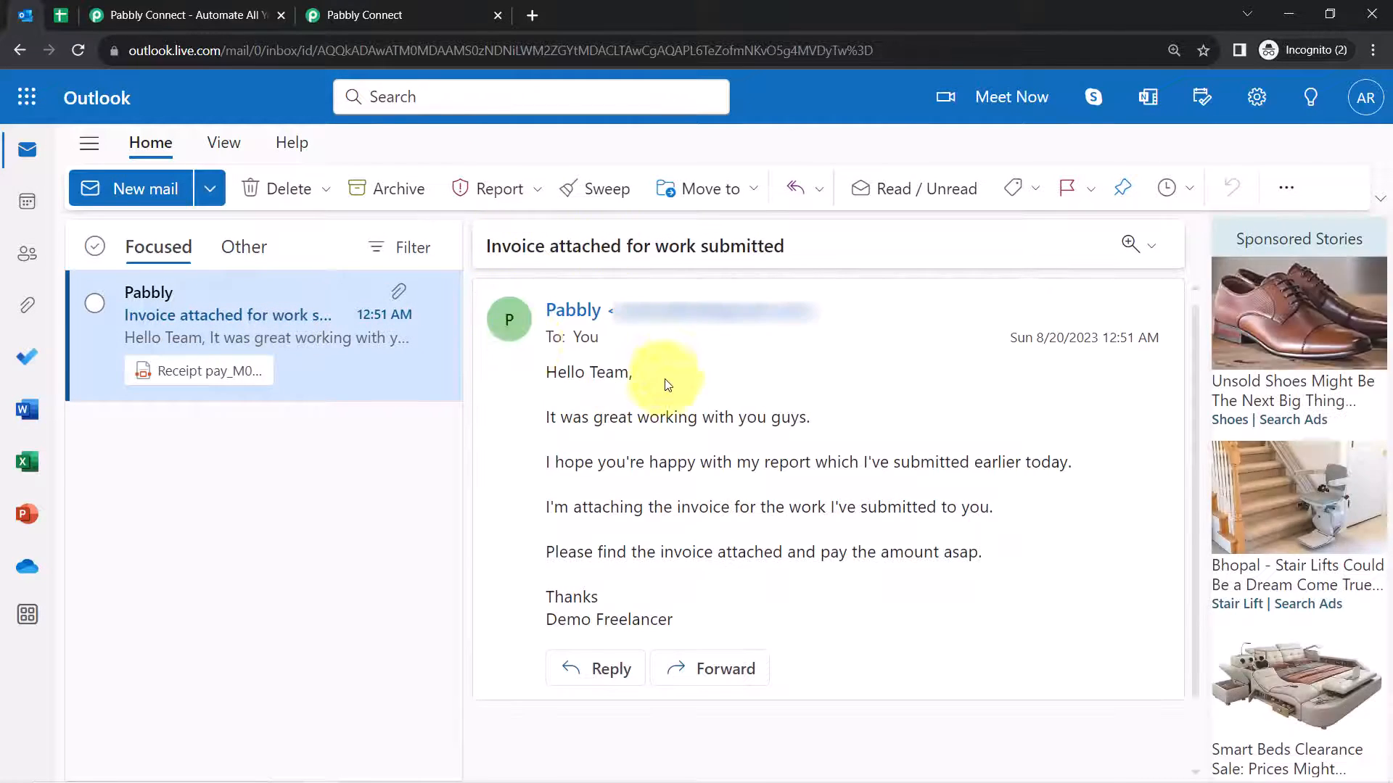
Switch to Pabbly Connect and check the recipient, sender and subject values in the captured Email Parser response
click(350, 4)
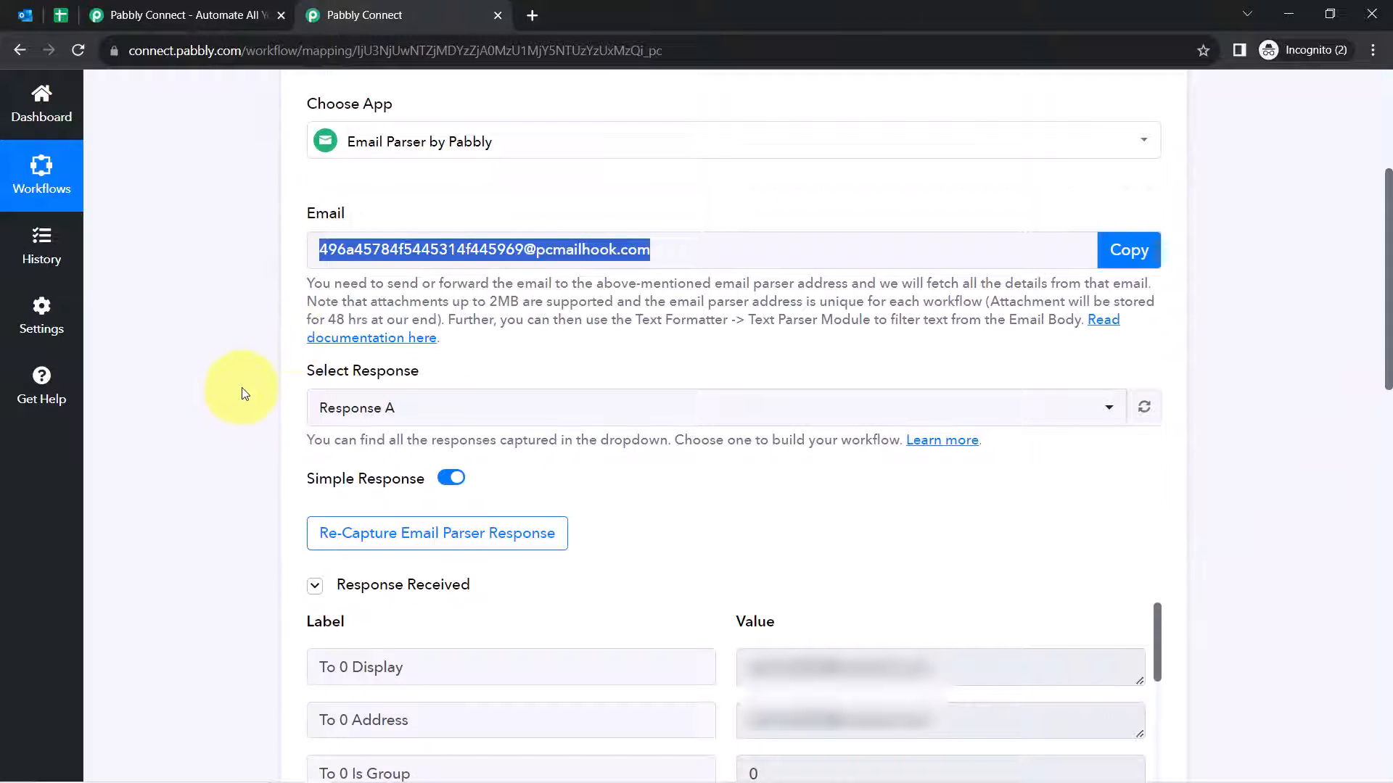
scroll(241, 394, down, 4)
click(404, 326)
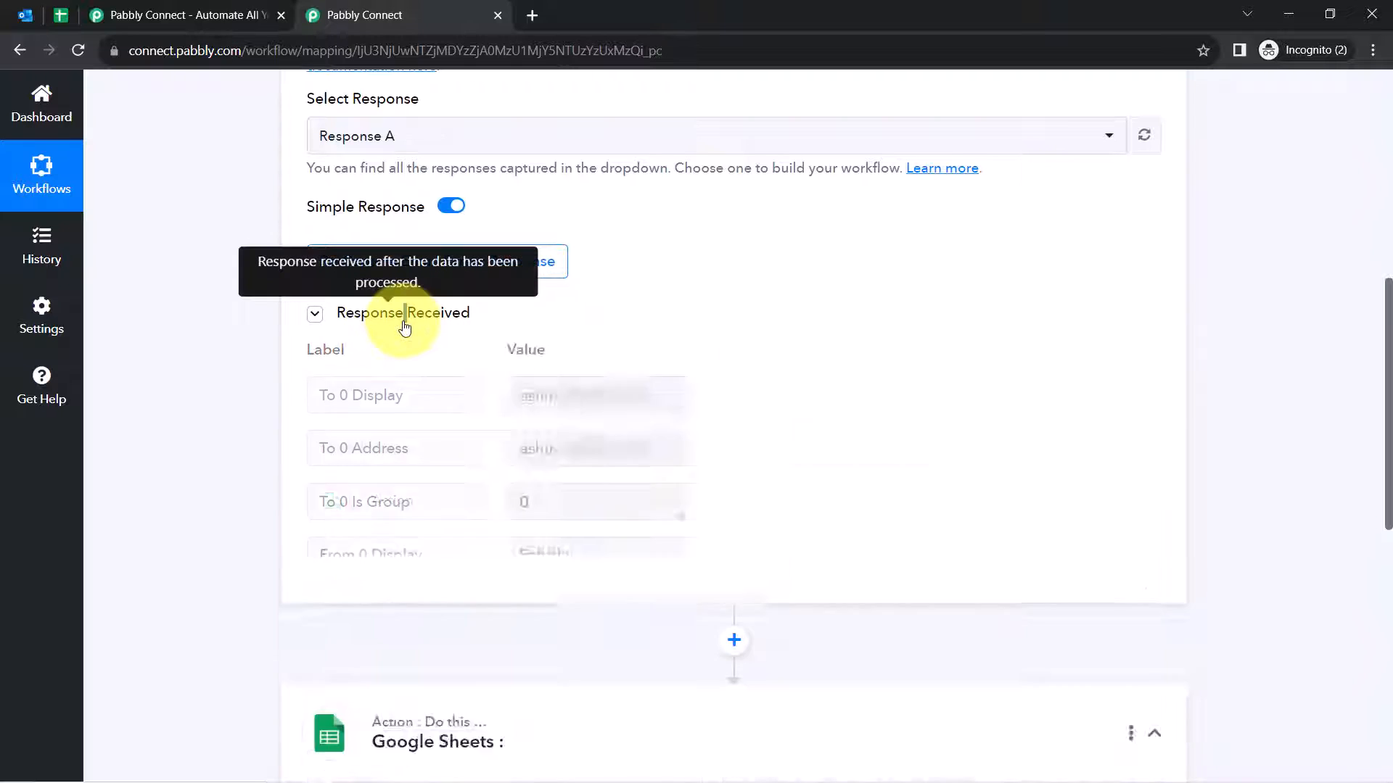
click(404, 327)
click(404, 327)
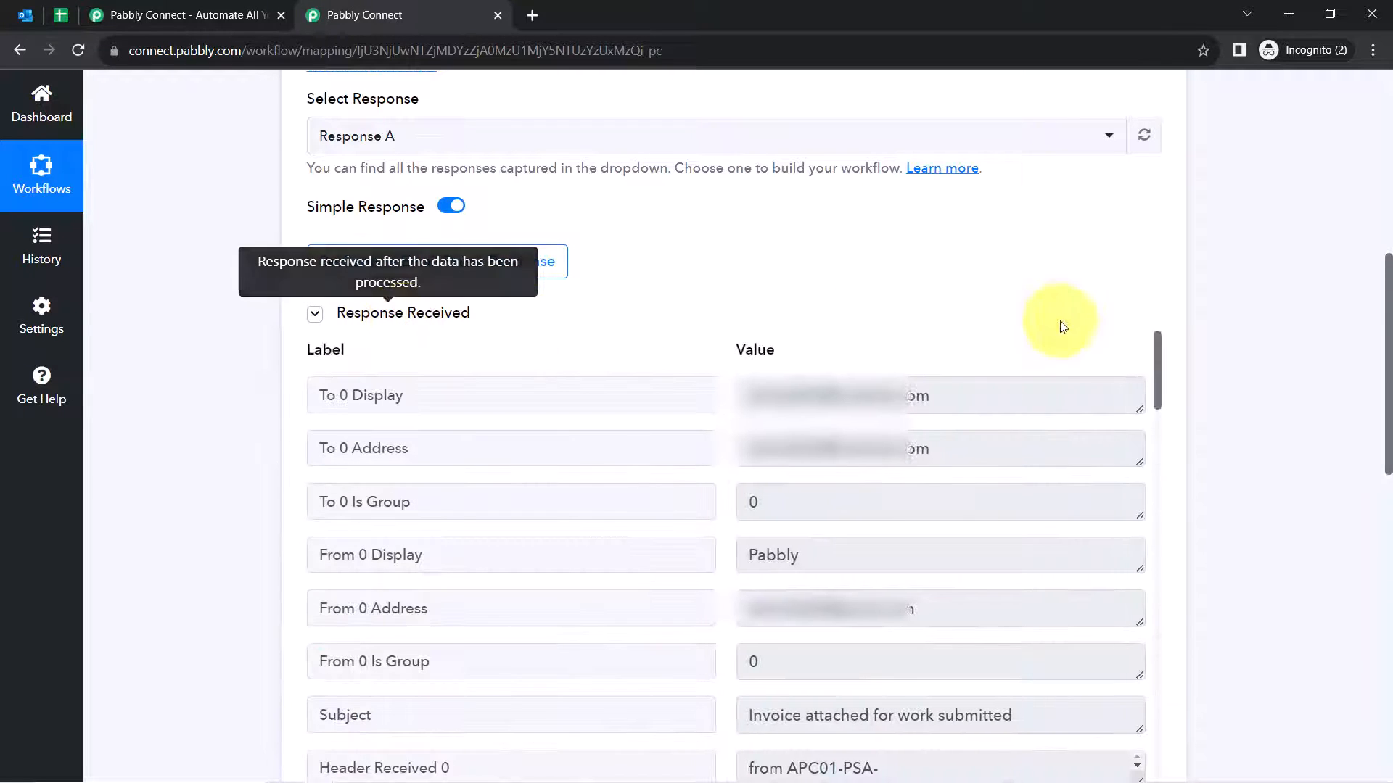
drag(1388, 282, 1388, 361)
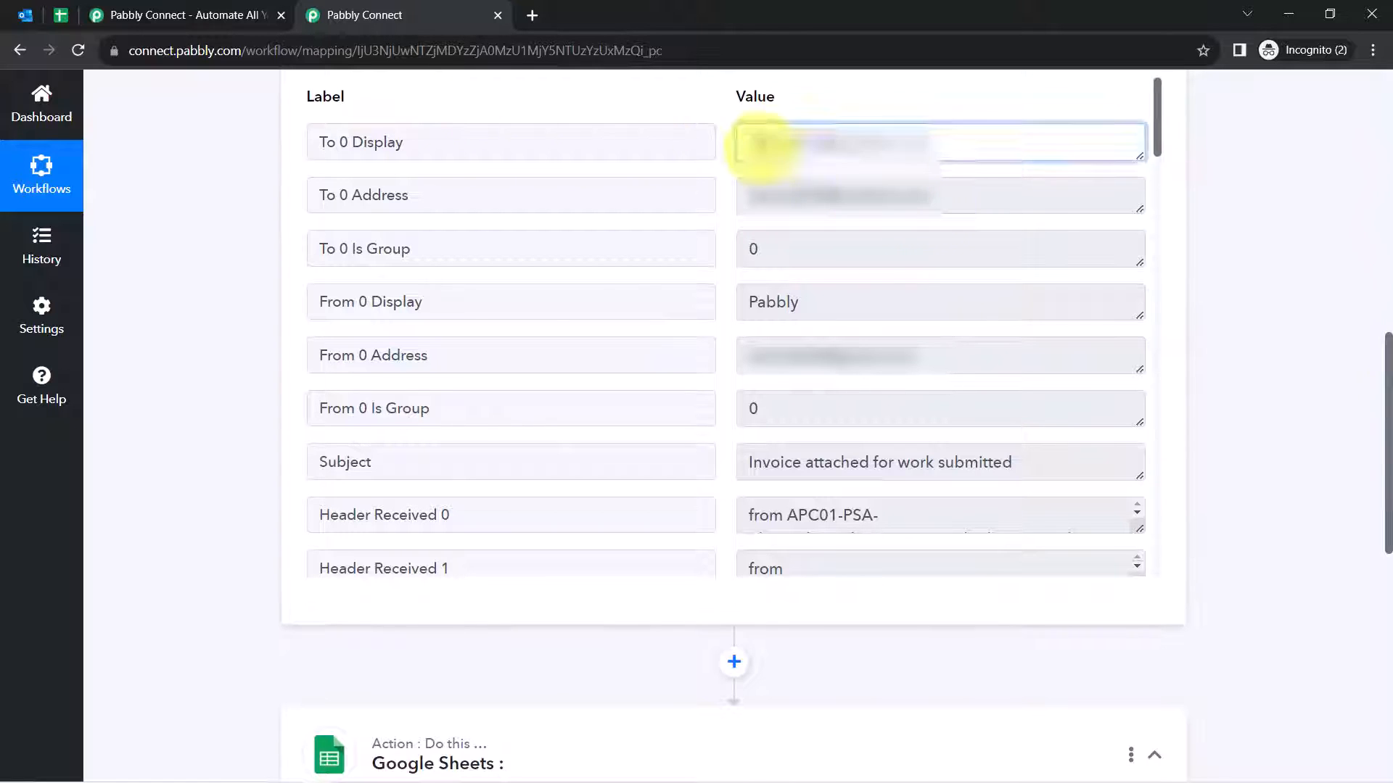
drag(755, 143, 918, 154)
drag(863, 294, 729, 308)
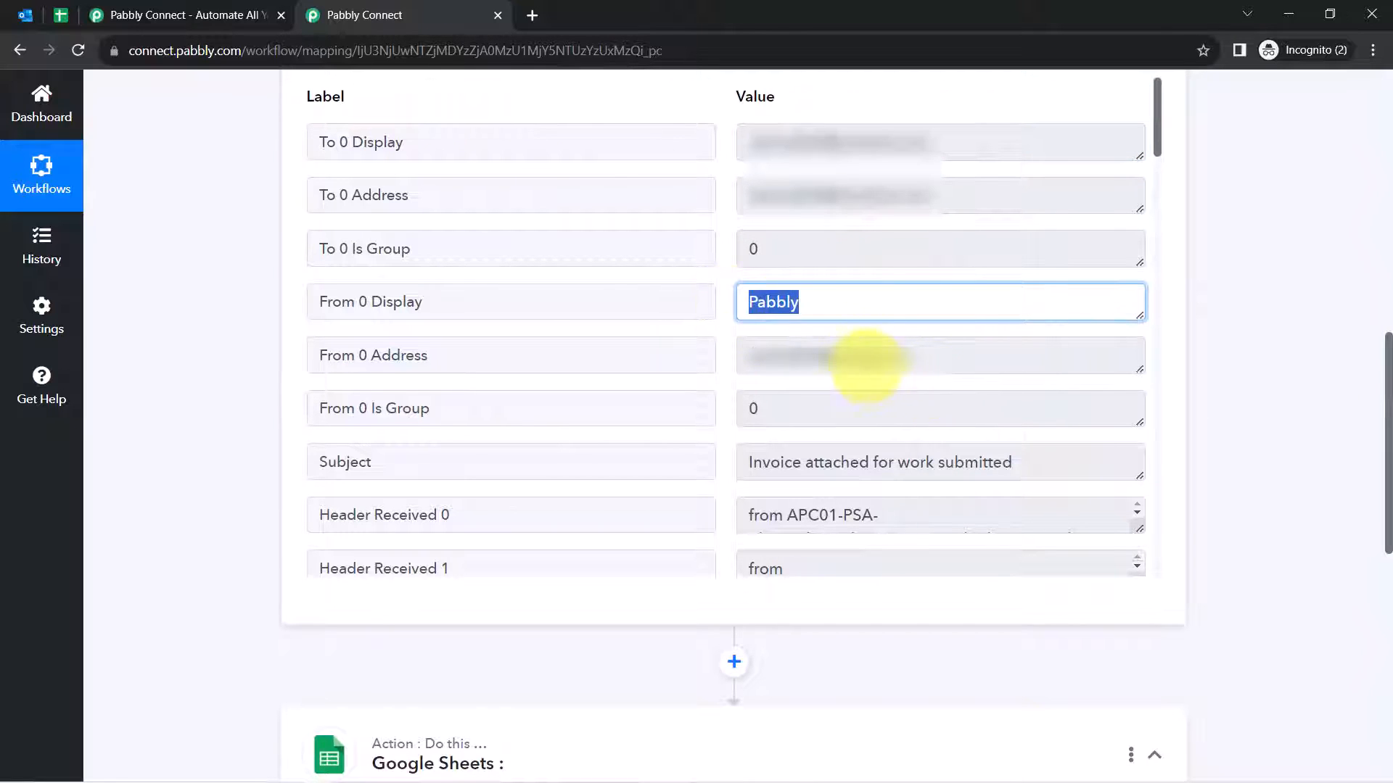
drag(838, 359, 739, 360)
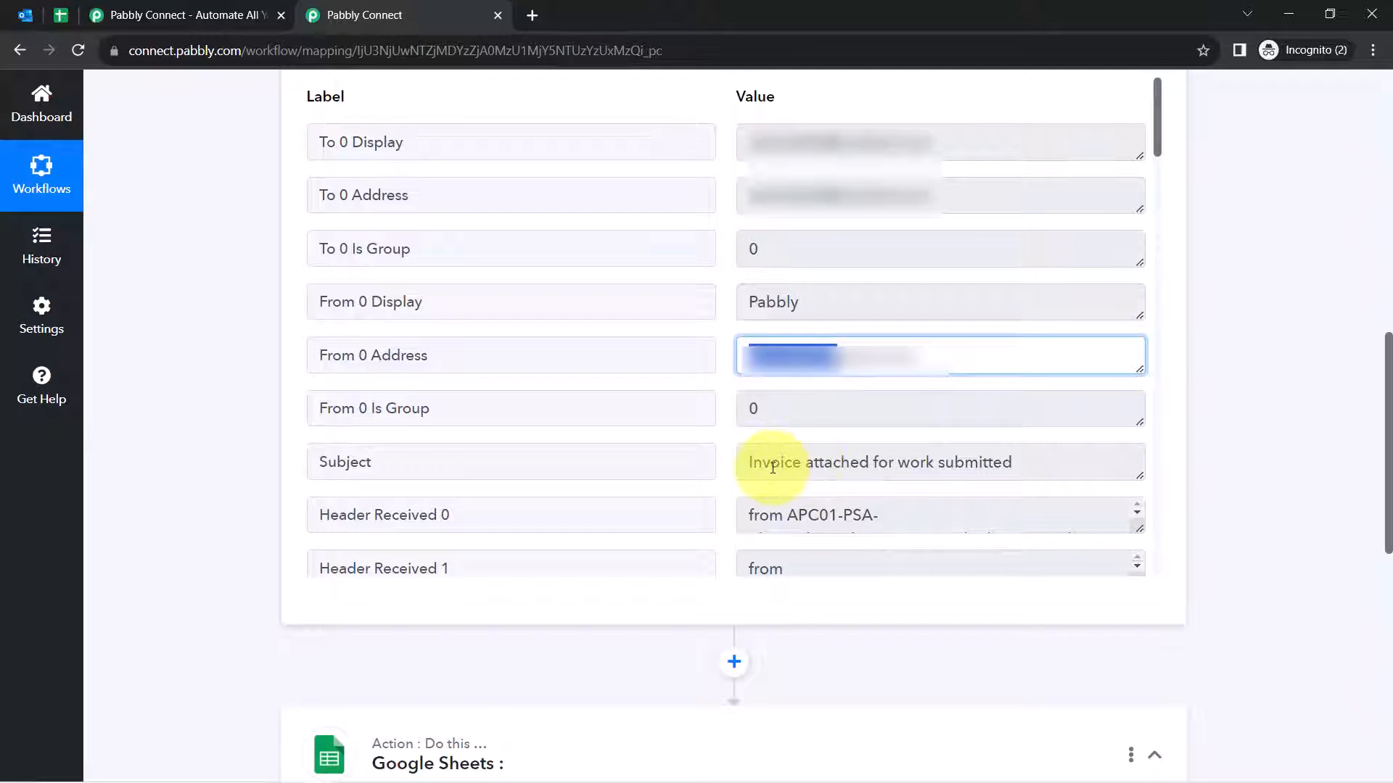
drag(773, 468, 823, 462)
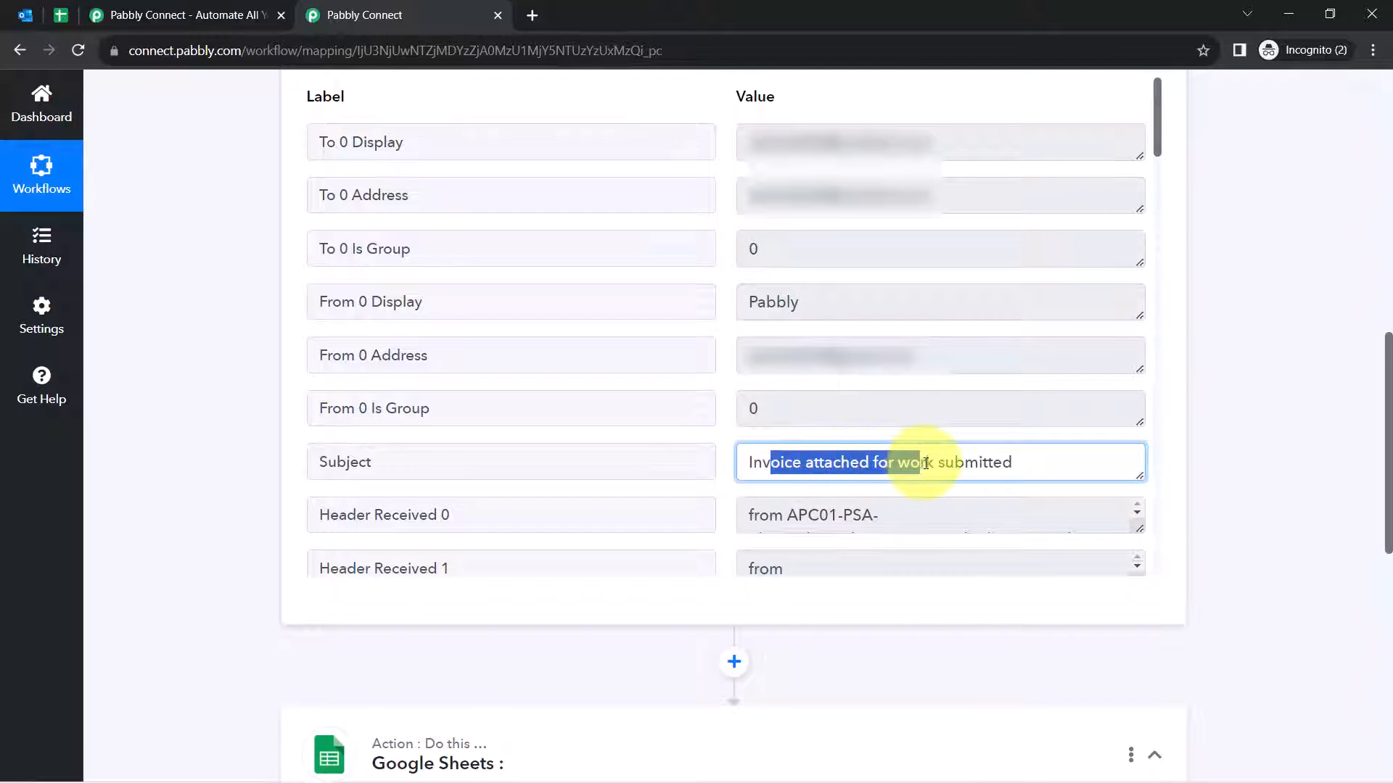
drag(925, 463, 927, 463)
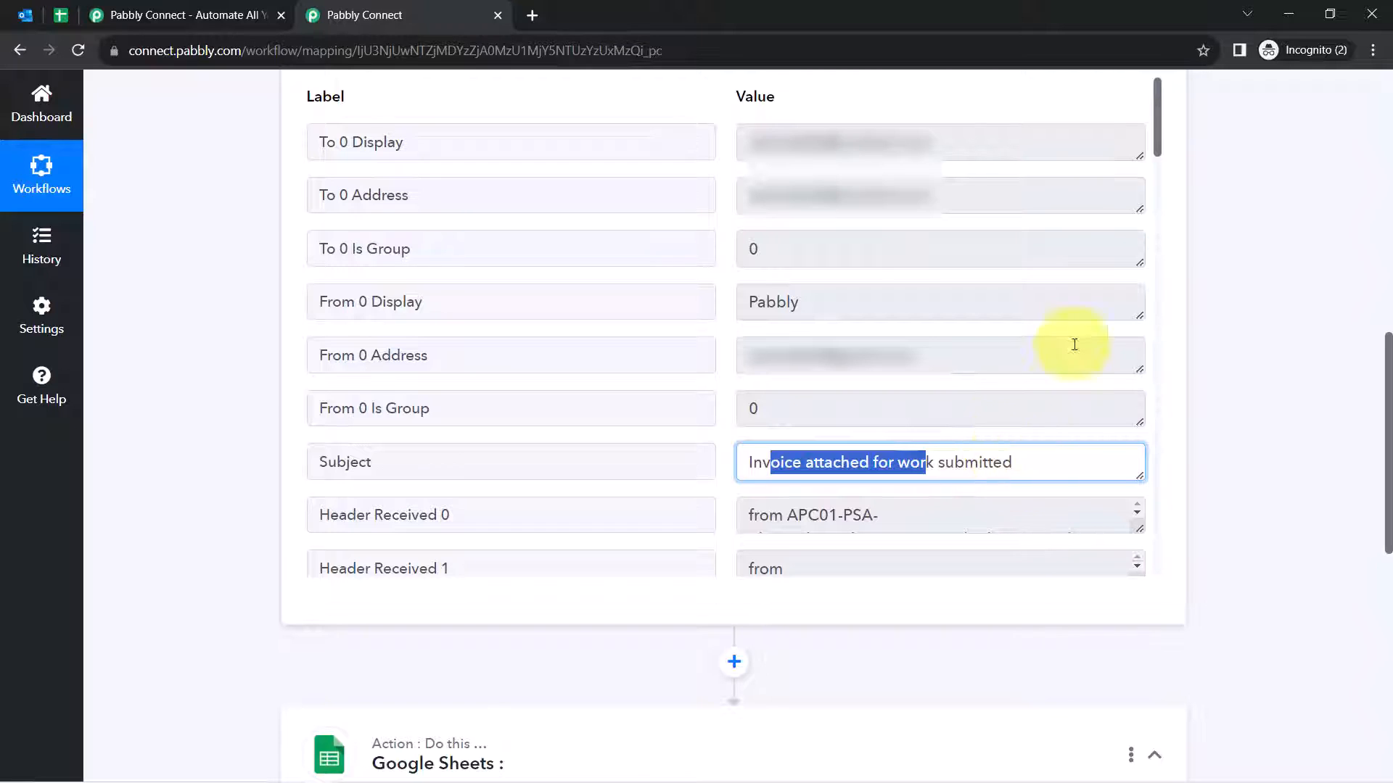
Enlarge the Body Text value in the captured response and read the full message
drag(1158, 130, 1115, 573)
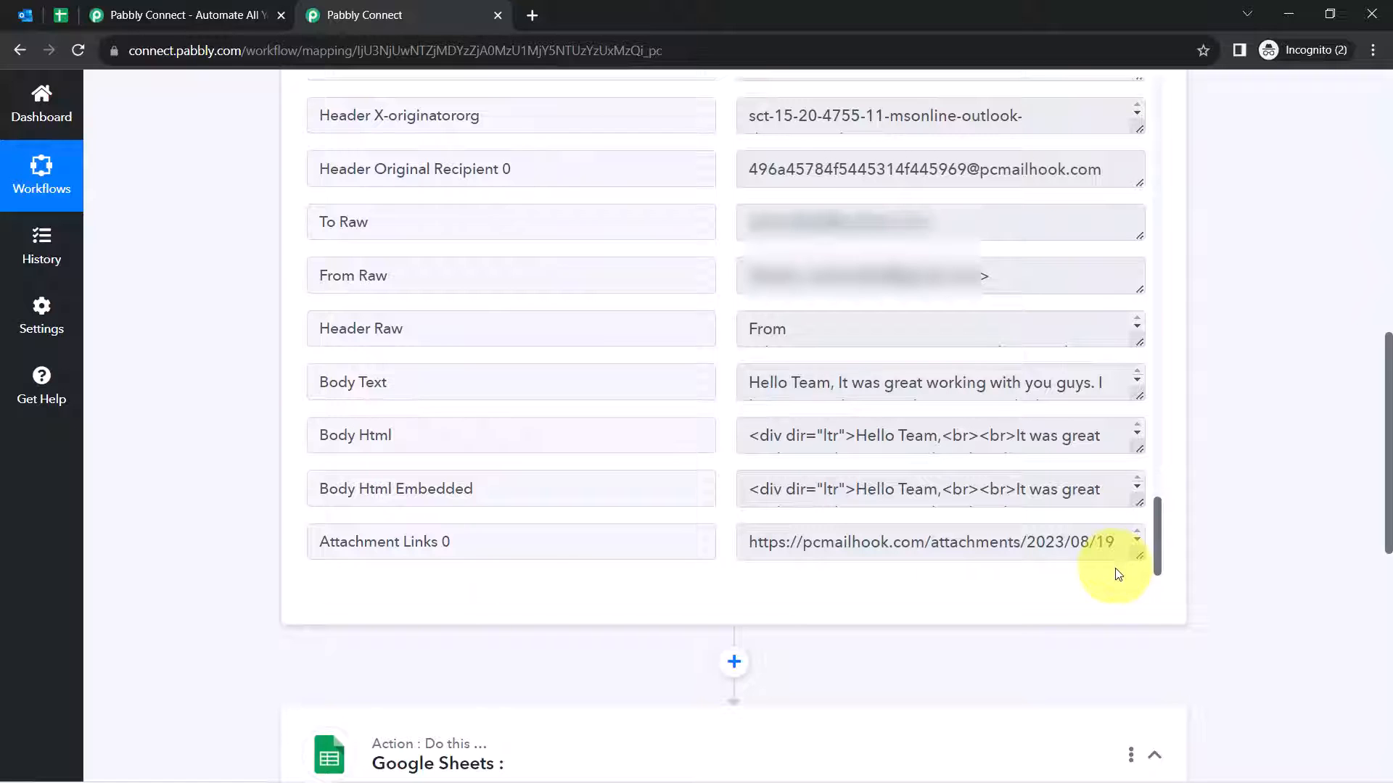
double_click(359, 386)
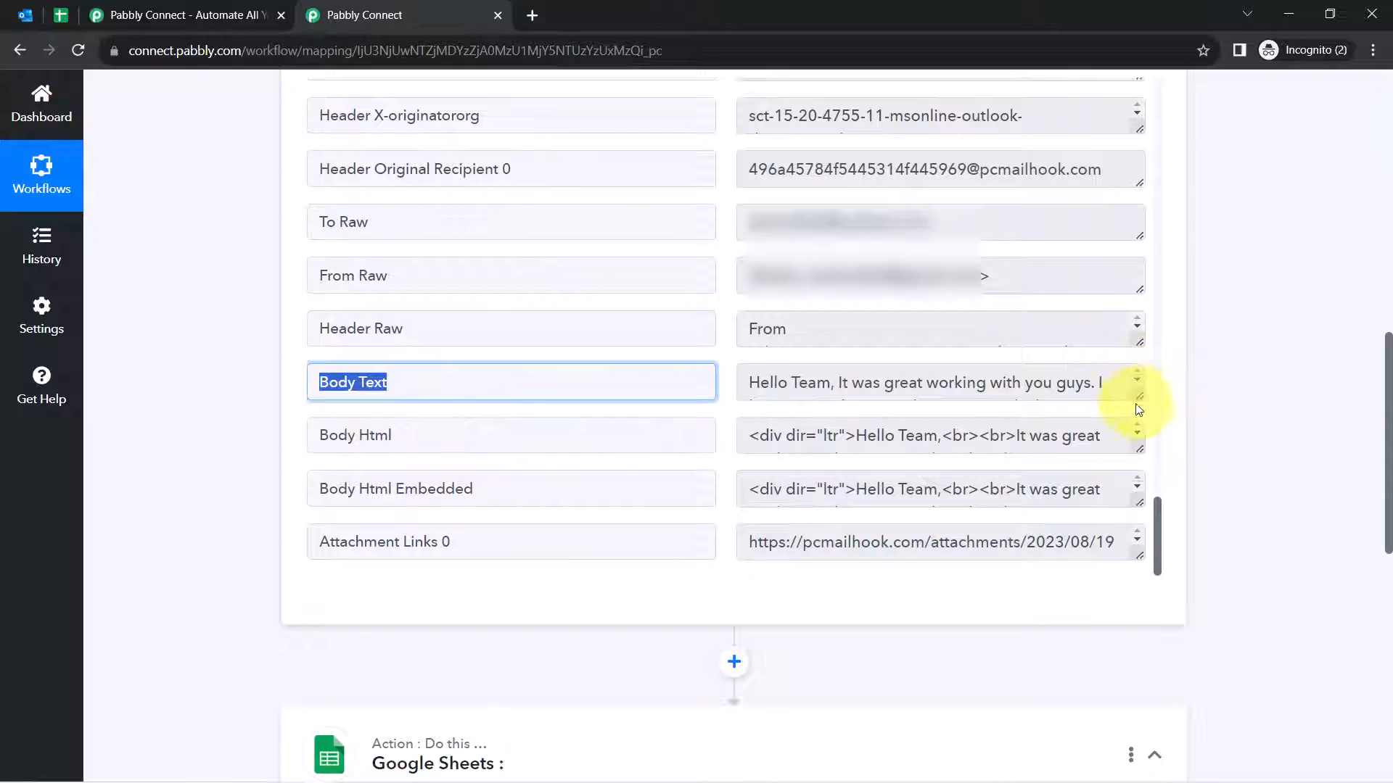
drag(1138, 396, 1126, 558)
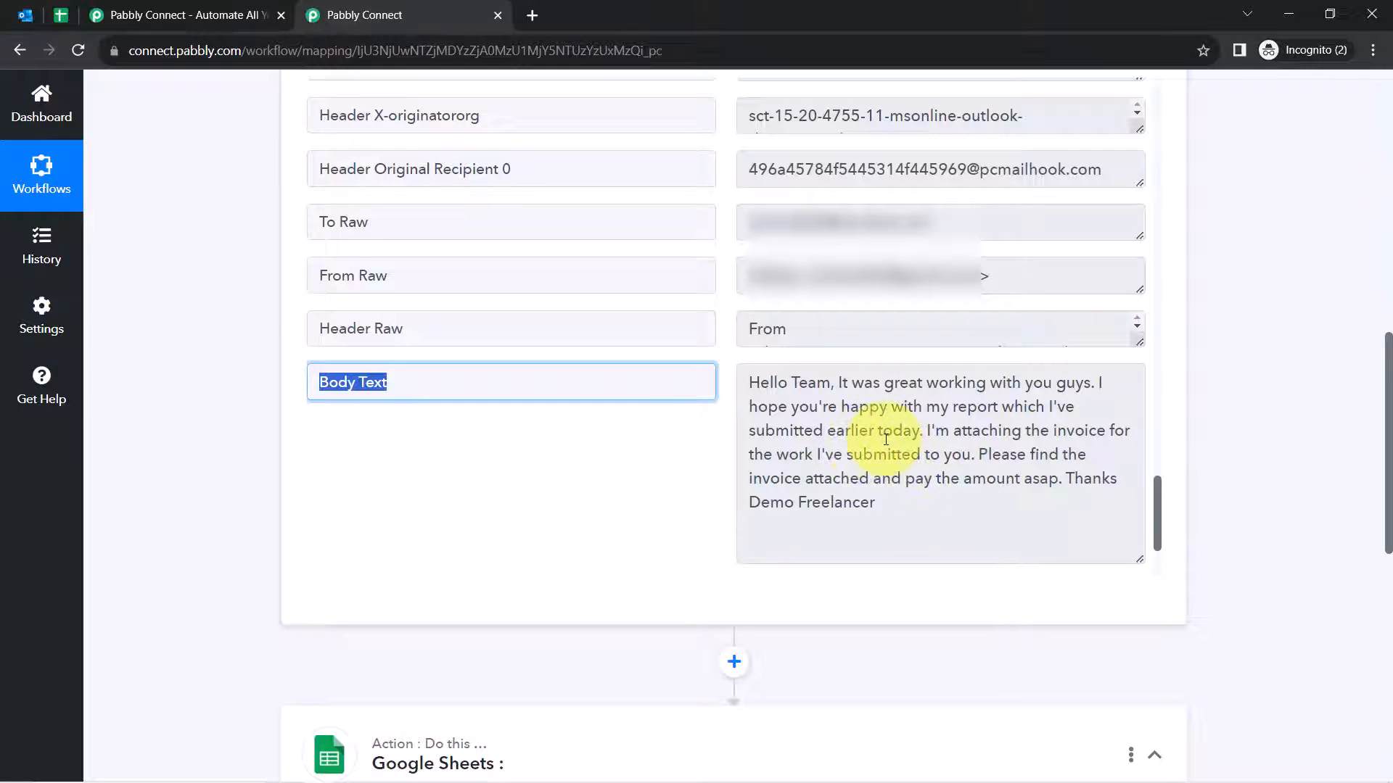
scroll(886, 440, down, 2)
click(949, 263)
key(ctrl+a)
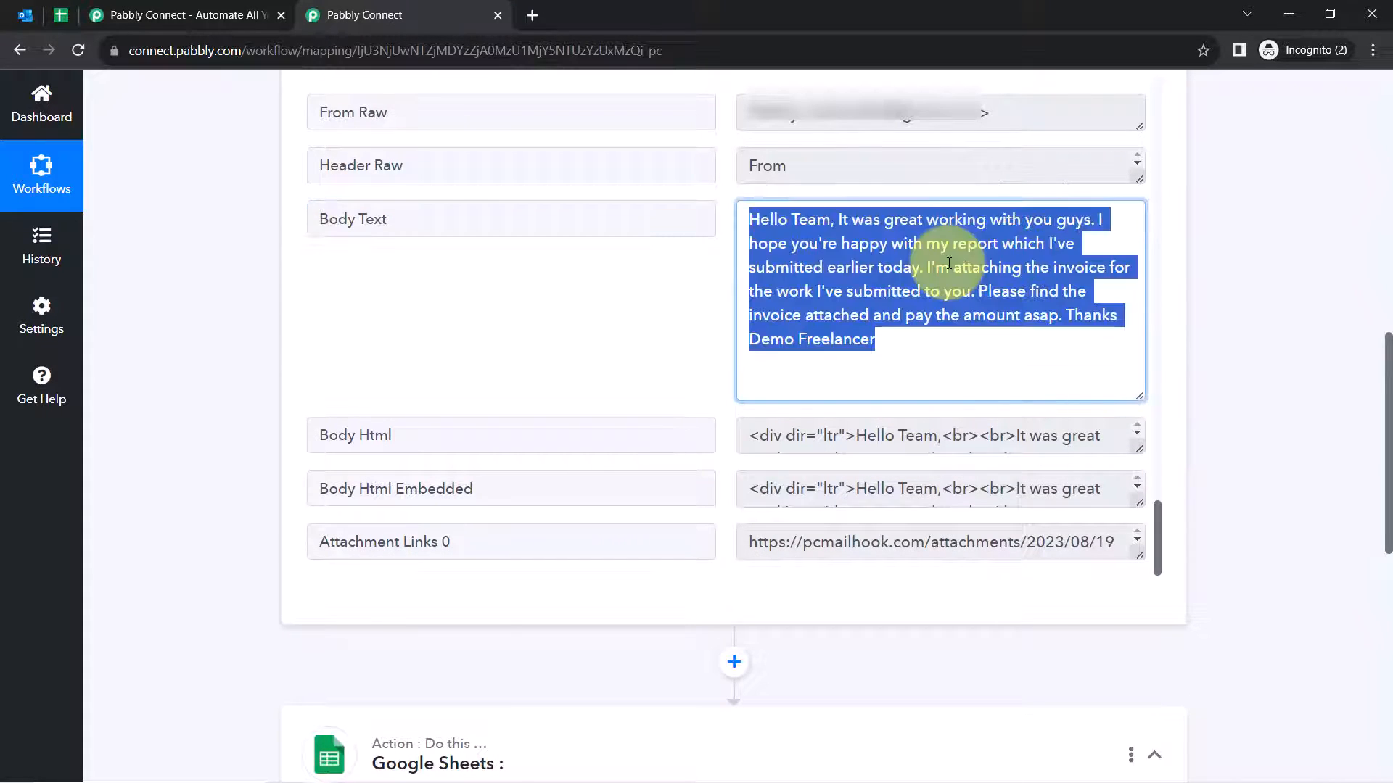
Copy the Attachment Links 0 URL, view the receipt PDF in a new browser tab, and close that tab
click(383, 543)
key(ctrl+a)
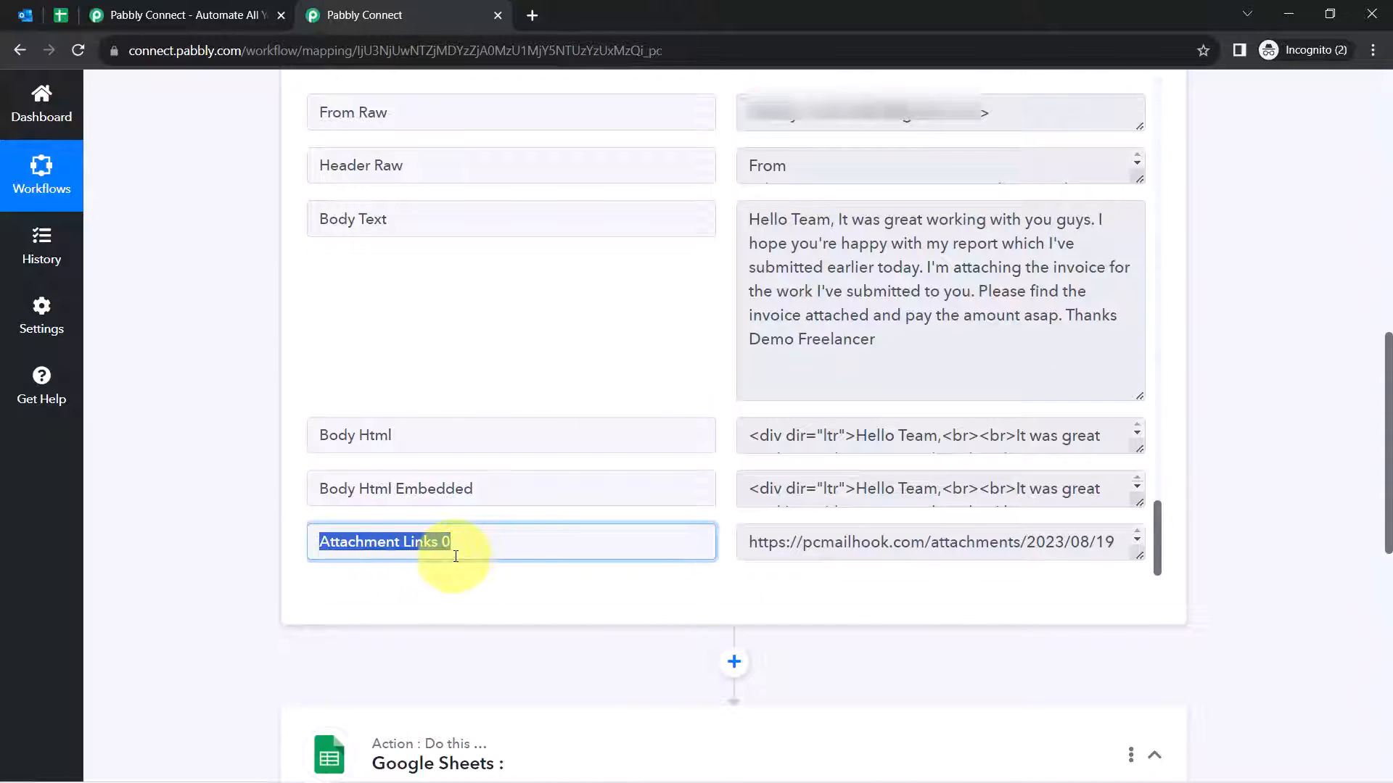
click(846, 541)
key(ctrl+a)
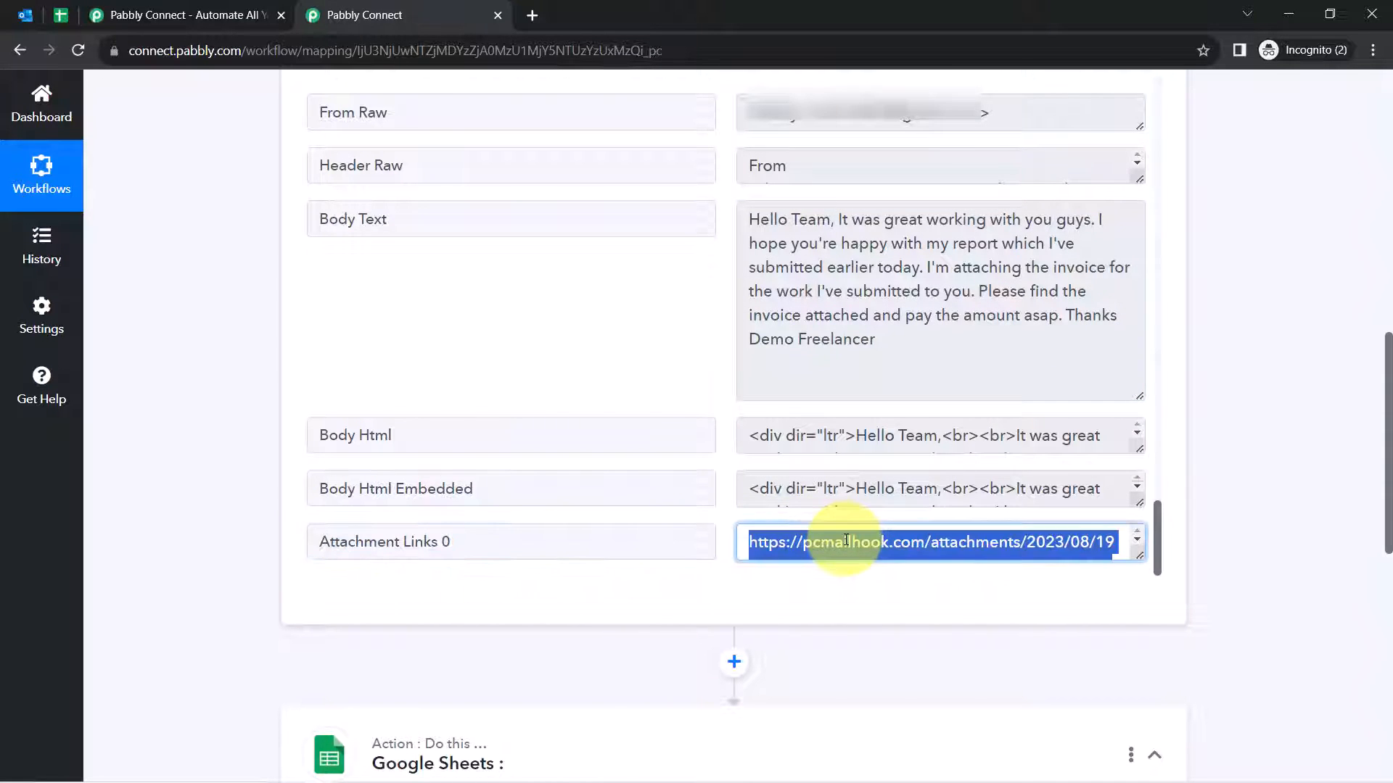
key(ctrl+c)
key(ctrl+t)
key(ctrl+v)
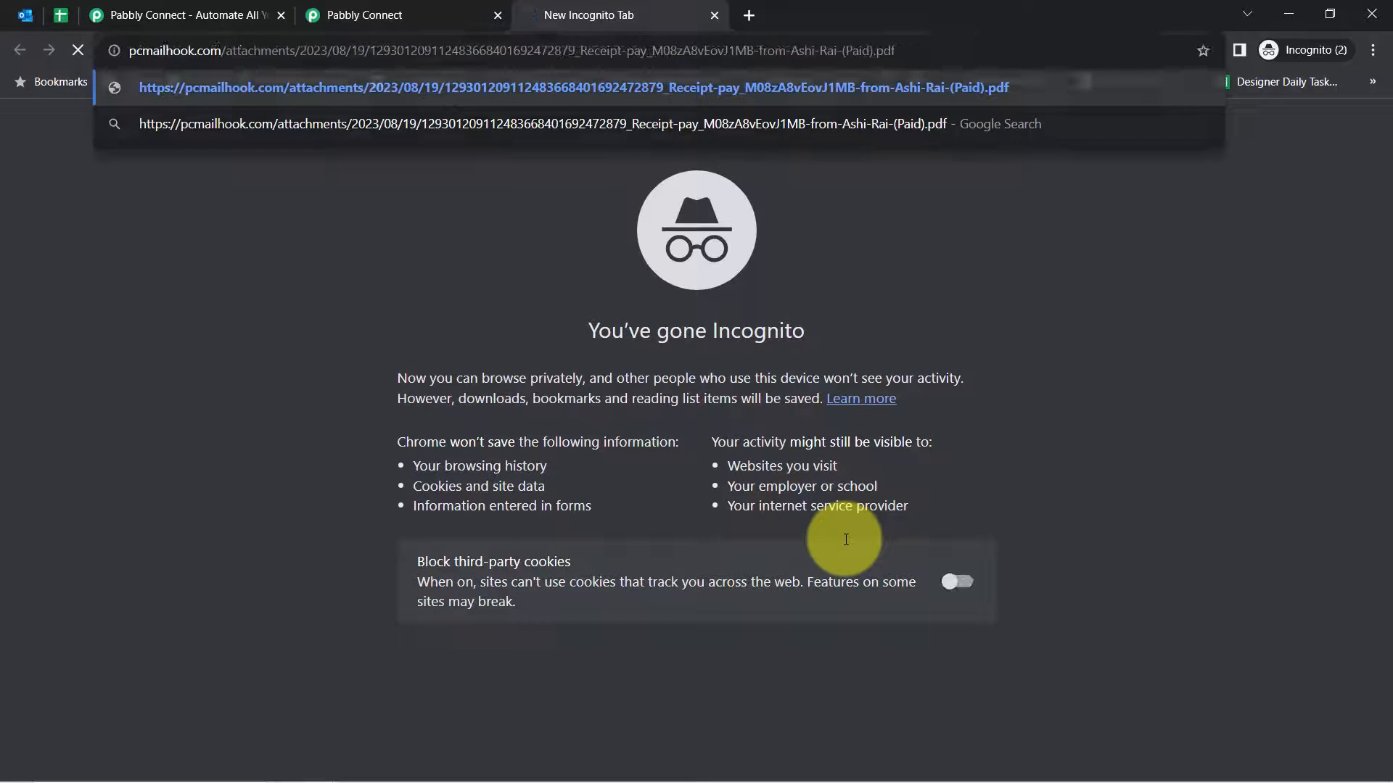
key(Return)
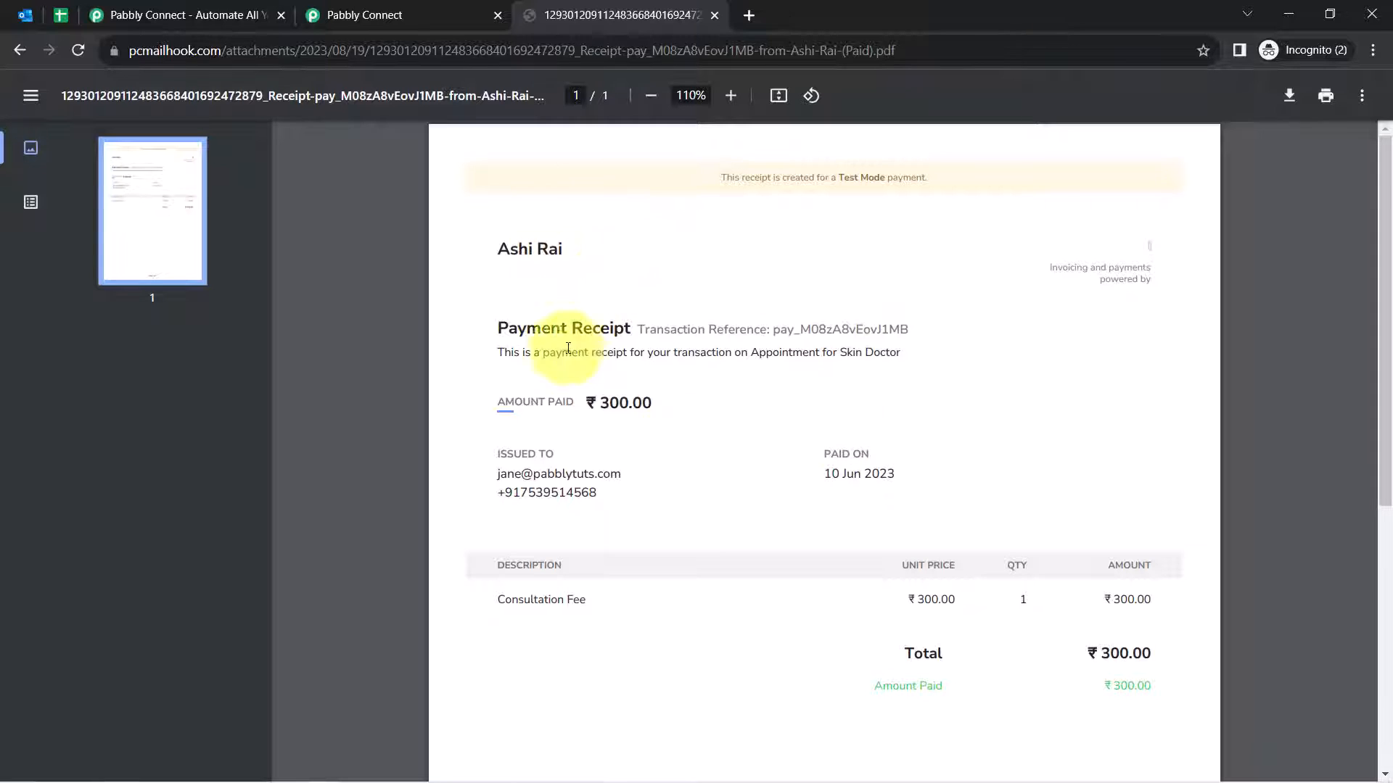
click(714, 15)
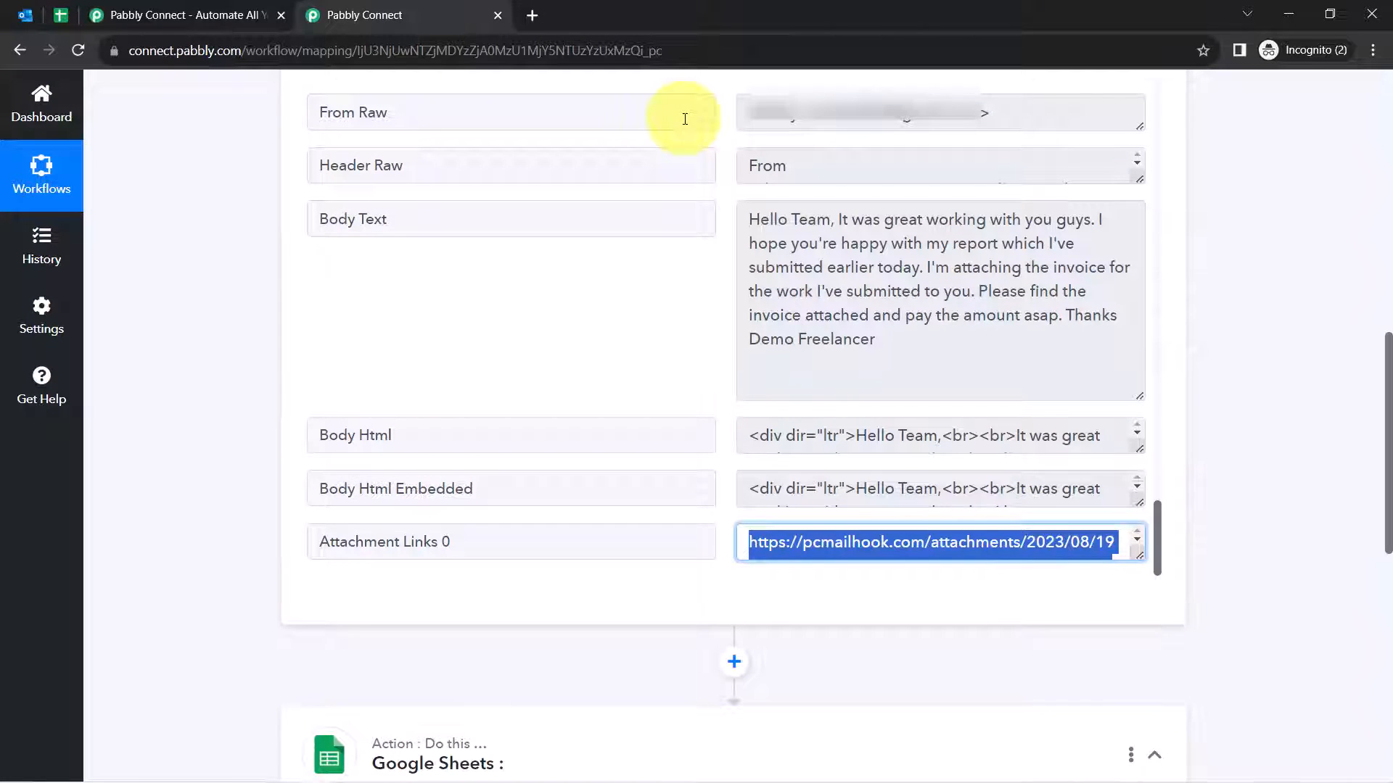
Recheck the received email in Outlook, and collapse the Response Received section of the Email Parser trigger in Pabbly Connect
click(26, 14)
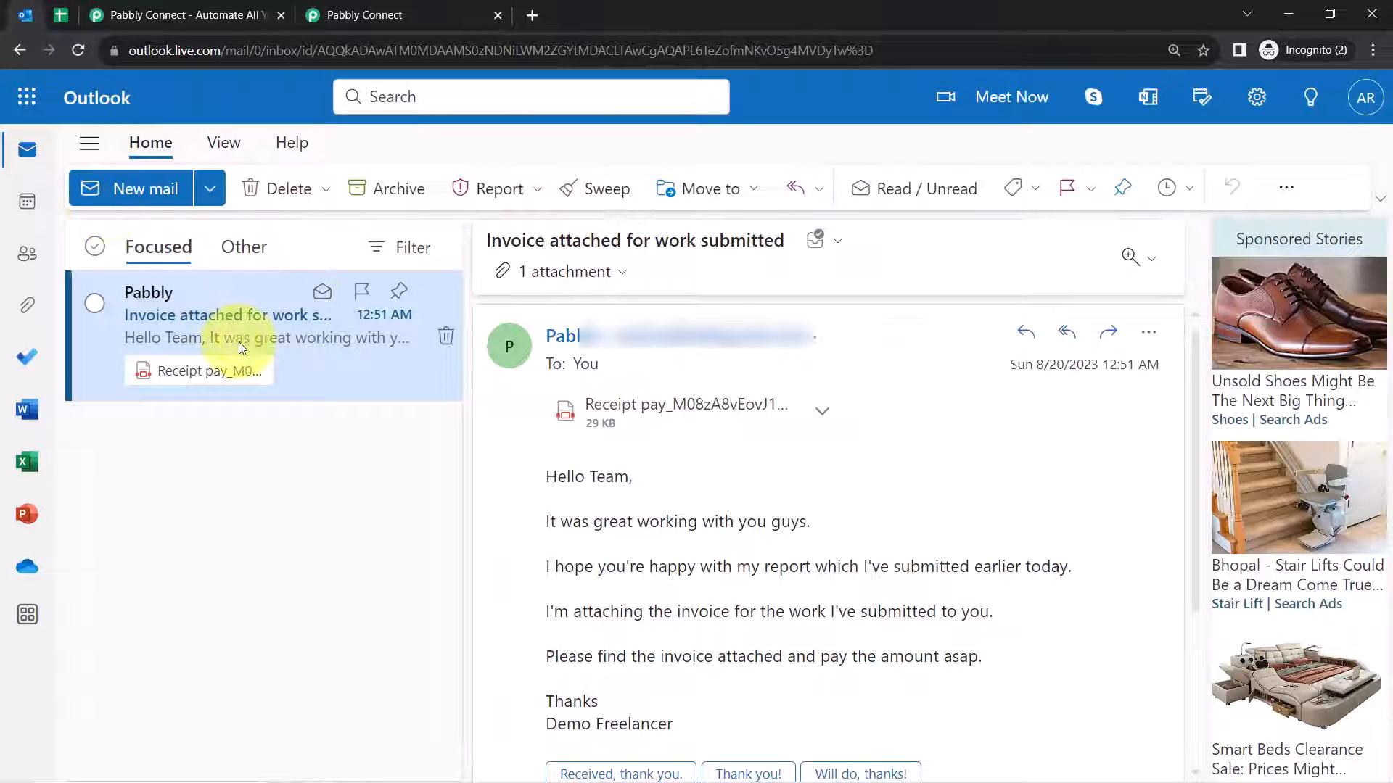
click(367, 15)
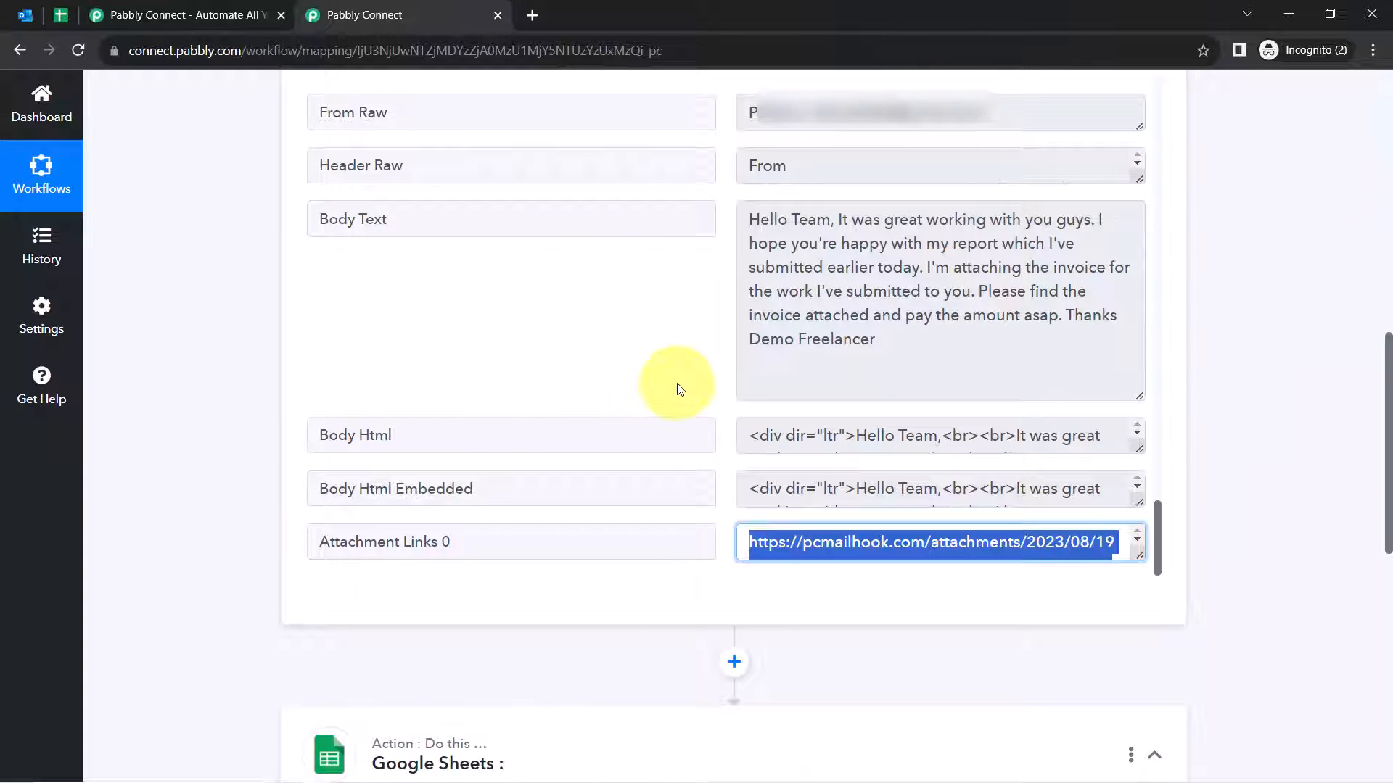
drag(1389, 419, 1389, 129)
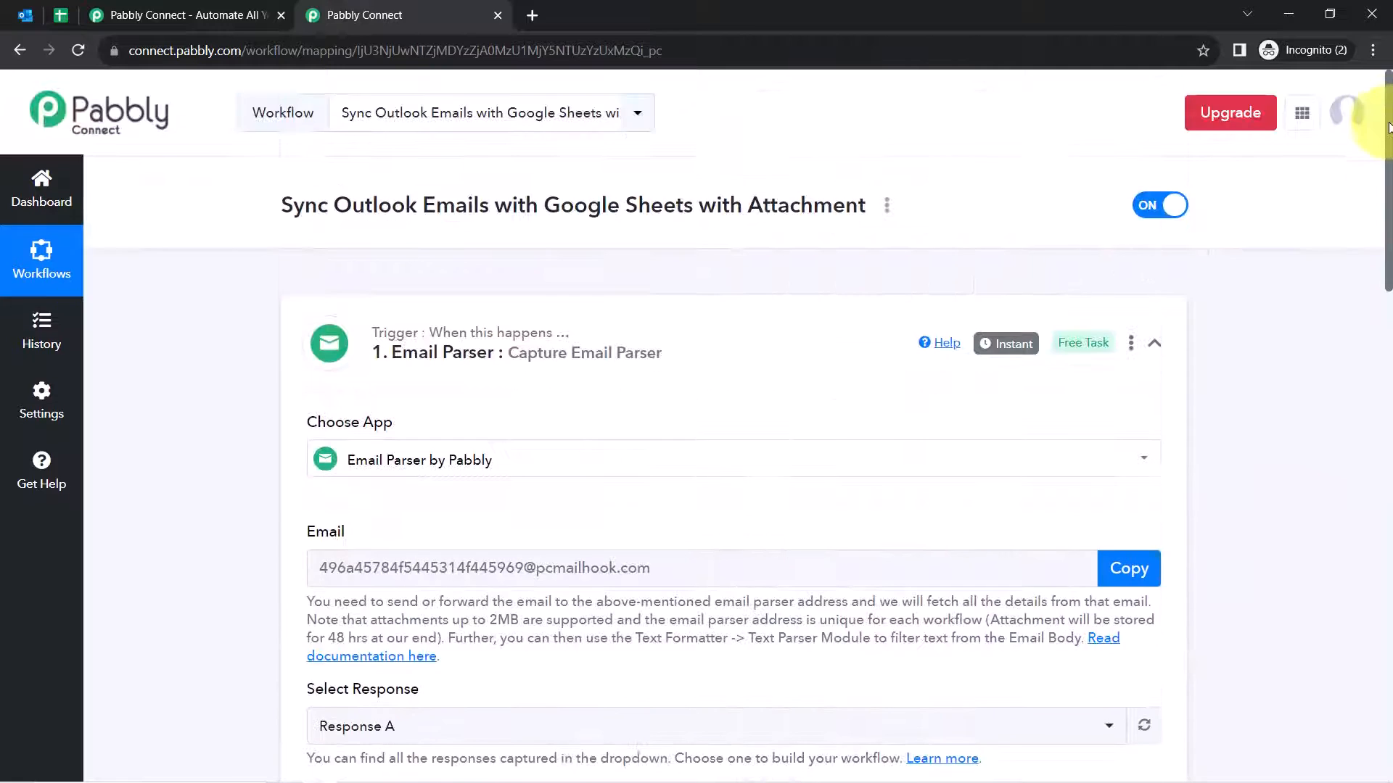
scroll(227, 669, down, 3)
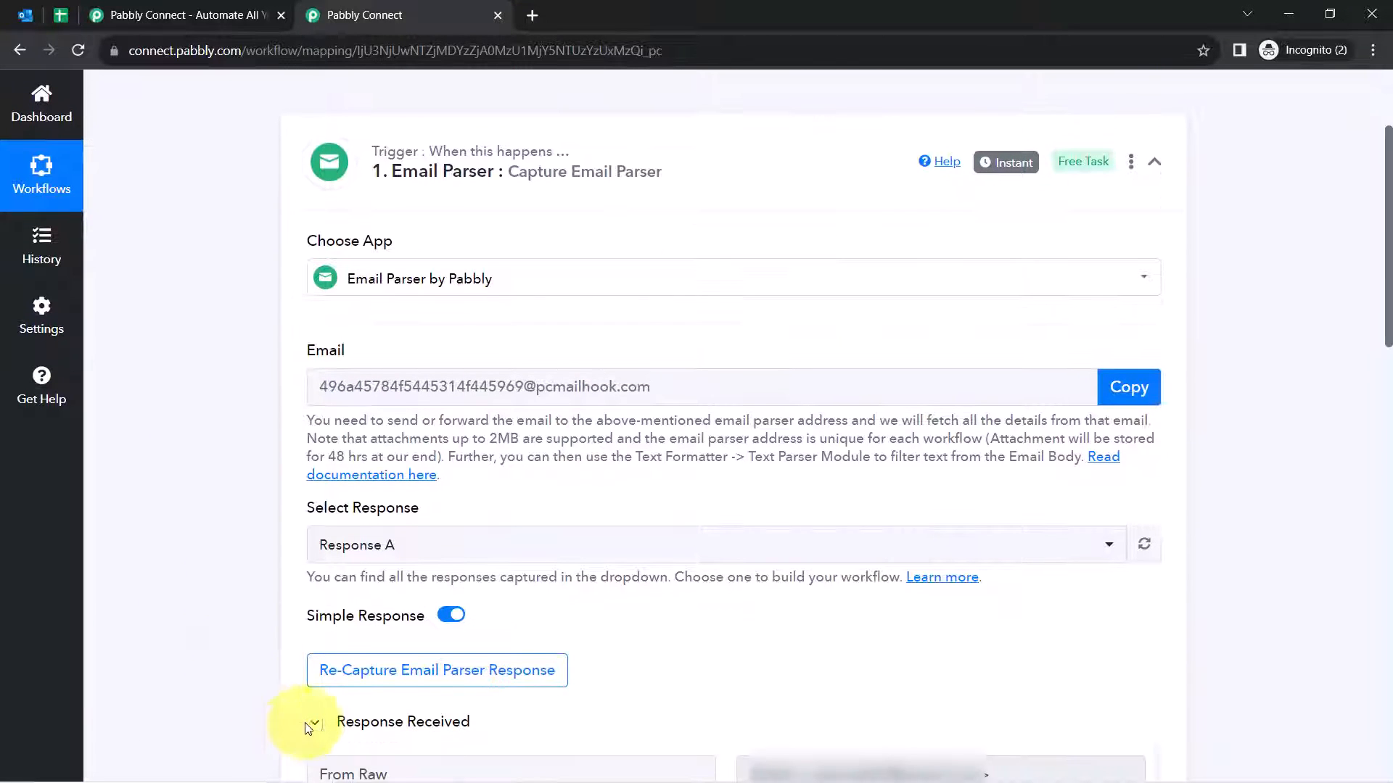
click(324, 734)
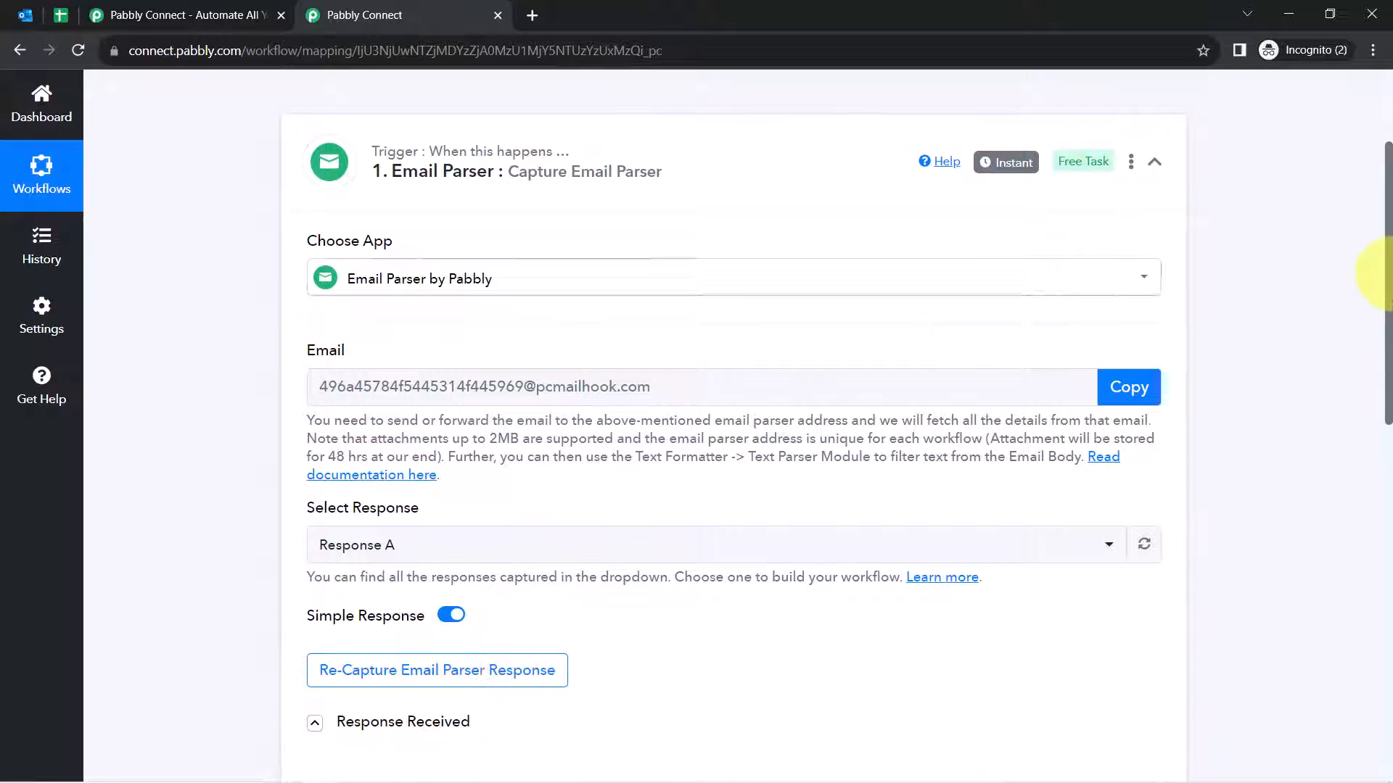
scroll(1389, 297, down, 1)
drag(1389, 298, 1352, 286)
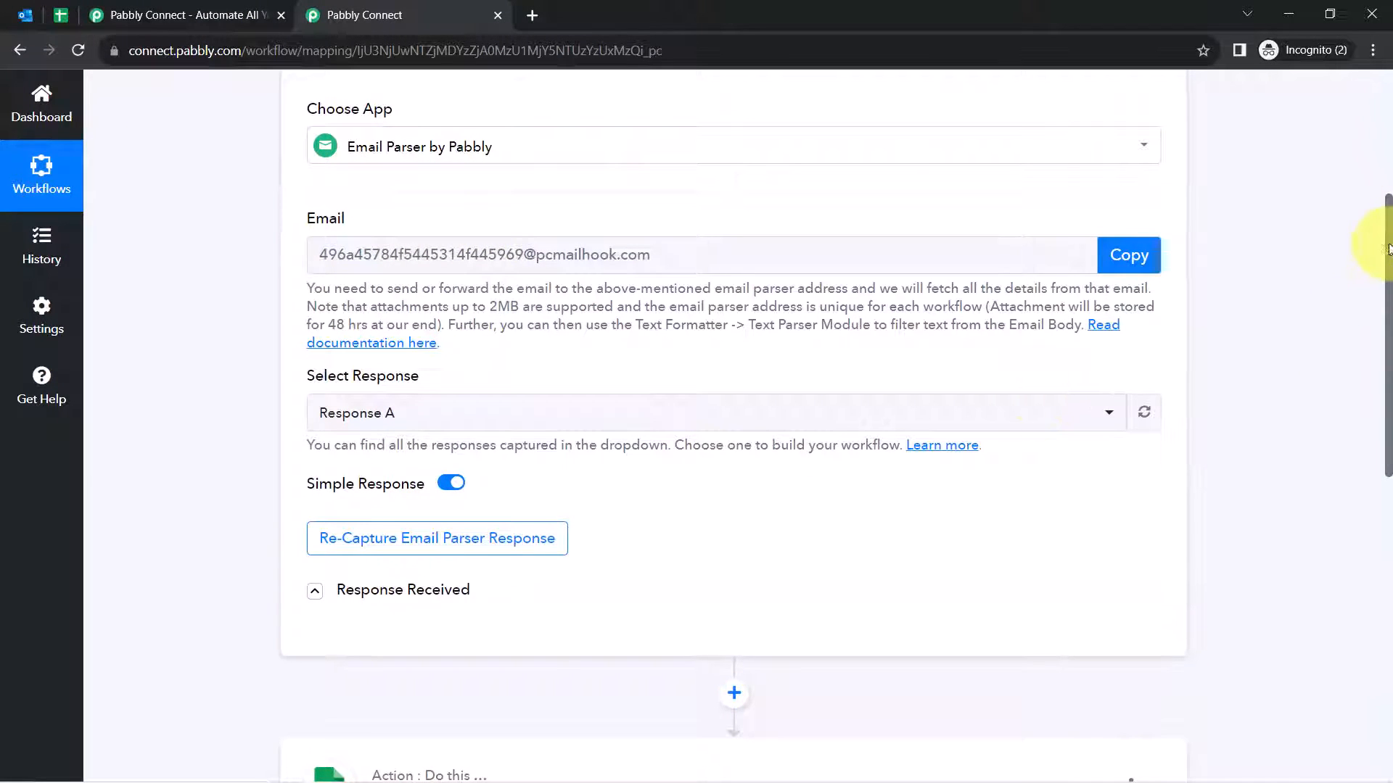
drag(1389, 232, 1368, 93)
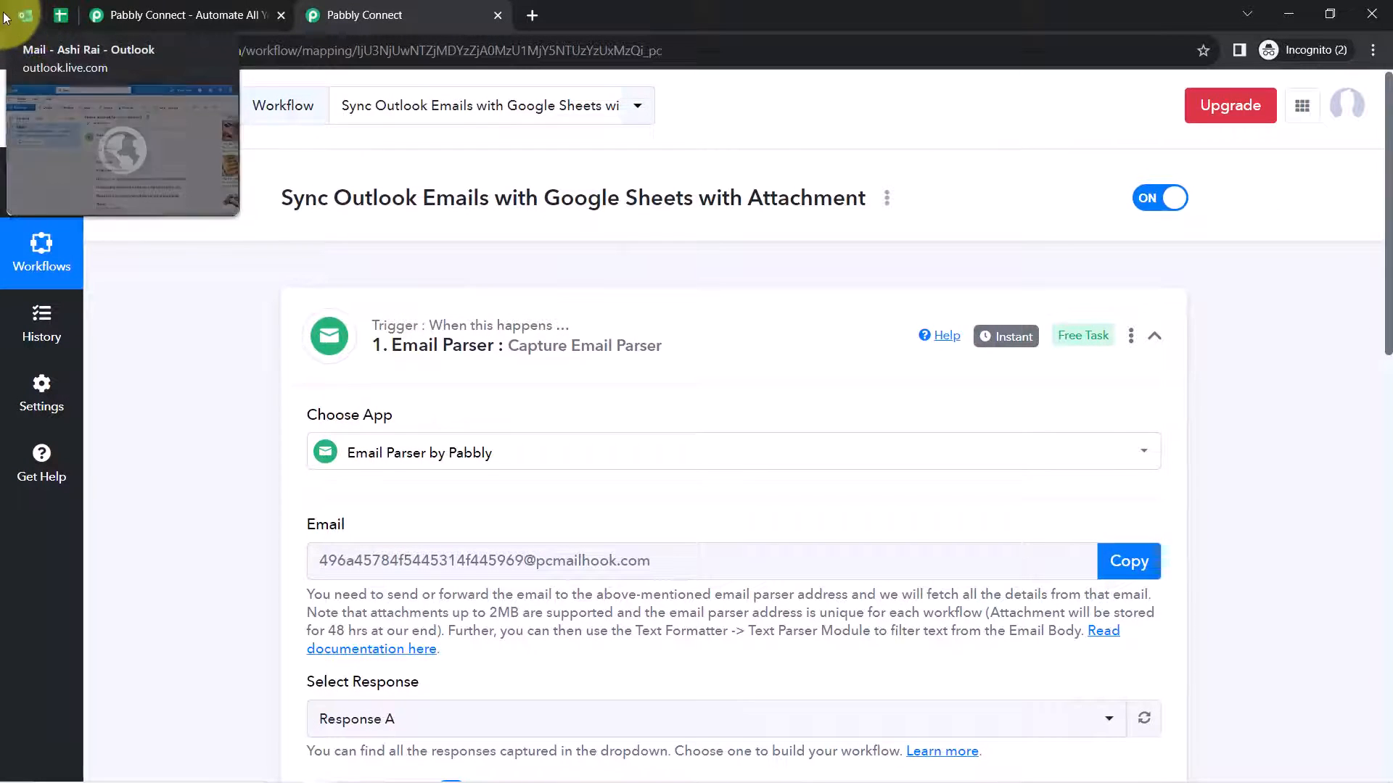
mouse_move(1004, 346)
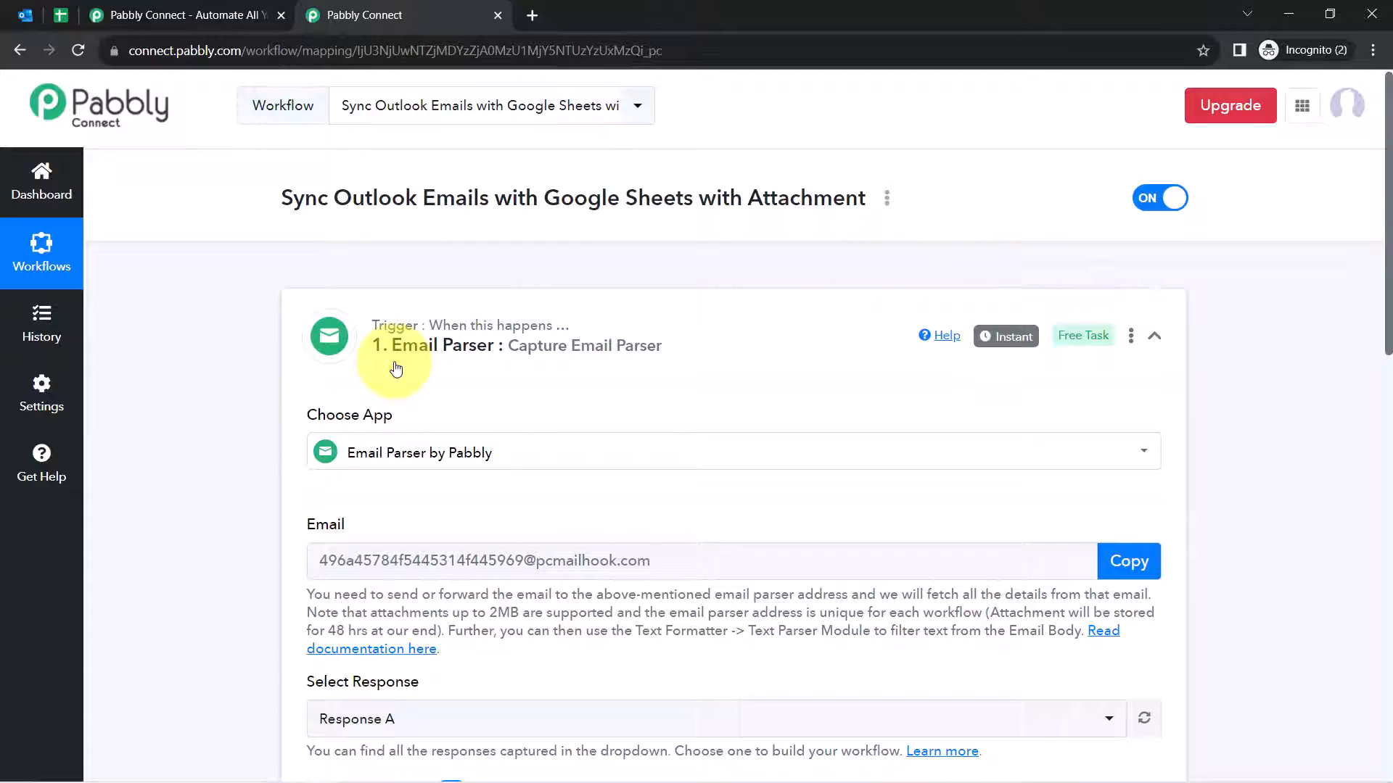
Collapse the Email Parser trigger and set the Google Sheets action event to Add New Row
click(436, 366)
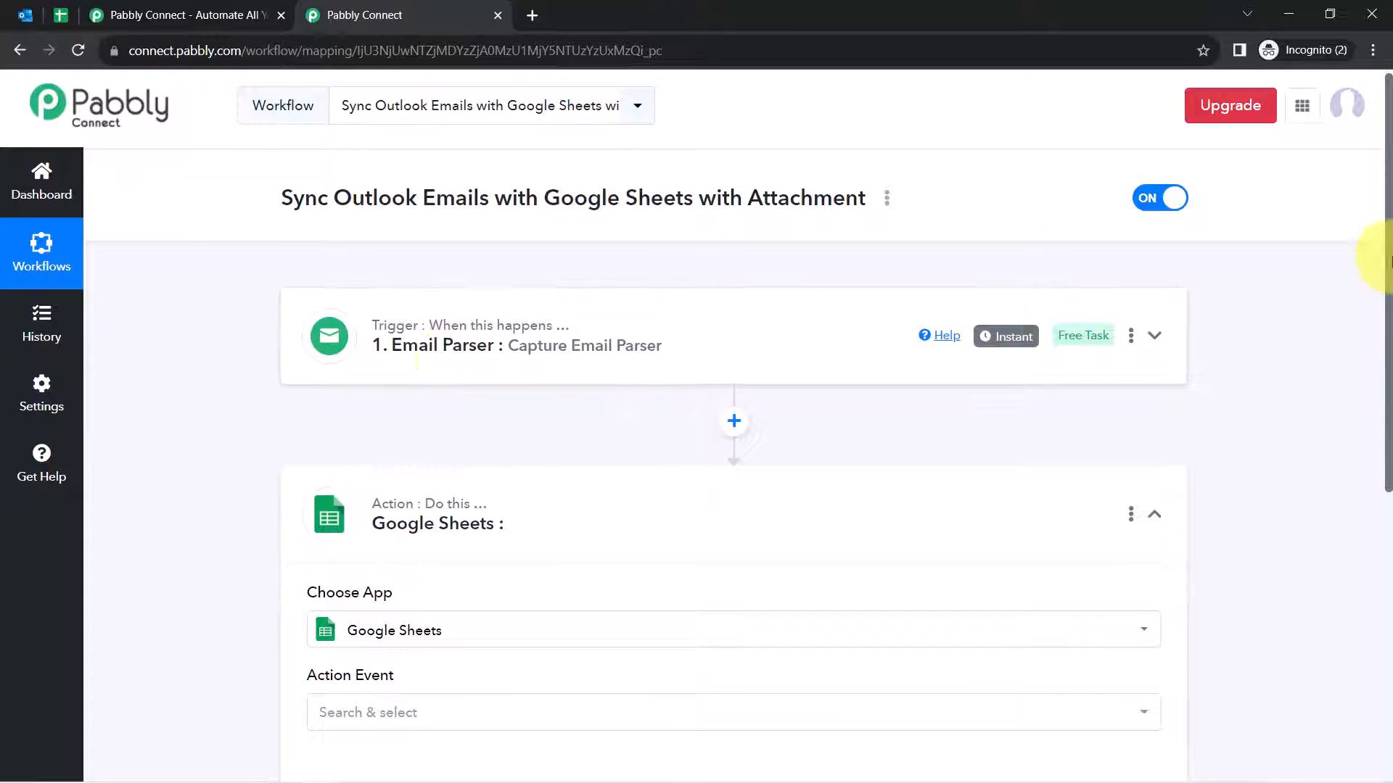
drag(1387, 267, 1370, 399)
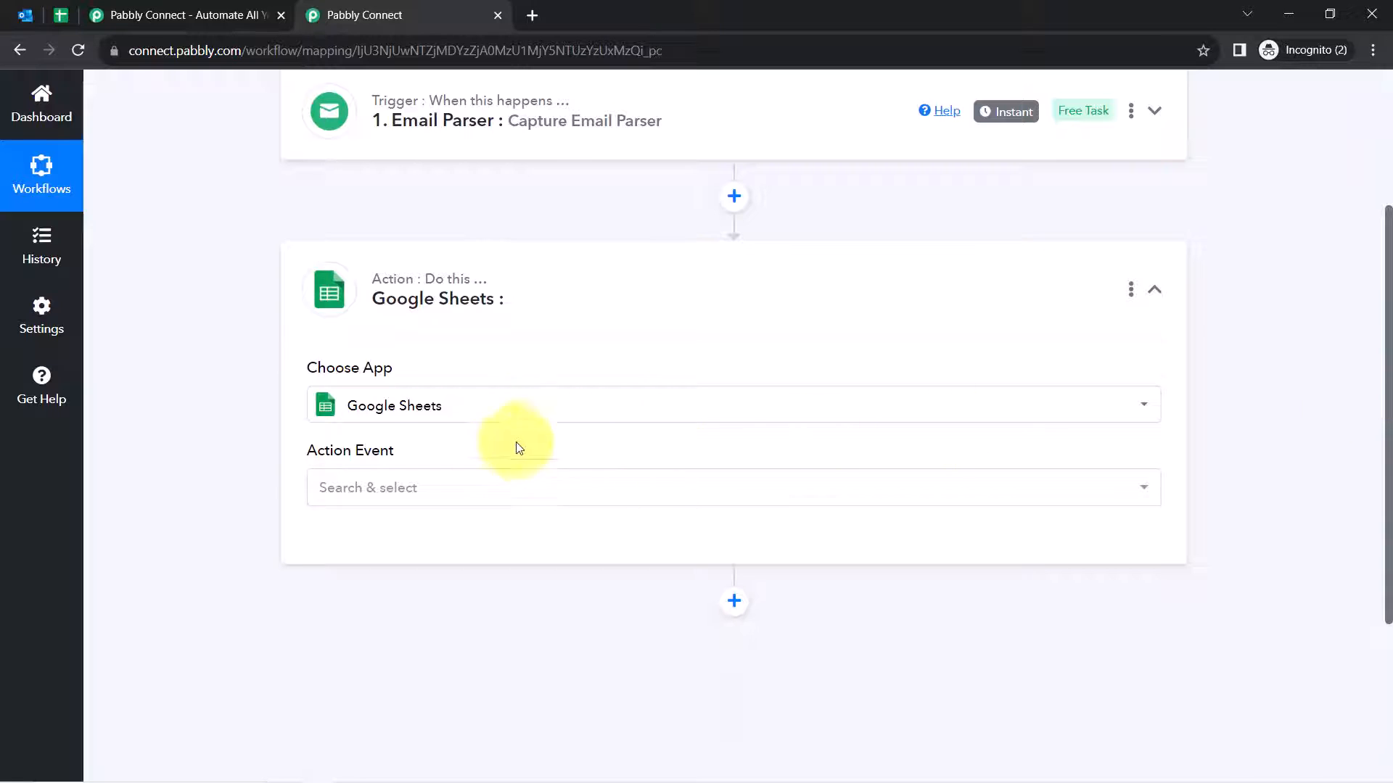
click(361, 495)
click(371, 236)
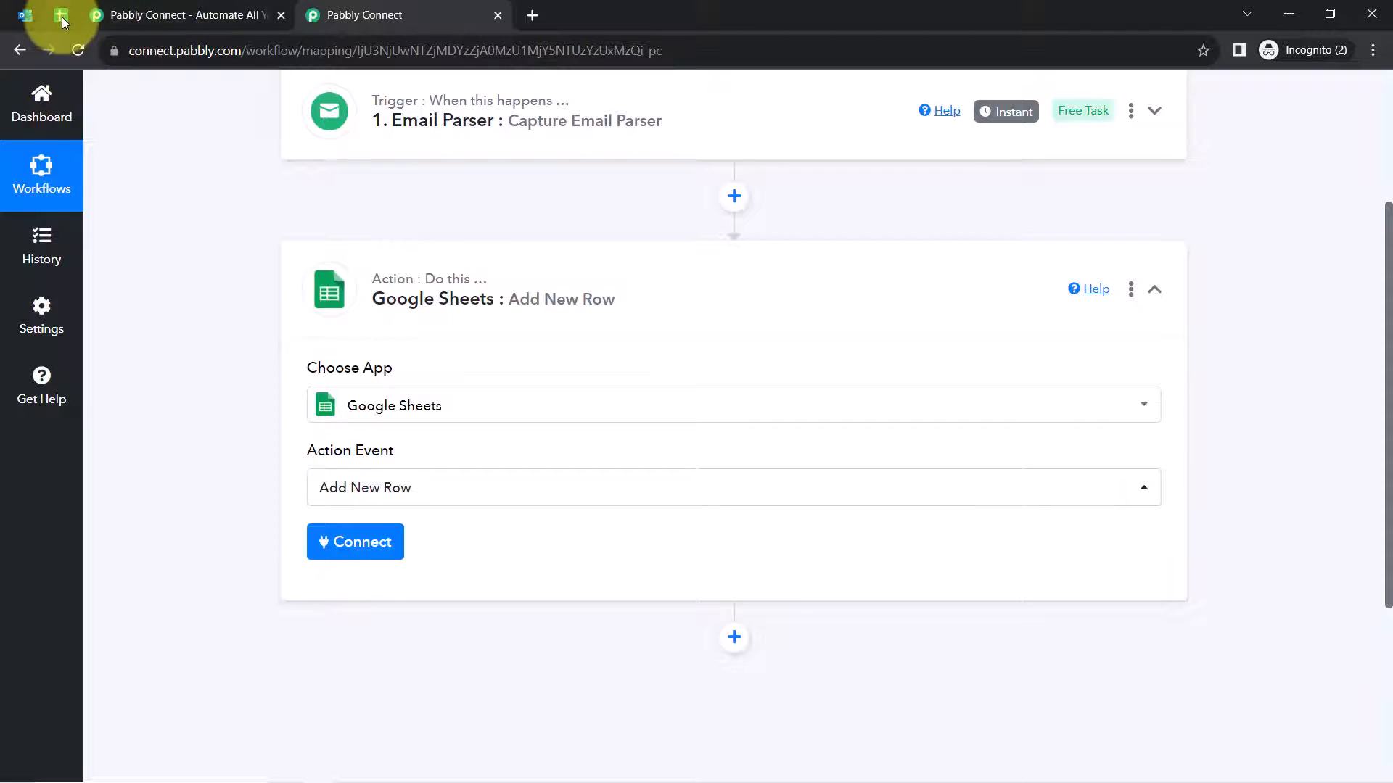
Switch to the New & Important Emails spreadsheet in Google Sheets and examine the first empty row below the headers
click(61, 16)
click(112, 346)
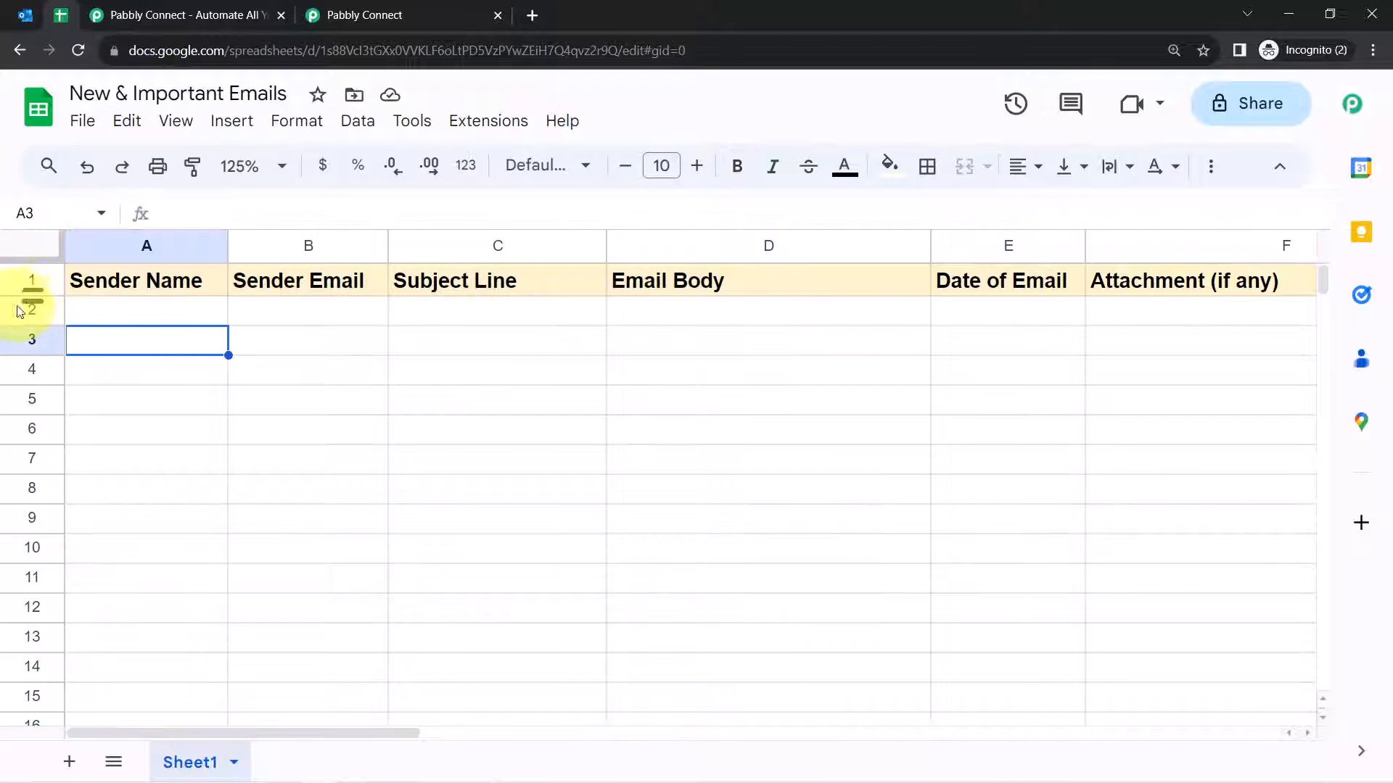
click(19, 313)
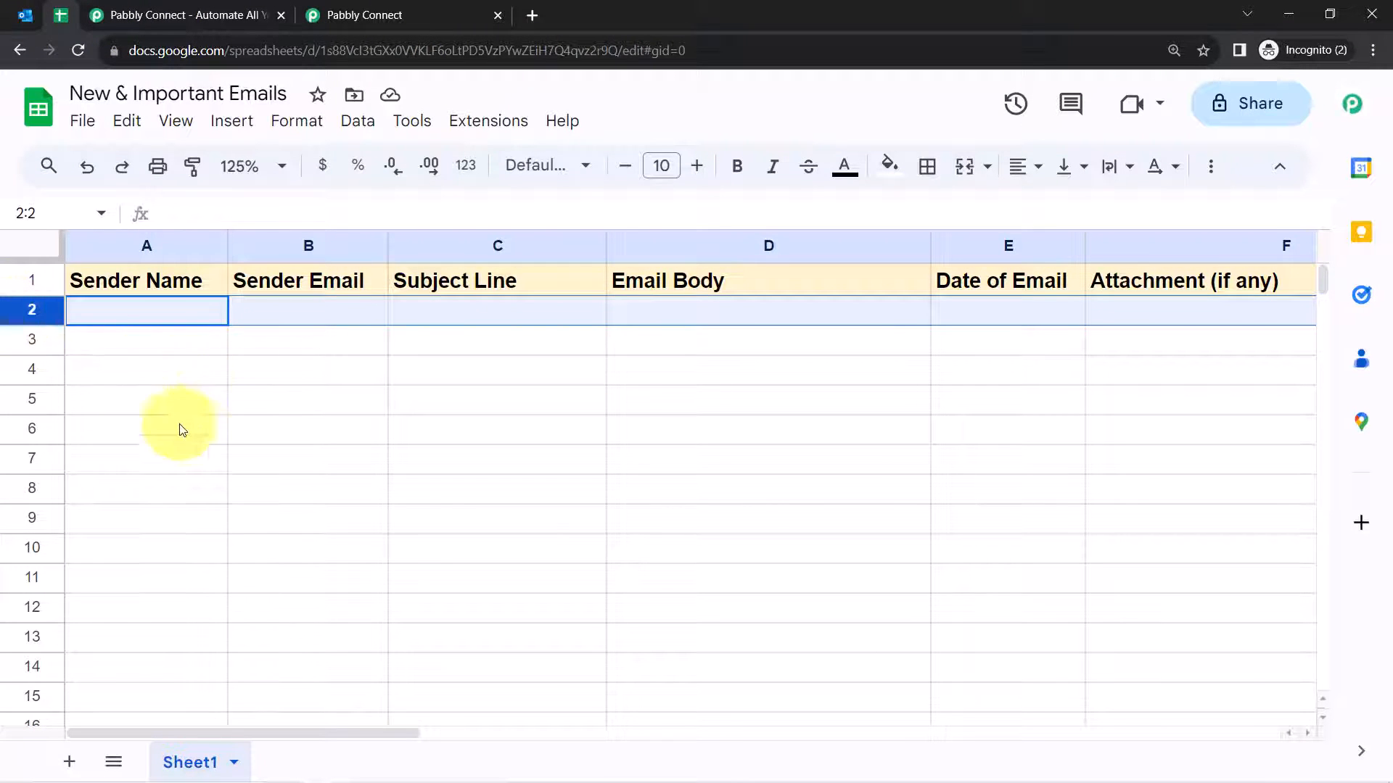
click(145, 373)
Switch back to Pabbly Connect and close the browser tab with its public home page, keeping the workflow tab open
click(399, 8)
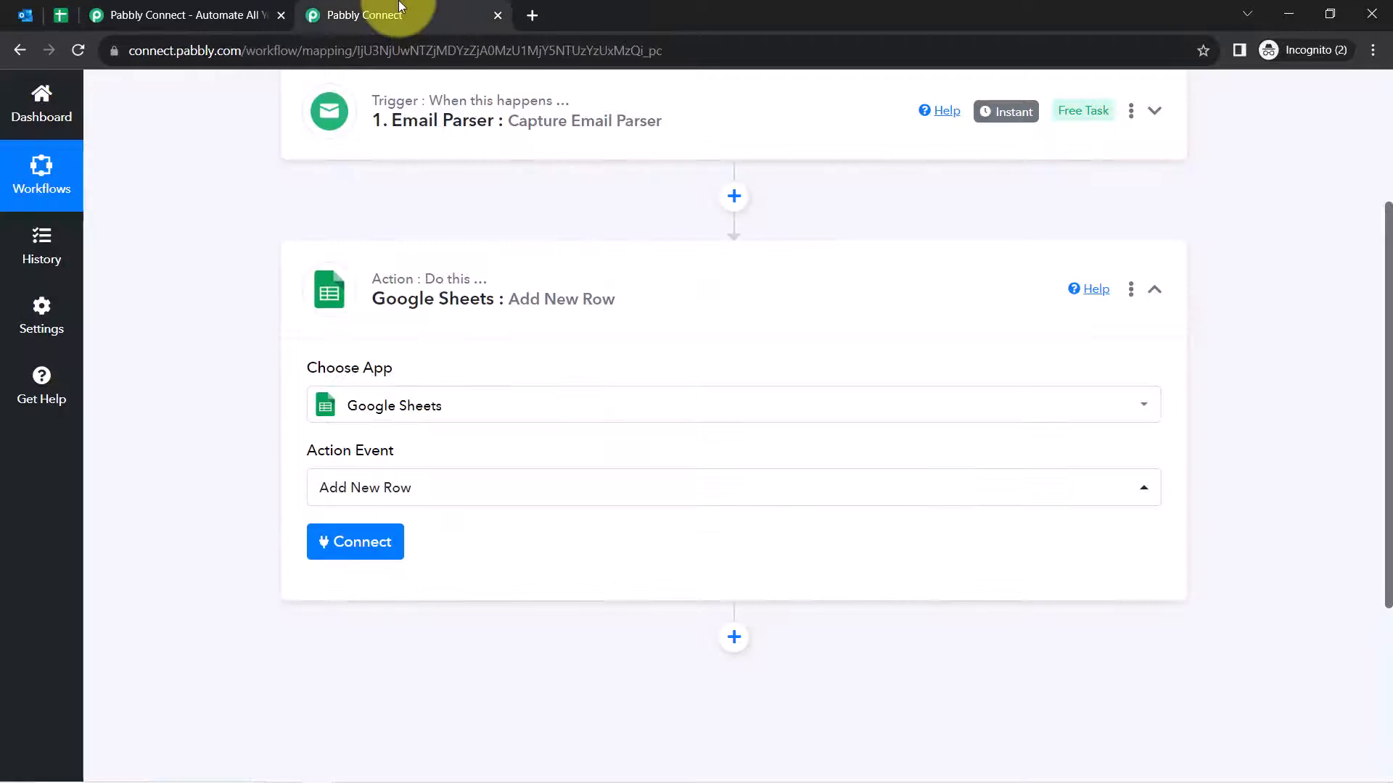
click(261, 8)
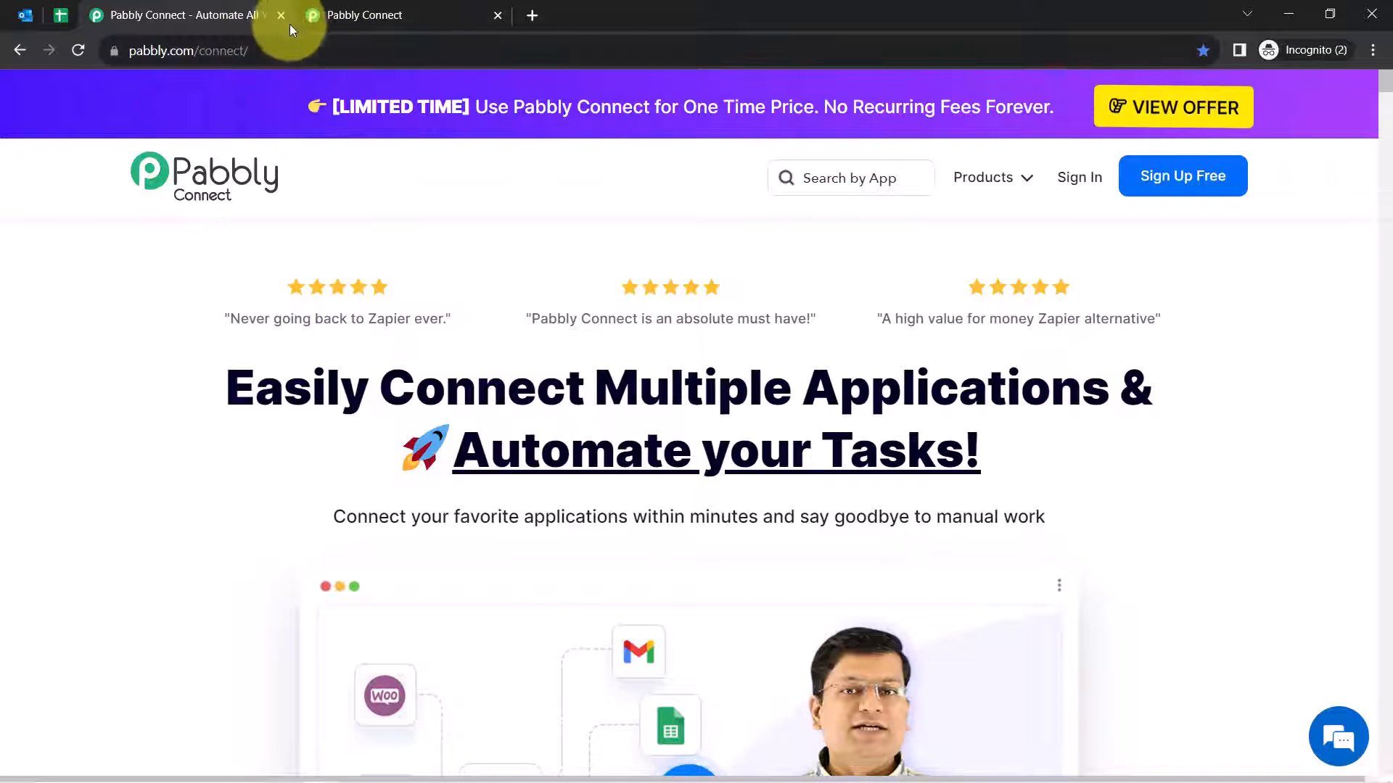
click(279, 15)
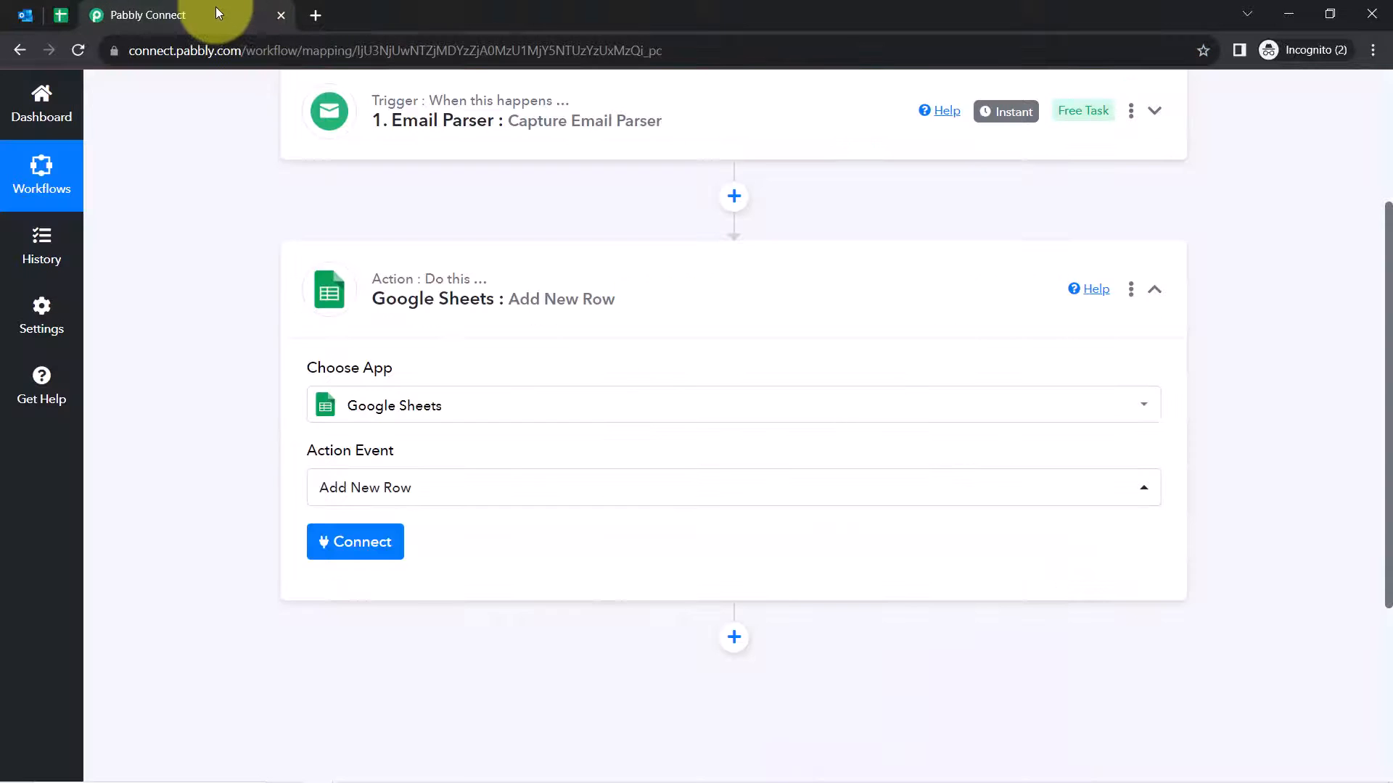
Open the account connection settings for the Google Sheets Add New Row action
scroll(251, 373, down, 3)
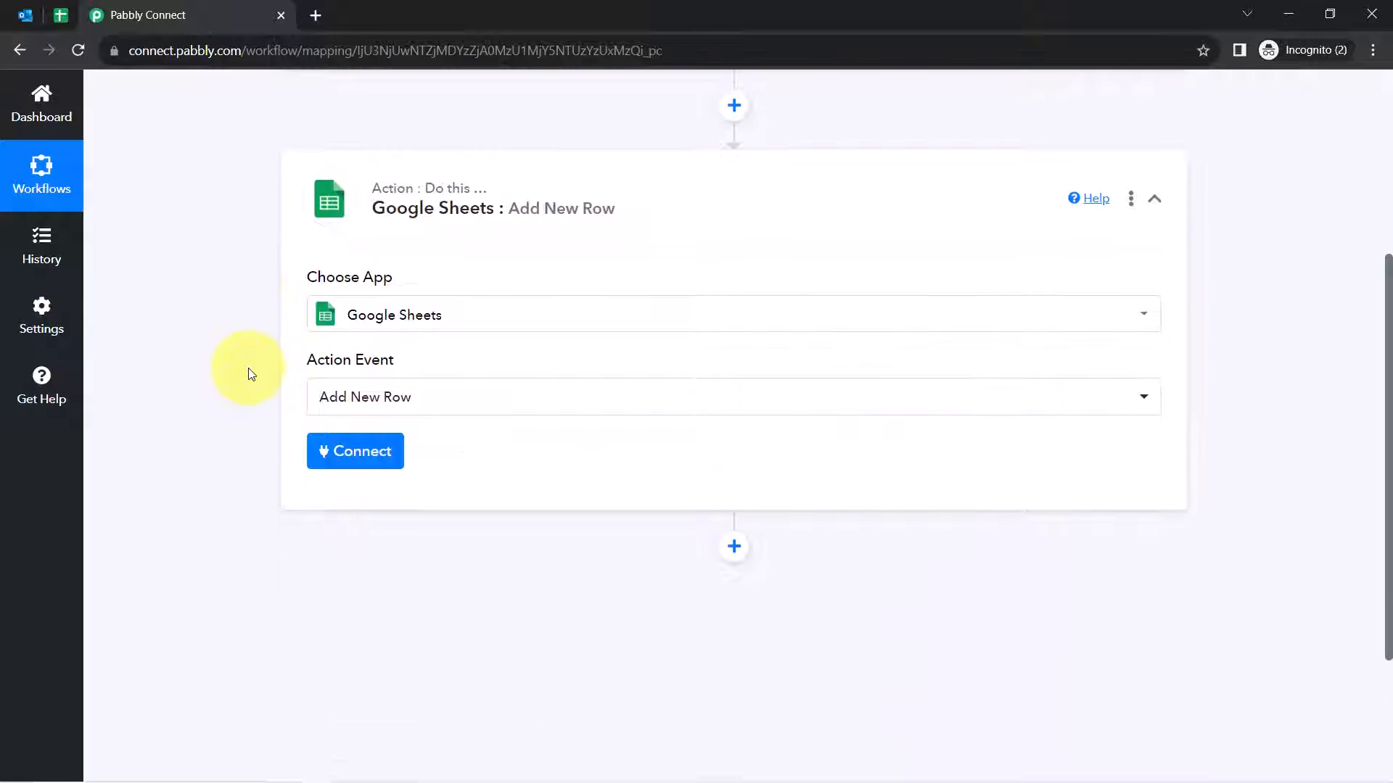
click(345, 370)
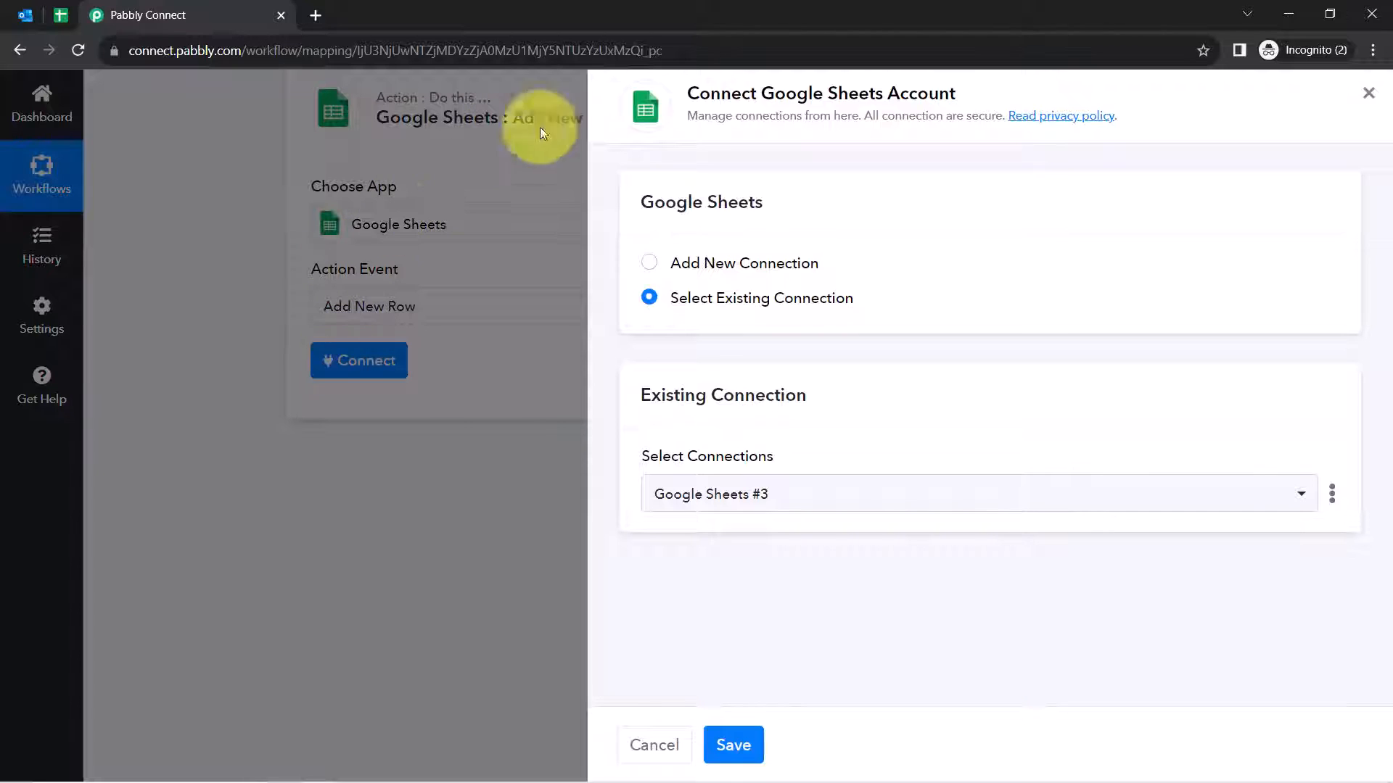
drag(711, 112, 931, 94)
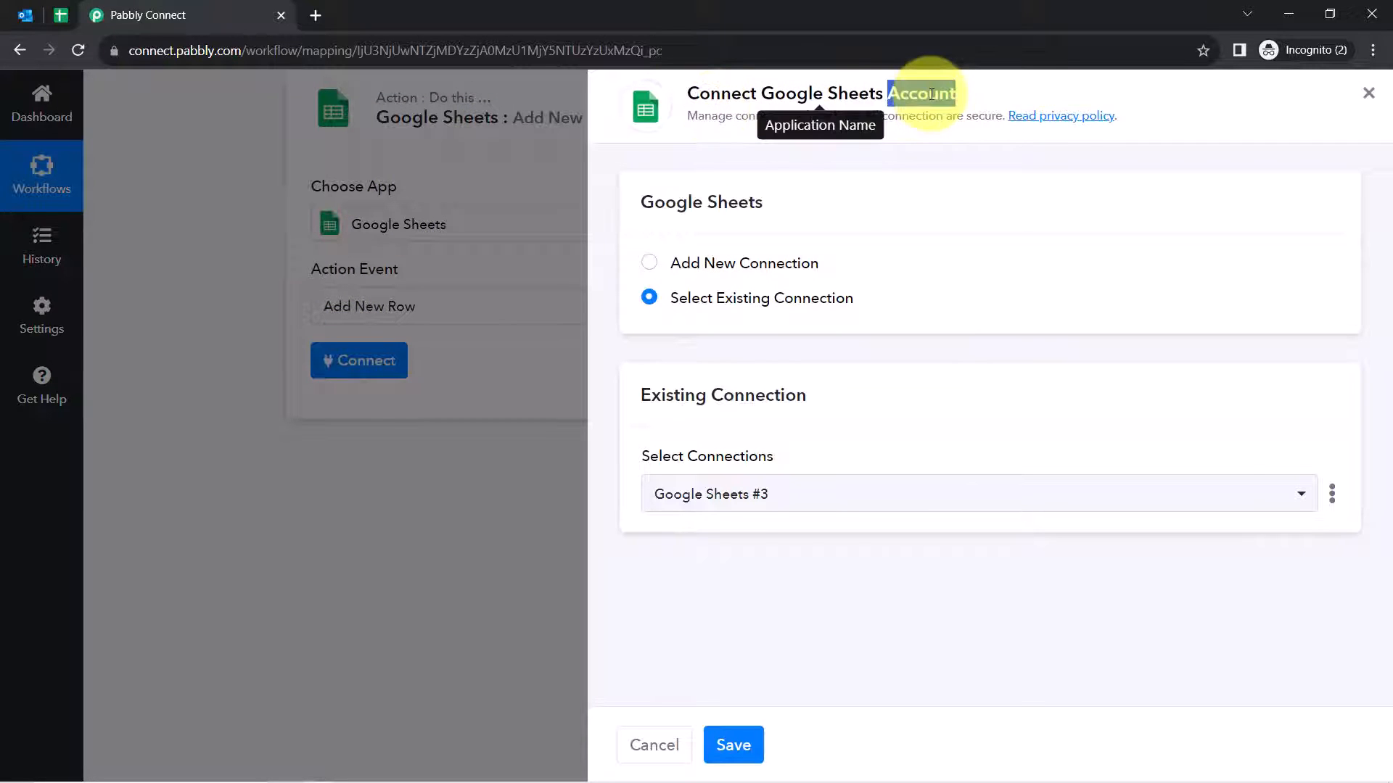
triple_click(932, 94)
click(709, 267)
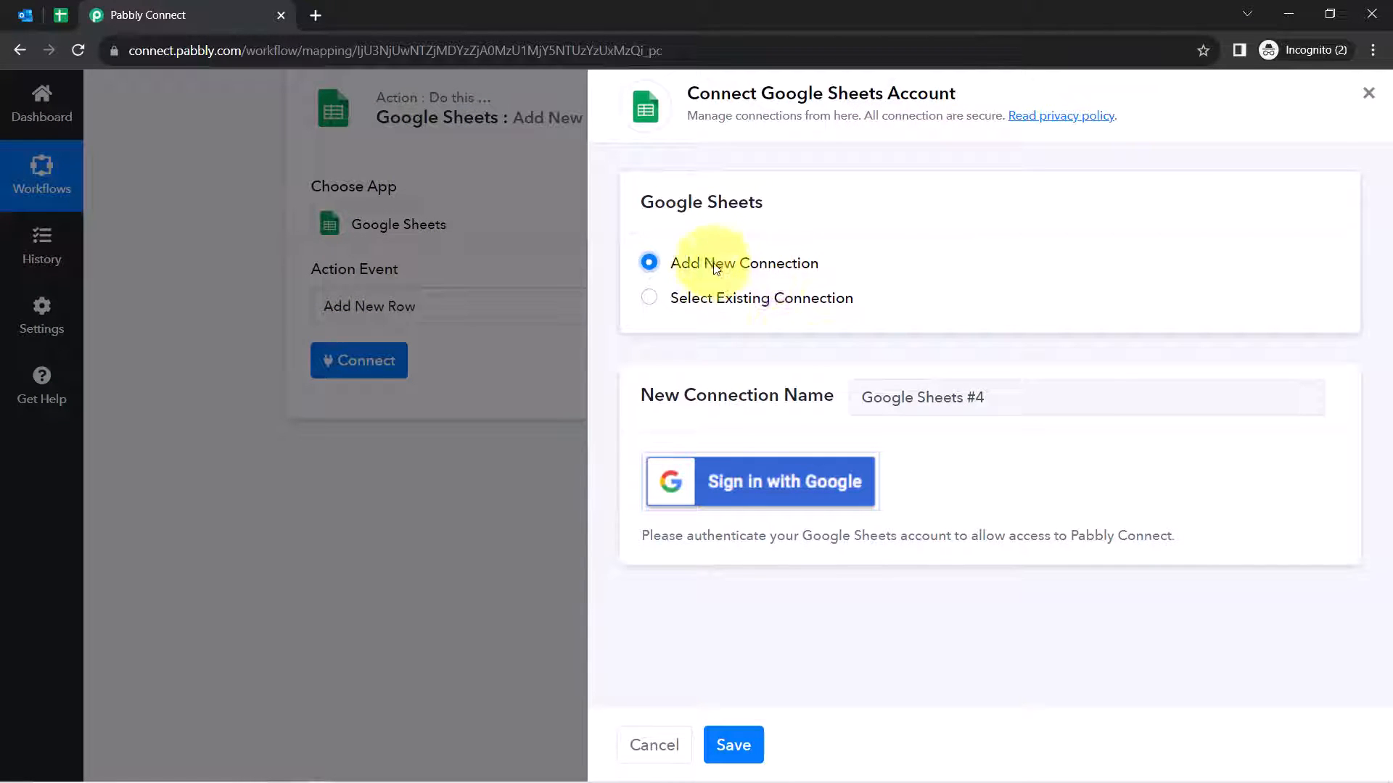
click(798, 493)
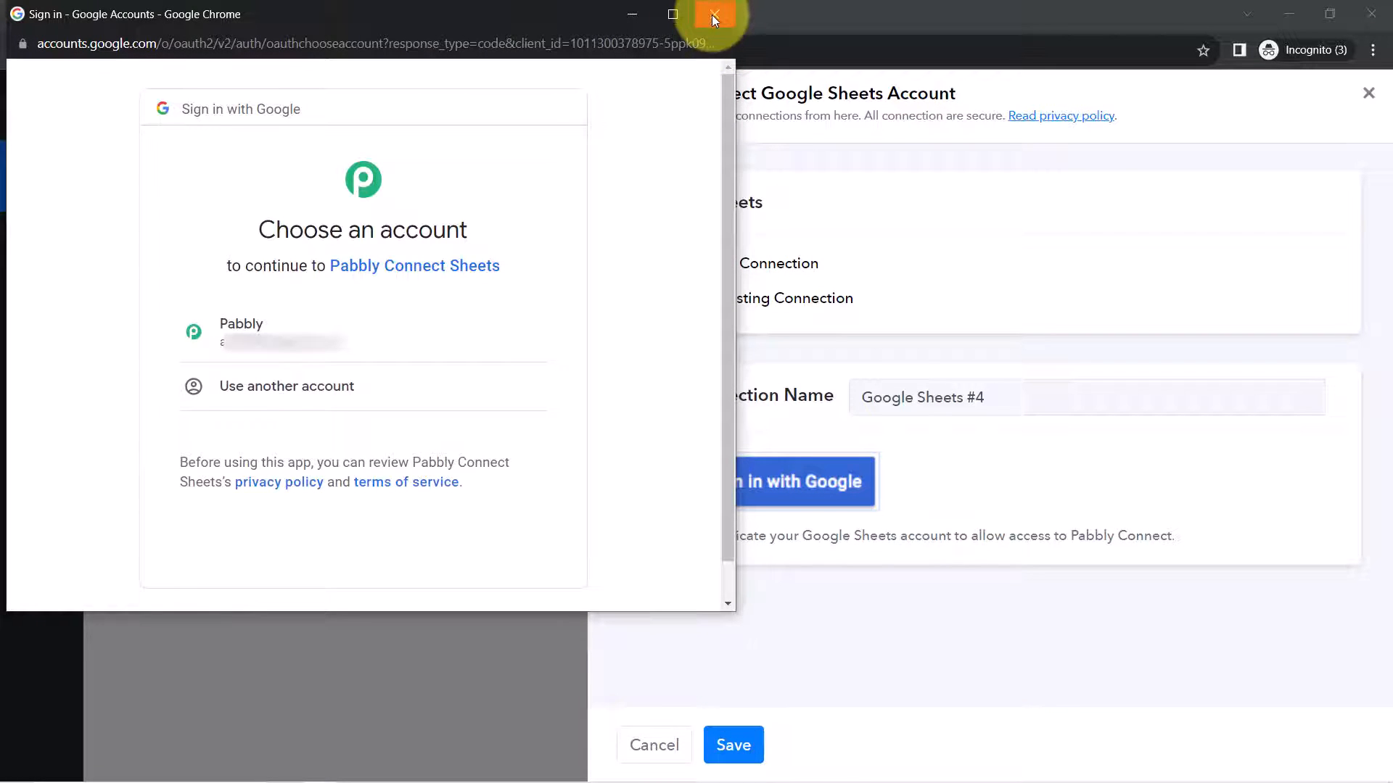
click(715, 19)
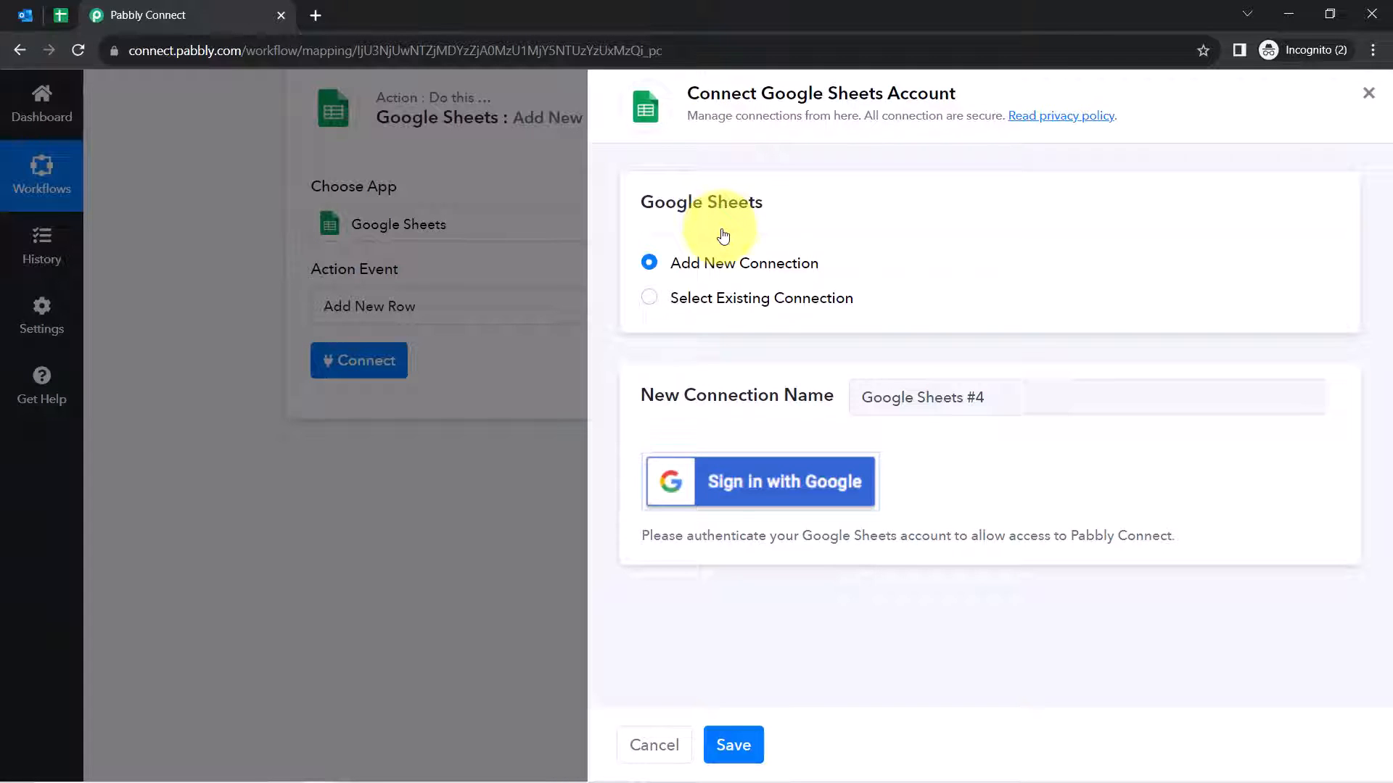
Connect the Google Sheets action with the existing connection Google Sheets #3 and save it
click(734, 304)
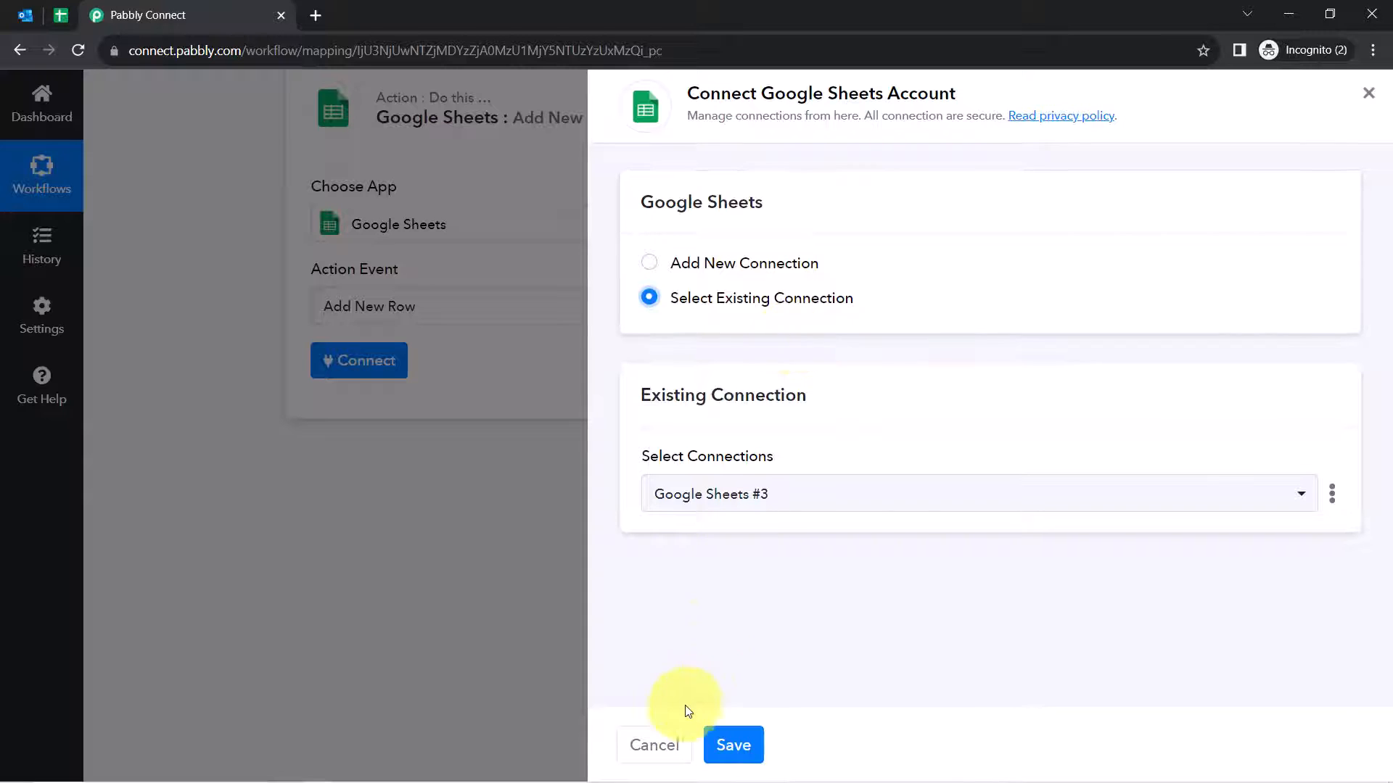
click(733, 745)
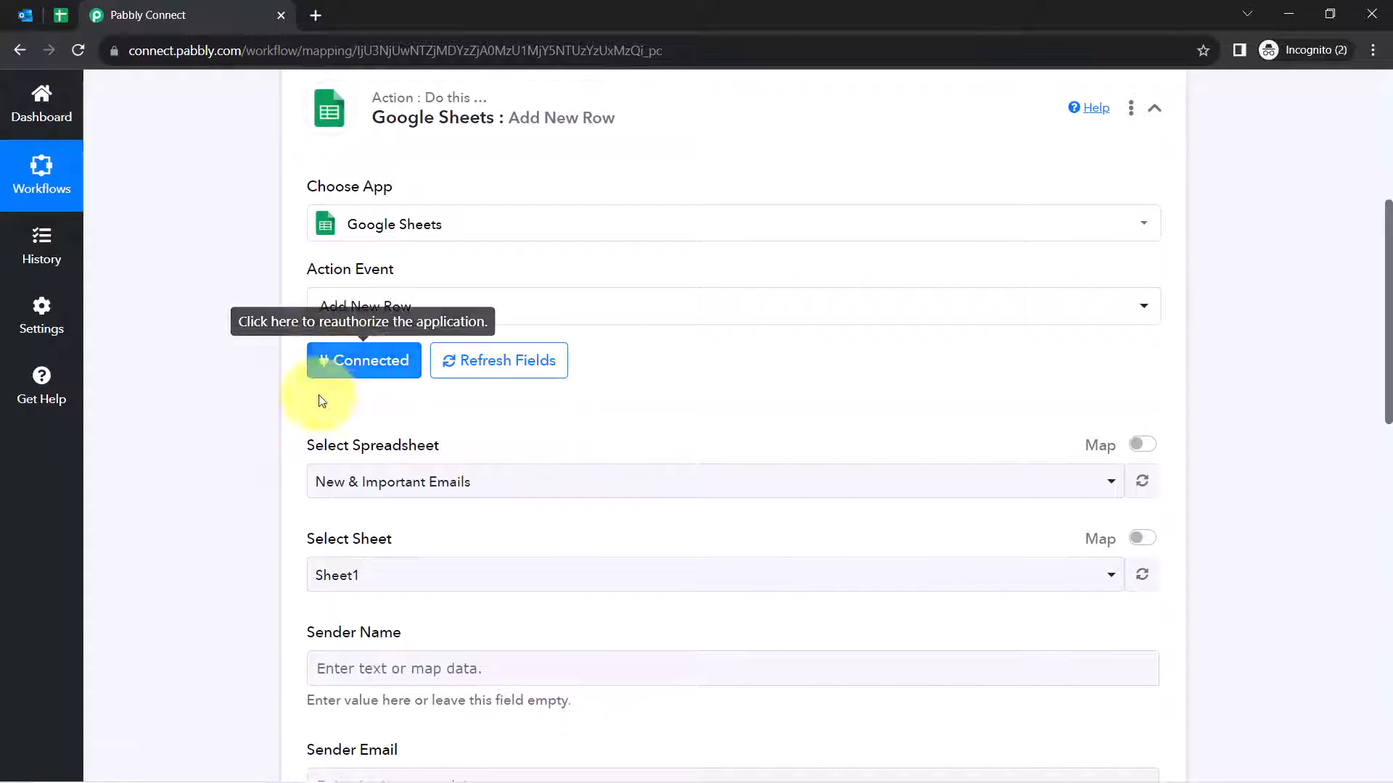
Check the spreadsheet list for New & Important Emails and review the action's sheet selection
drag(1386, 293, 1382, 341)
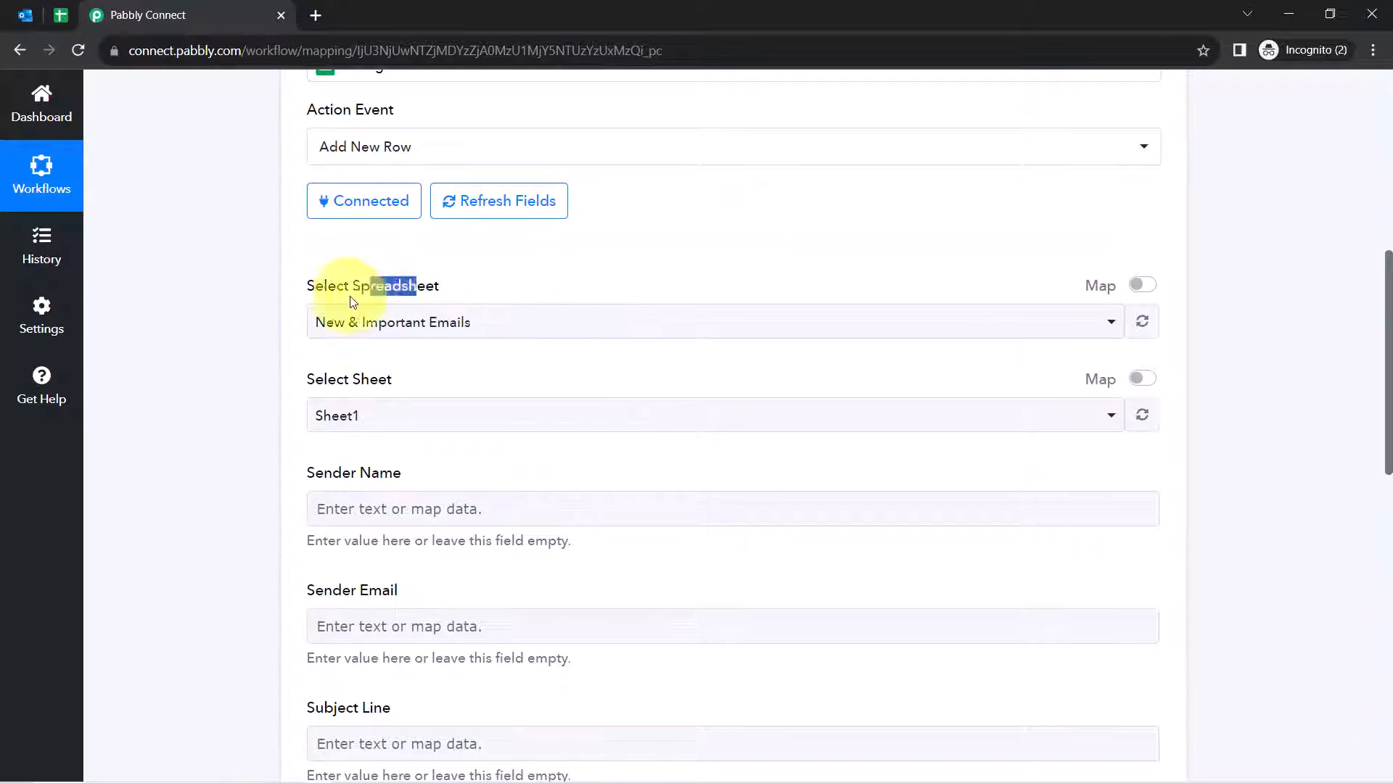
drag(353, 303, 326, 301)
click(351, 329)
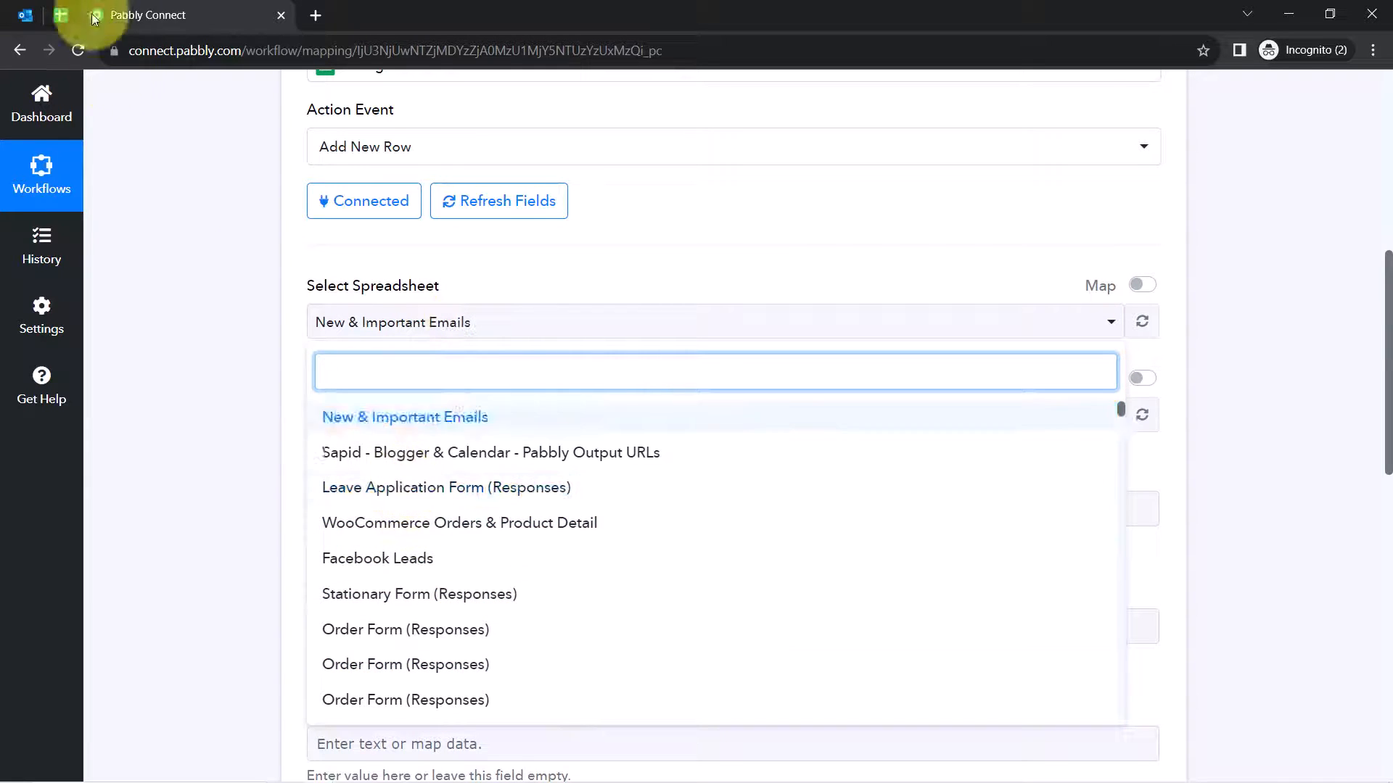
mouse_move(59, 20)
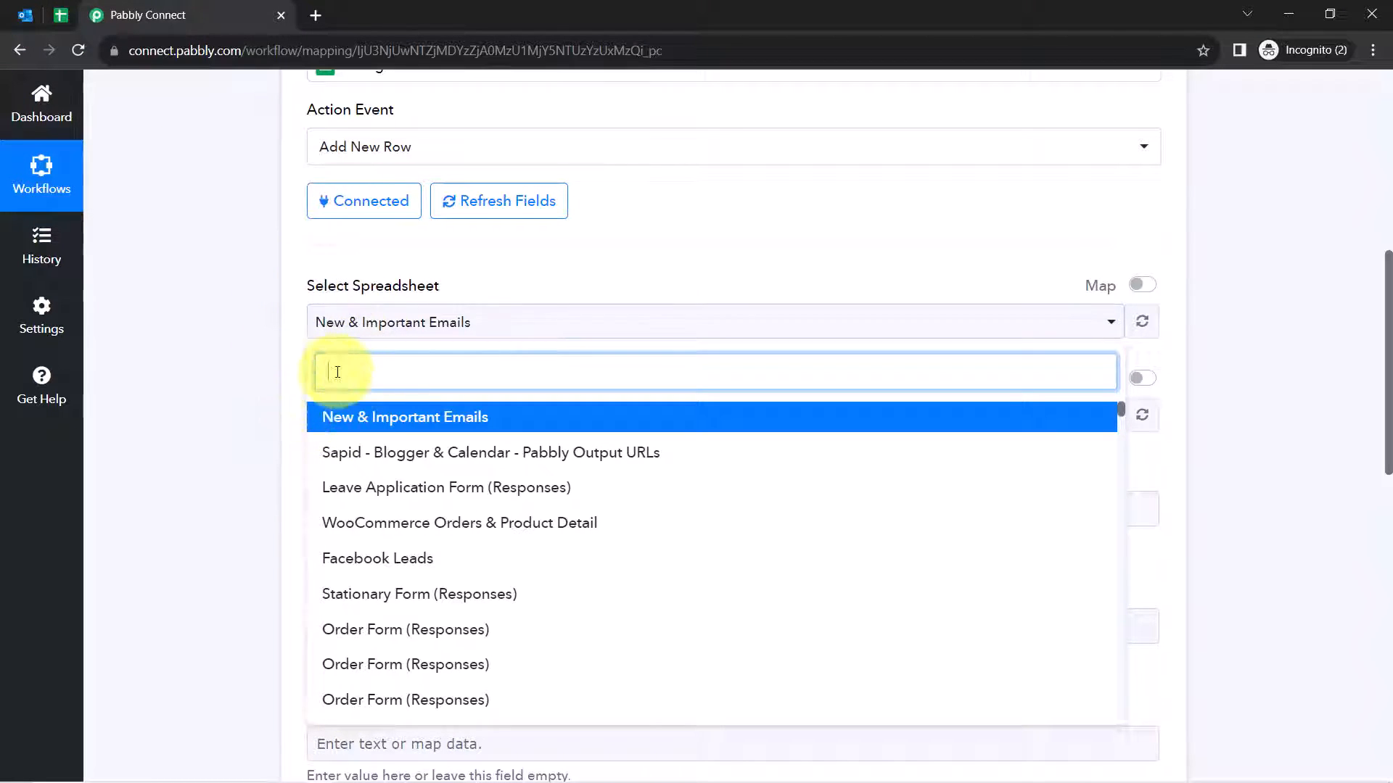
click(399, 274)
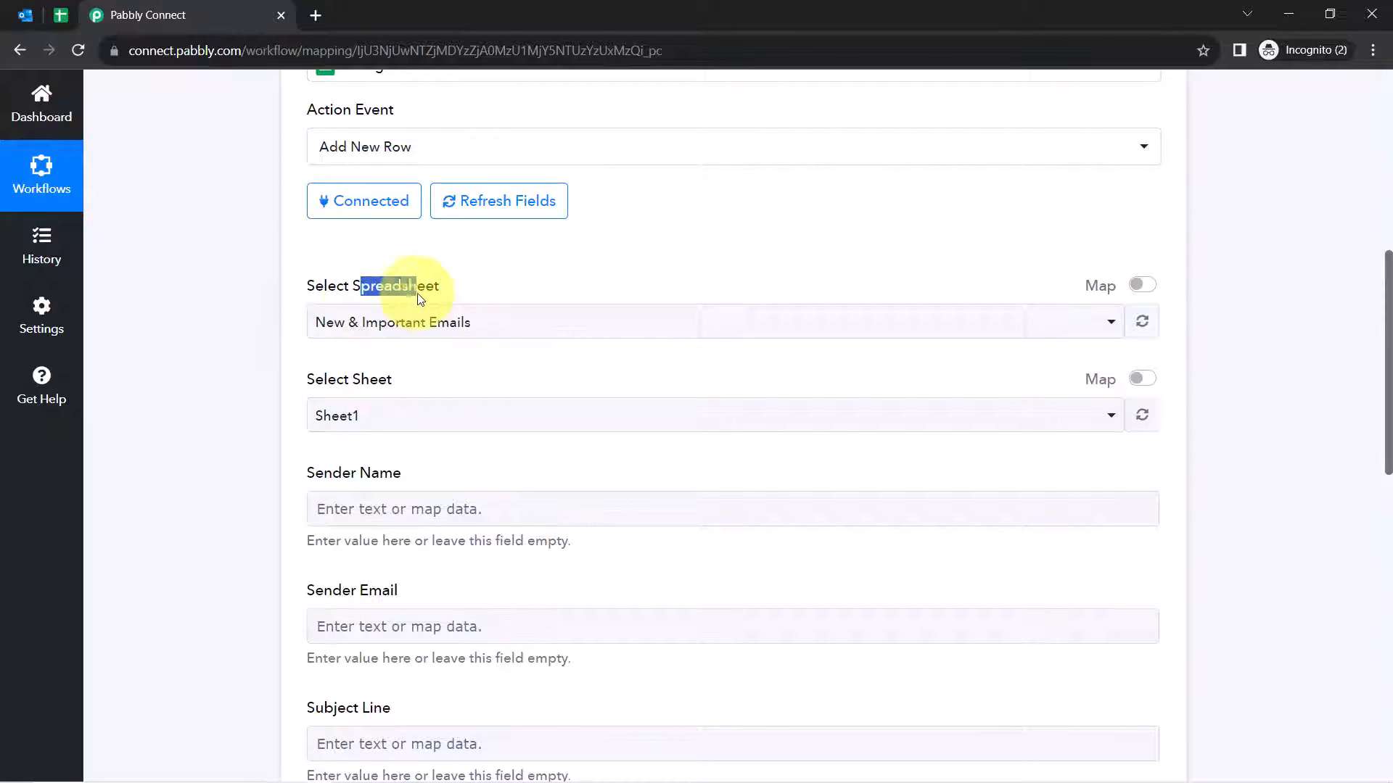
drag(314, 379, 366, 402)
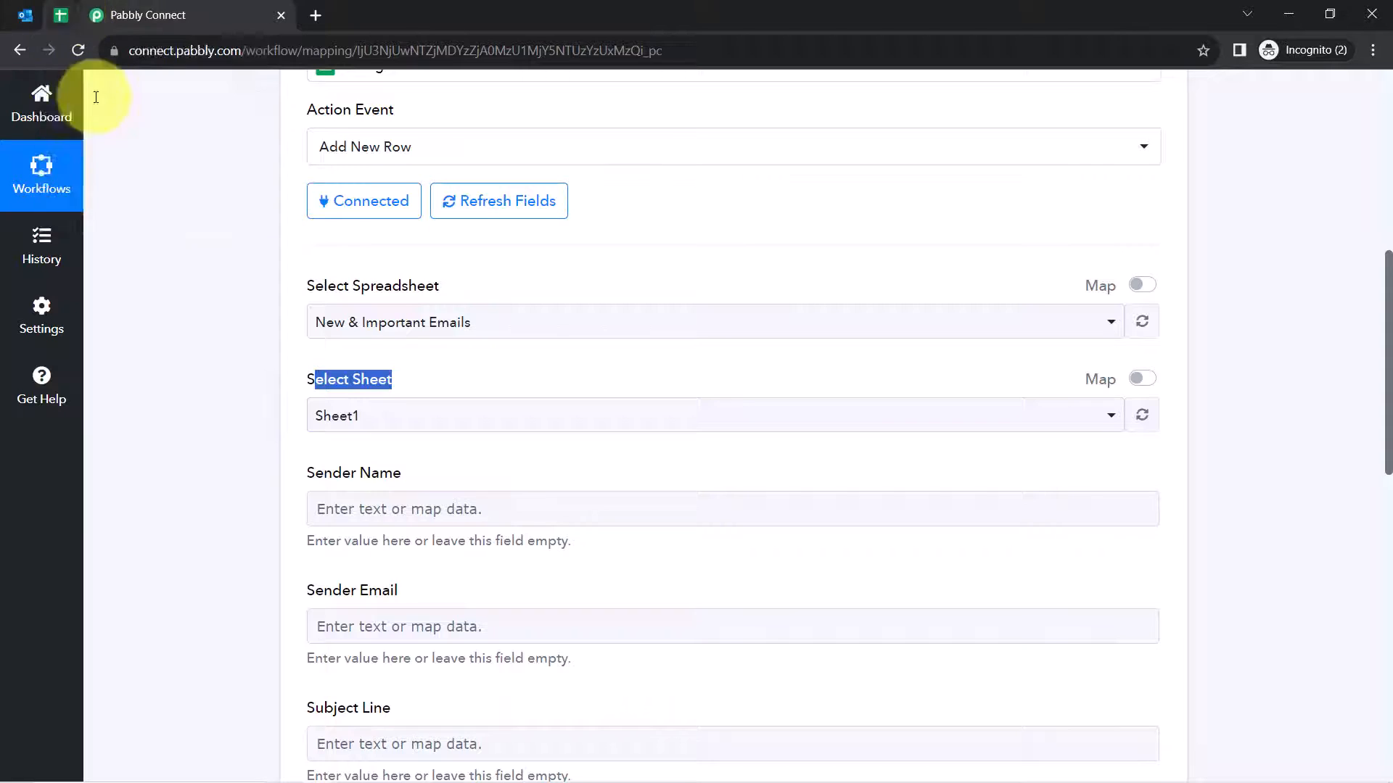
Review the spreadsheet's columns from Sender Name through Date of Email in Google Sheets, and return to Pabbly Connect
click(62, 16)
click(129, 236)
click(327, 242)
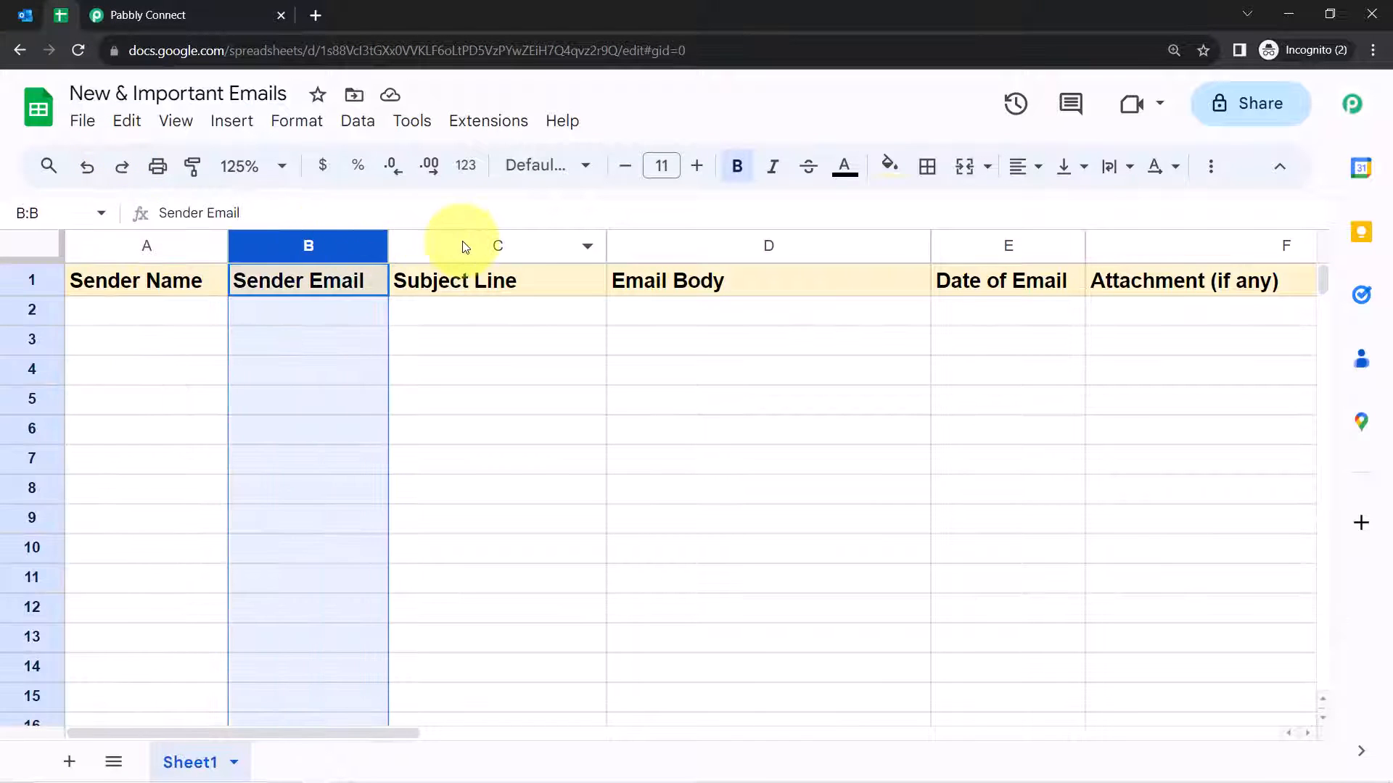
click(462, 242)
click(680, 239)
click(1016, 247)
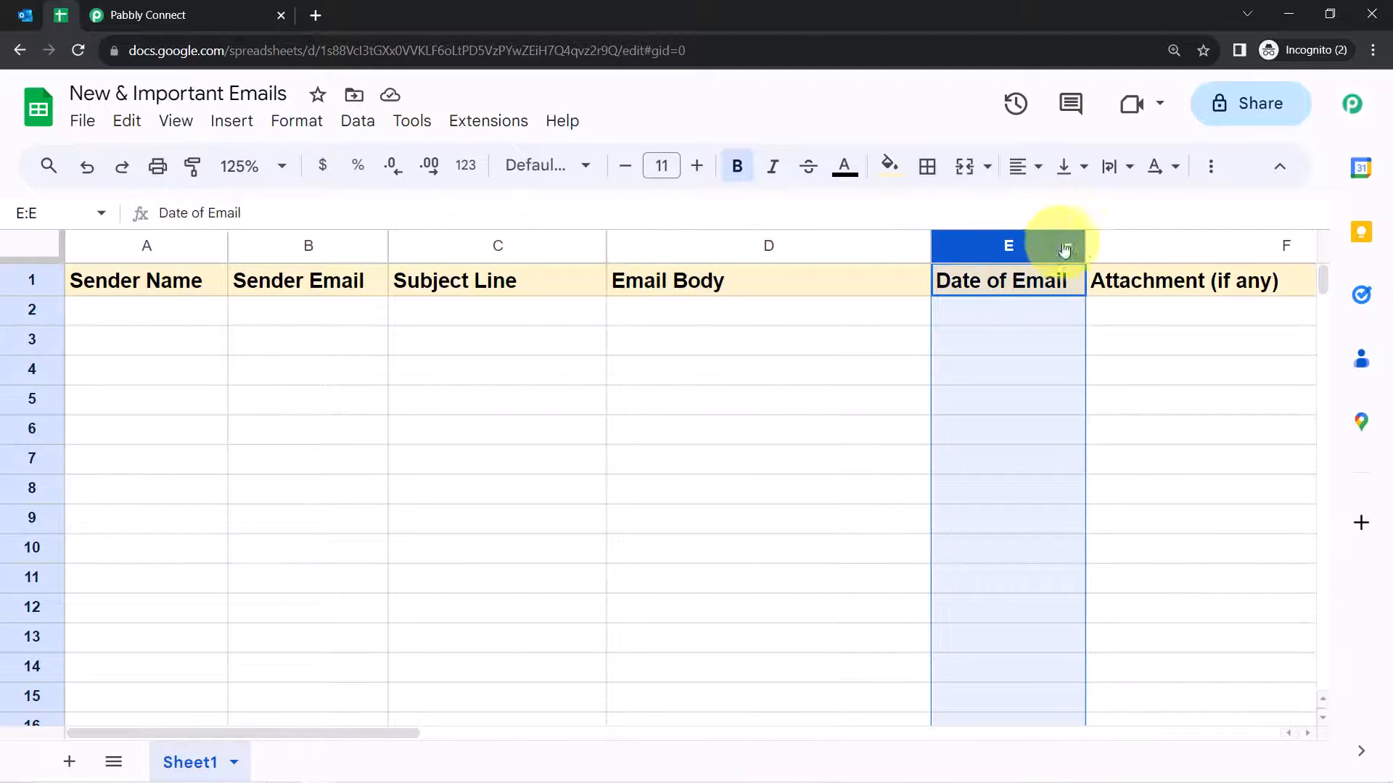
click(186, 15)
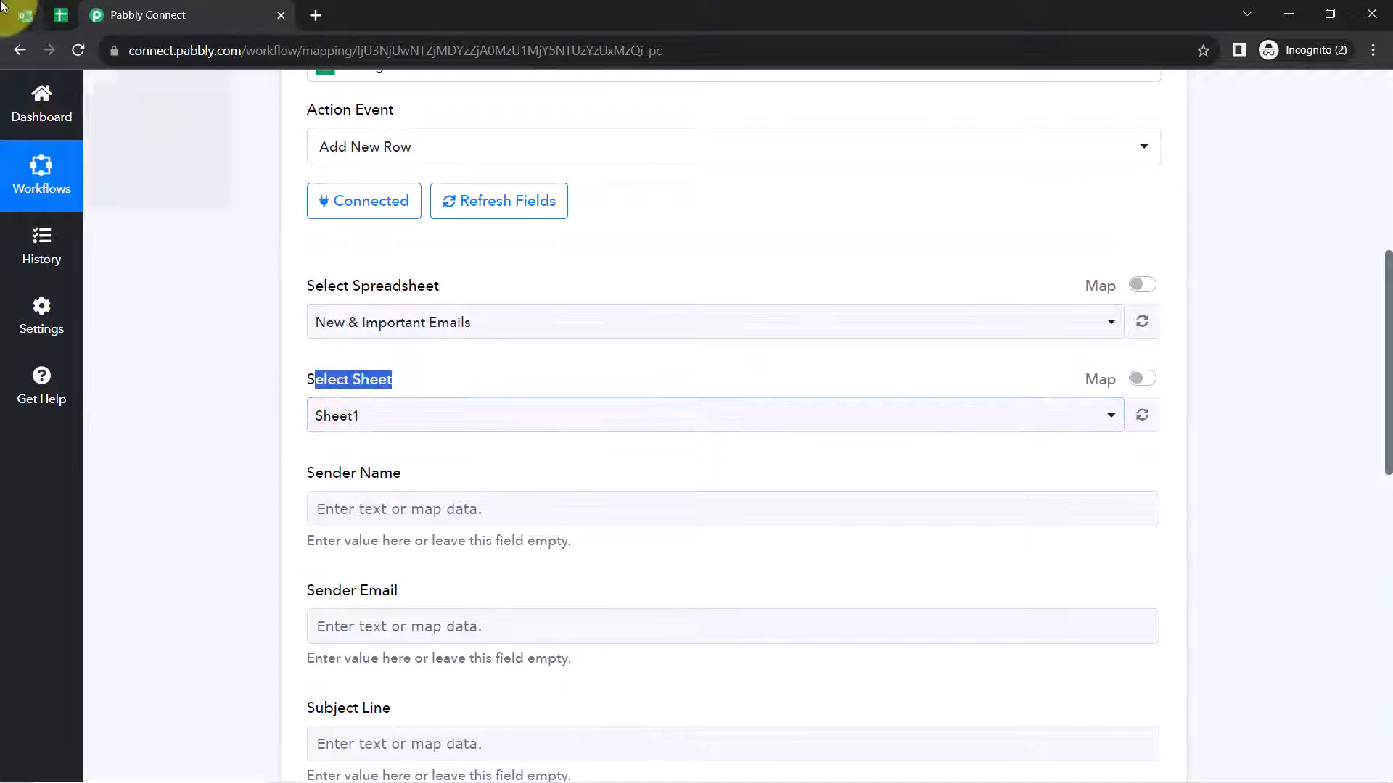
Check the sheet name in Google Sheets against the Select Sheet value in the Pabbly Connect action
click(61, 15)
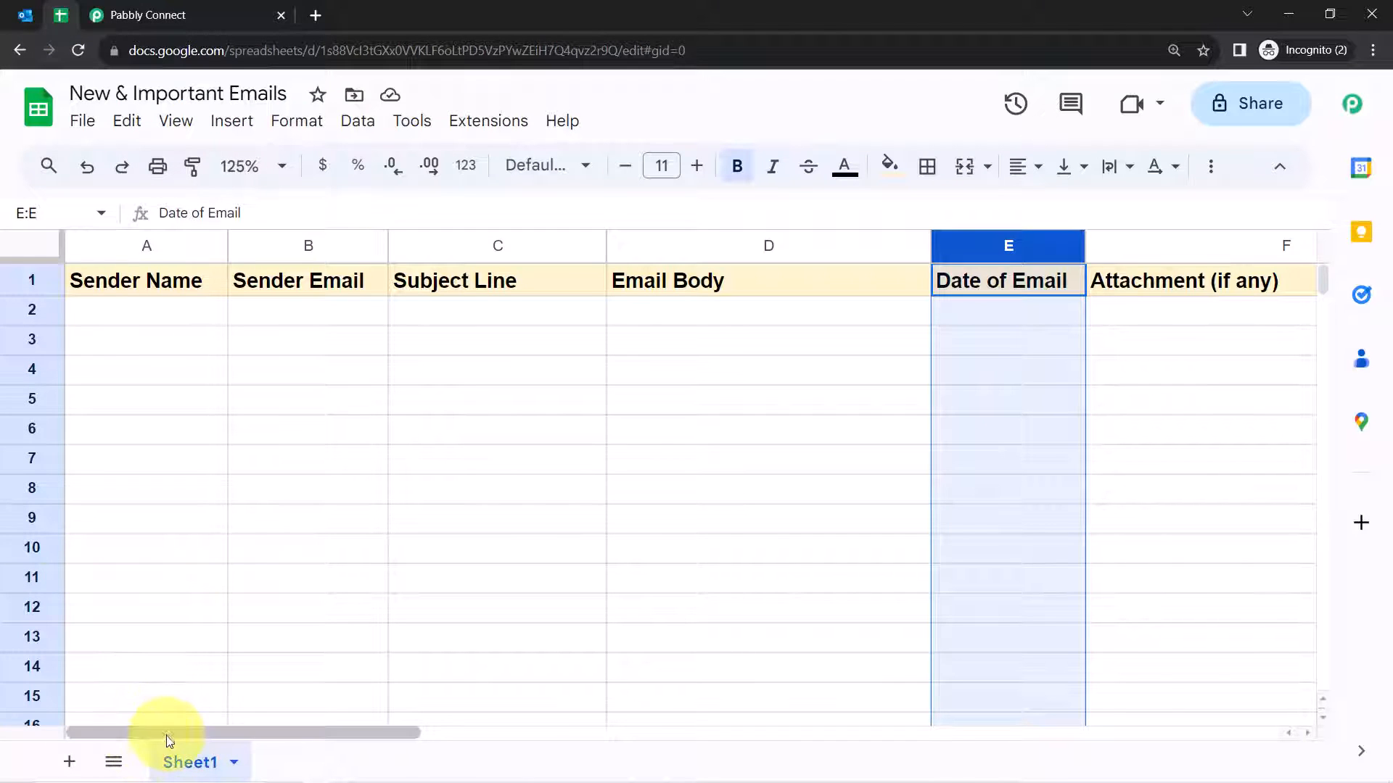
click(186, 15)
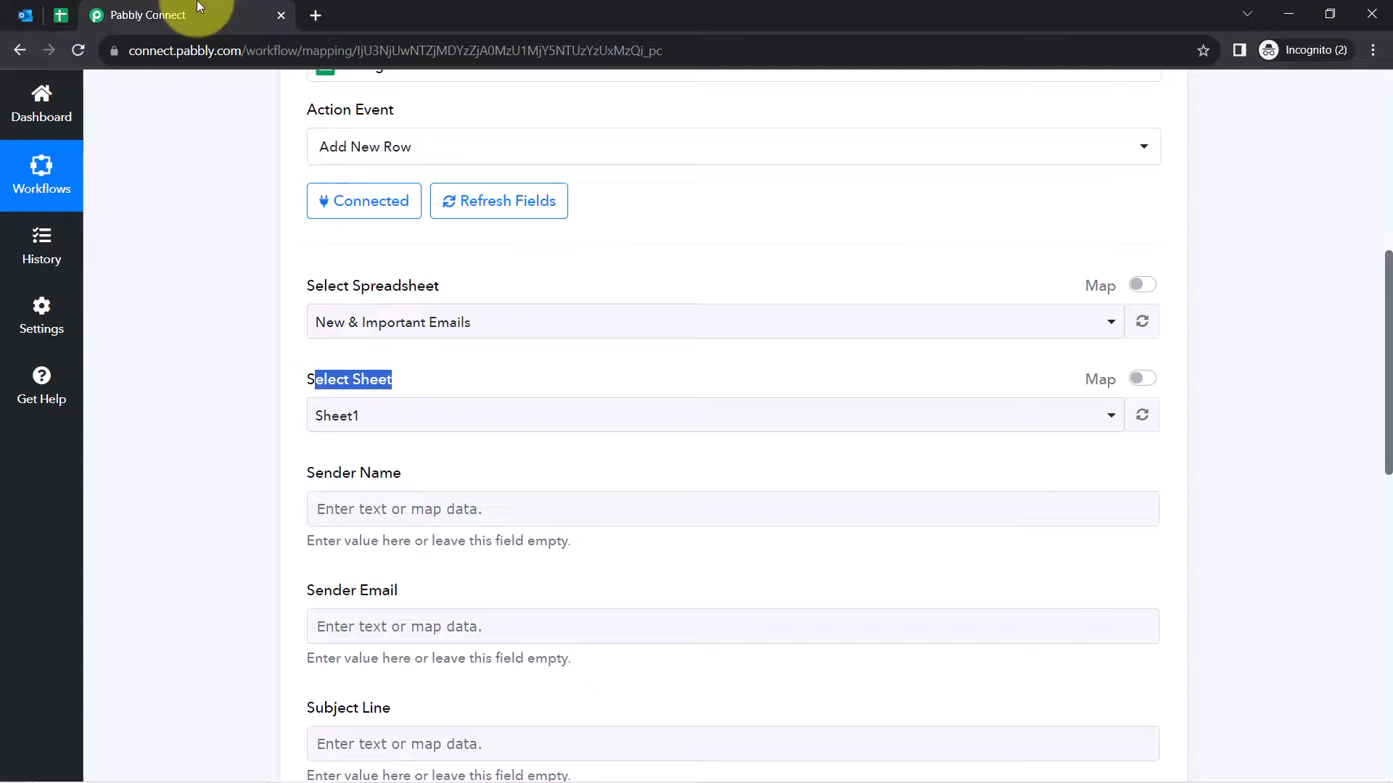
click(333, 428)
click(273, 416)
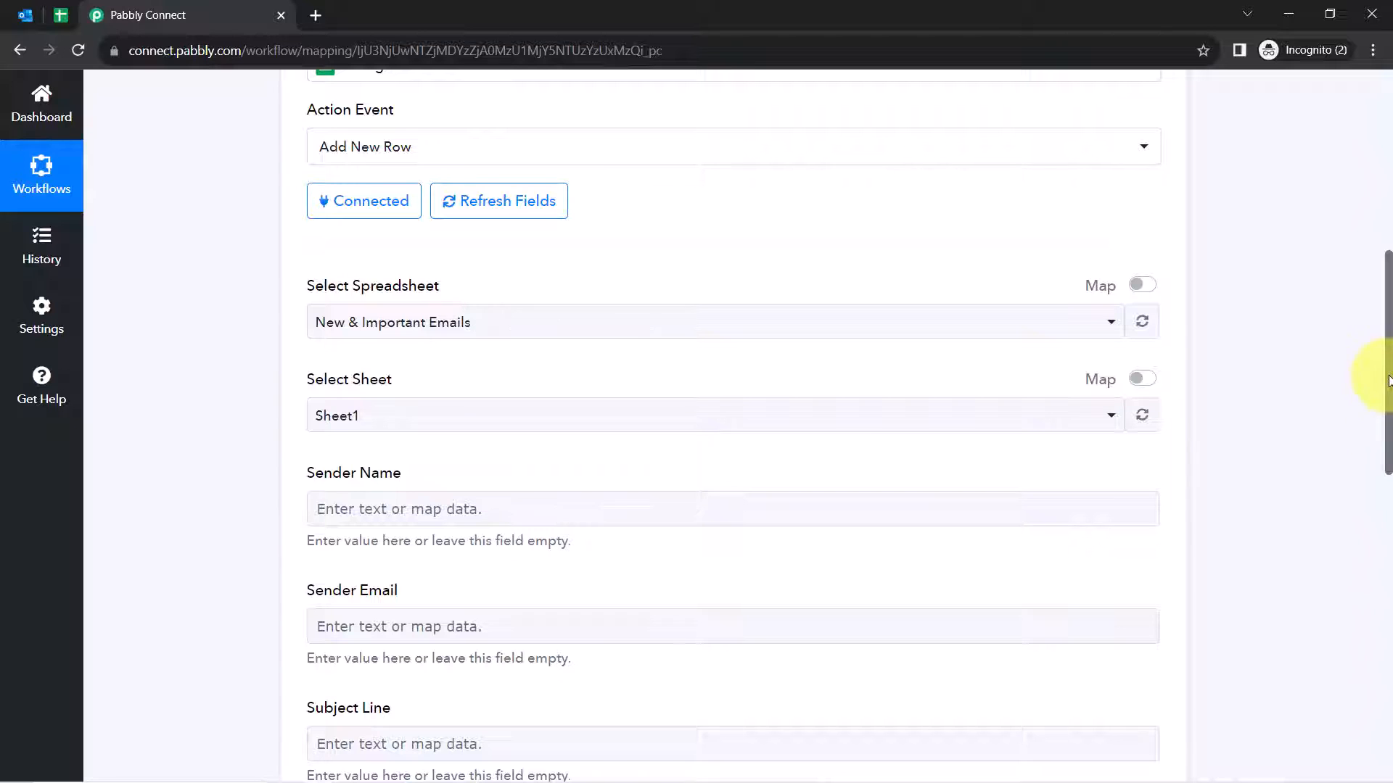
Review the action's mapping fields from Sender Name through Attachment (if Any) and compare them with the spreadsheet in Google Sheets
drag(1389, 383, 1389, 455)
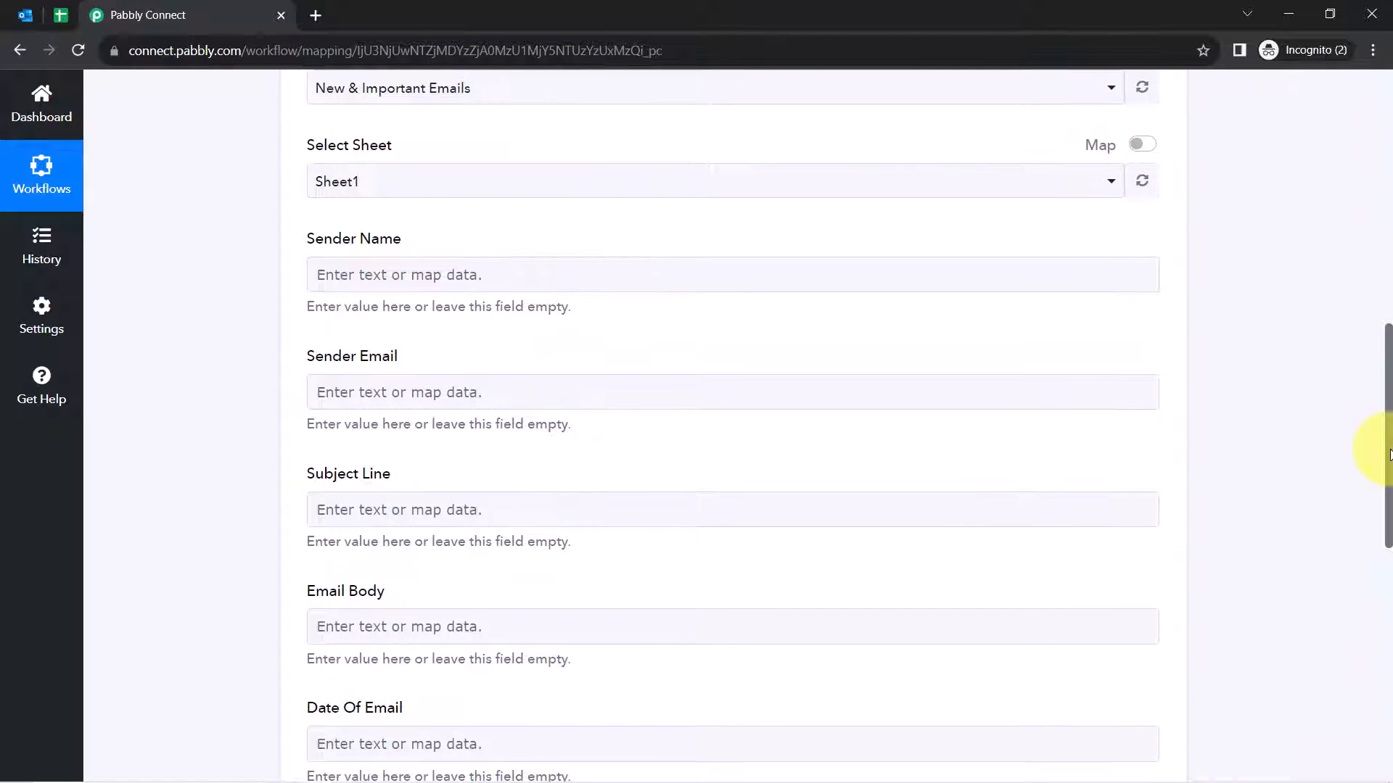
scroll(301, 479, down, 1)
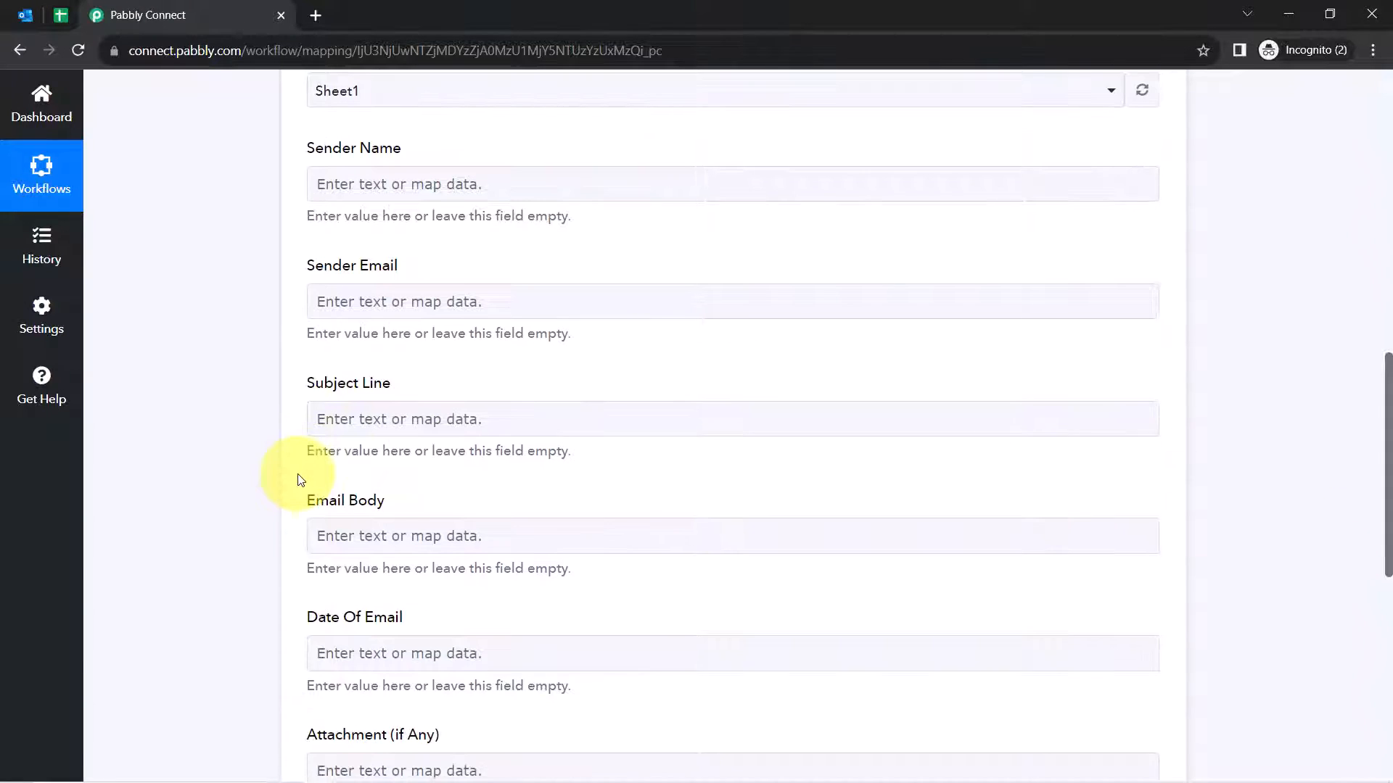
scroll(300, 479, down, 3)
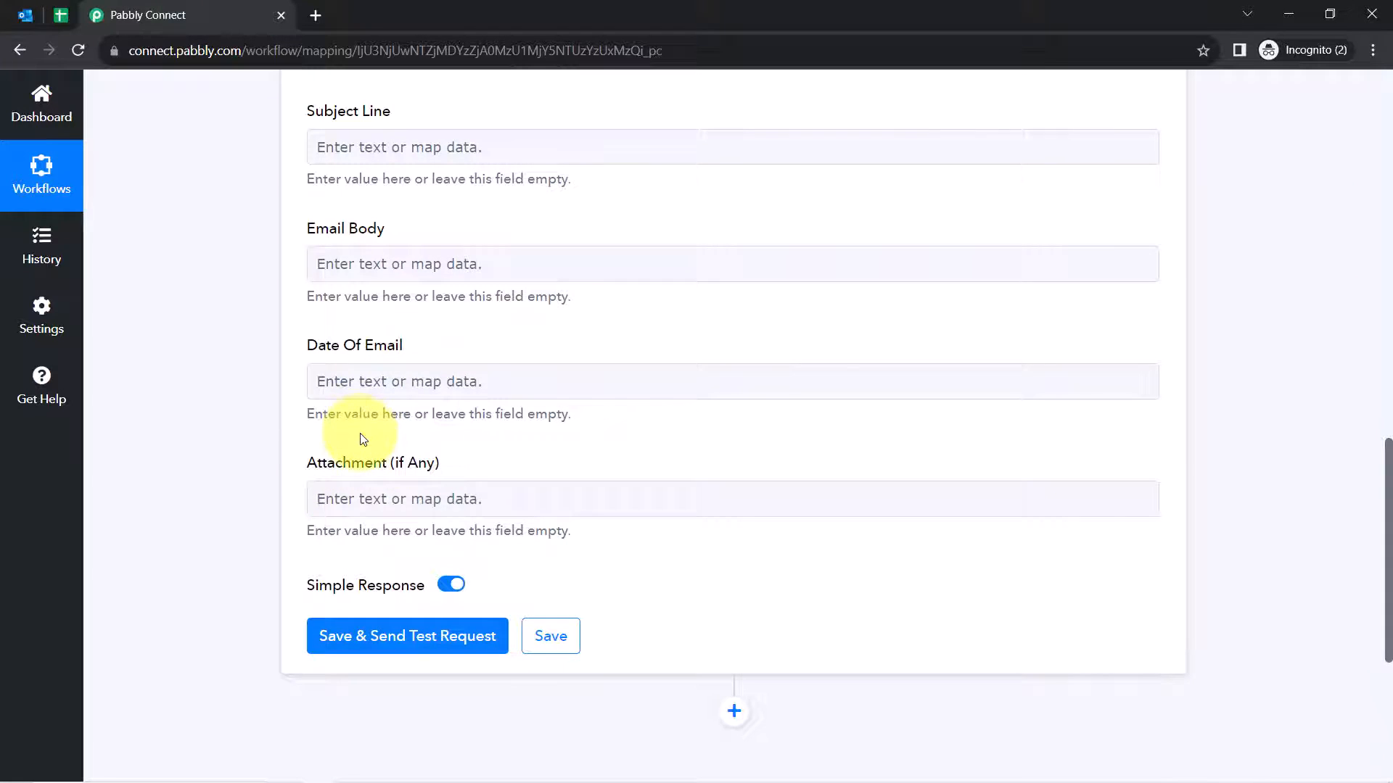
scroll(363, 439, up, 4)
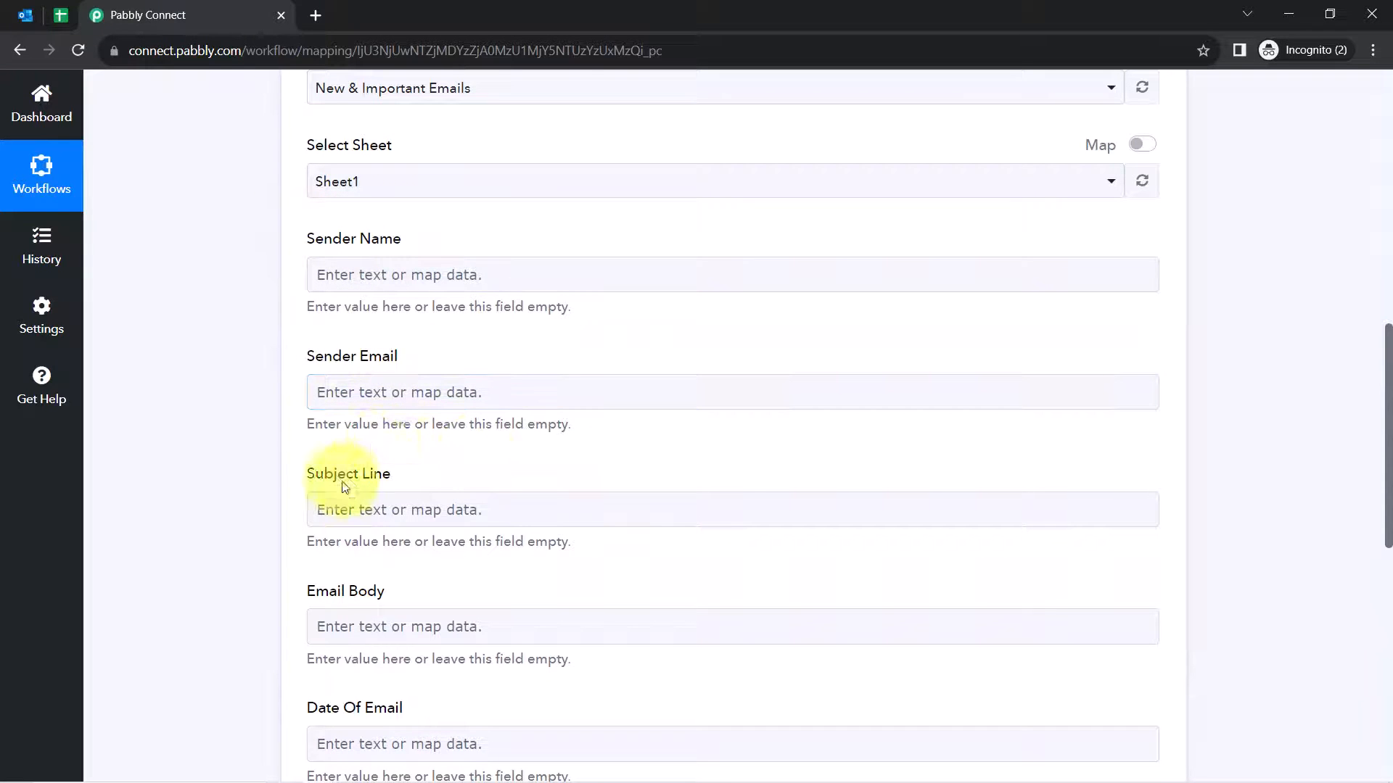
scroll(342, 464, down, 6)
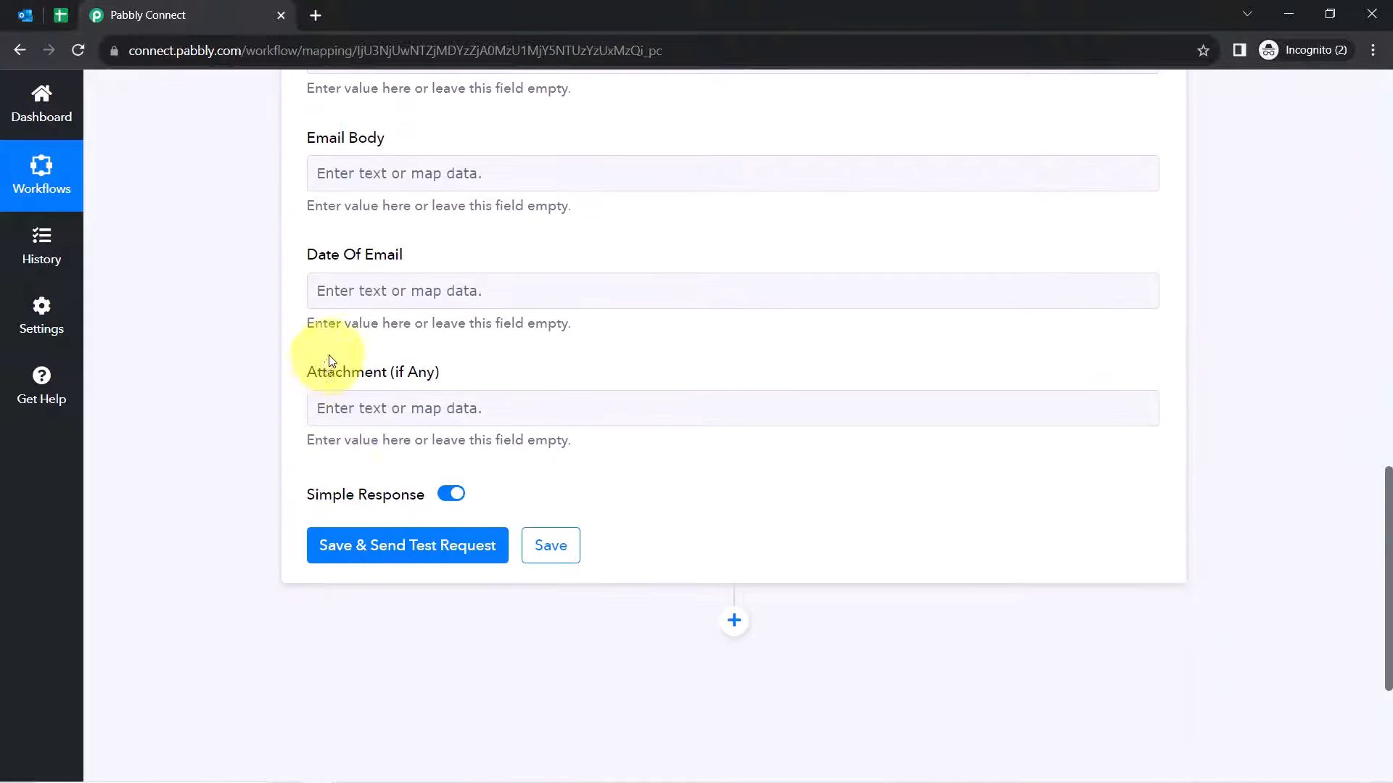
click(61, 16)
click(120, 13)
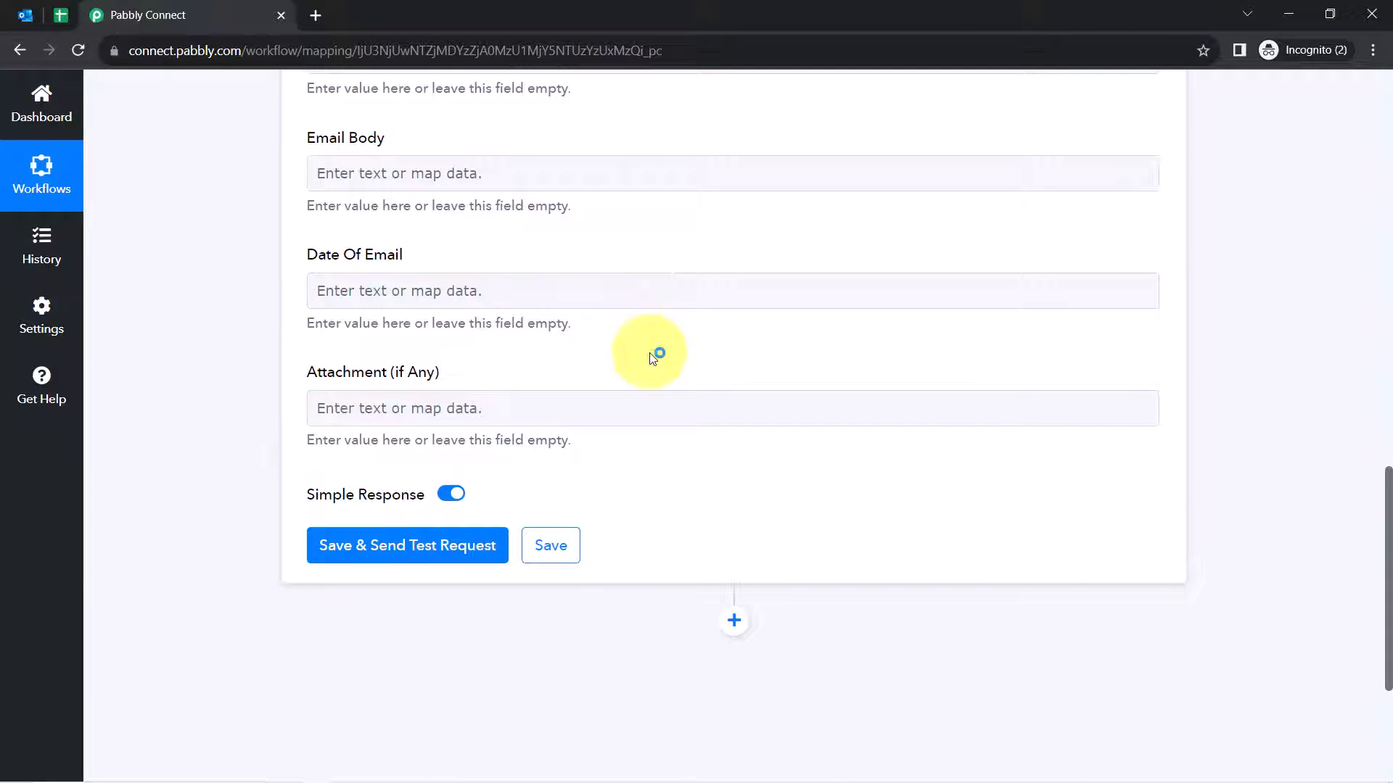
Expand the Email Parser trigger in the workflow to view its captured response
scroll(524, 392, up, 15)
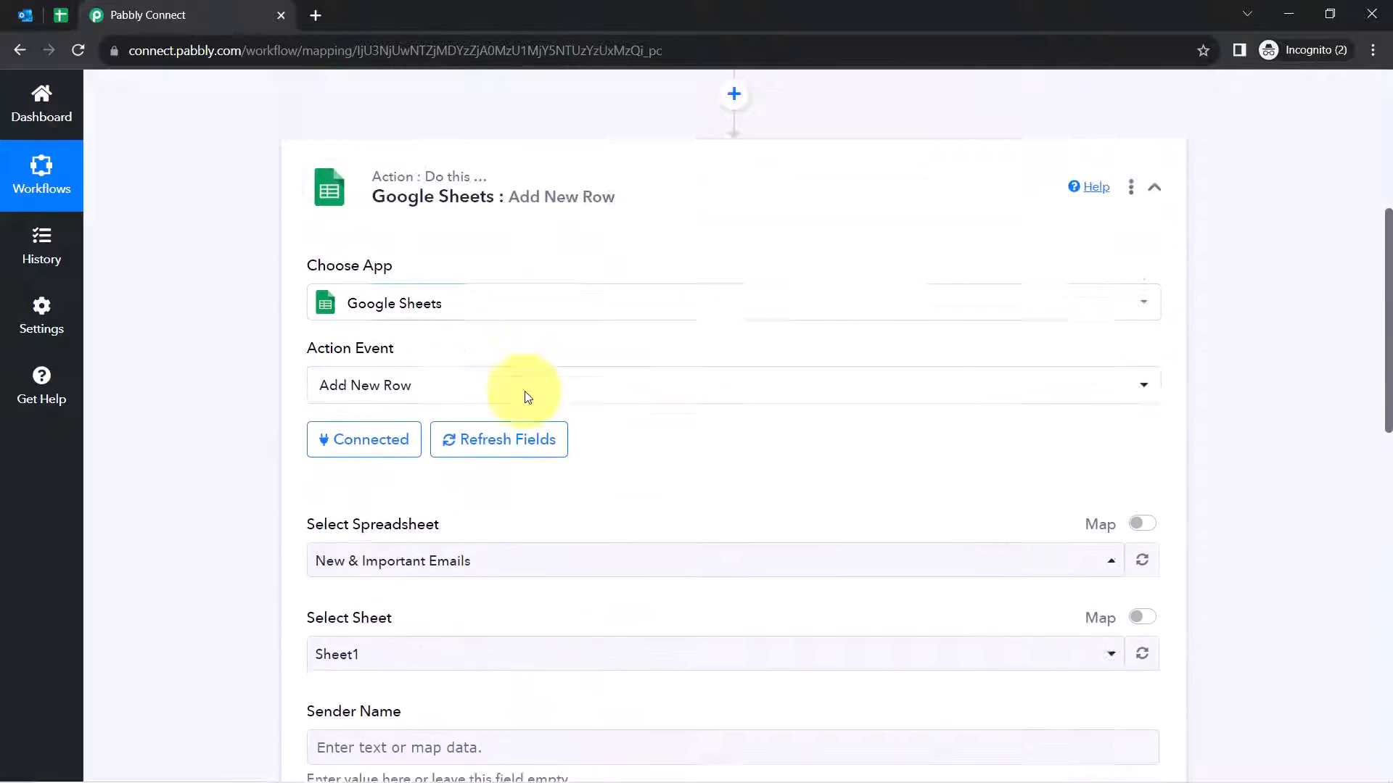
click(526, 368)
scroll(738, 239, down, 5)
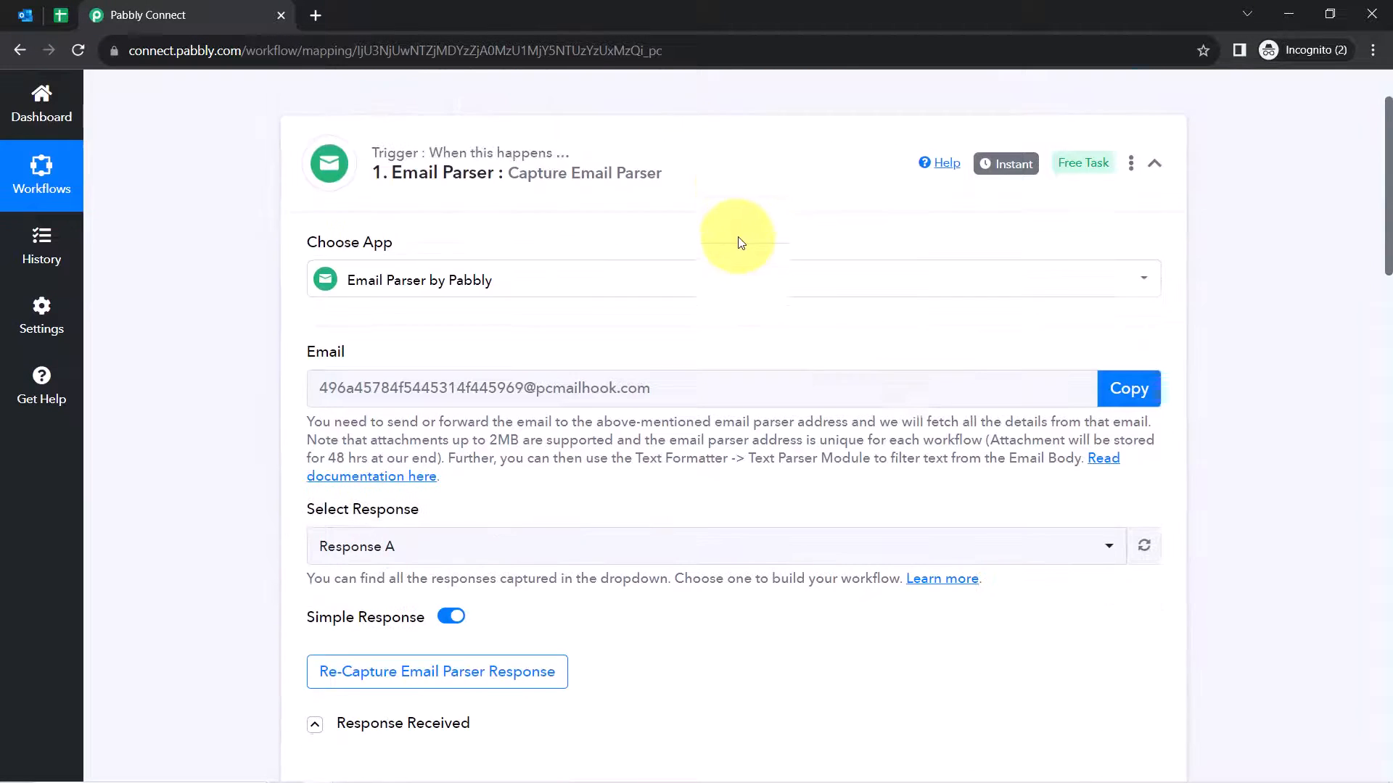
Check the Response Received section of the Email Parser trigger
scroll(725, 251, down, 4)
mouse_move(434, 187)
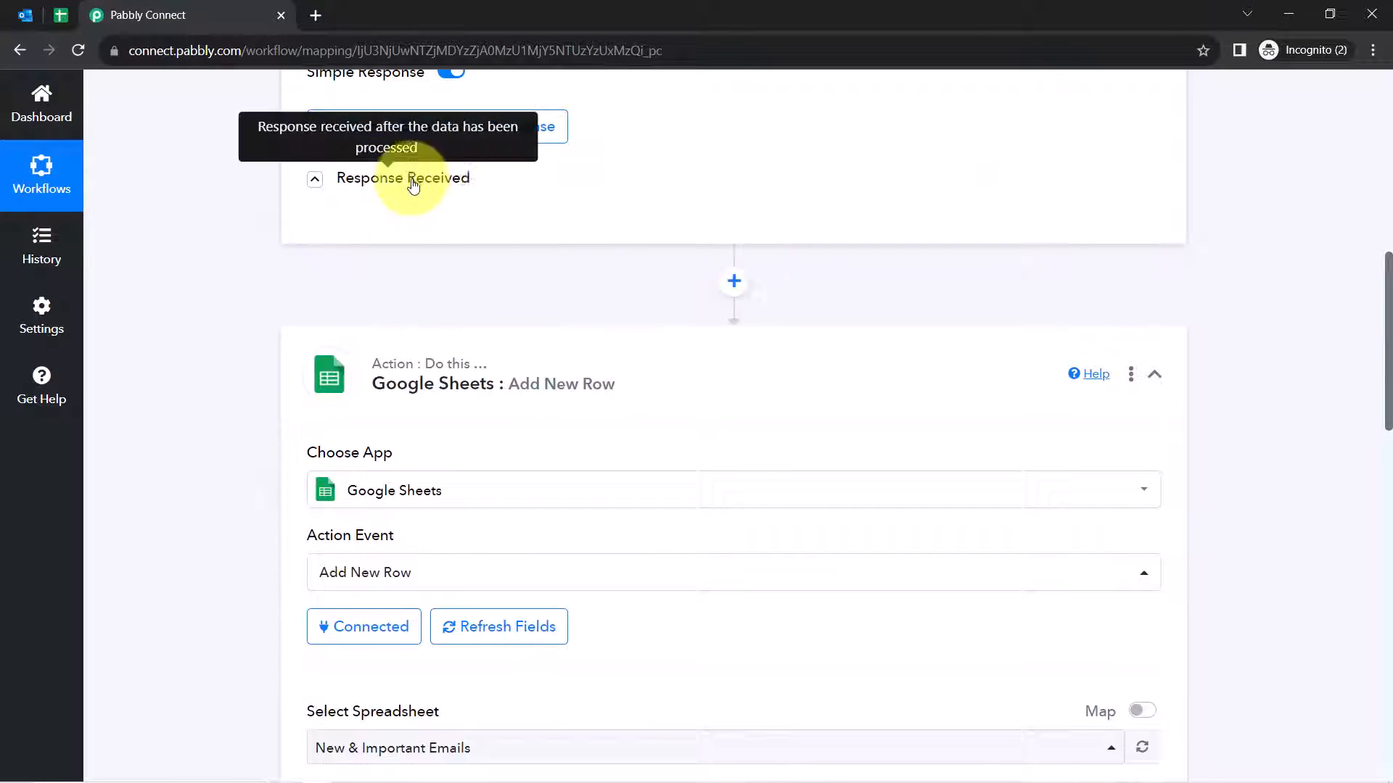
click(448, 188)
click(448, 187)
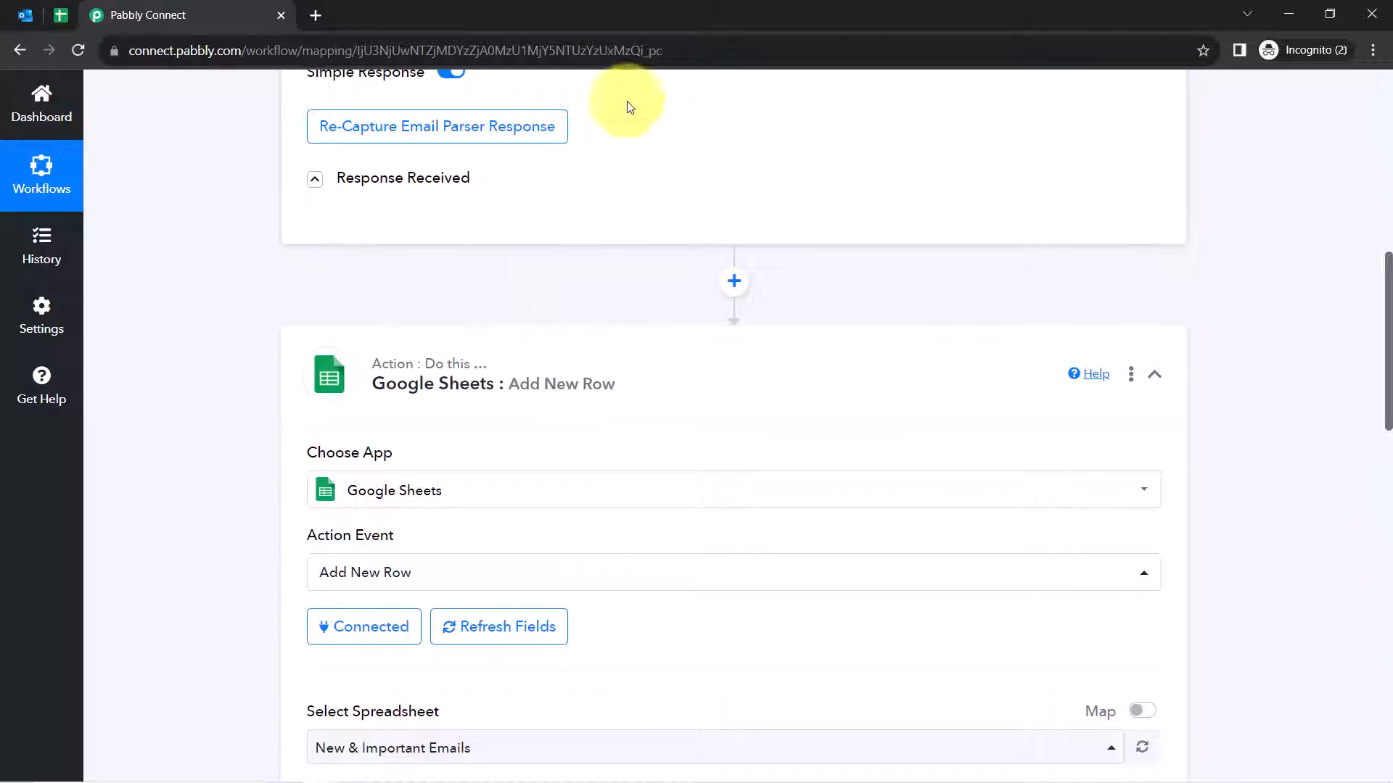
Map the Sender Name field of the Google Sheets action to From 0 Display from the Email Parser trigger
scroll(421, 510, down, 1)
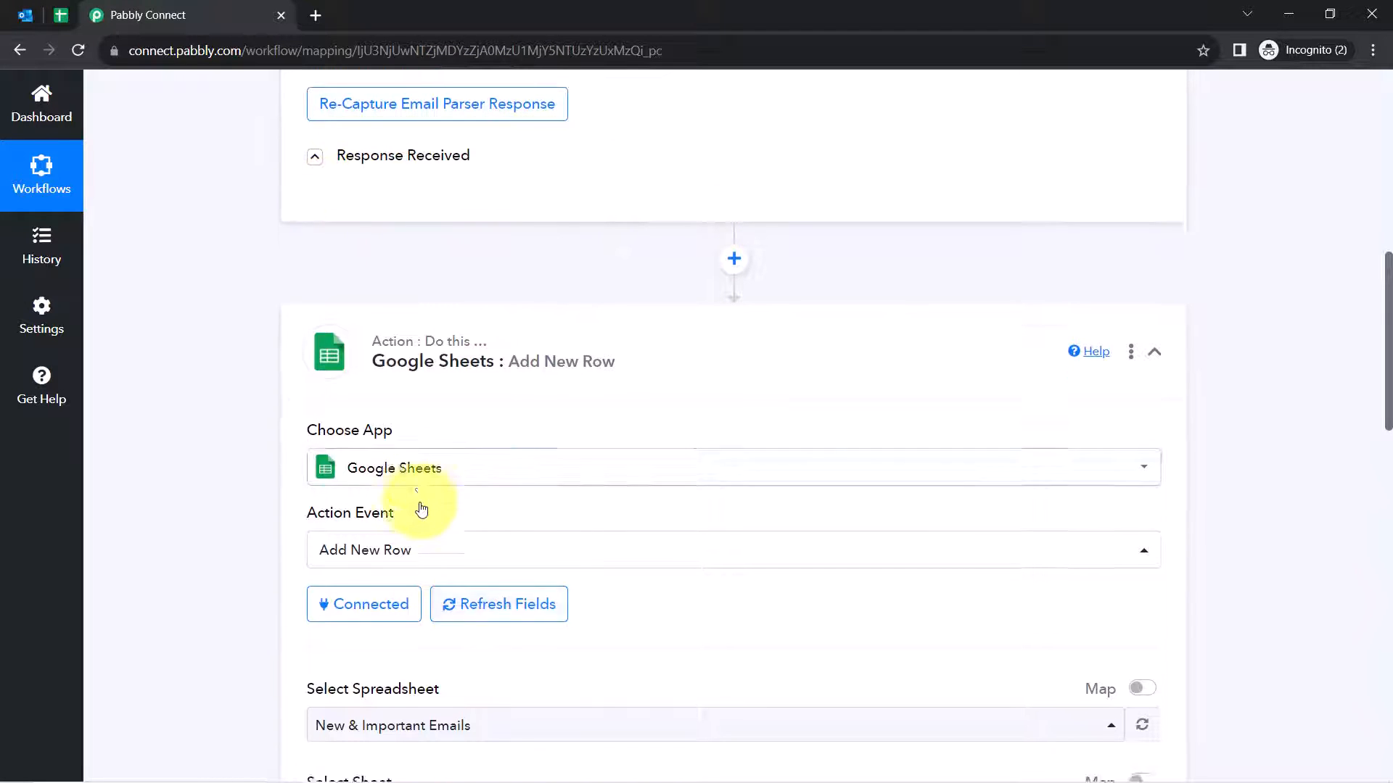
scroll(421, 510, down, 5)
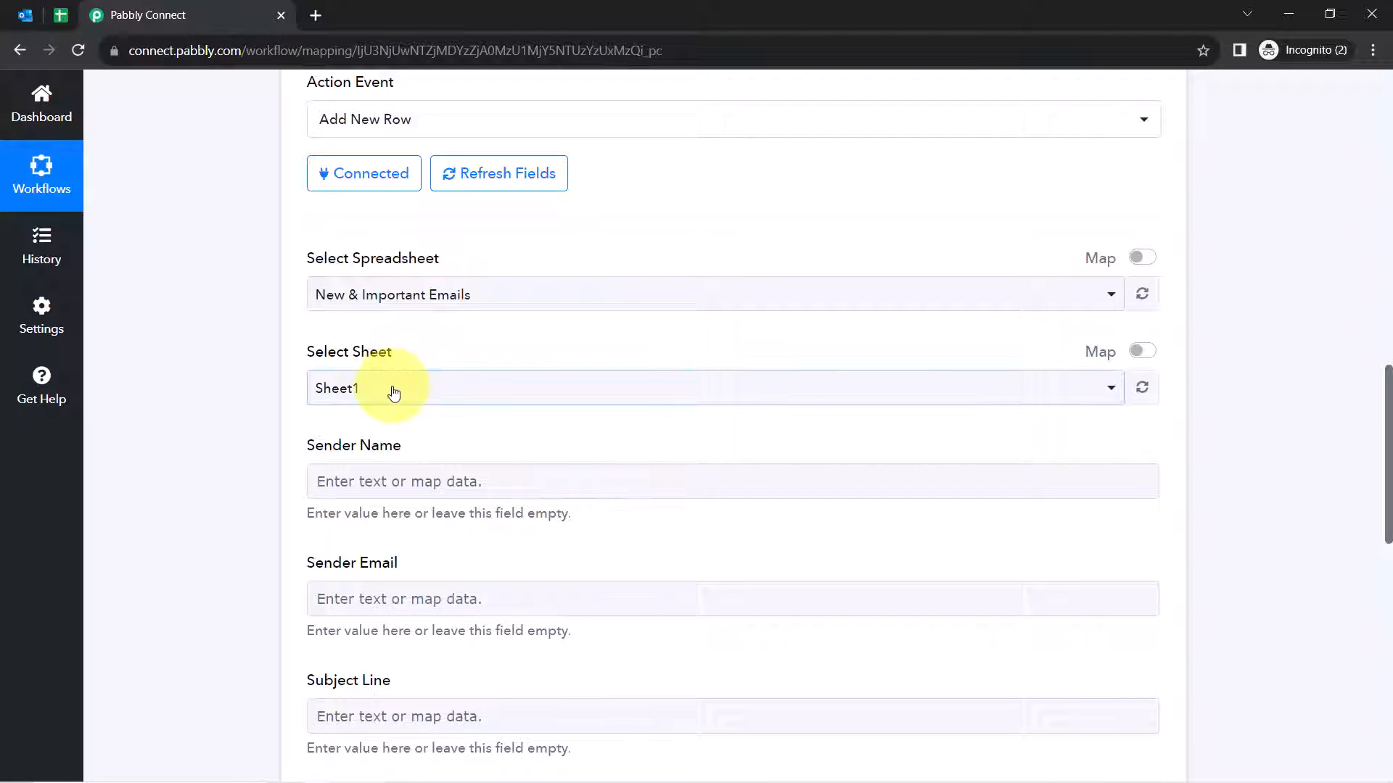
scroll(273, 447, down, 3)
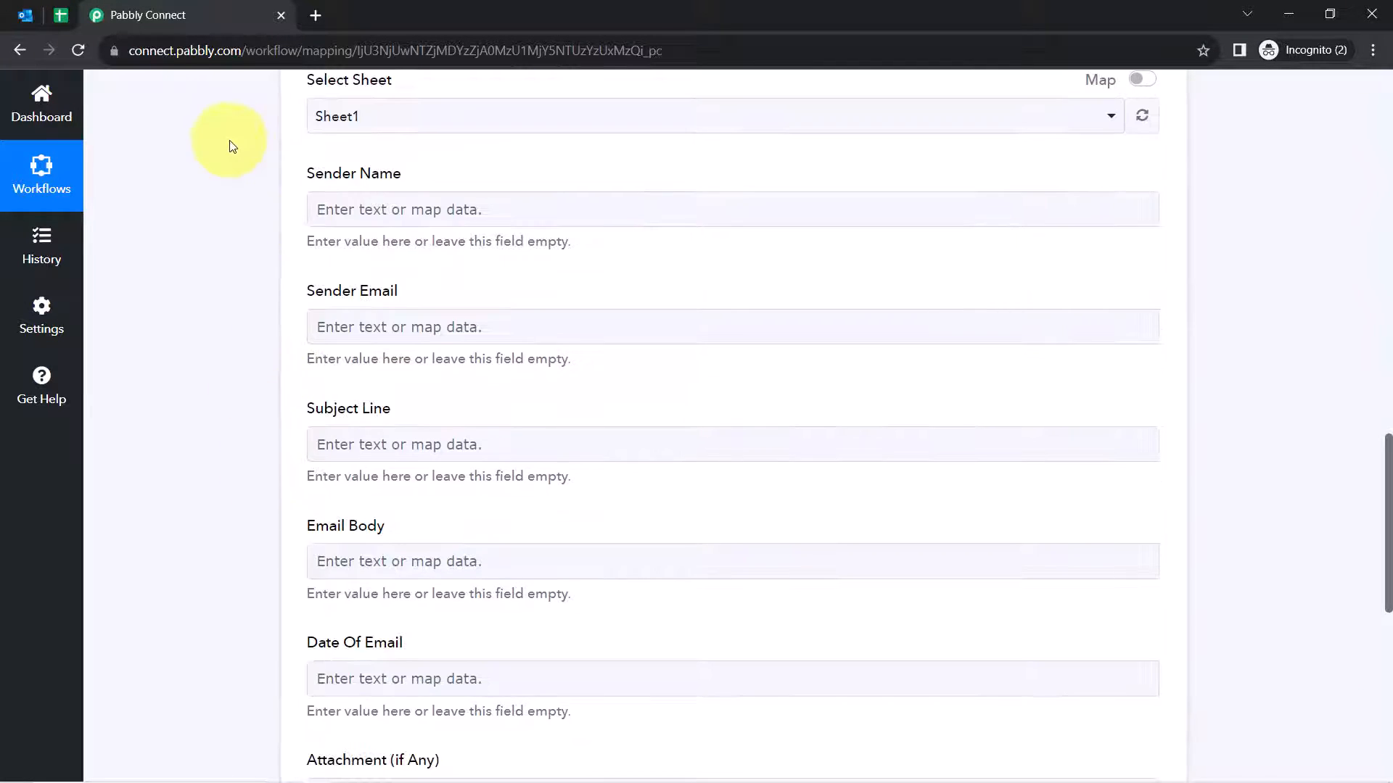
click(367, 212)
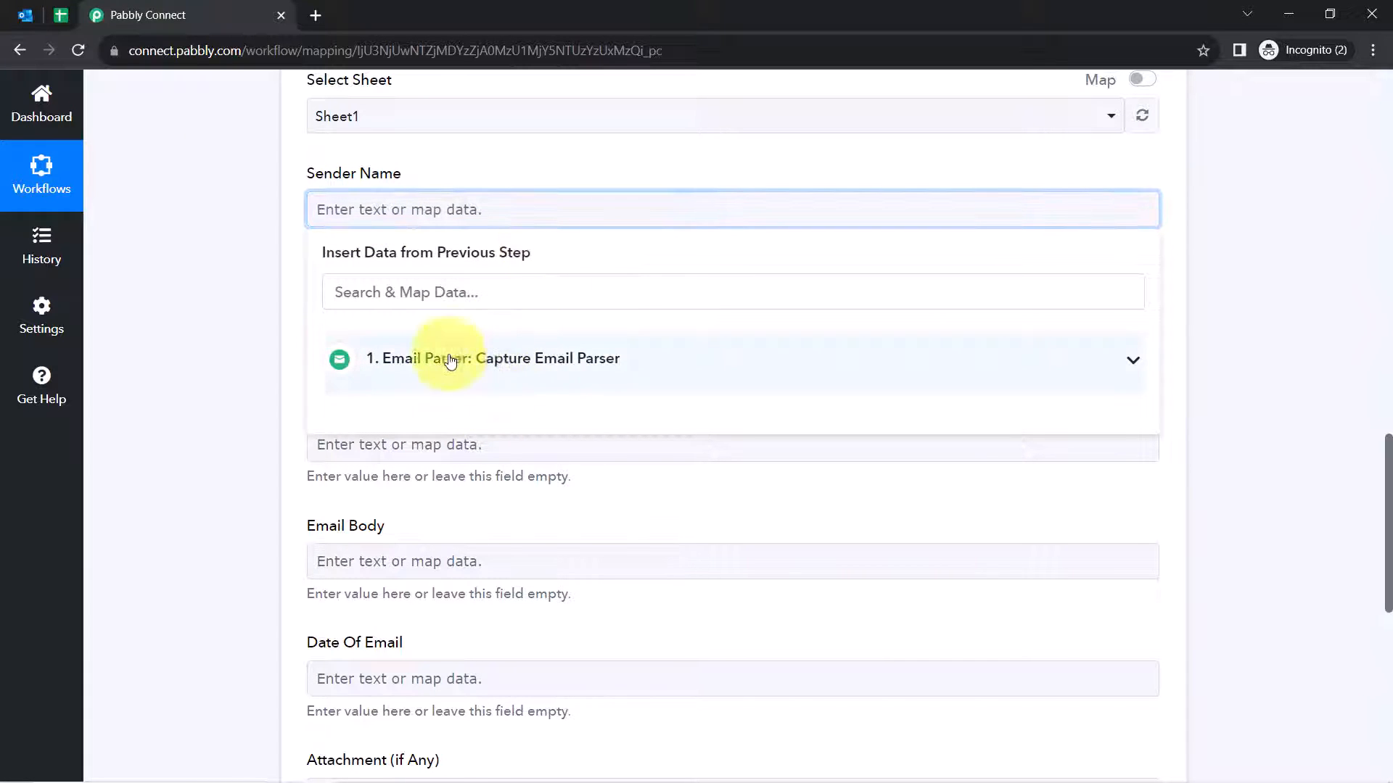
click(506, 353)
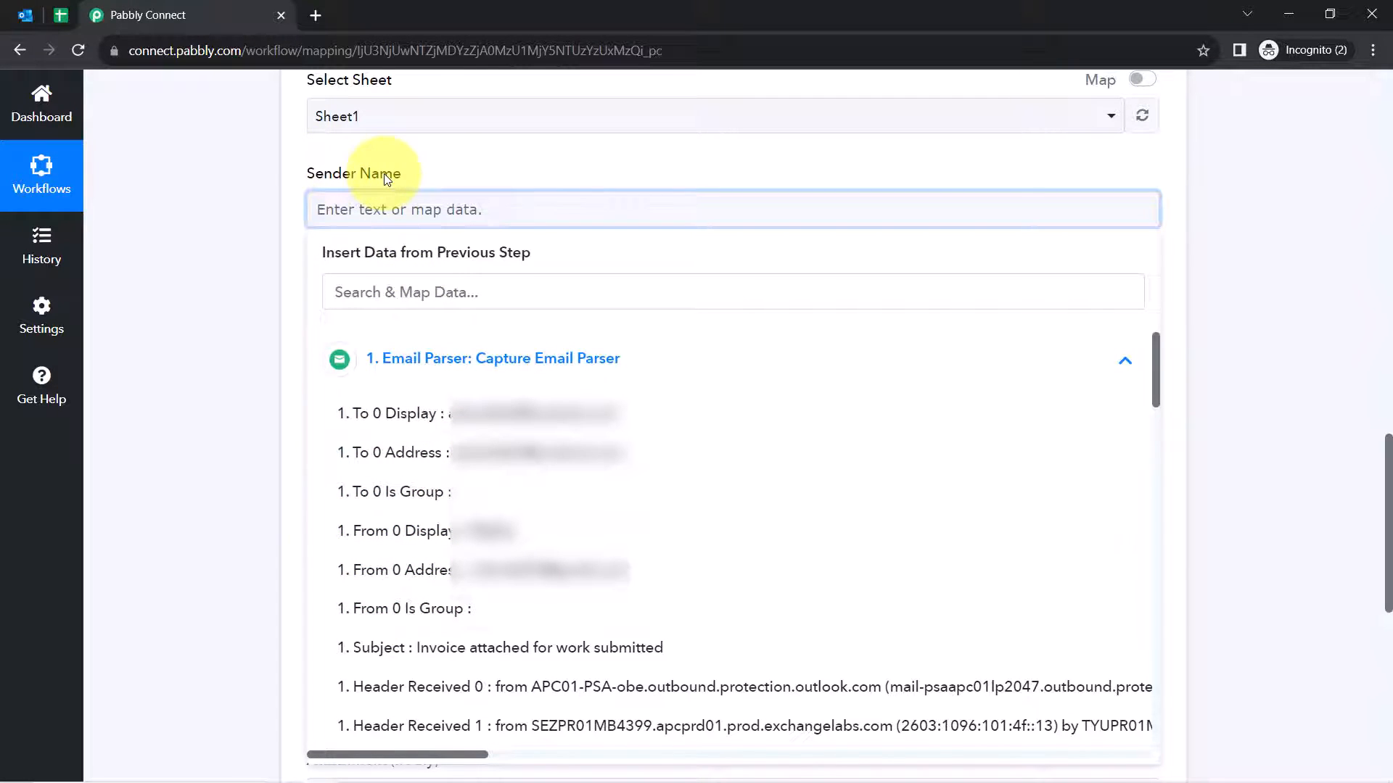
click(421, 541)
click(226, 234)
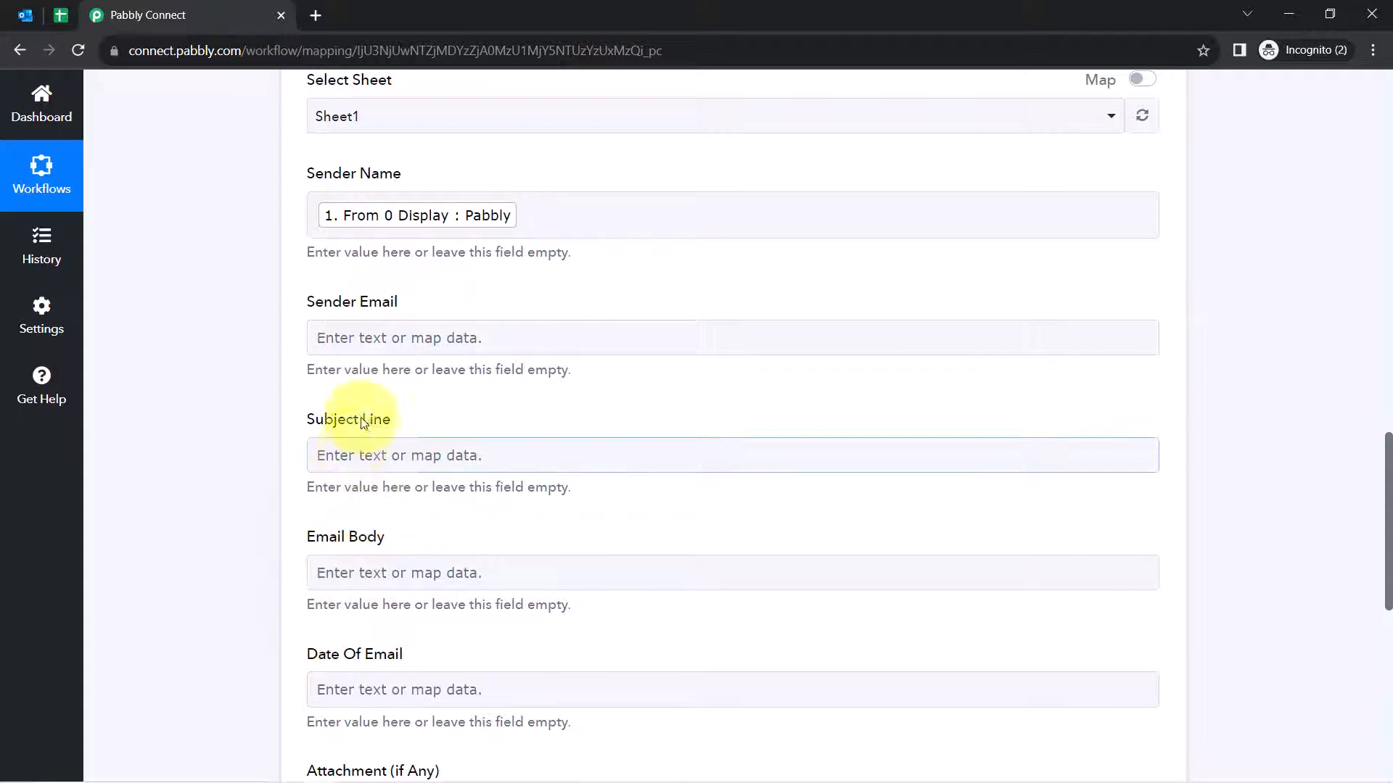
Search the Email Parser data for "@" and map the Sender Email field to From 0 Address
click(329, 341)
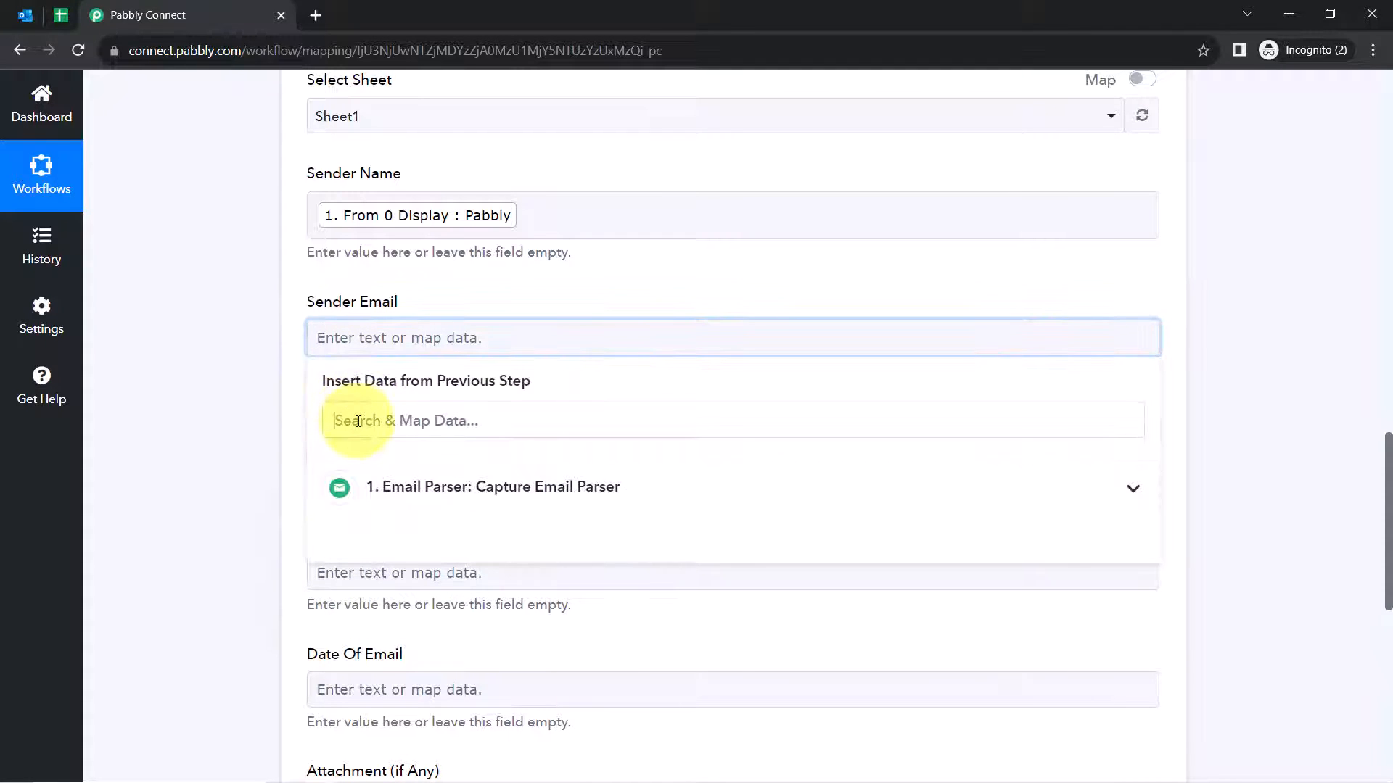
click(357, 422)
text(@)
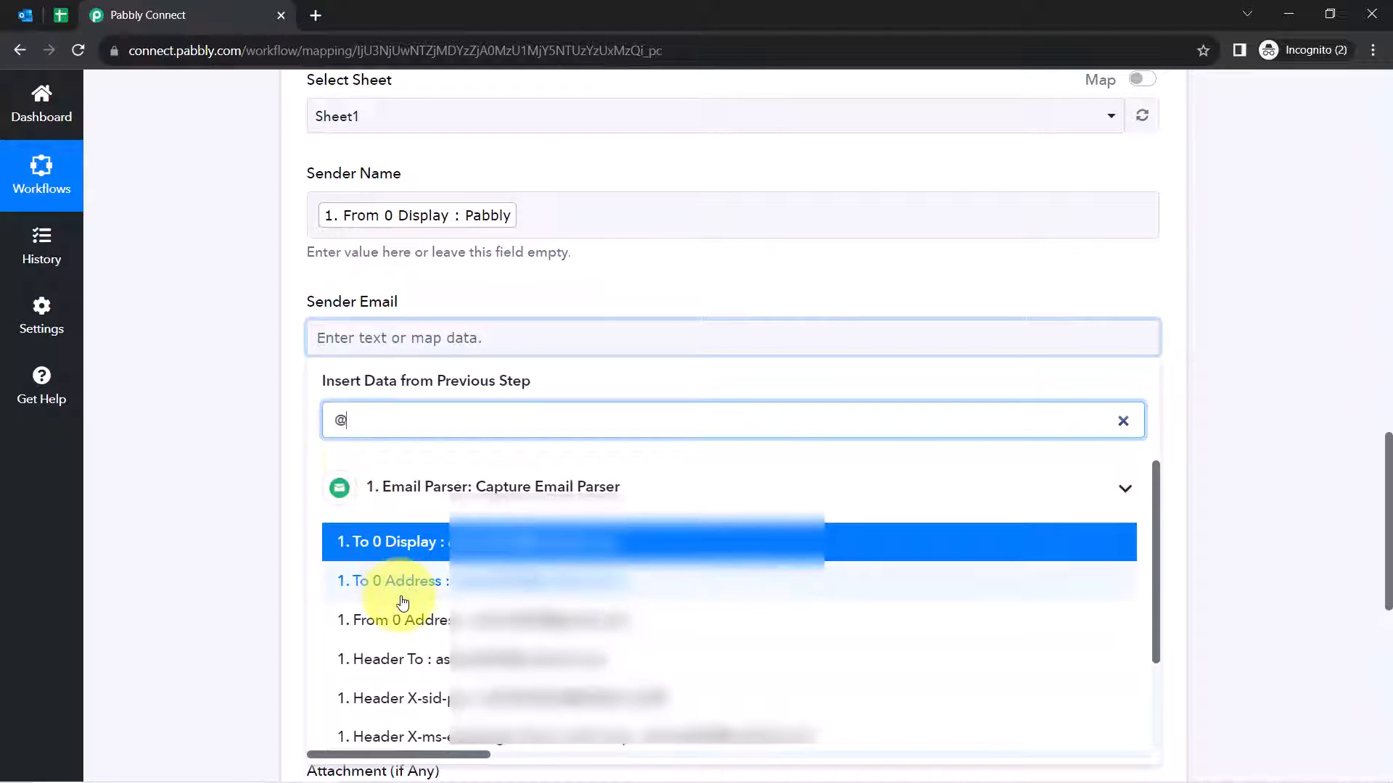
click(435, 625)
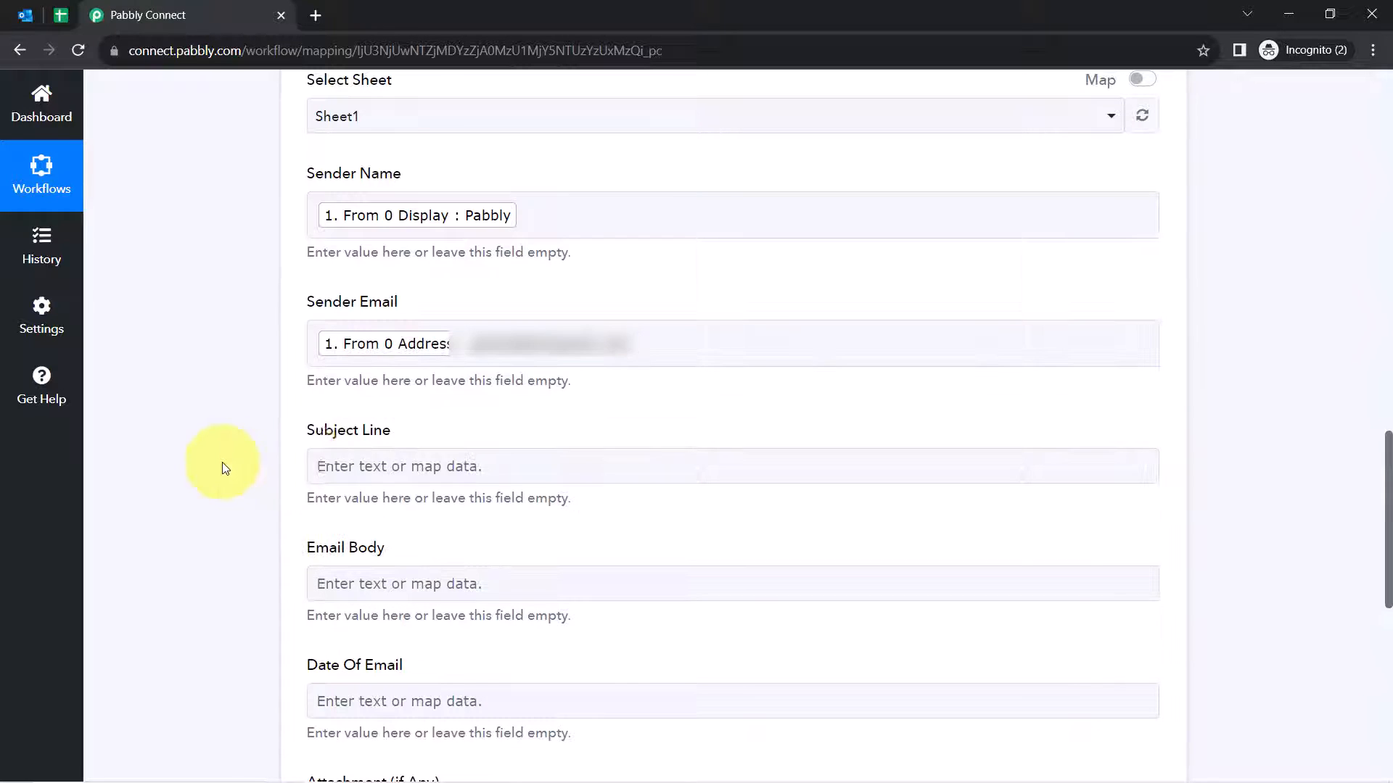
Search the trigger data for "subj" and map the Subject Line field to the Subject value
click(816, 464)
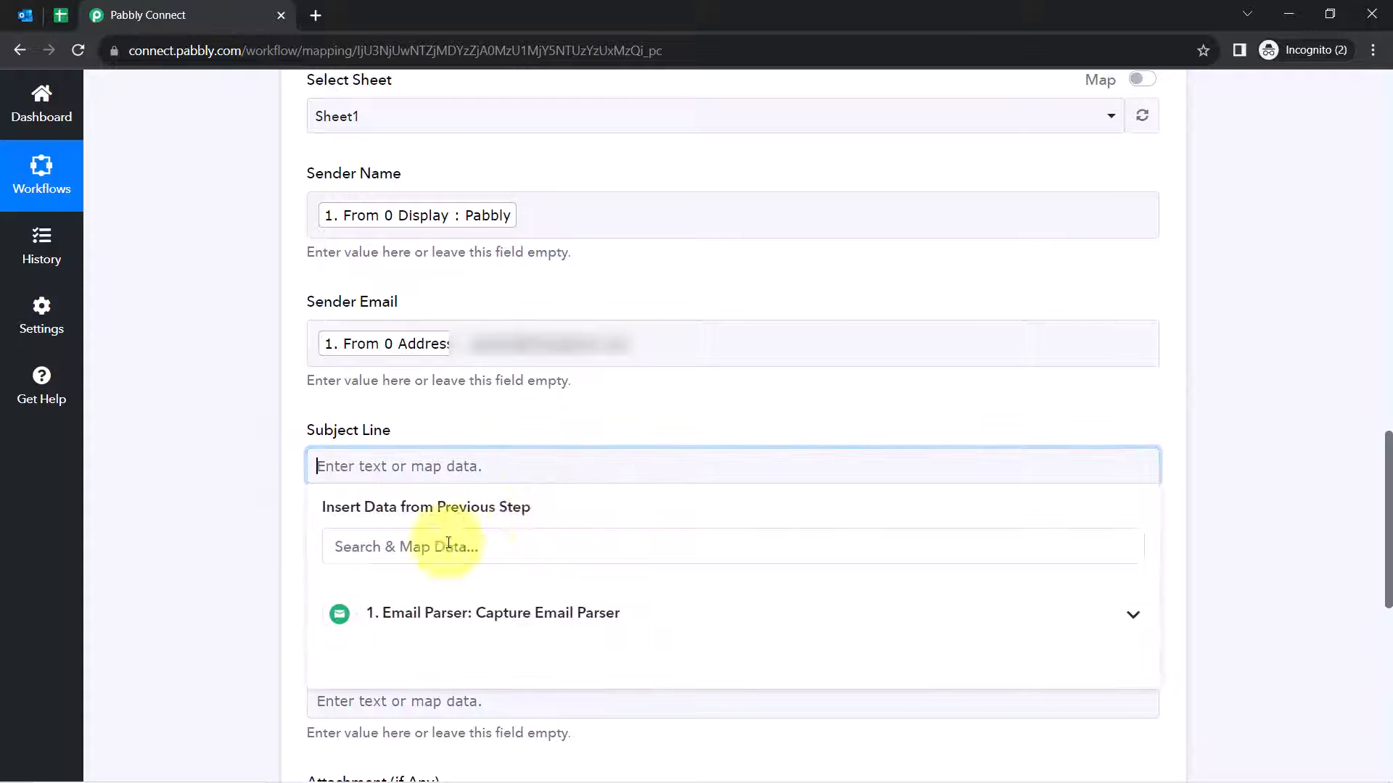
click(233, 481)
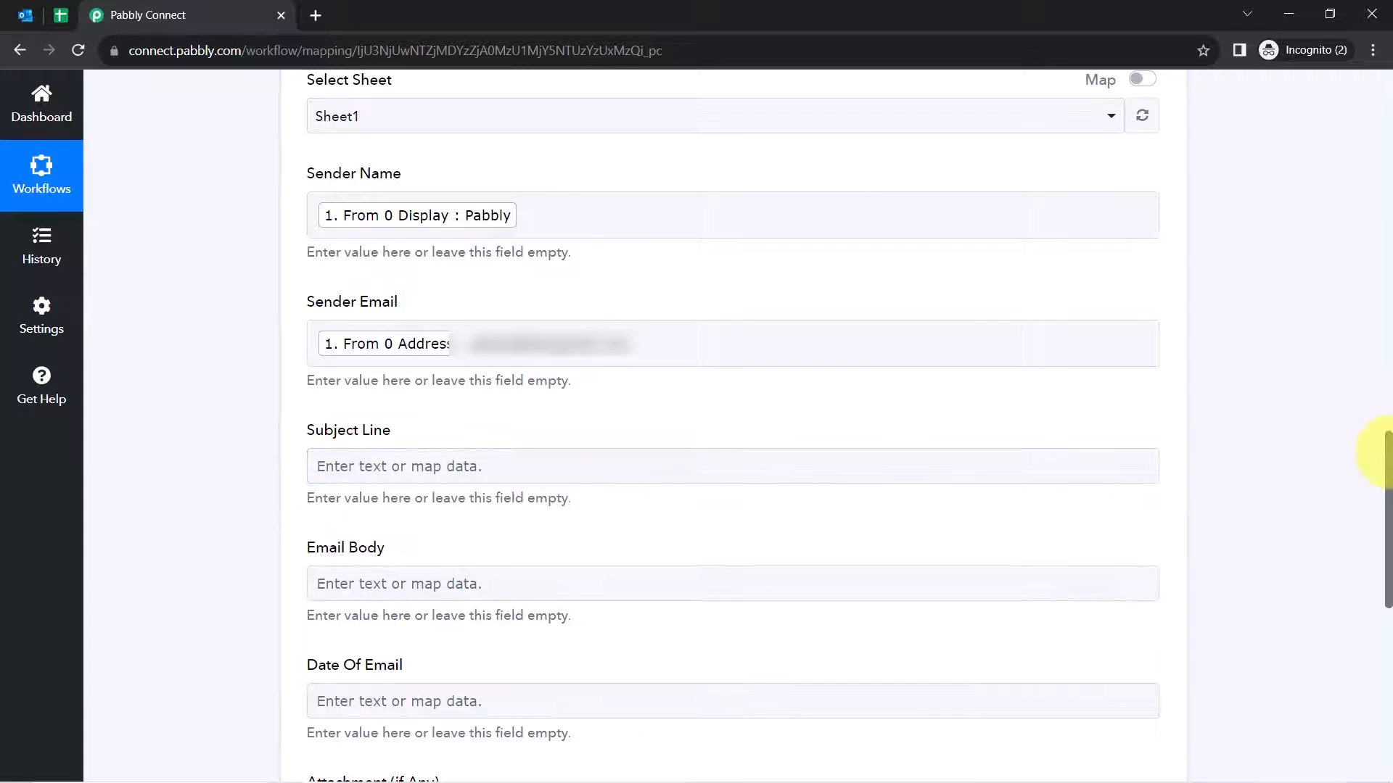
drag(1388, 457, 1386, 535)
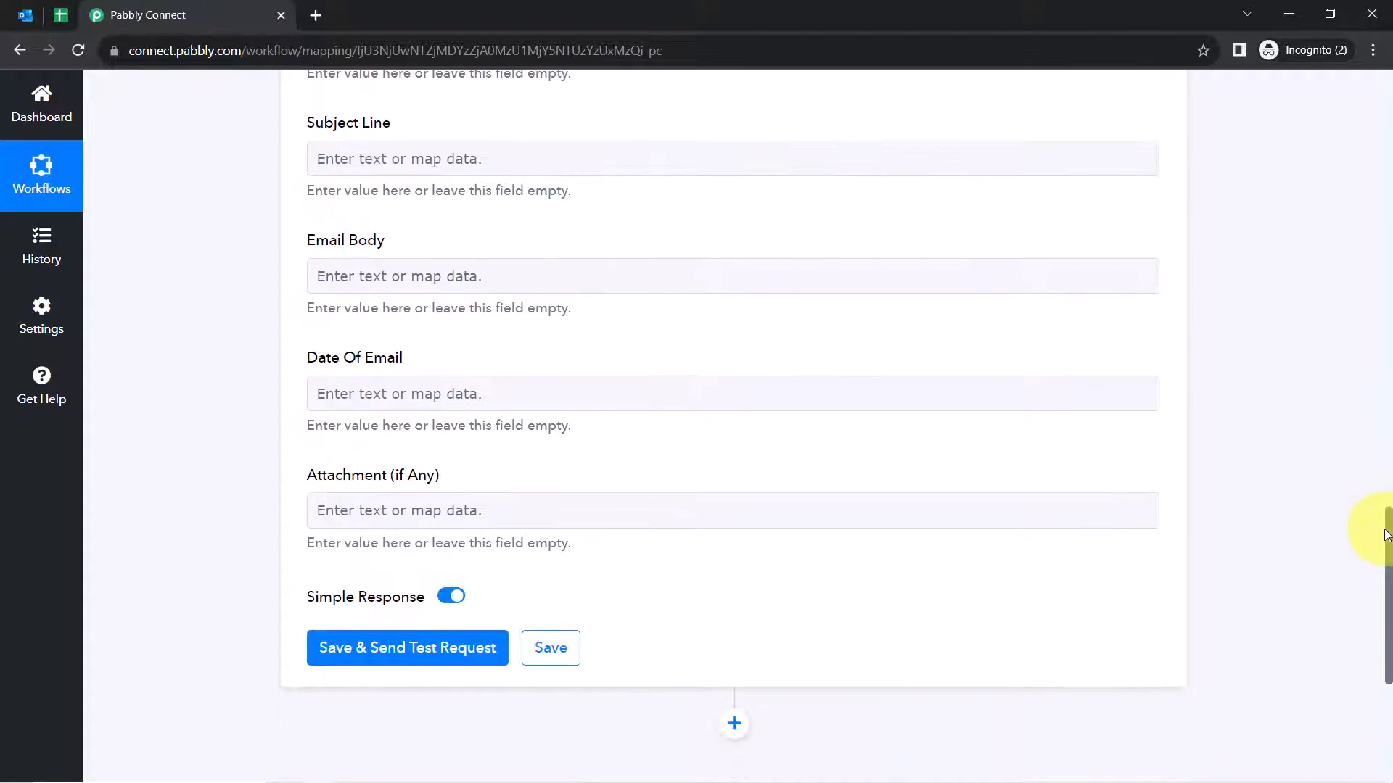
click(413, 160)
click(338, 240)
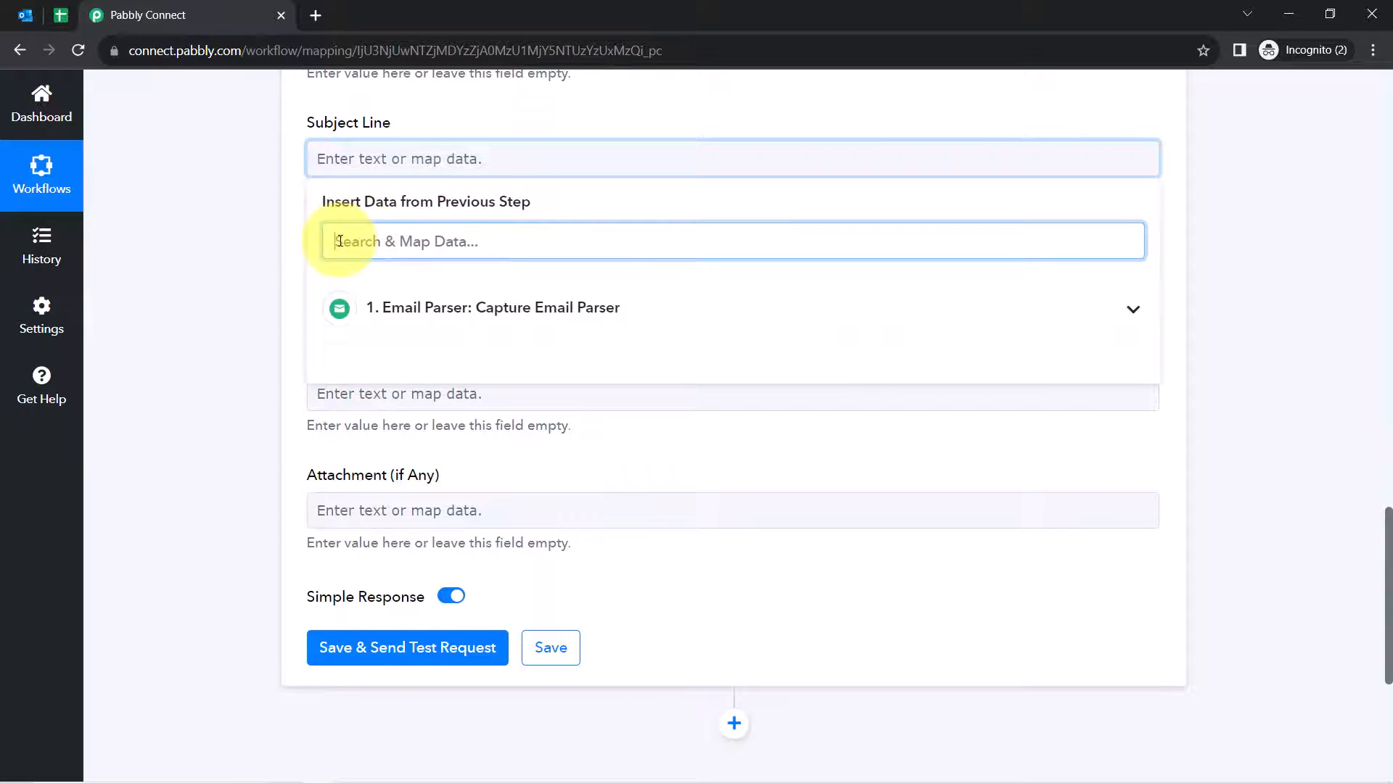
text(subj)
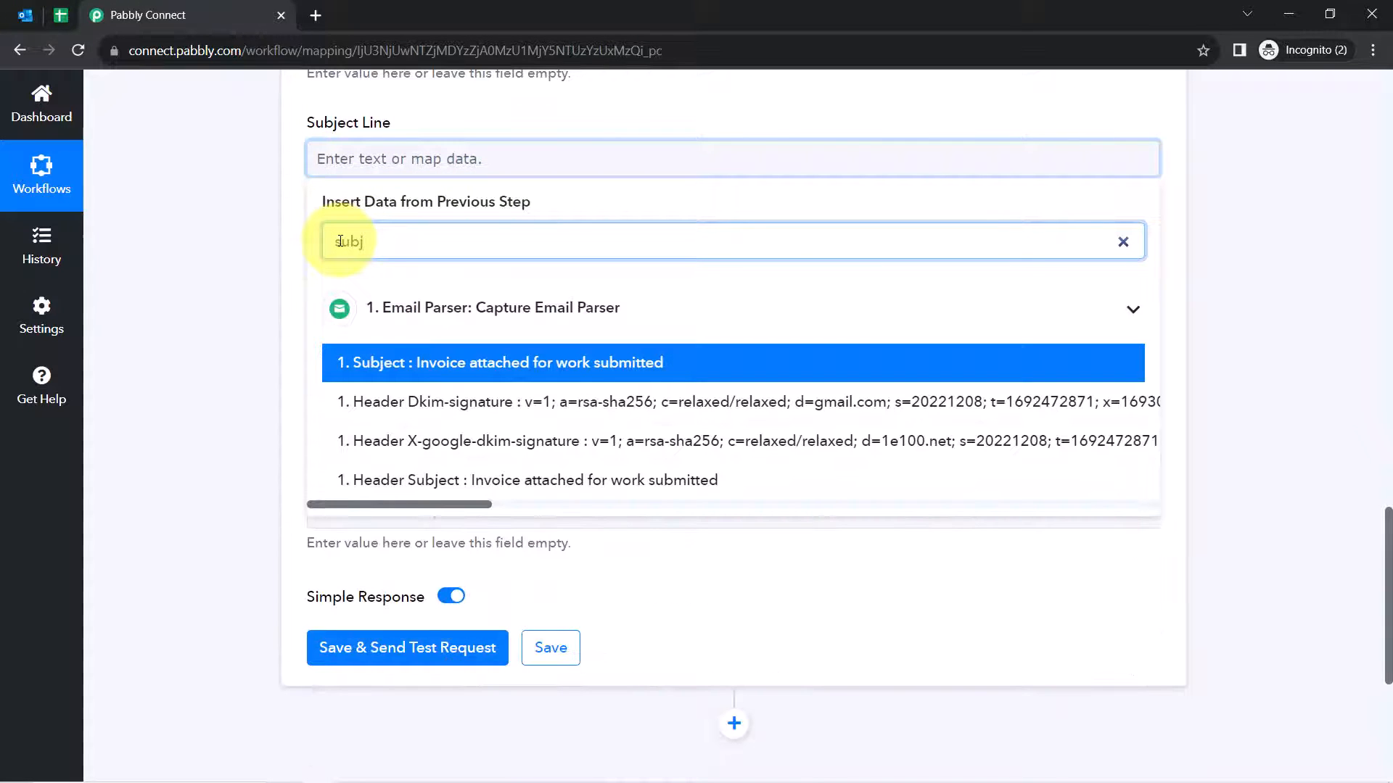
mouse_move(14, 20)
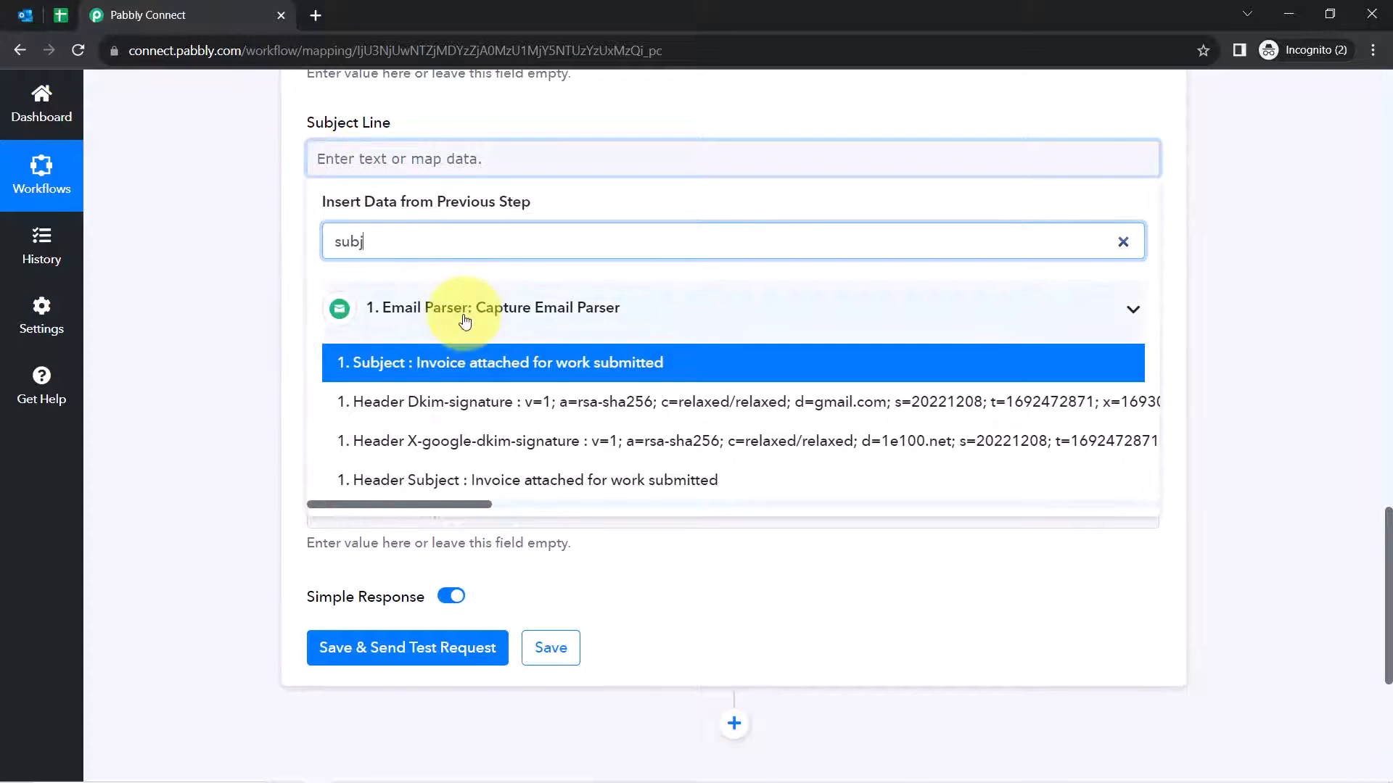
click(396, 369)
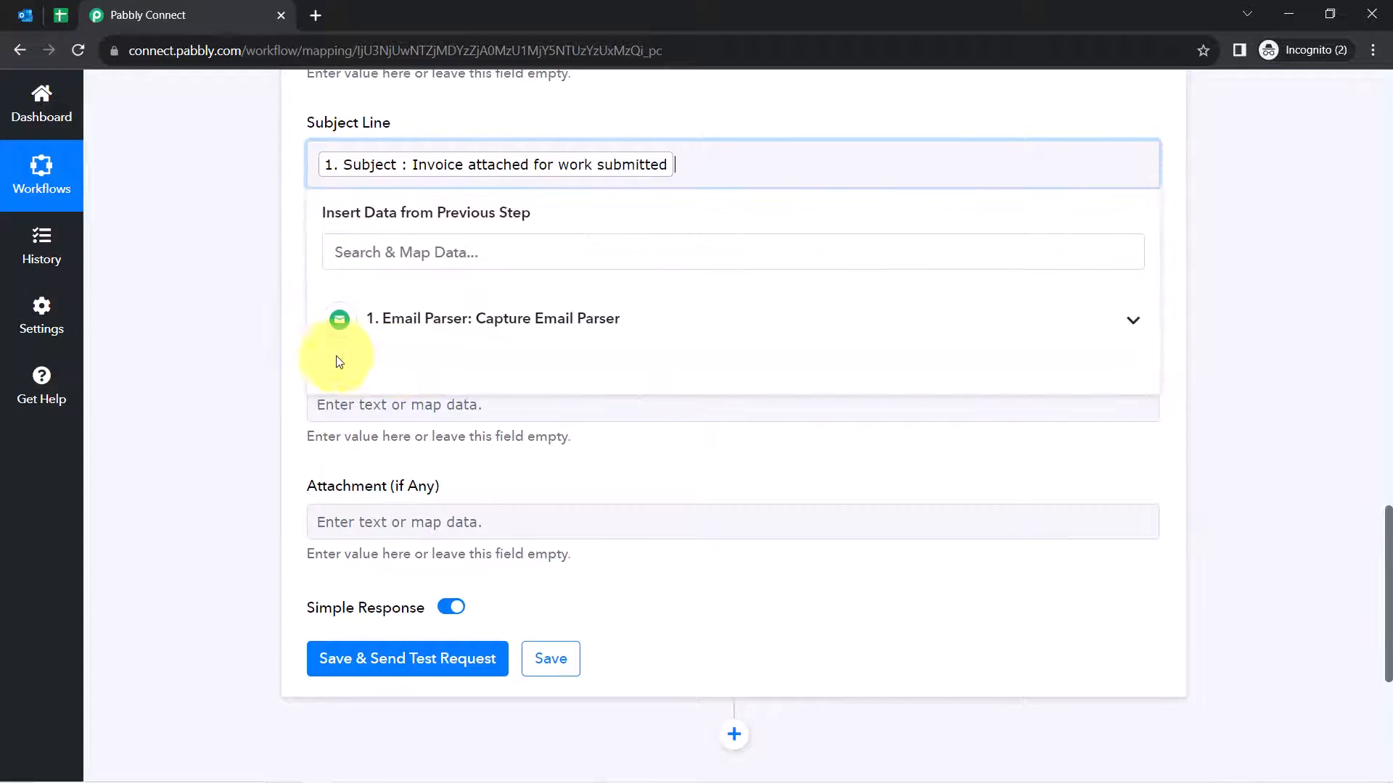
click(274, 360)
Search the trigger data for "body" and map the Email Body field to Body Text
click(348, 303)
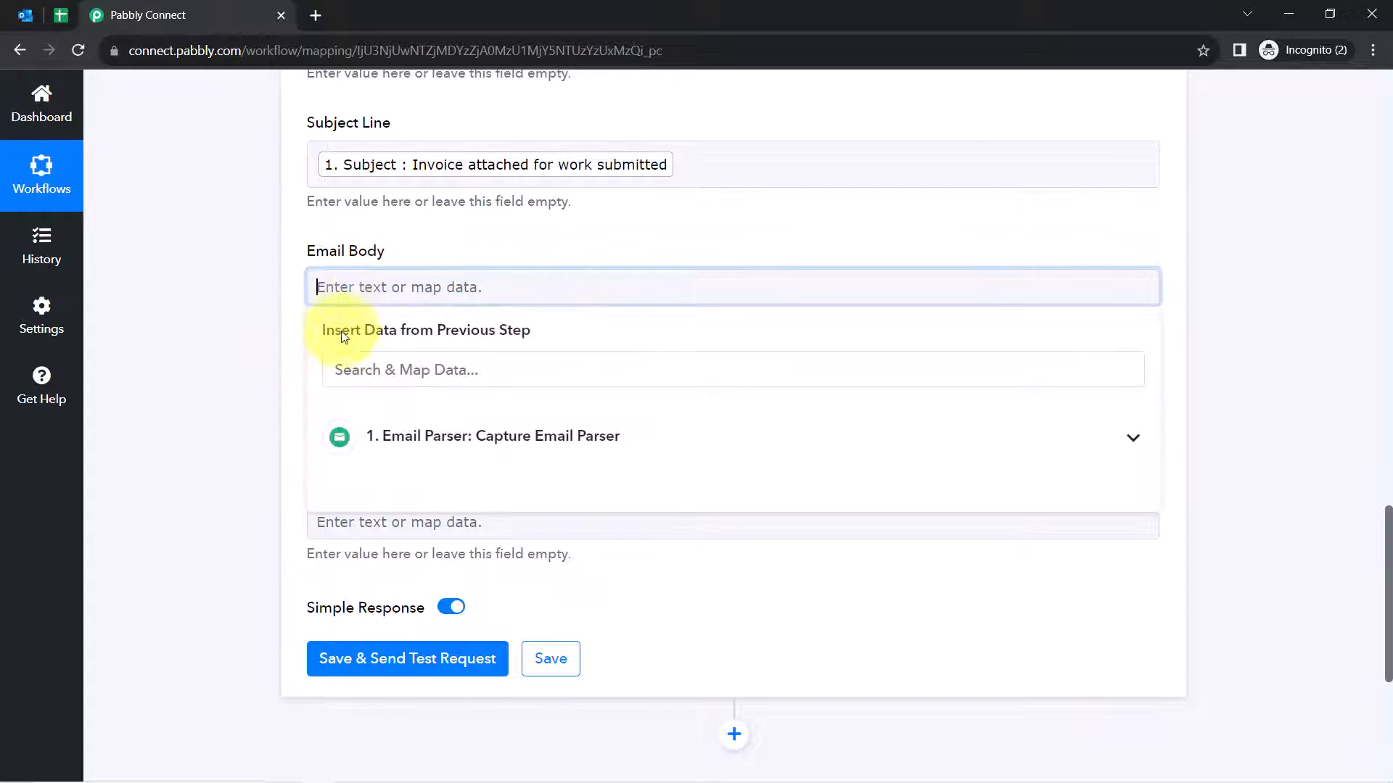
click(341, 371)
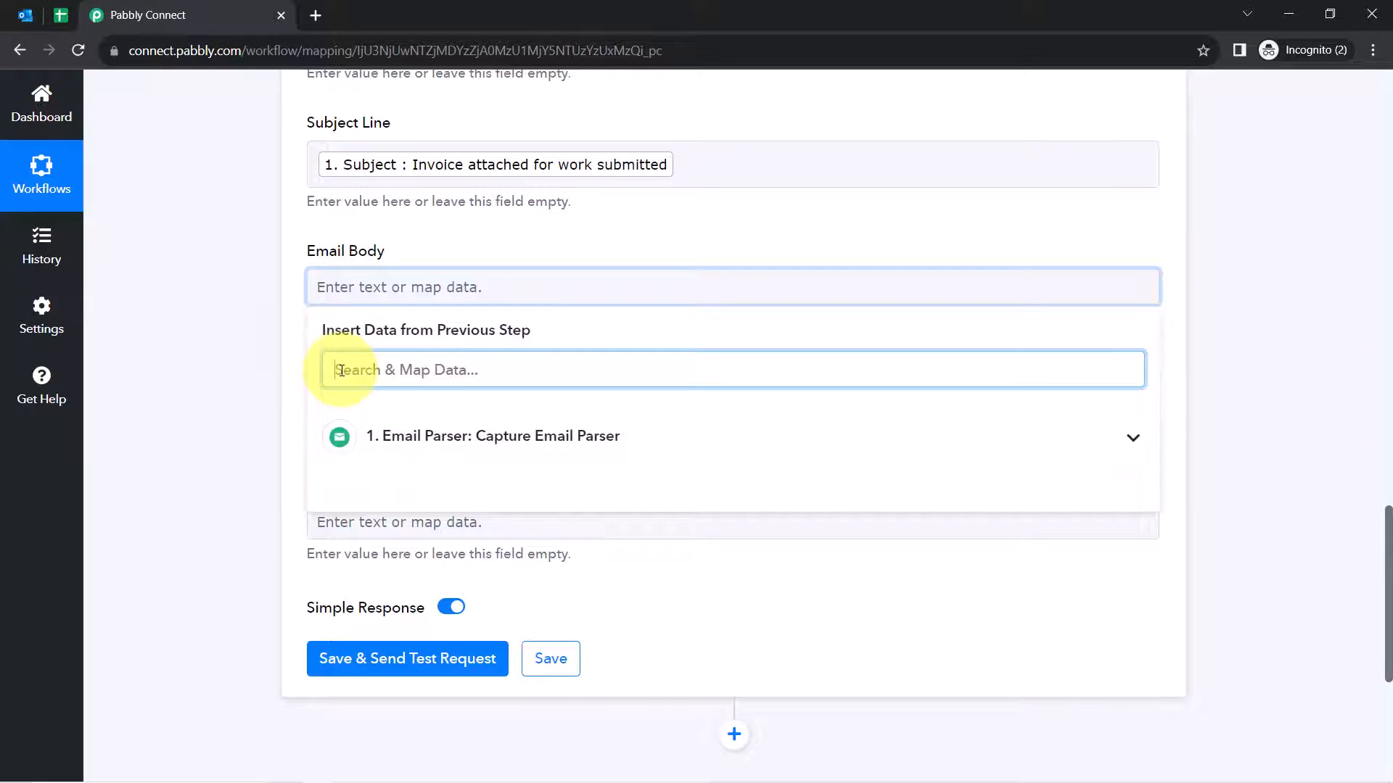
text(body)
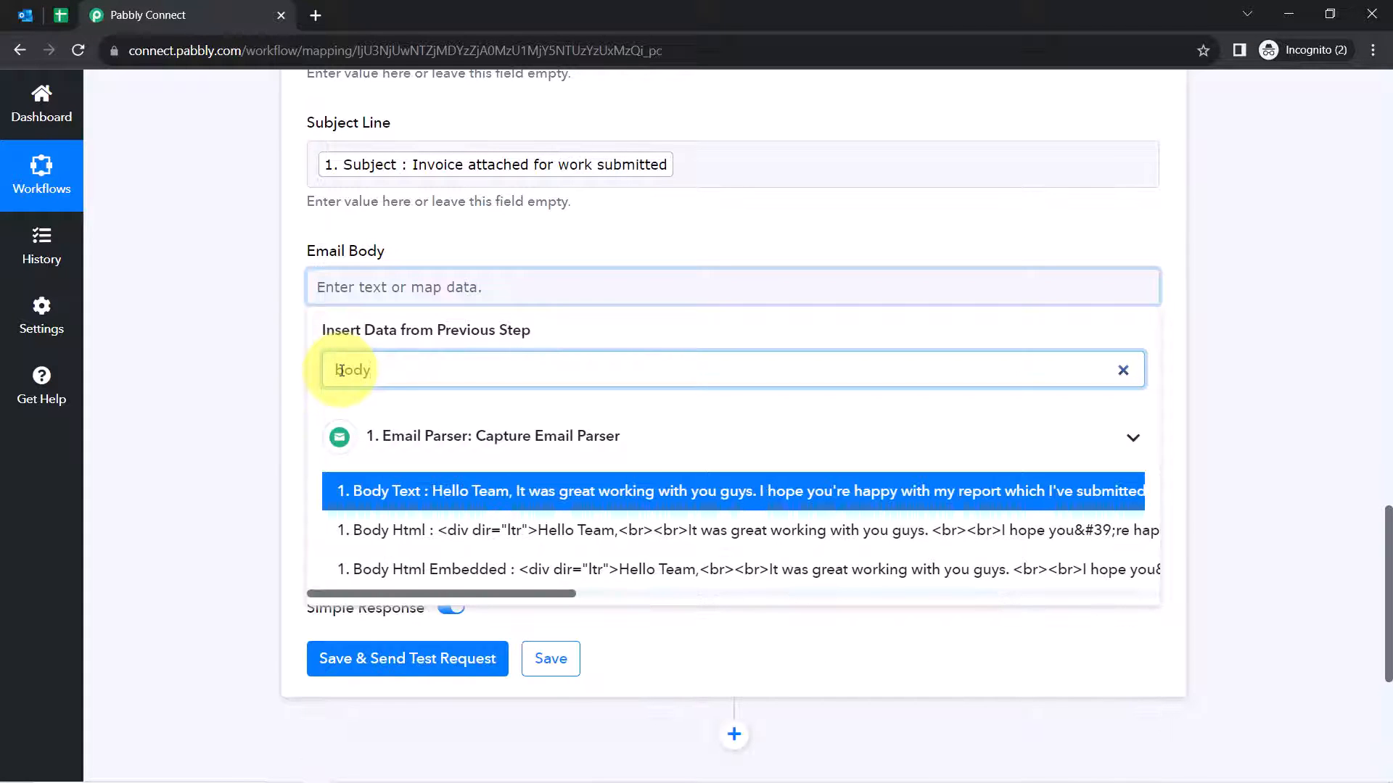
click(535, 505)
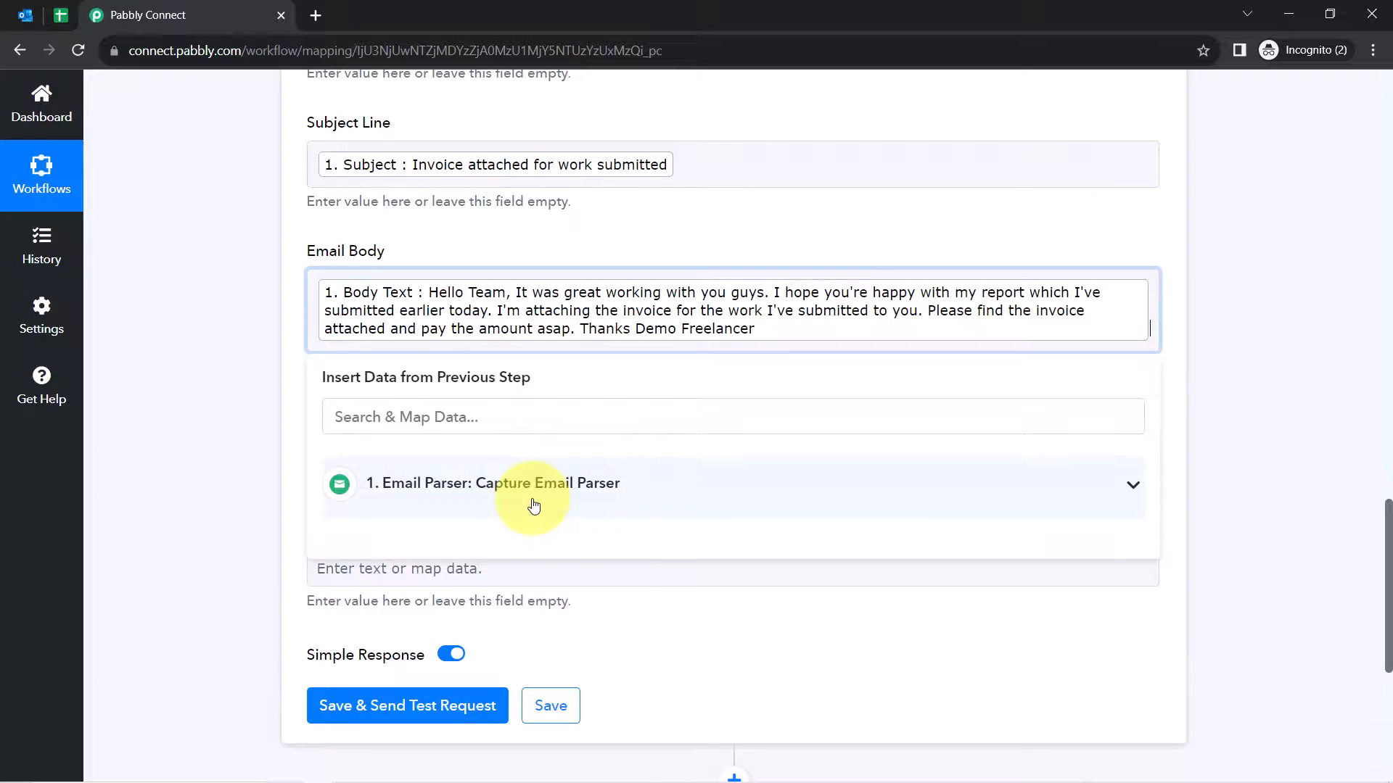
click(275, 364)
Search the trigger data for "date" and map the Date Of Email field to Header Date
click(413, 450)
click(368, 521)
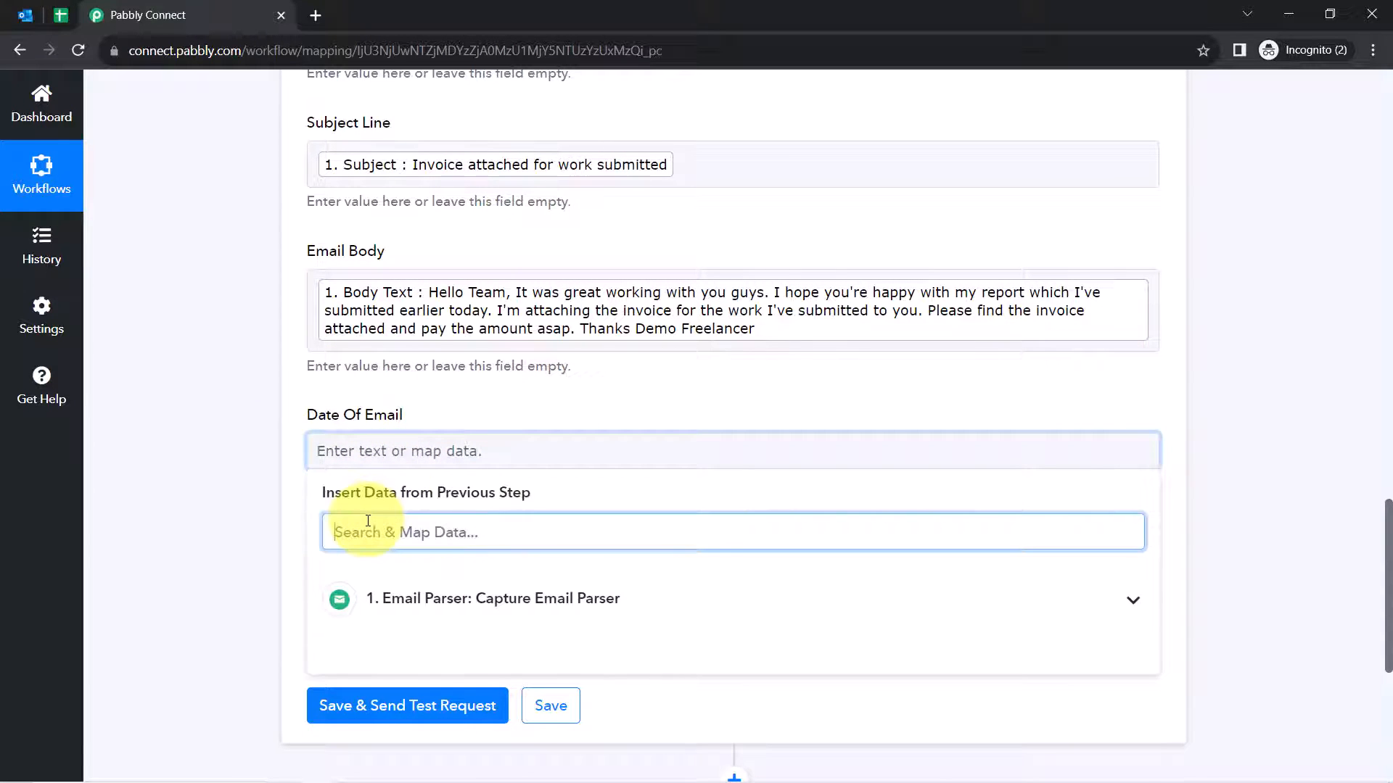
text(date)
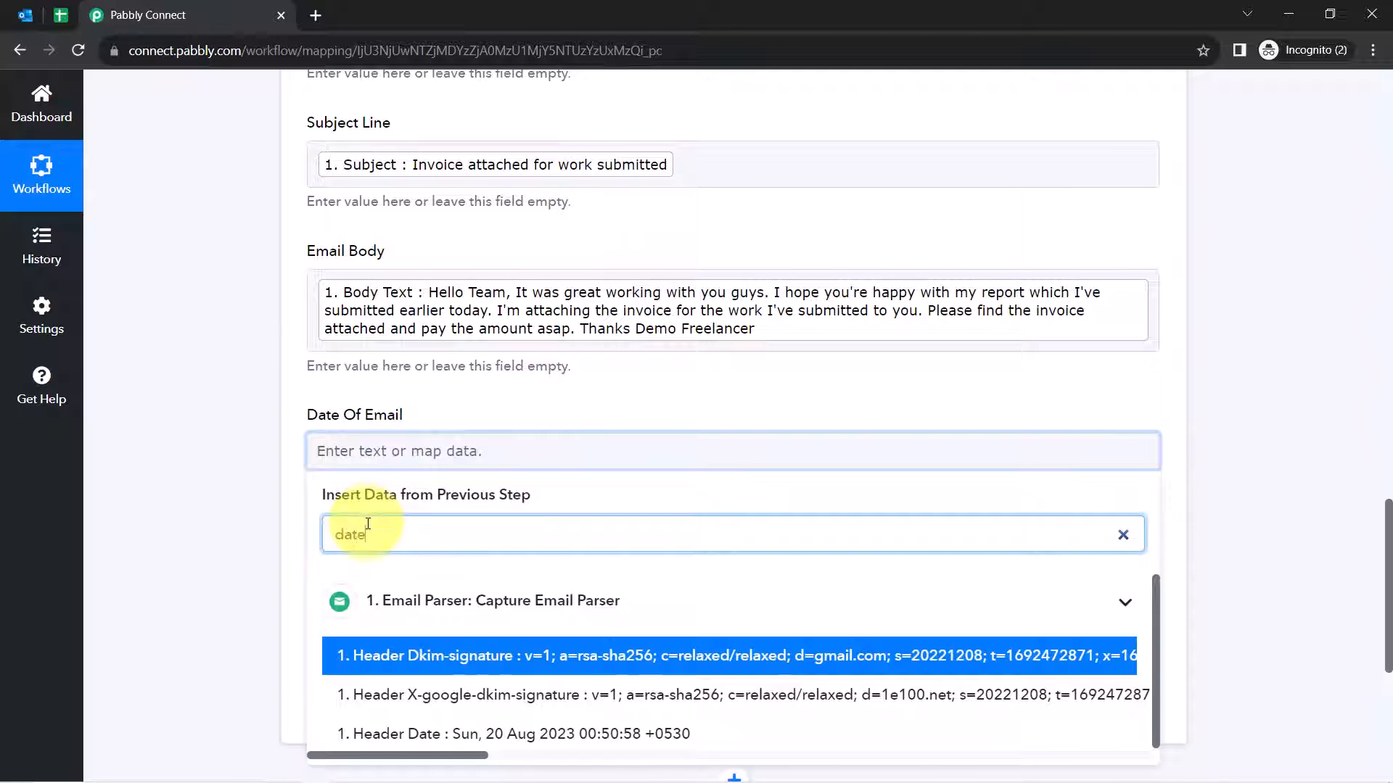
scroll(367, 523, down, 3)
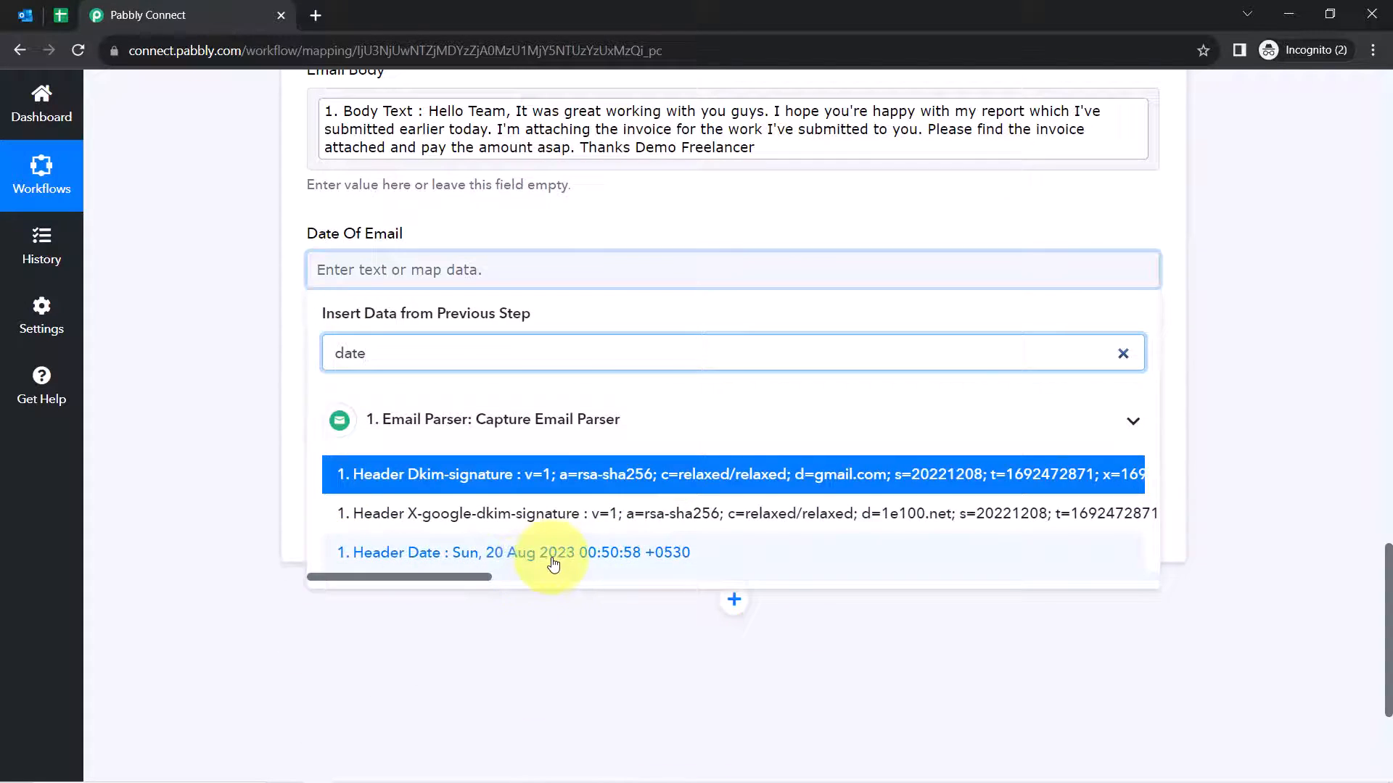
click(553, 564)
click(218, 333)
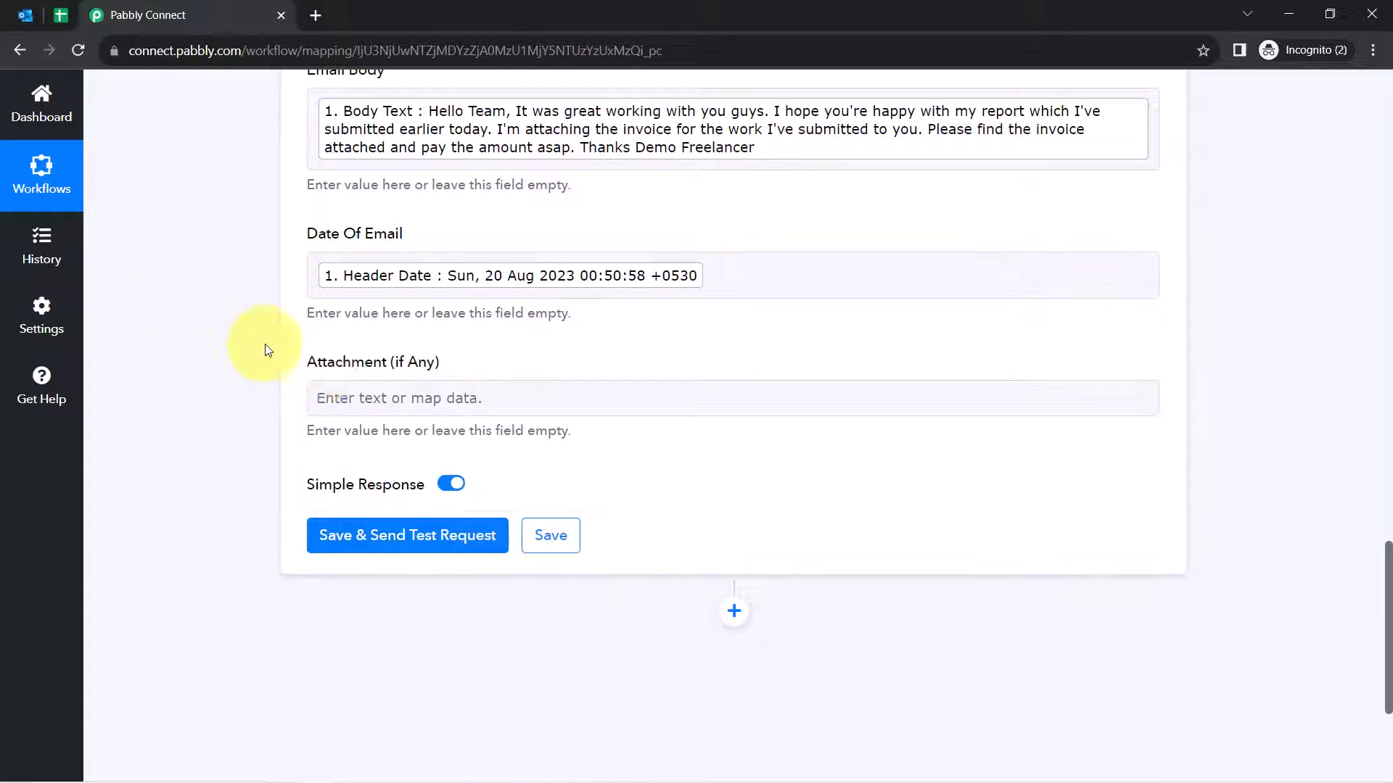
Search the trigger data for "link" and map the Attachment (if Any) field to Attachment Links 0
click(404, 415)
click(362, 484)
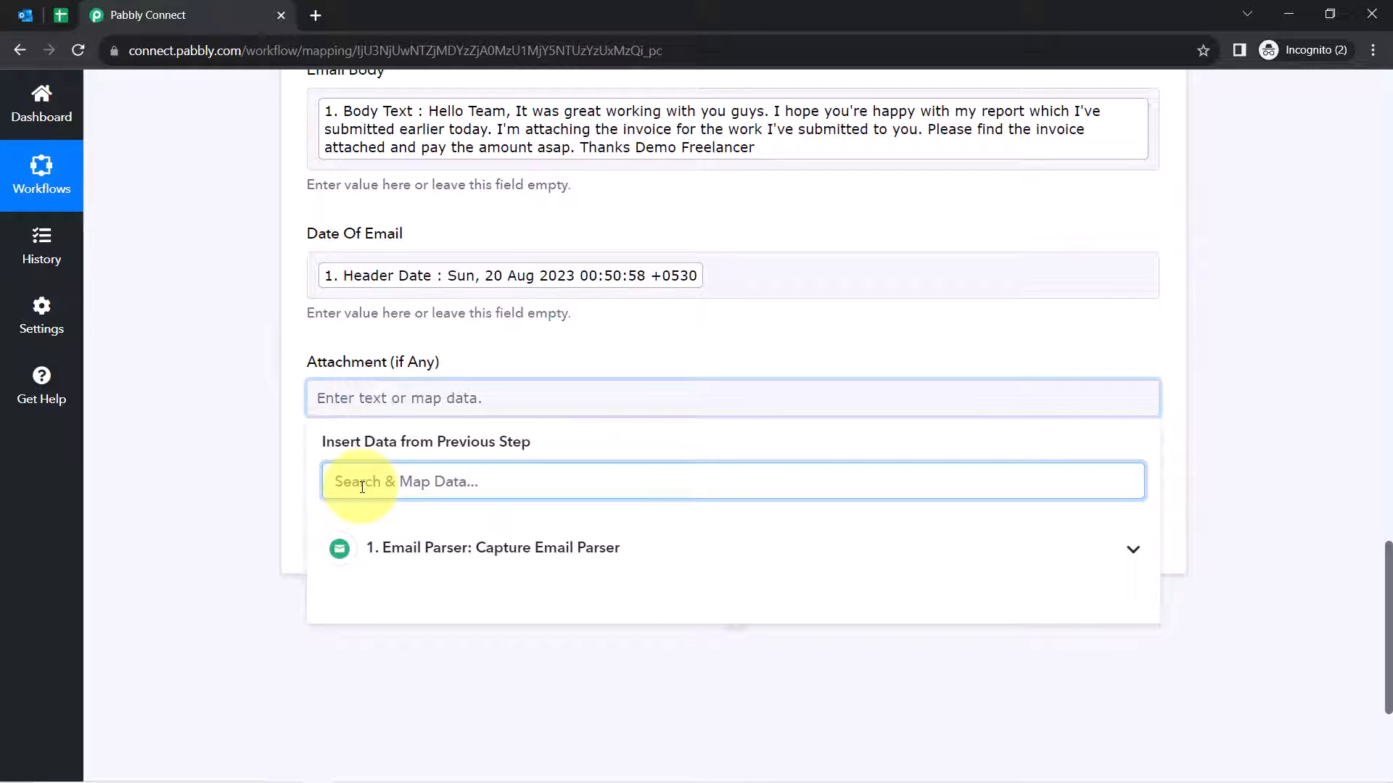
text(att)
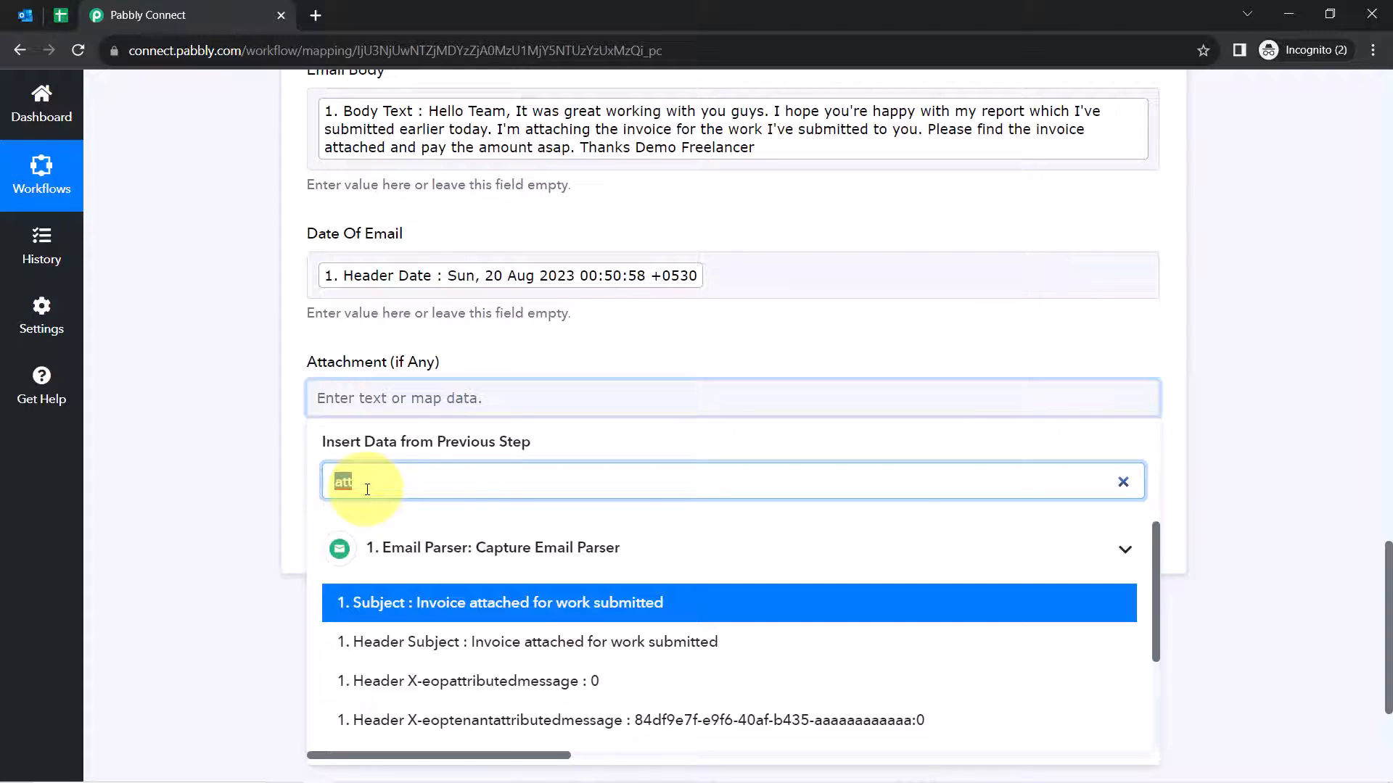
text(link)
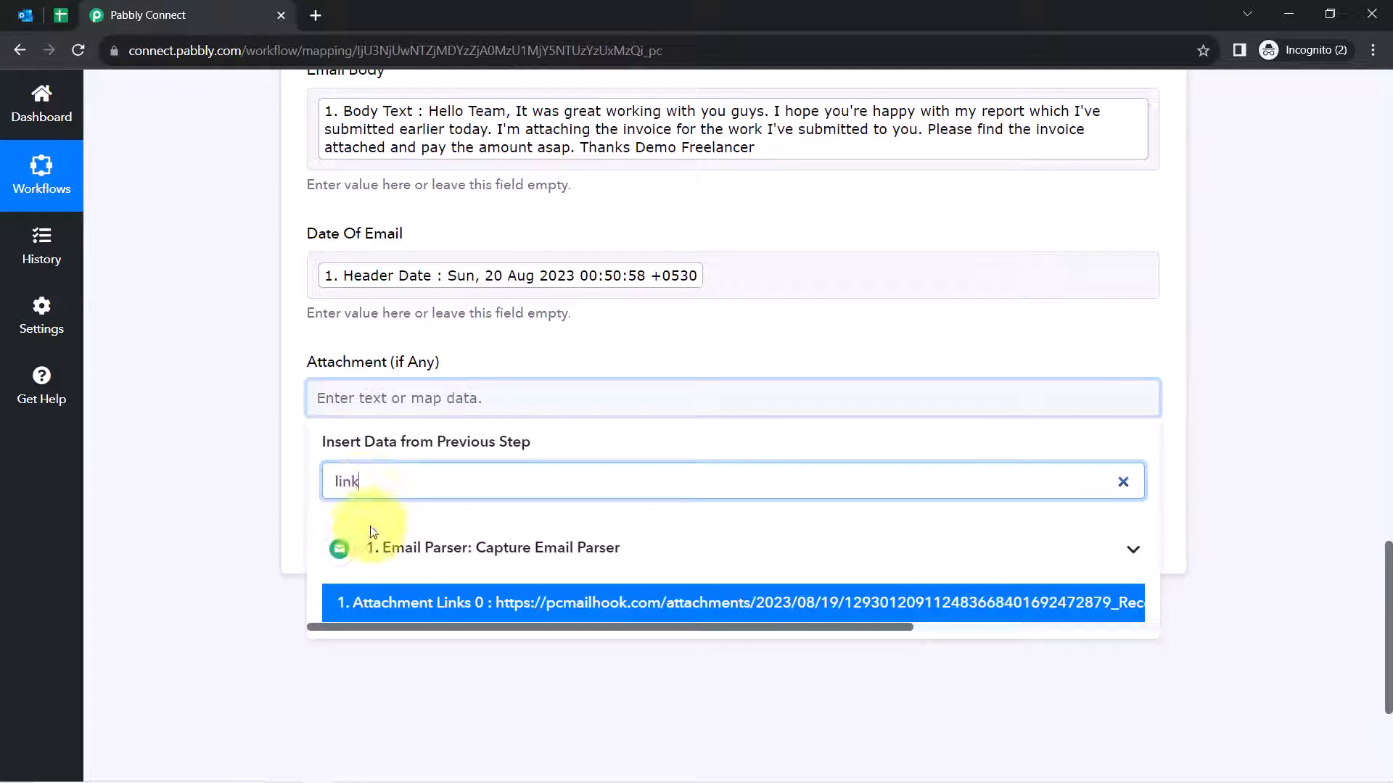
click(403, 604)
click(283, 415)
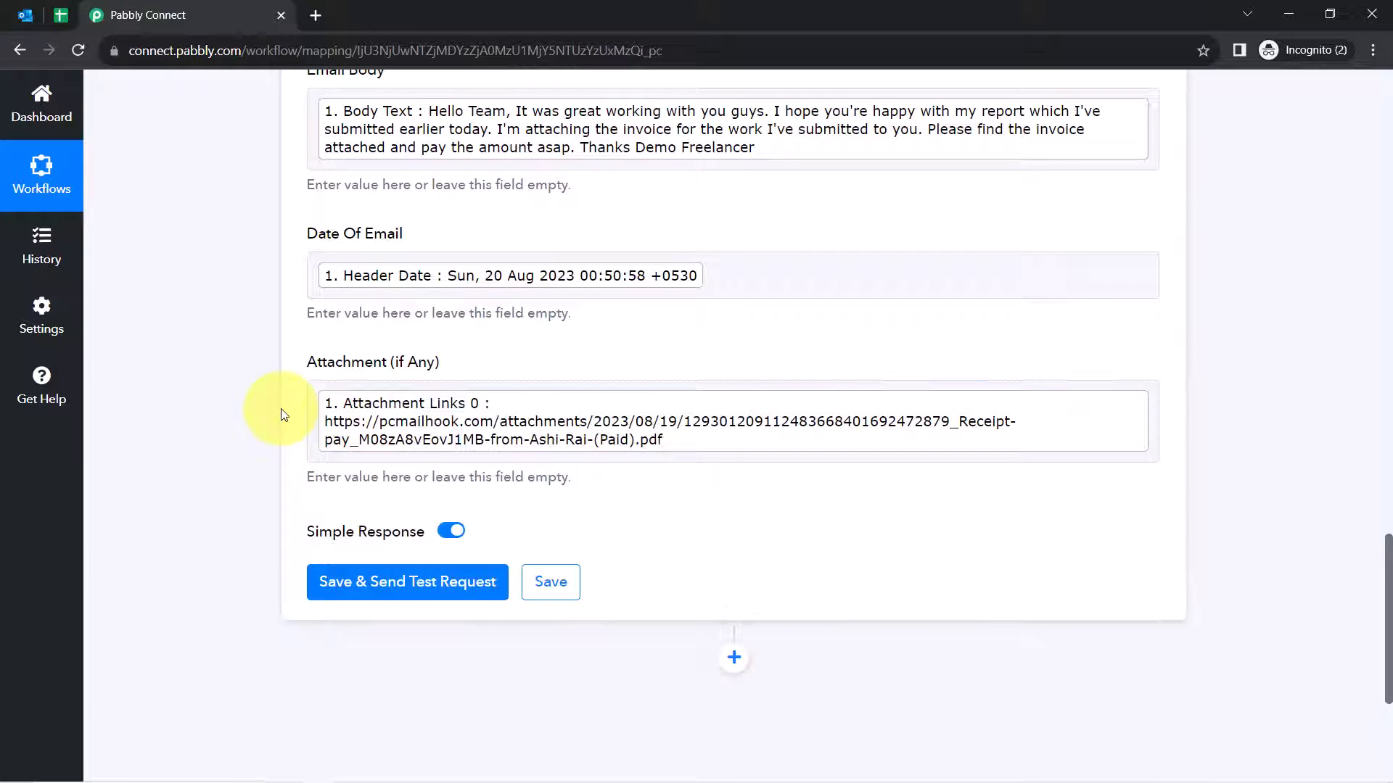
Save the Google Sheets action with a test request, and switch to the New & Important Emails spreadsheet in Google Sheets
scroll(292, 426, up, 8)
scroll(590, 290, down, 10)
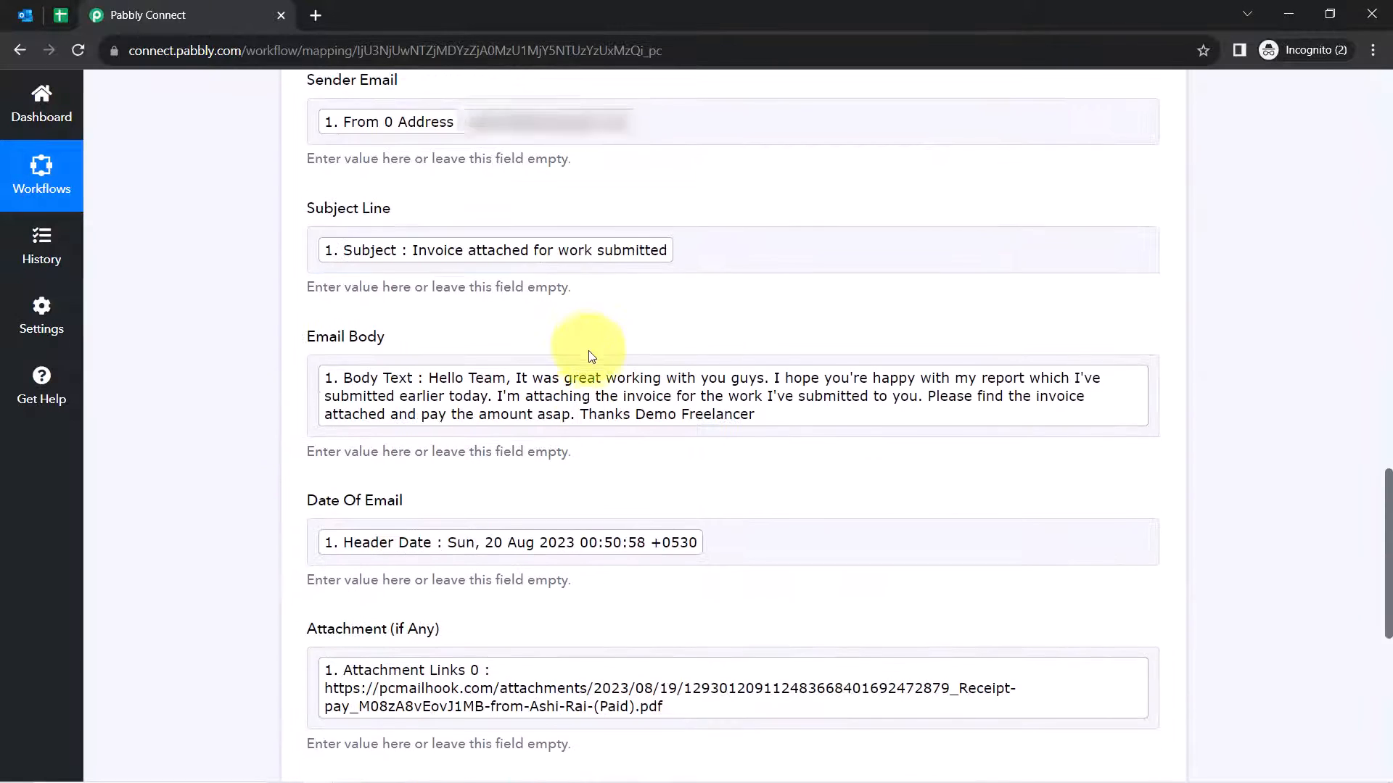
click(366, 403)
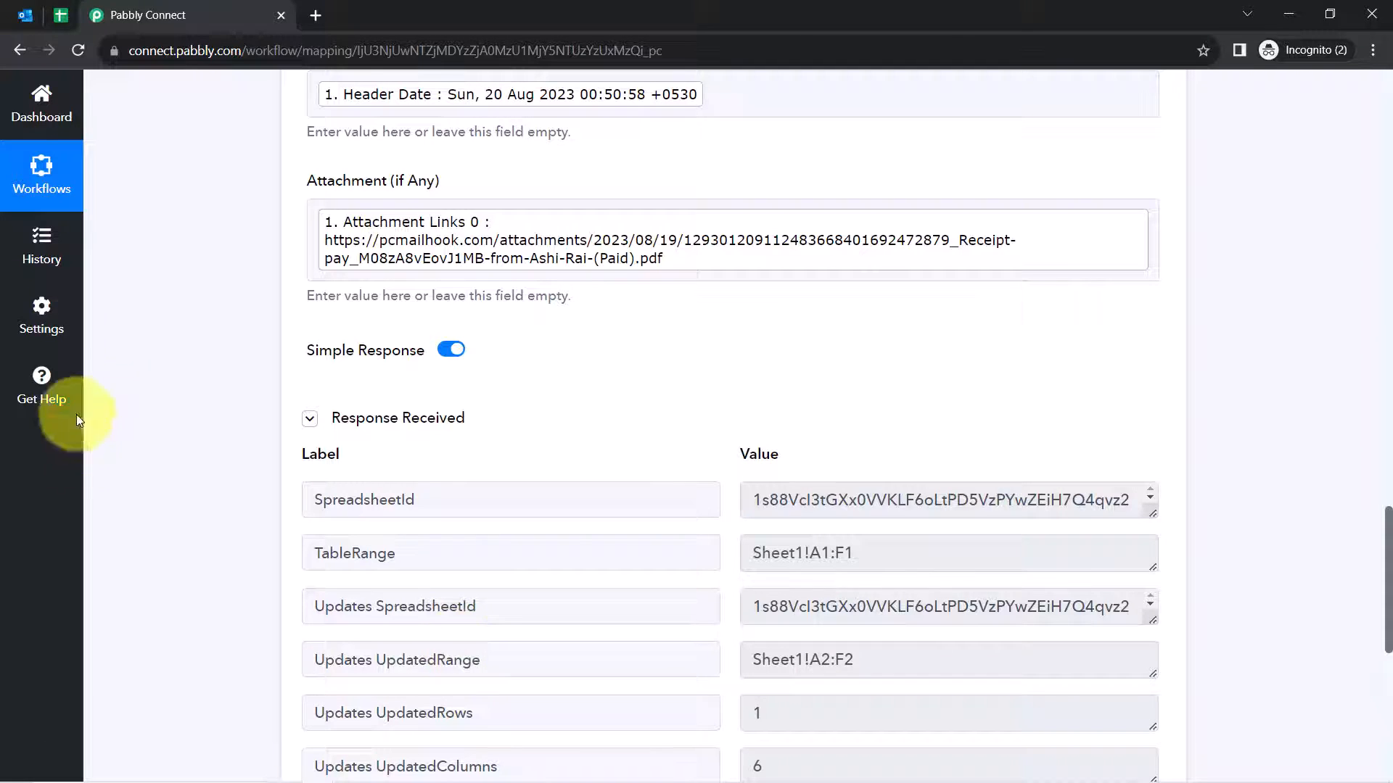
click(61, 15)
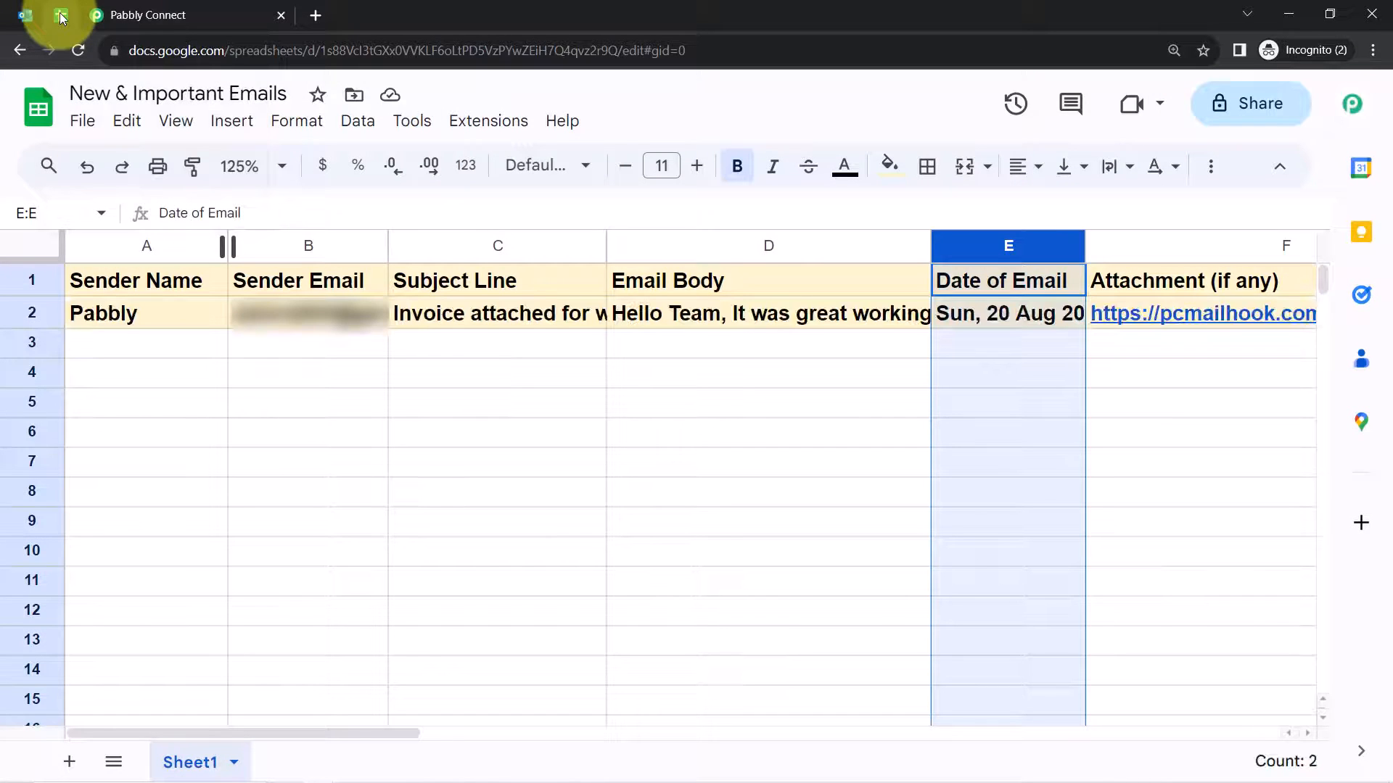
Remove the bold formatting and fill colour from row 2 and set its font size to 10
click(5, 315)
click(737, 166)
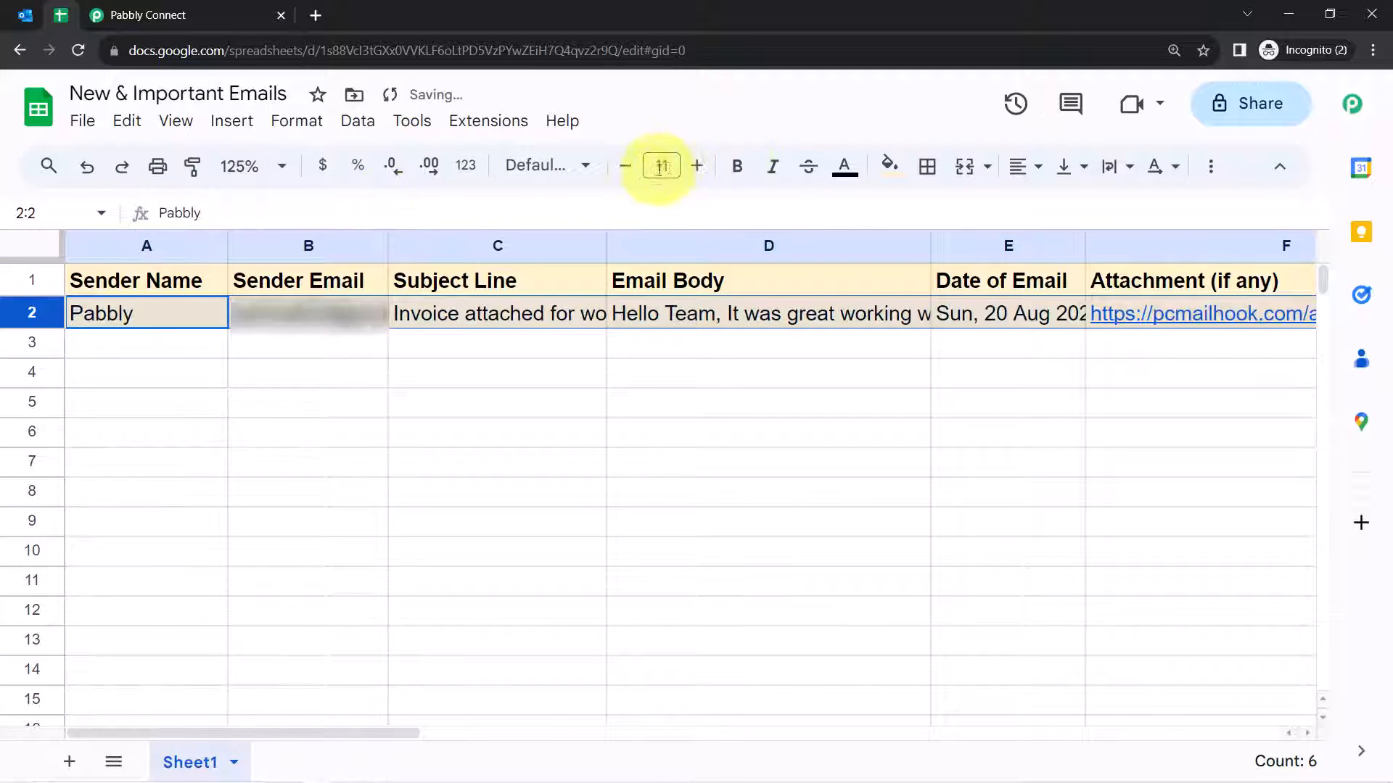
click(625, 166)
click(889, 166)
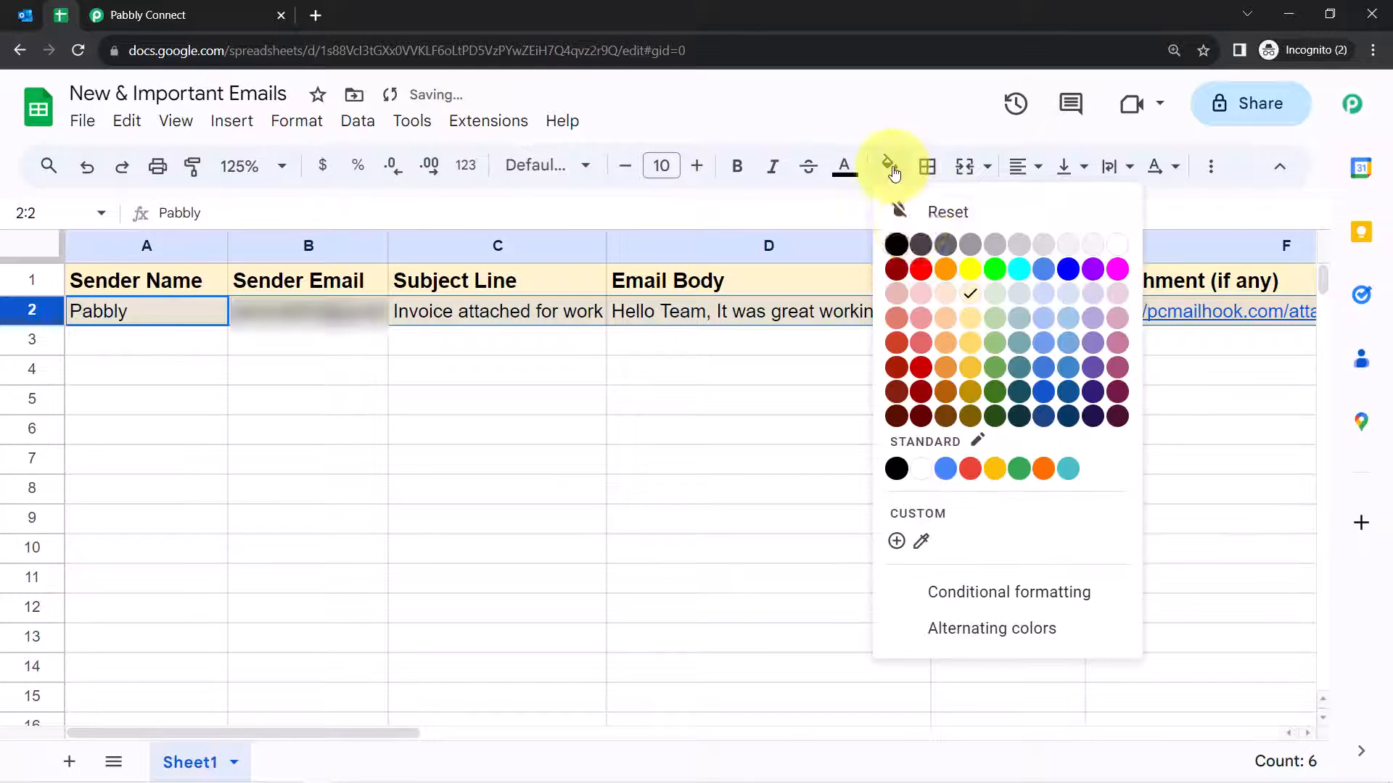
click(970, 294)
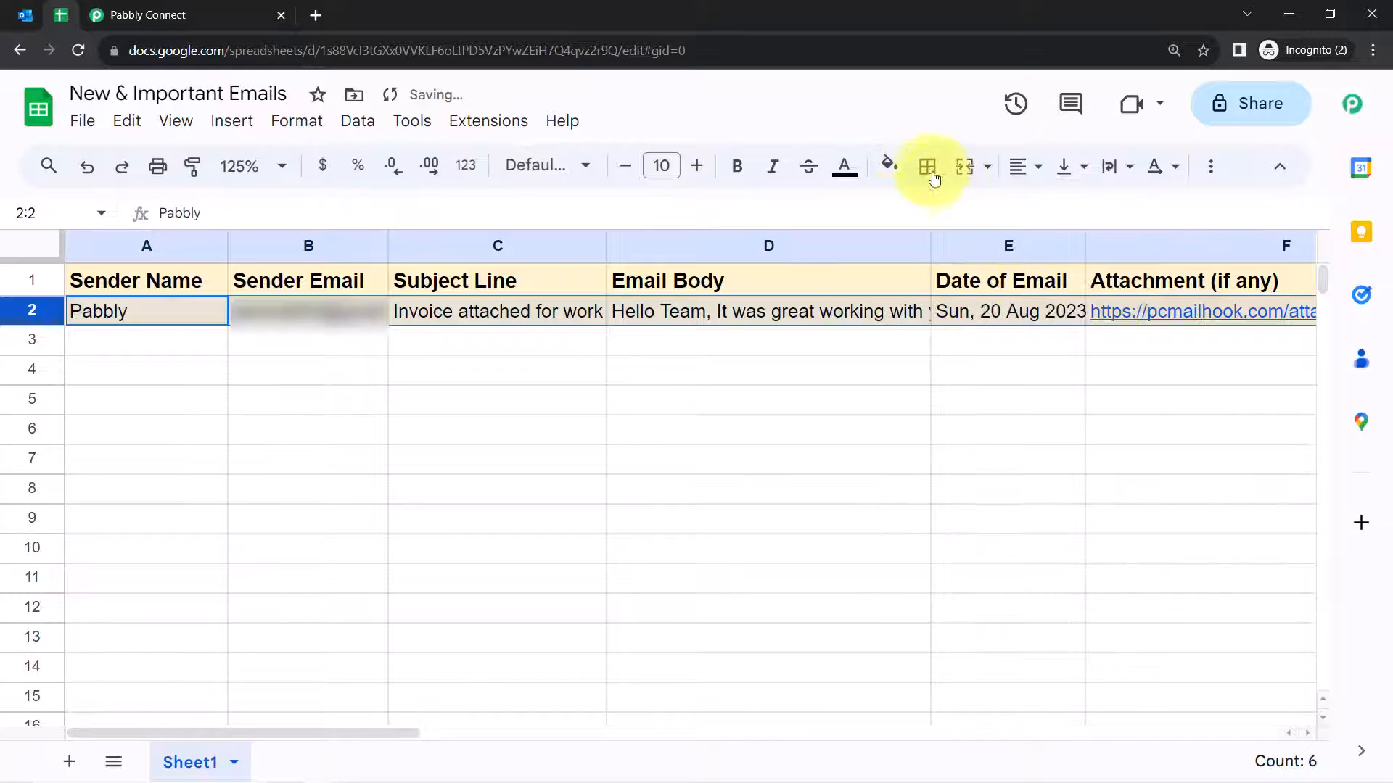
click(889, 166)
click(928, 224)
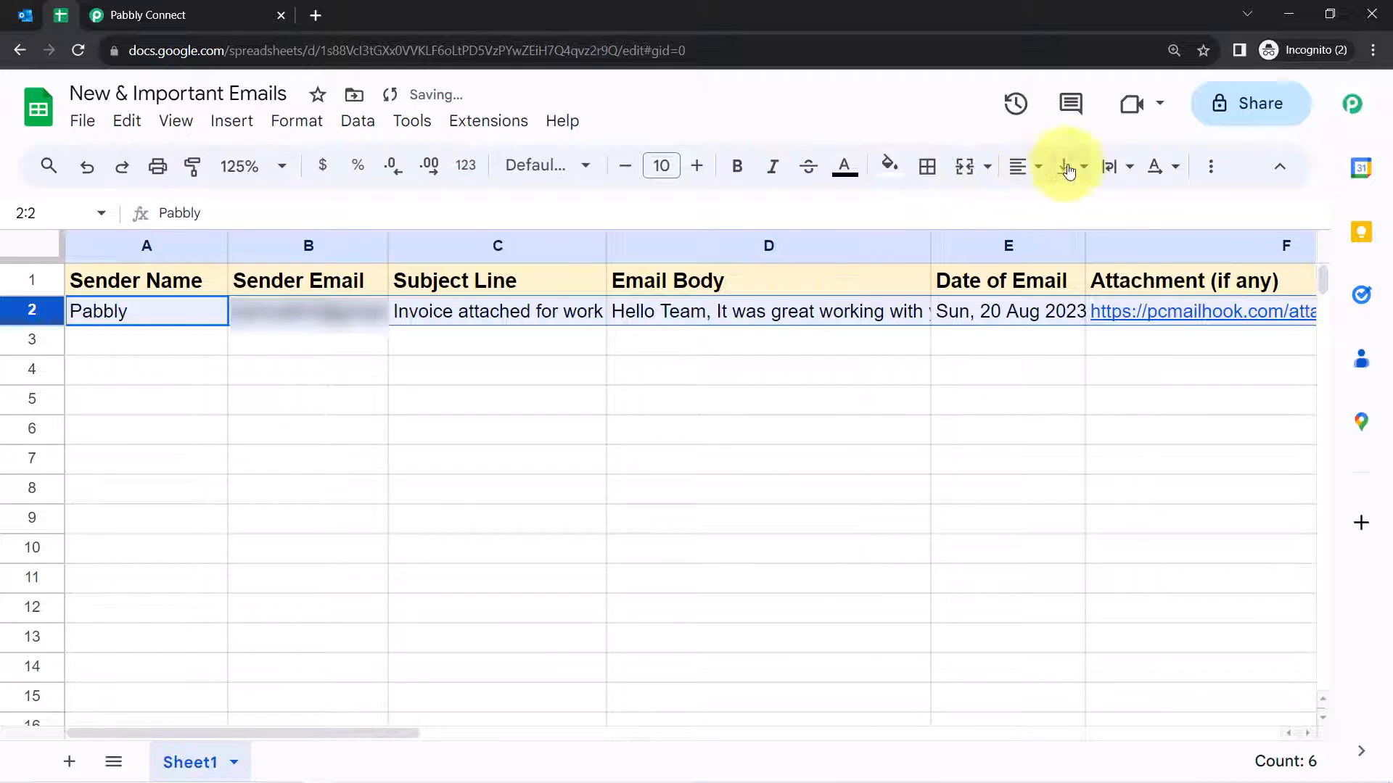
Wrap the text in row 2 and align its contents vertically to the middle
click(1115, 170)
click(1153, 211)
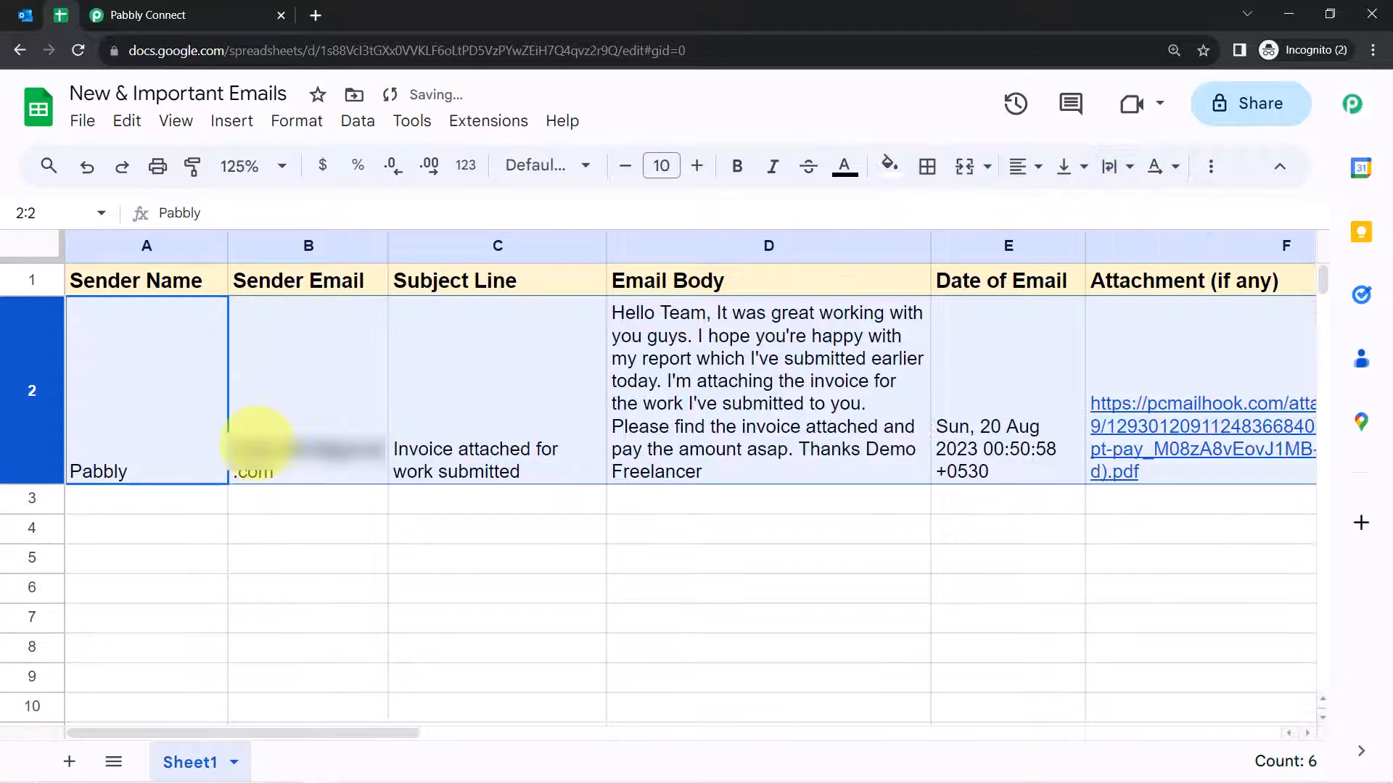
click(1057, 178)
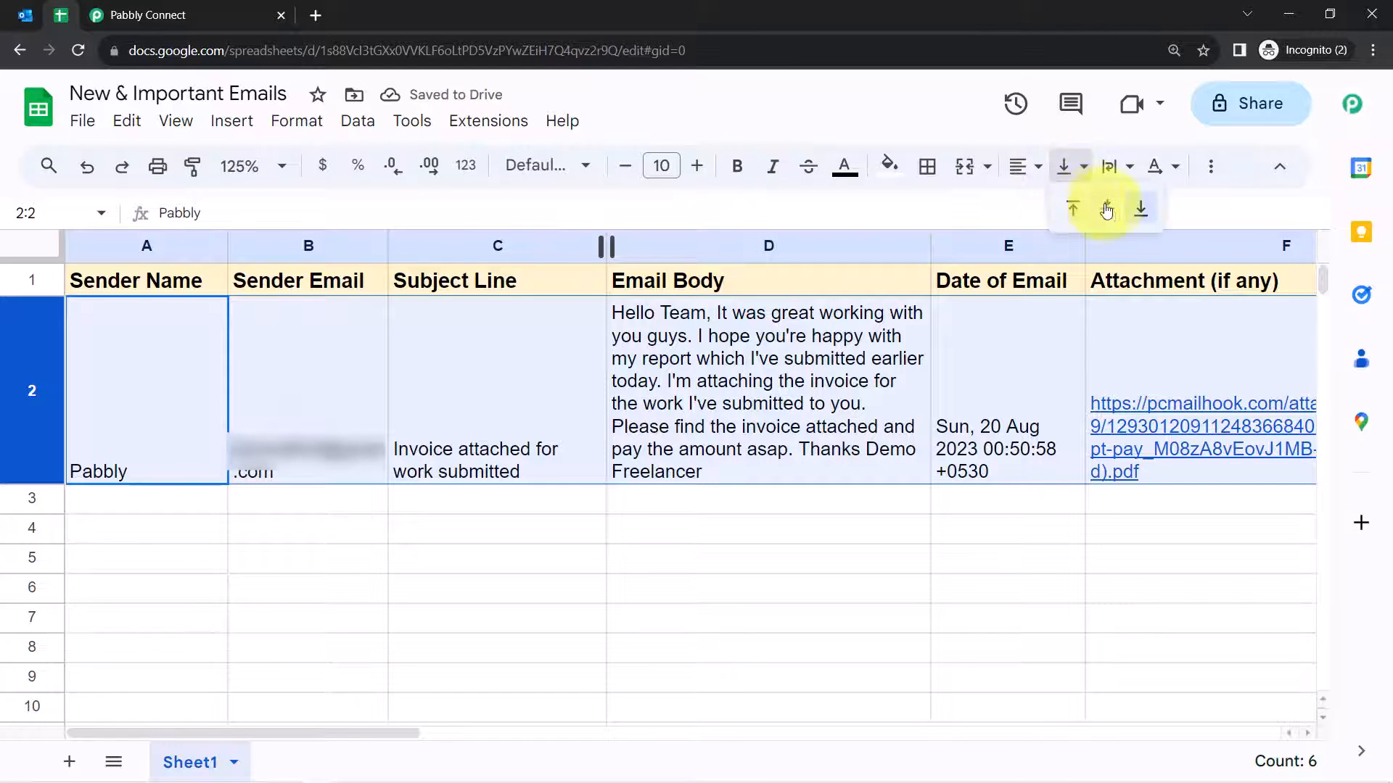
click(1110, 206)
Review each email detail in row 2, view the PDF behind its attachment link, and close the PDF
click(176, 338)
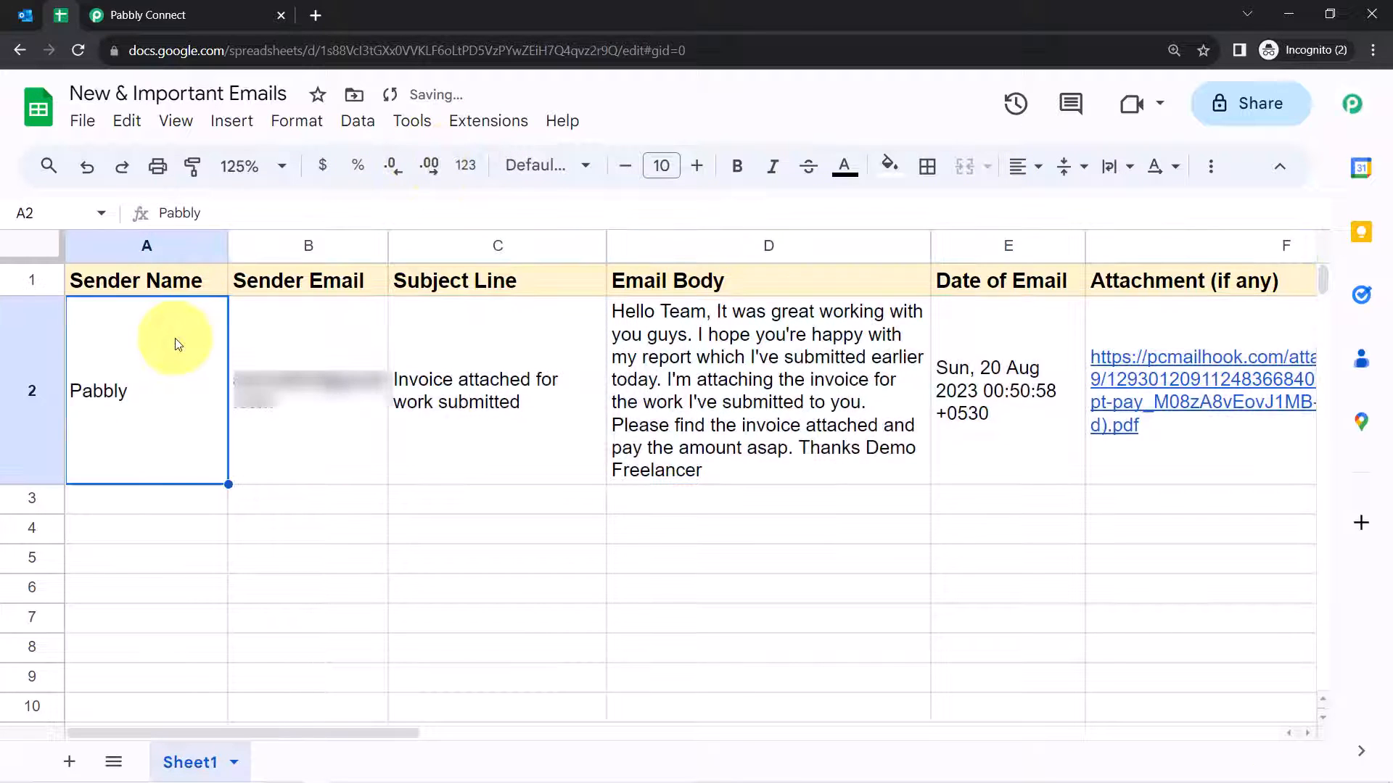
click(280, 354)
click(494, 337)
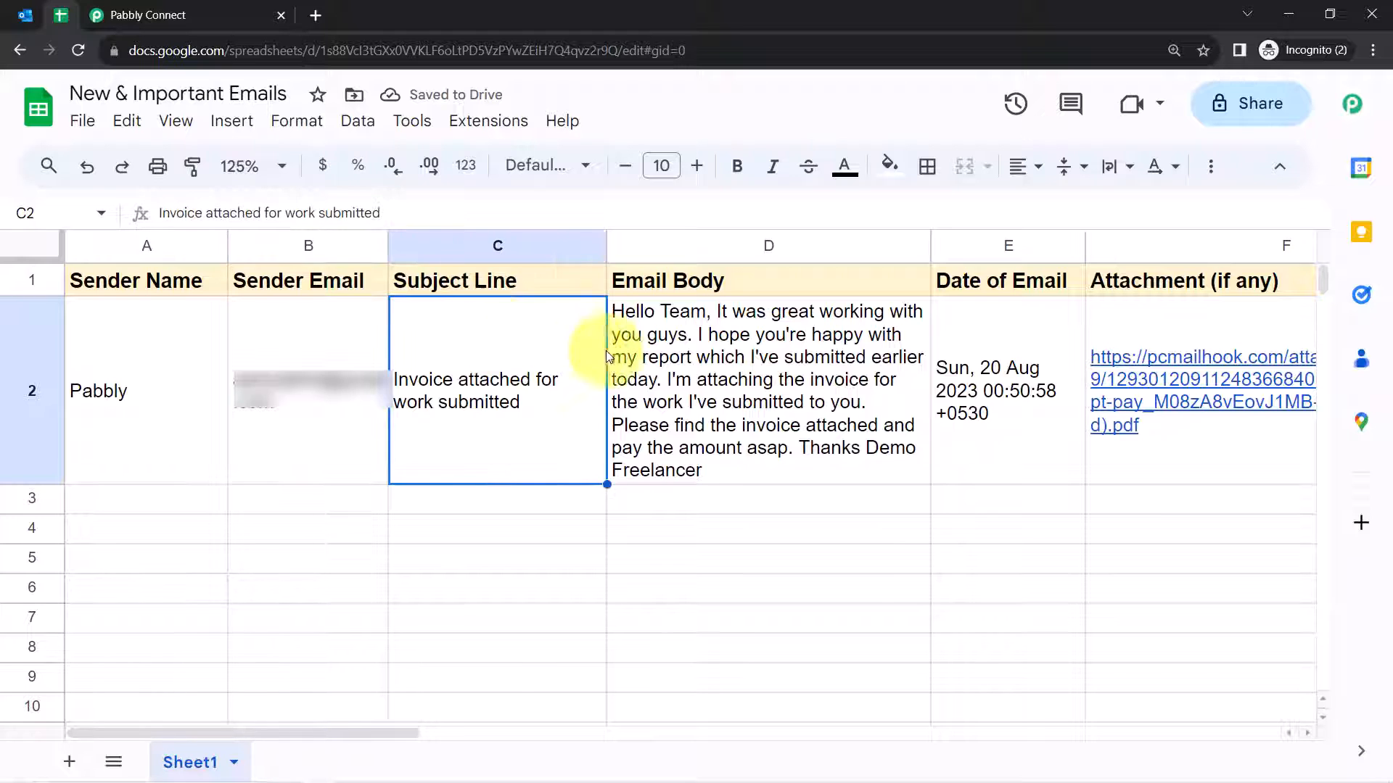
click(716, 356)
click(975, 413)
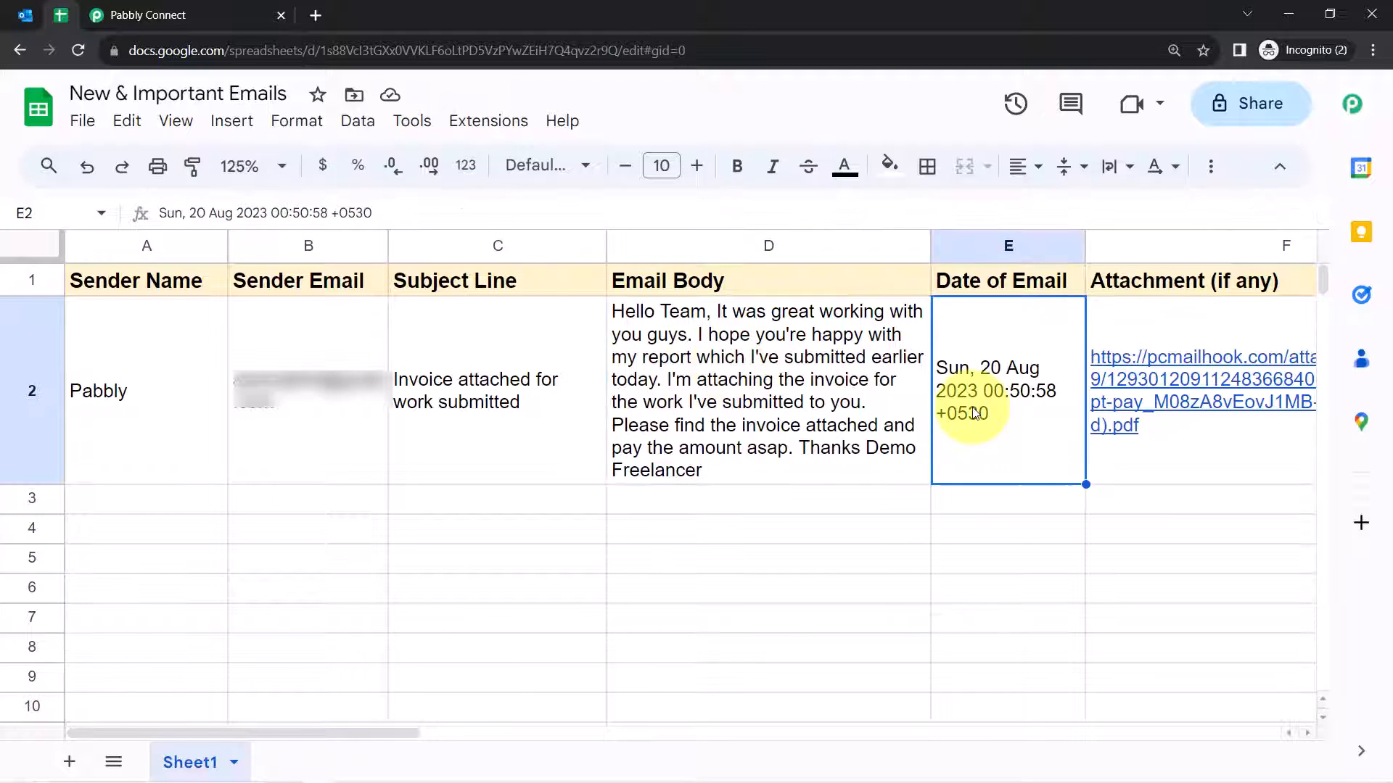
click(1178, 447)
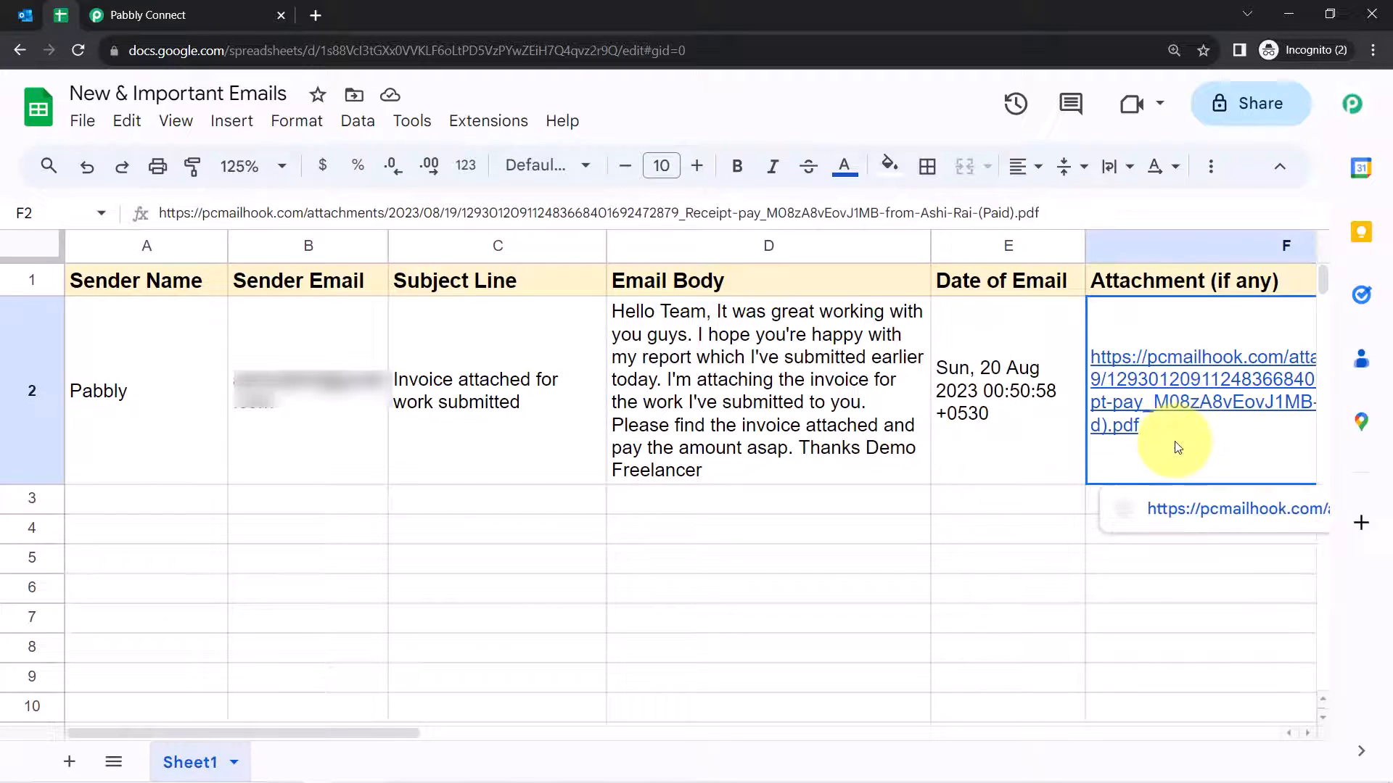
click(1163, 511)
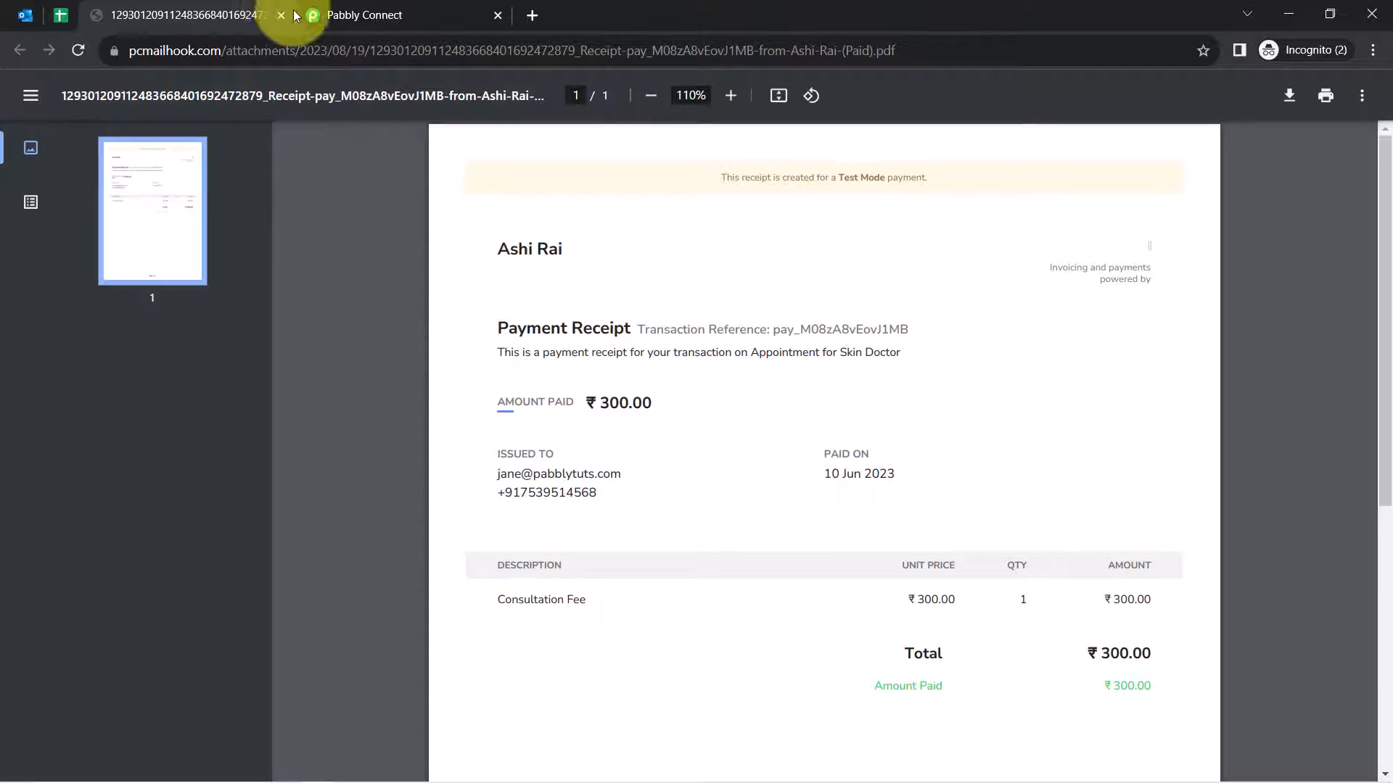
click(283, 15)
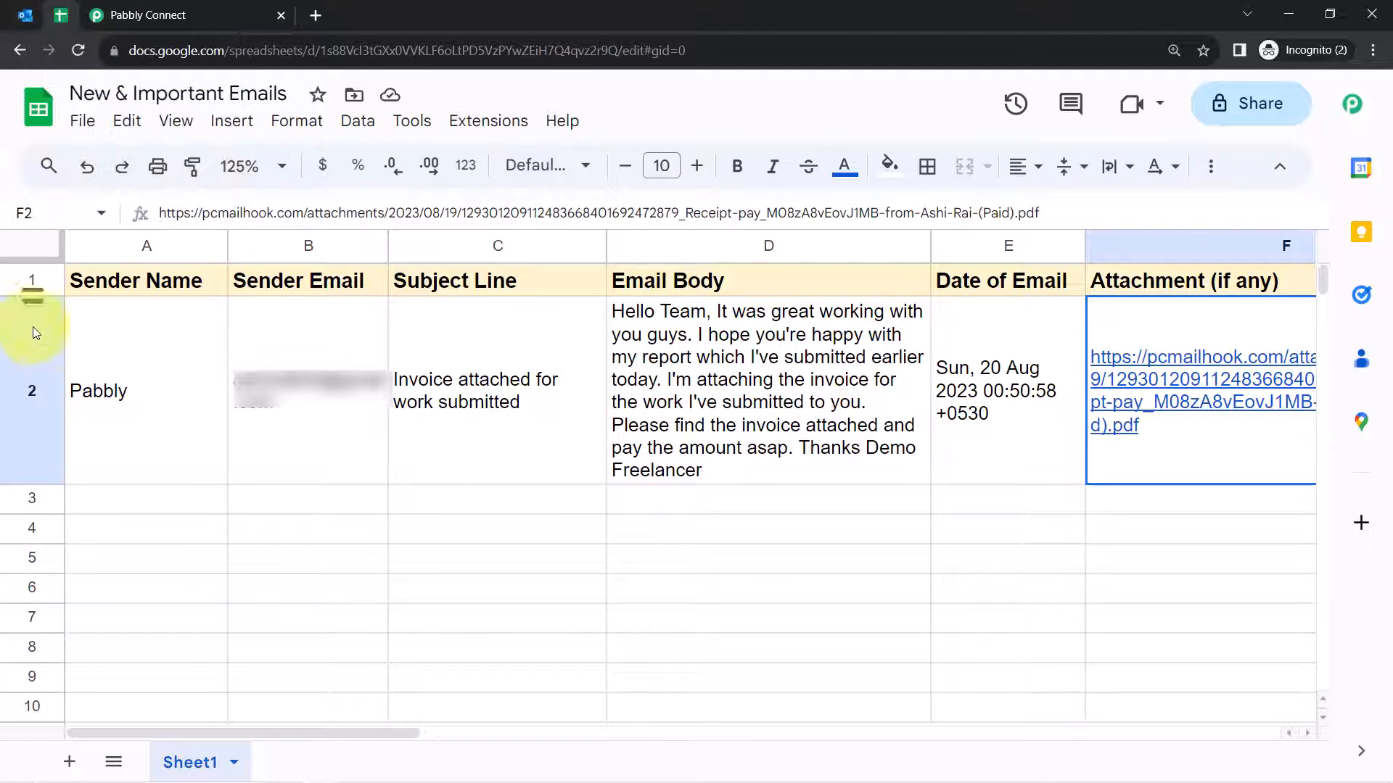
Compare row 2 with the received invoice email in Outlook, and inspect the rows below it in the spreadsheet
click(9, 362)
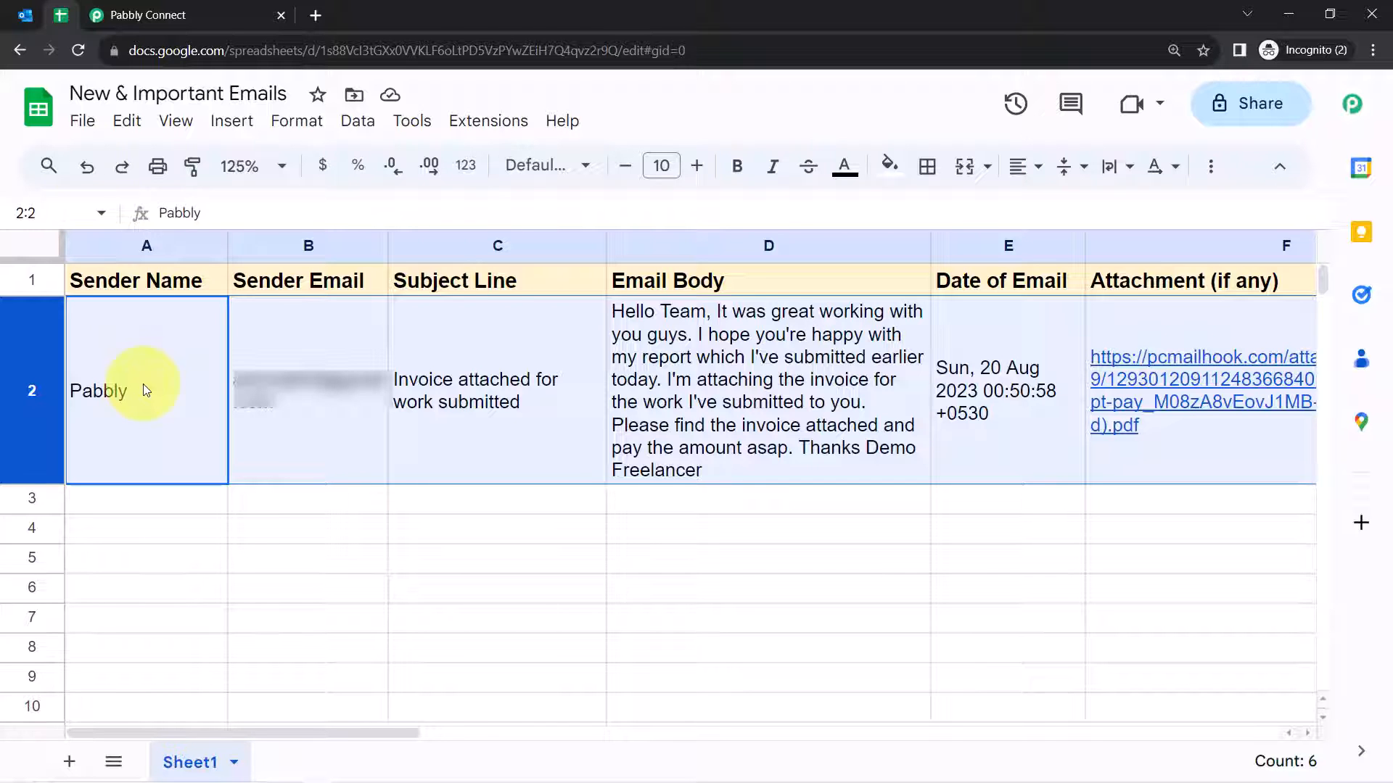
click(22, 10)
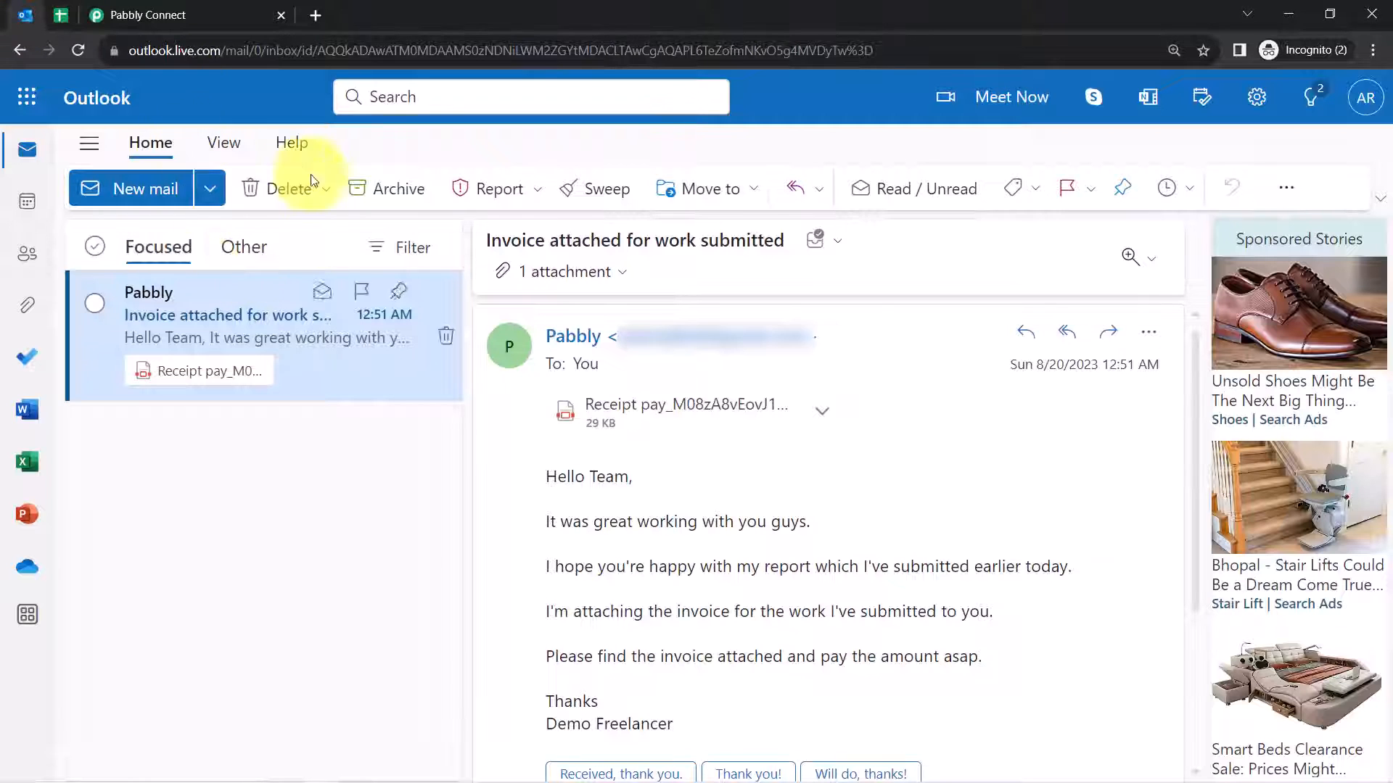
click(66, 10)
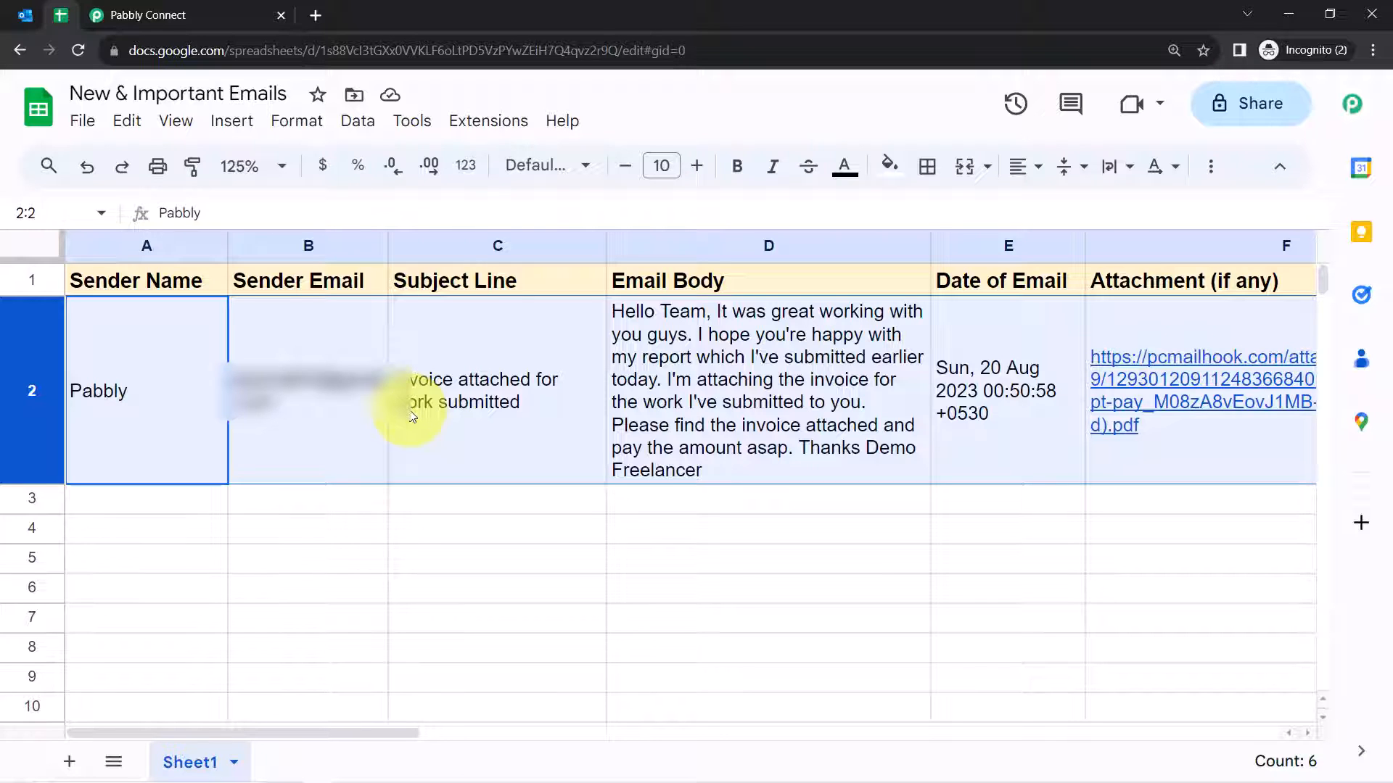
click(411, 417)
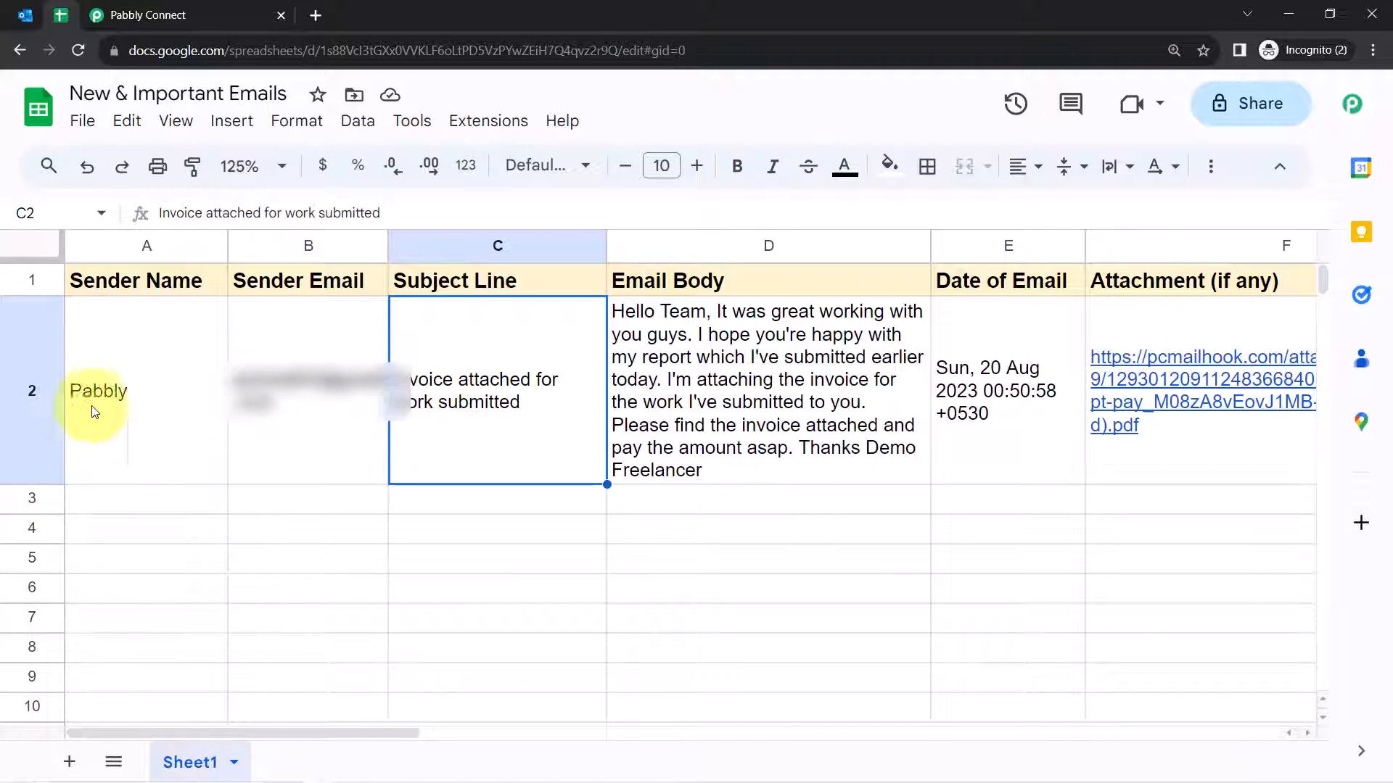
click(15, 404)
click(32, 508)
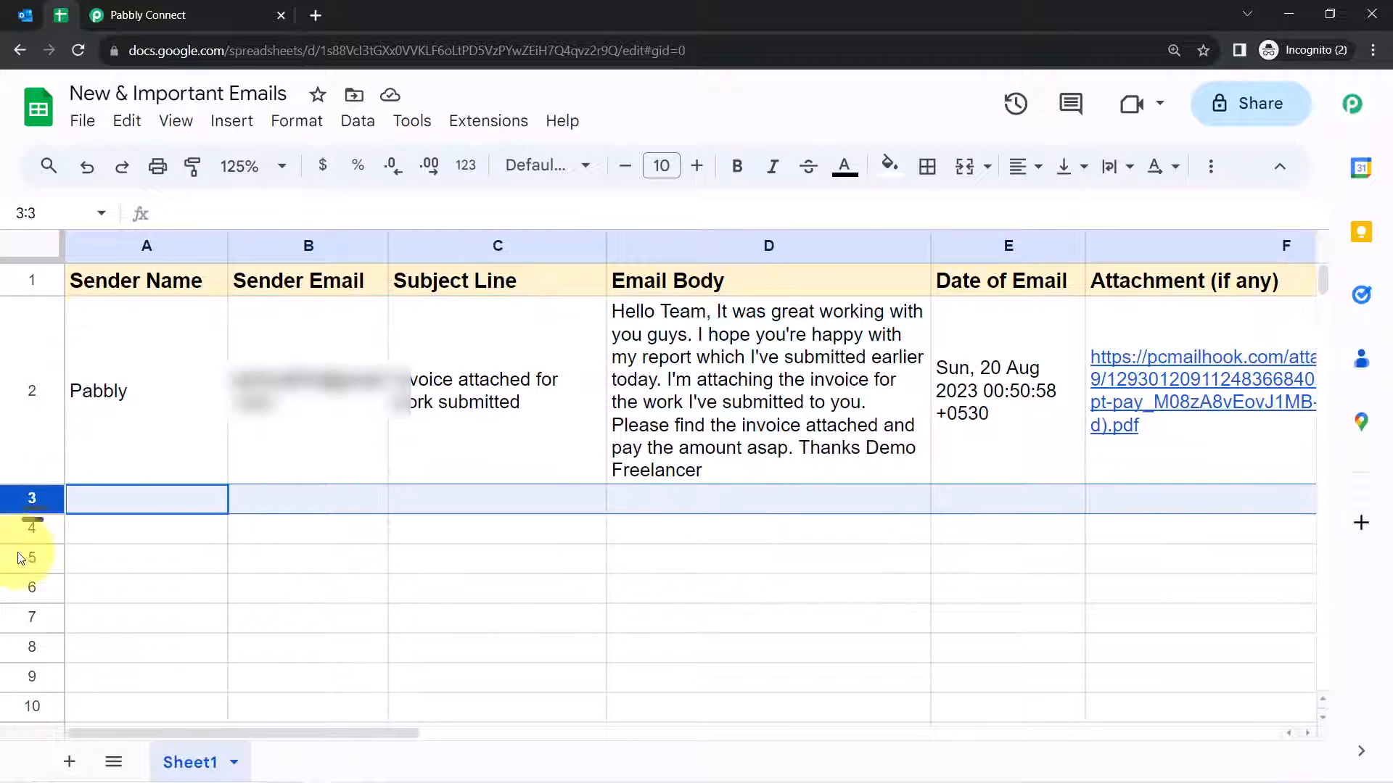
click(7, 535)
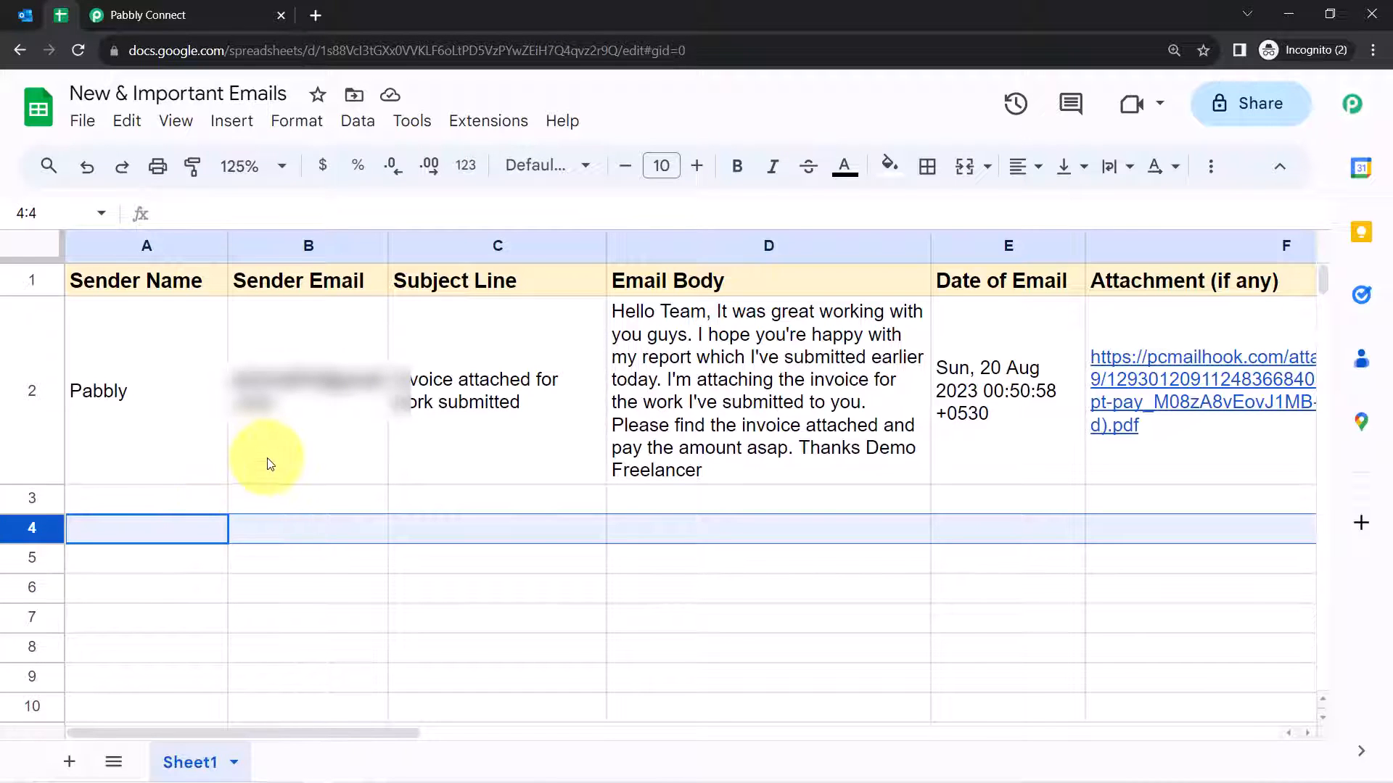
mouse_move(267, 459)
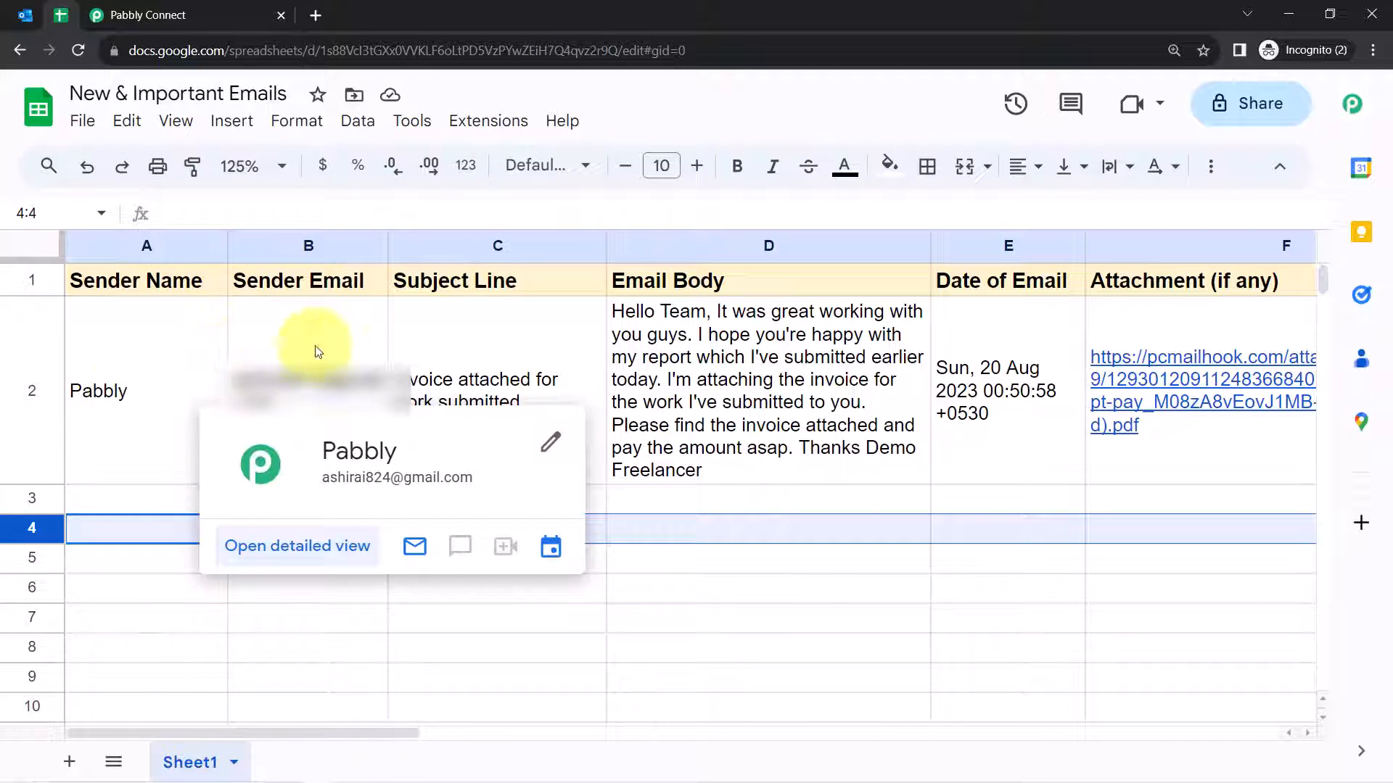
Switch to Pabbly Connect and add a Filter by Pabbly action between the Email Parser trigger and the Google Sheets action
click(148, 15)
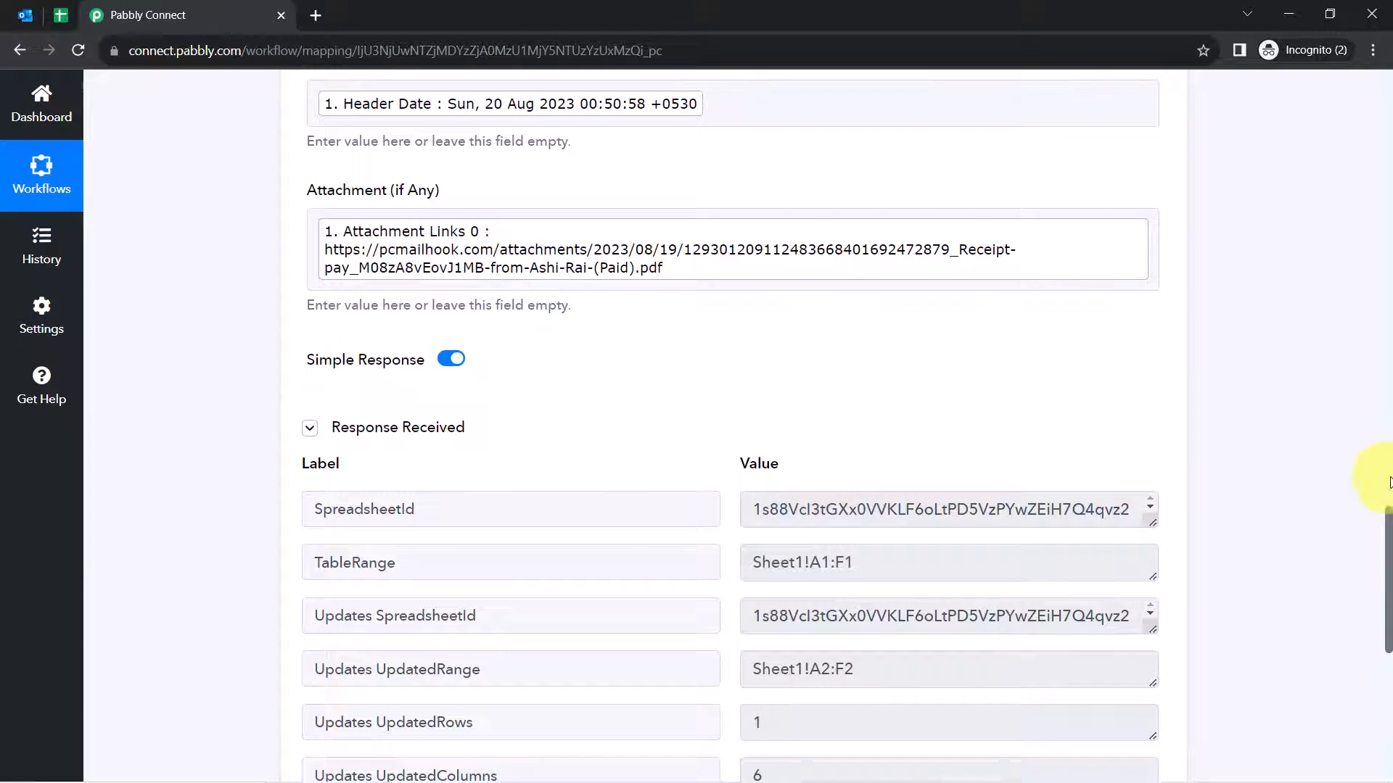
drag(1387, 526, 1370, 225)
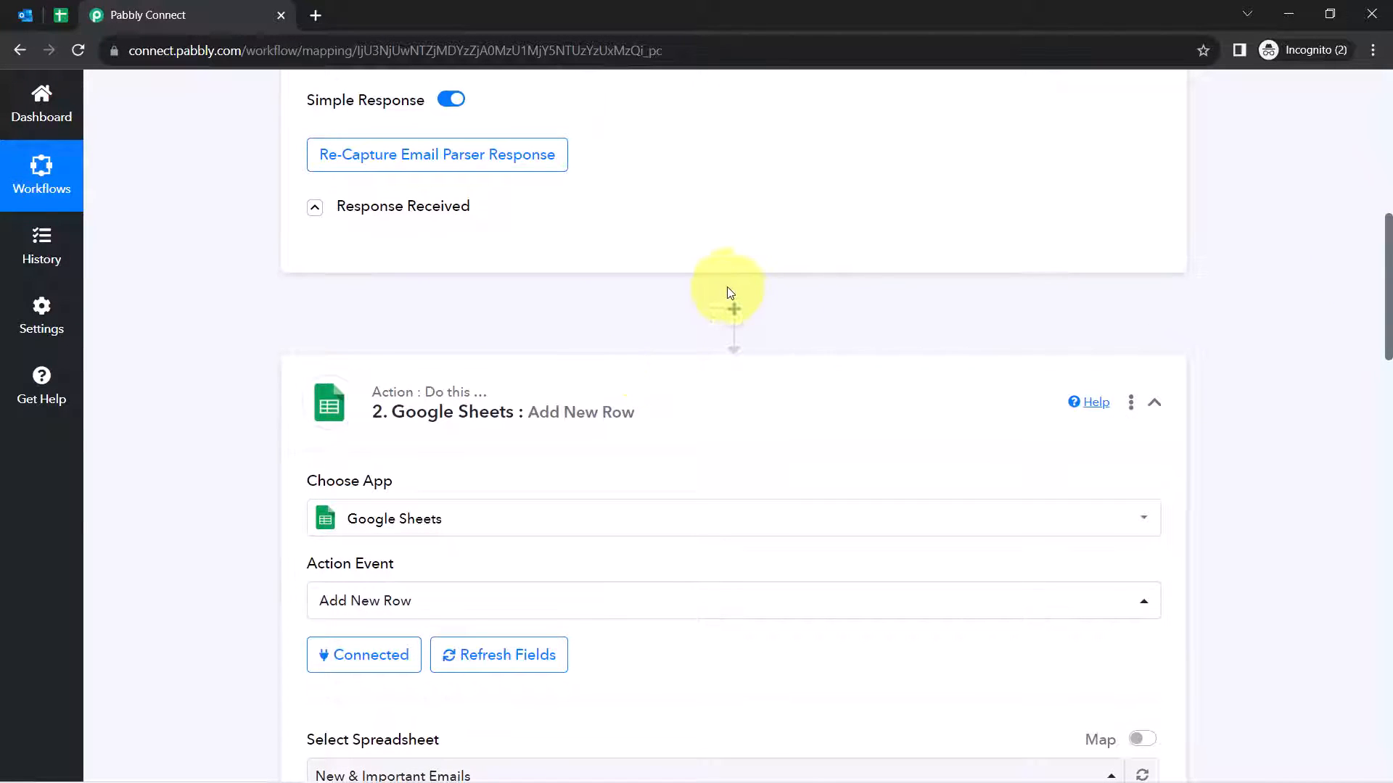
click(733, 308)
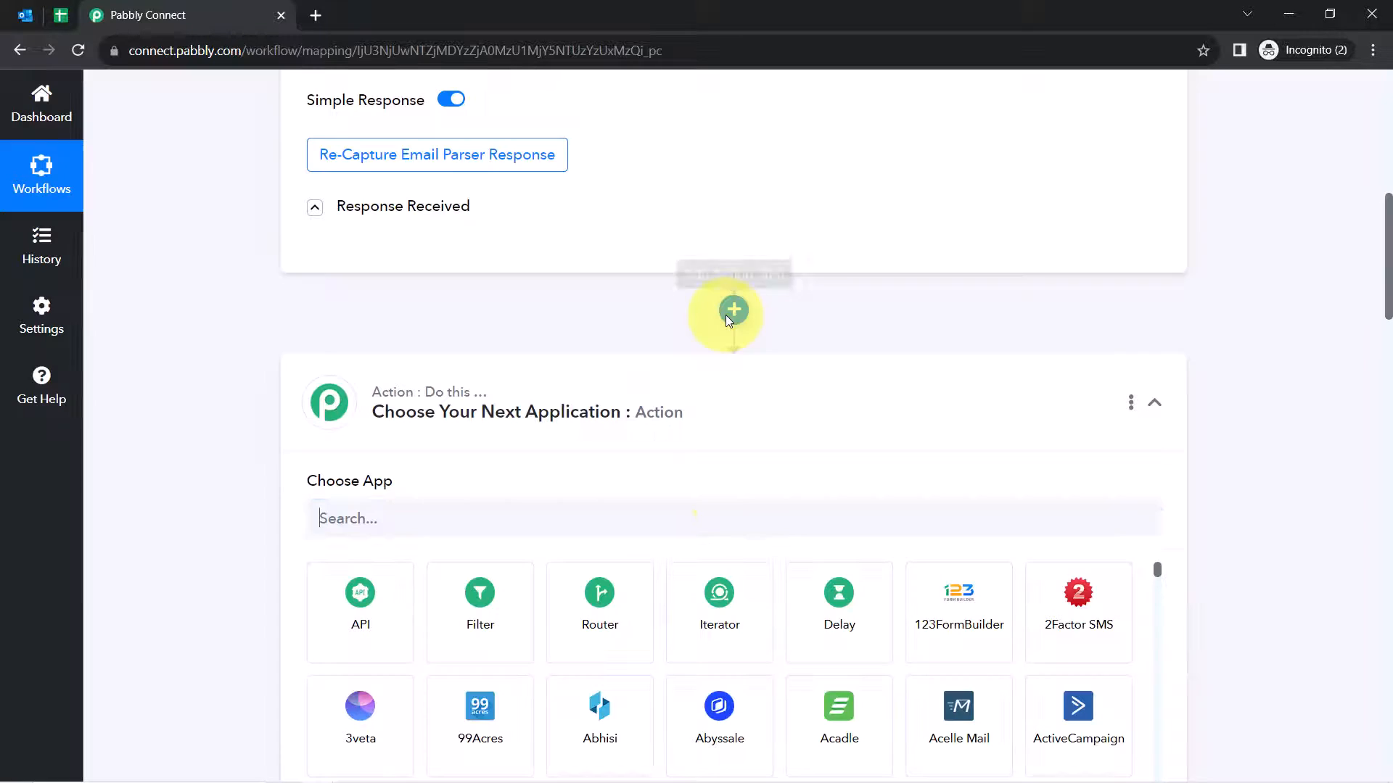
click(488, 617)
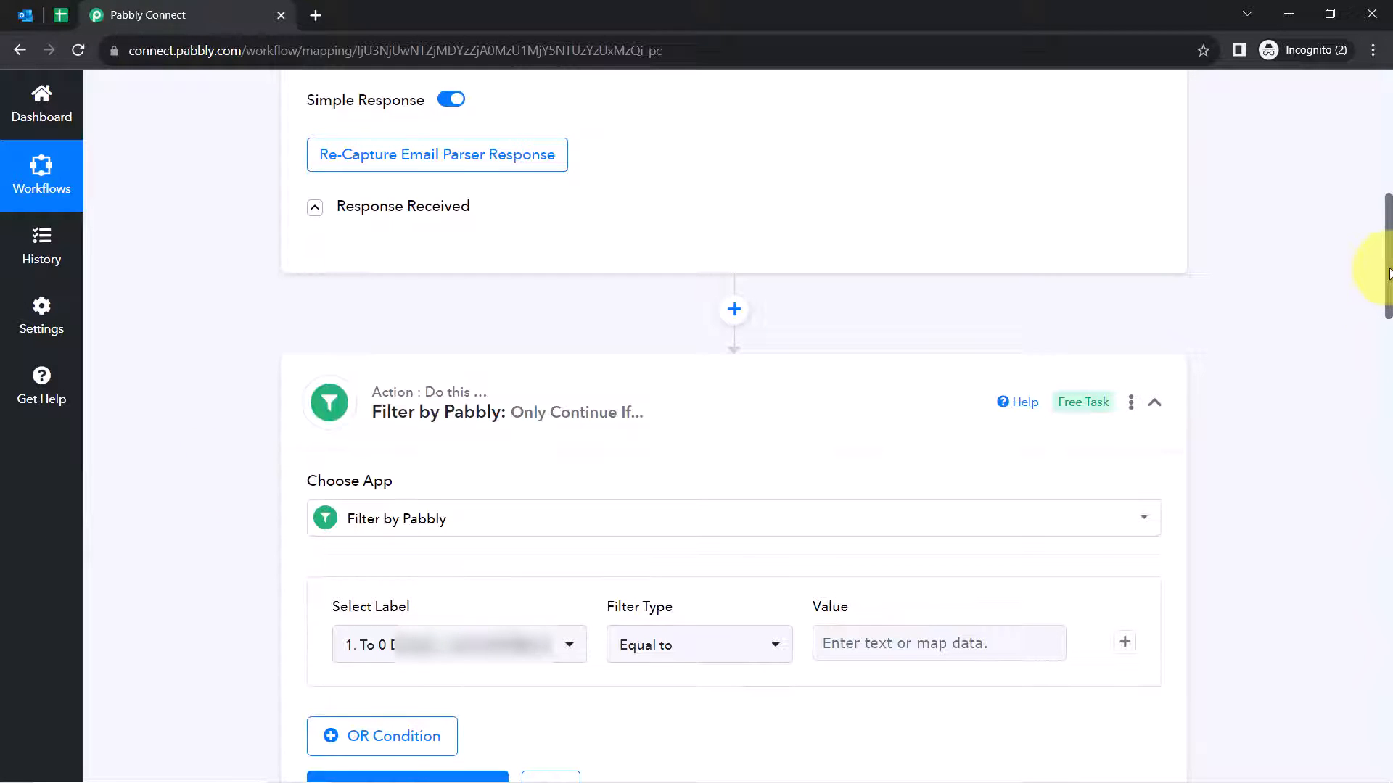
scroll(1378, 290, down, 4)
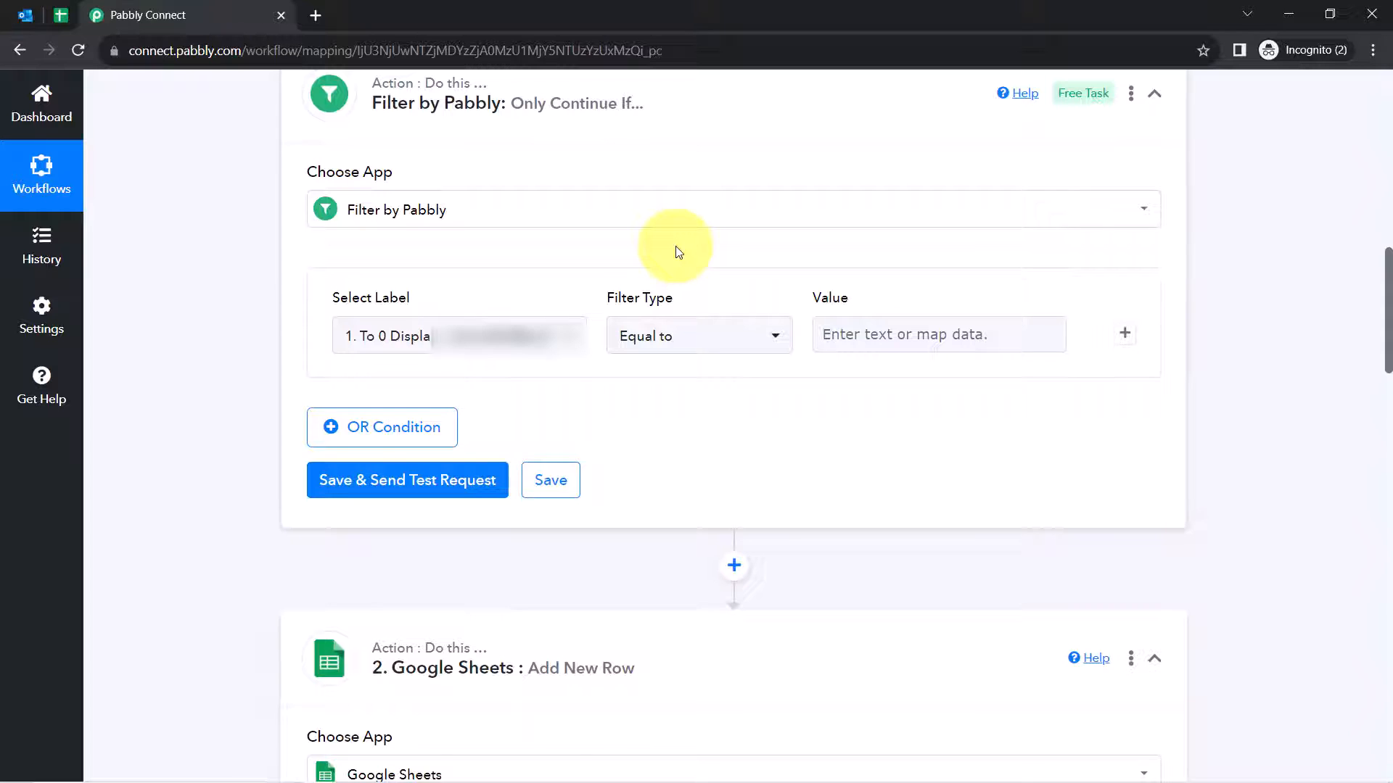
Review the Subject Line and Email Body of row 2 in Google Sheets, and return to Pabbly Connect
click(61, 16)
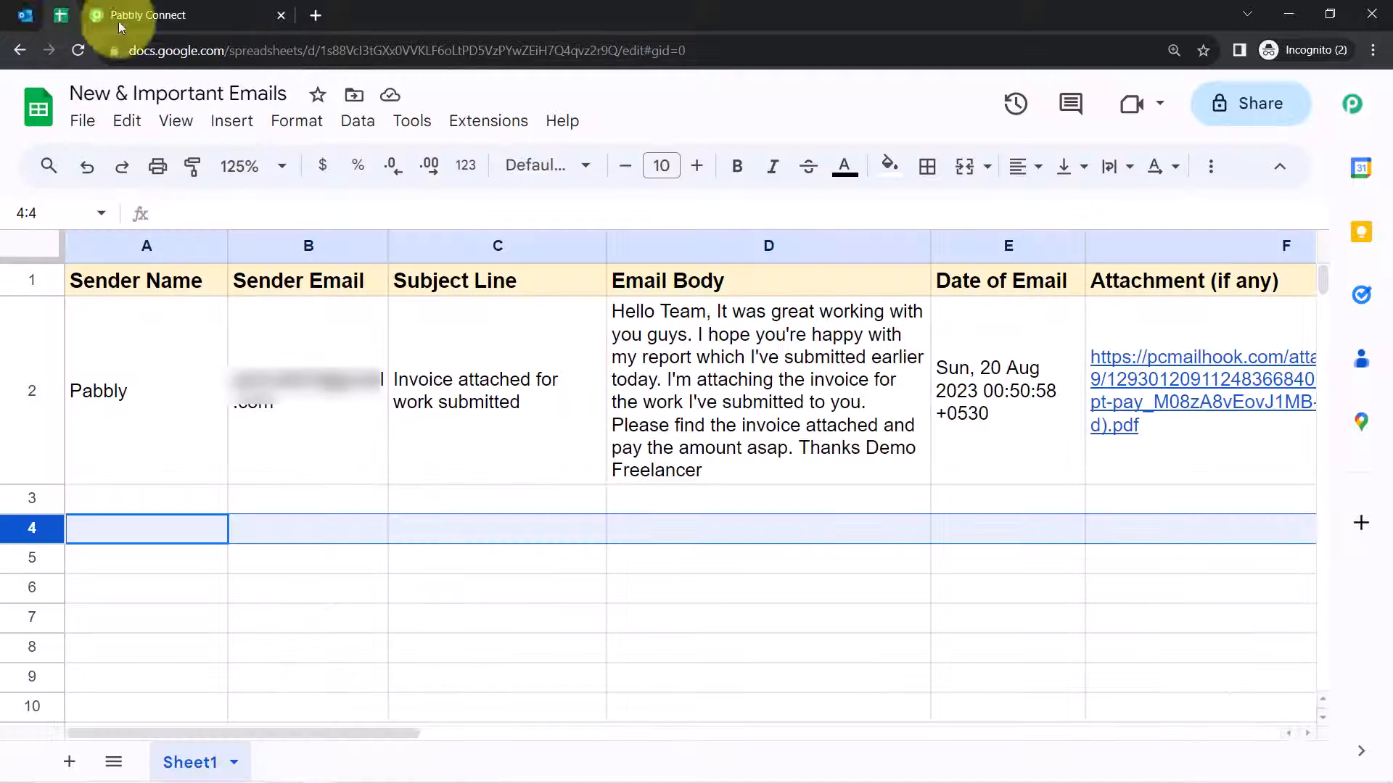
click(479, 319)
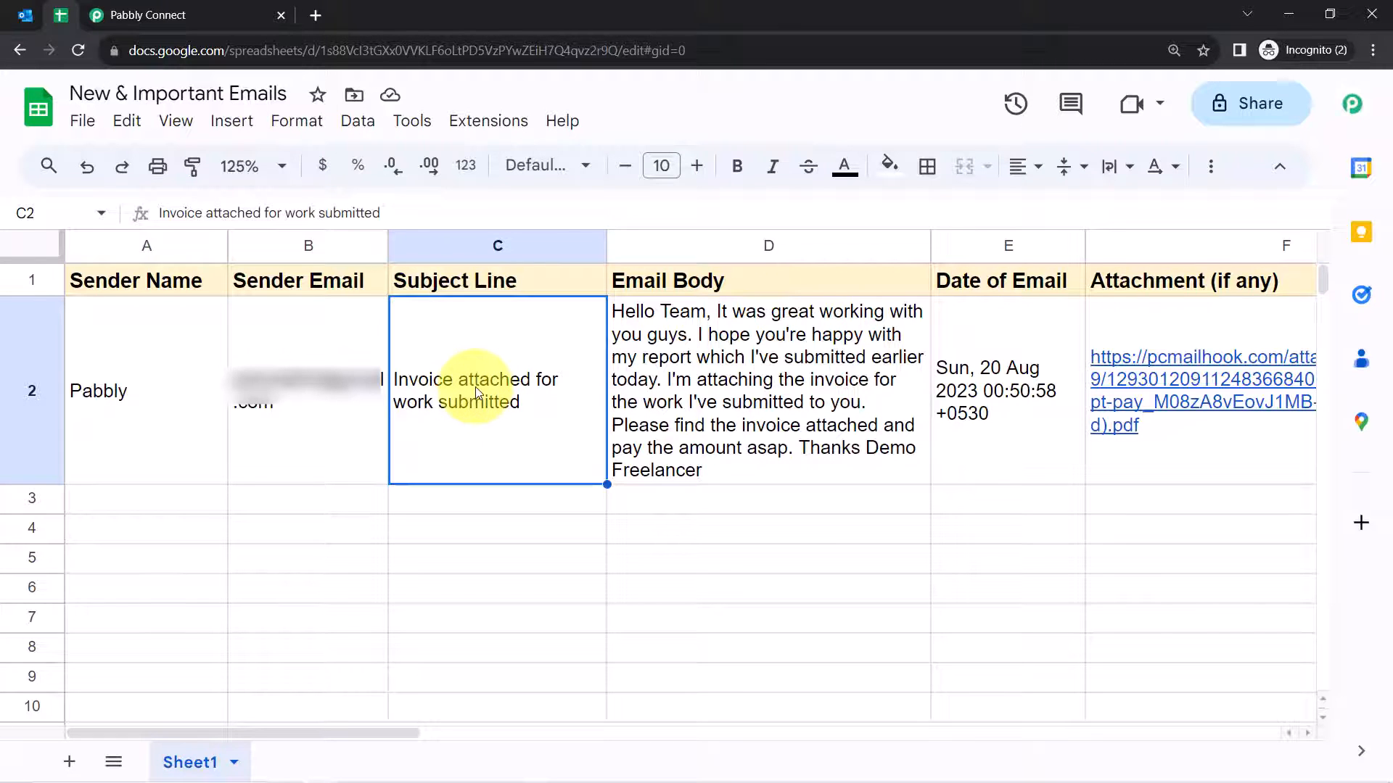
click(728, 338)
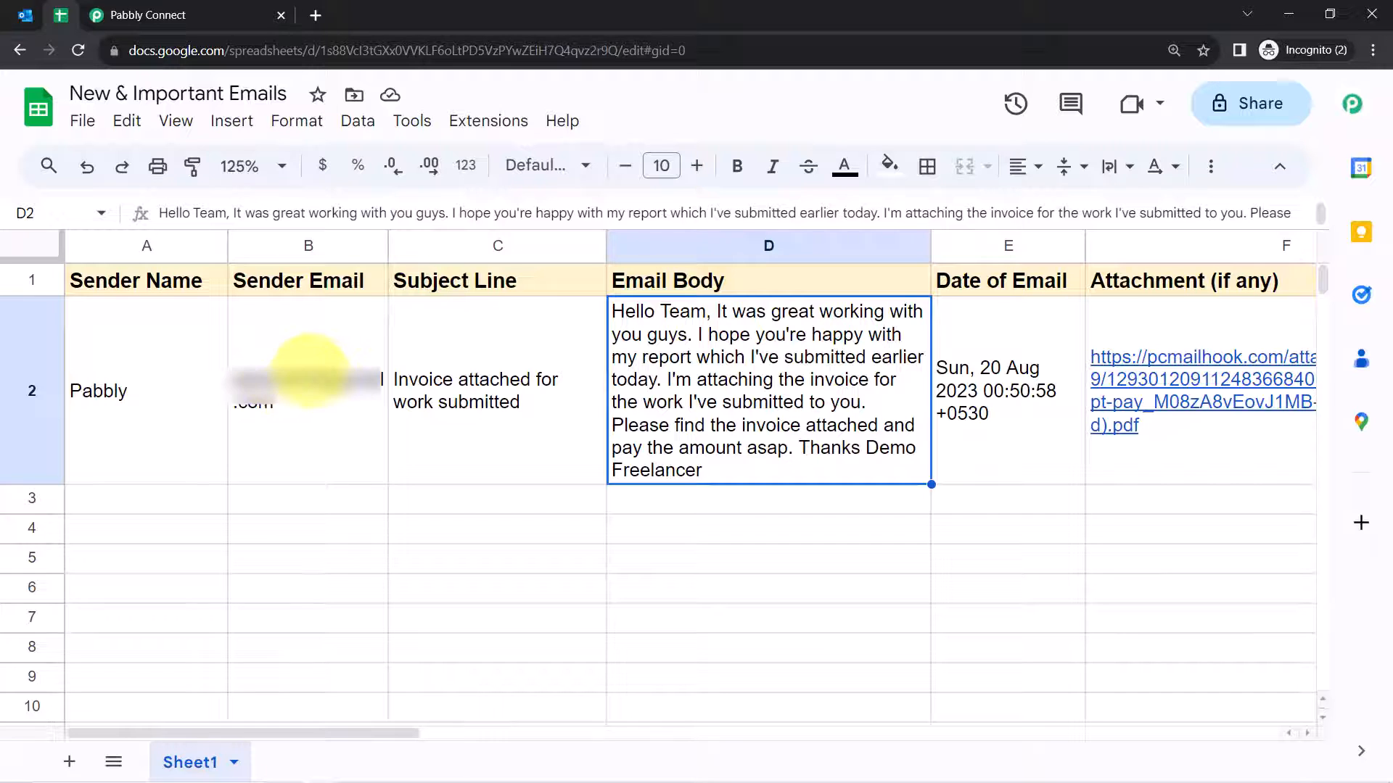
click(154, 10)
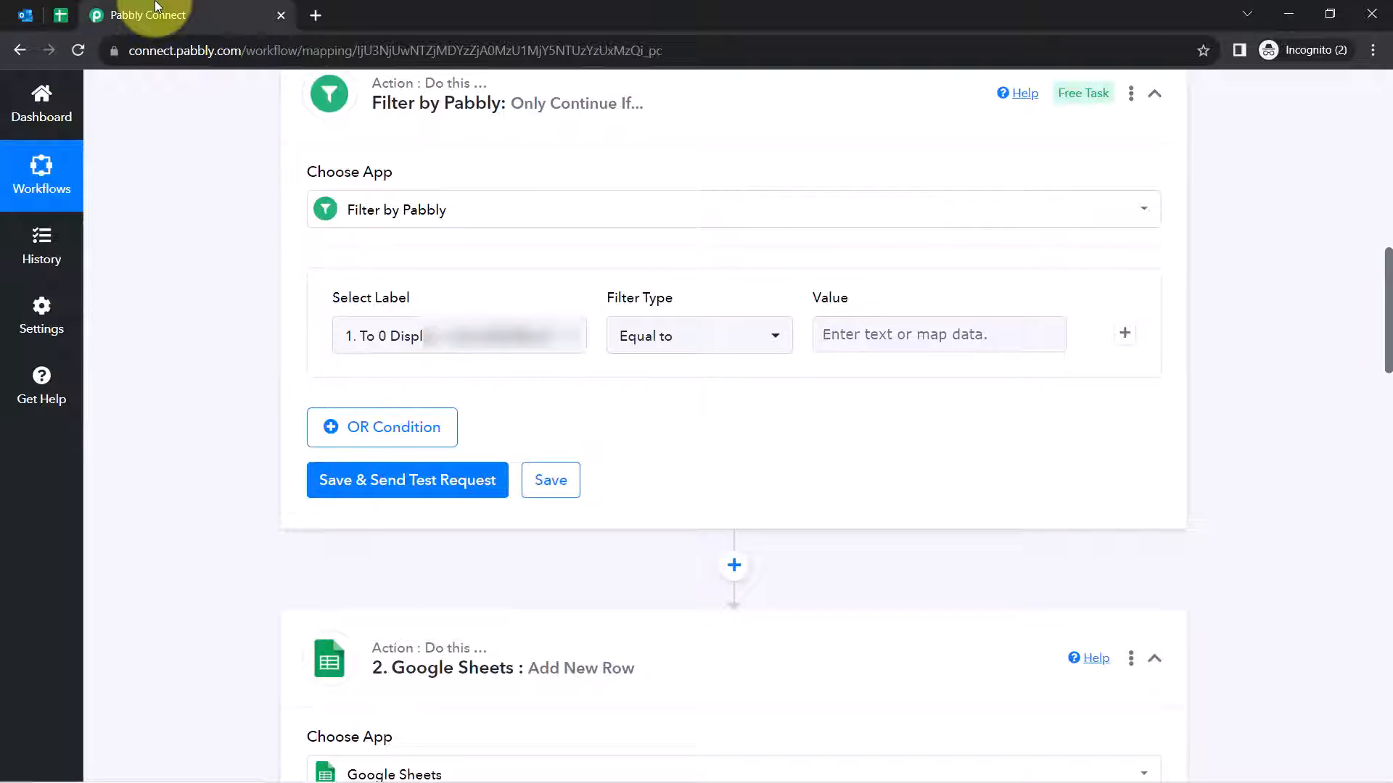
Search the Email Parser data for "subje" and set the filter condition's label to Subject
drag(1390, 346, 1390, 437)
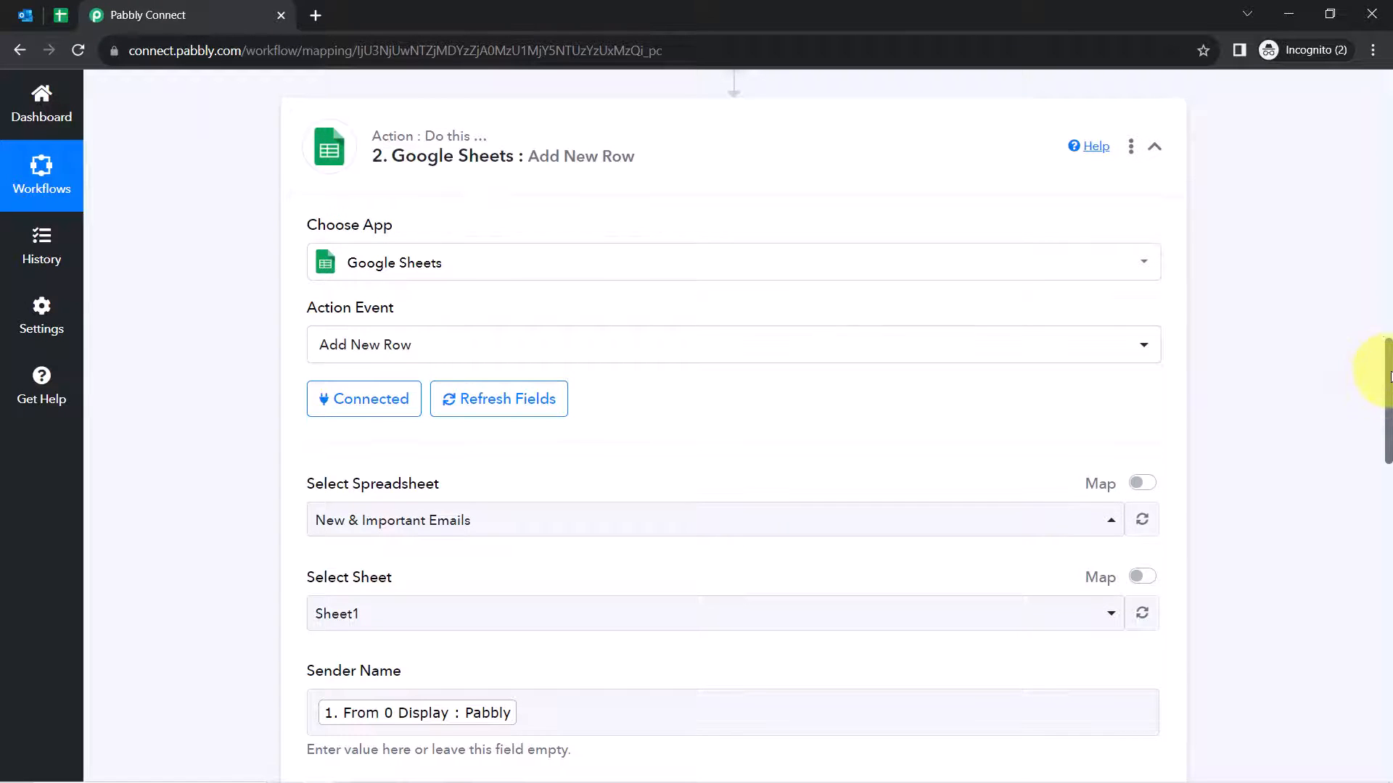
drag(1390, 376, 1368, 303)
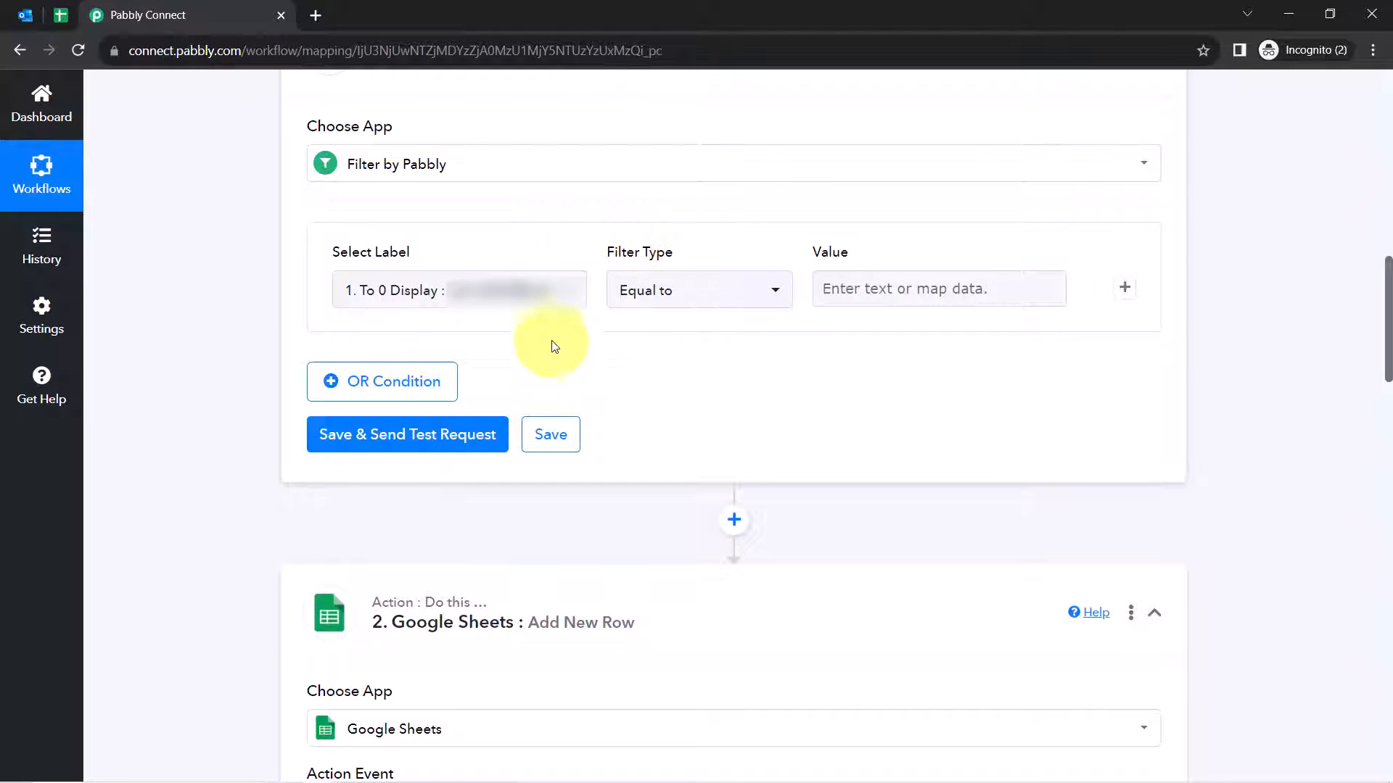
mouse_move(831, 247)
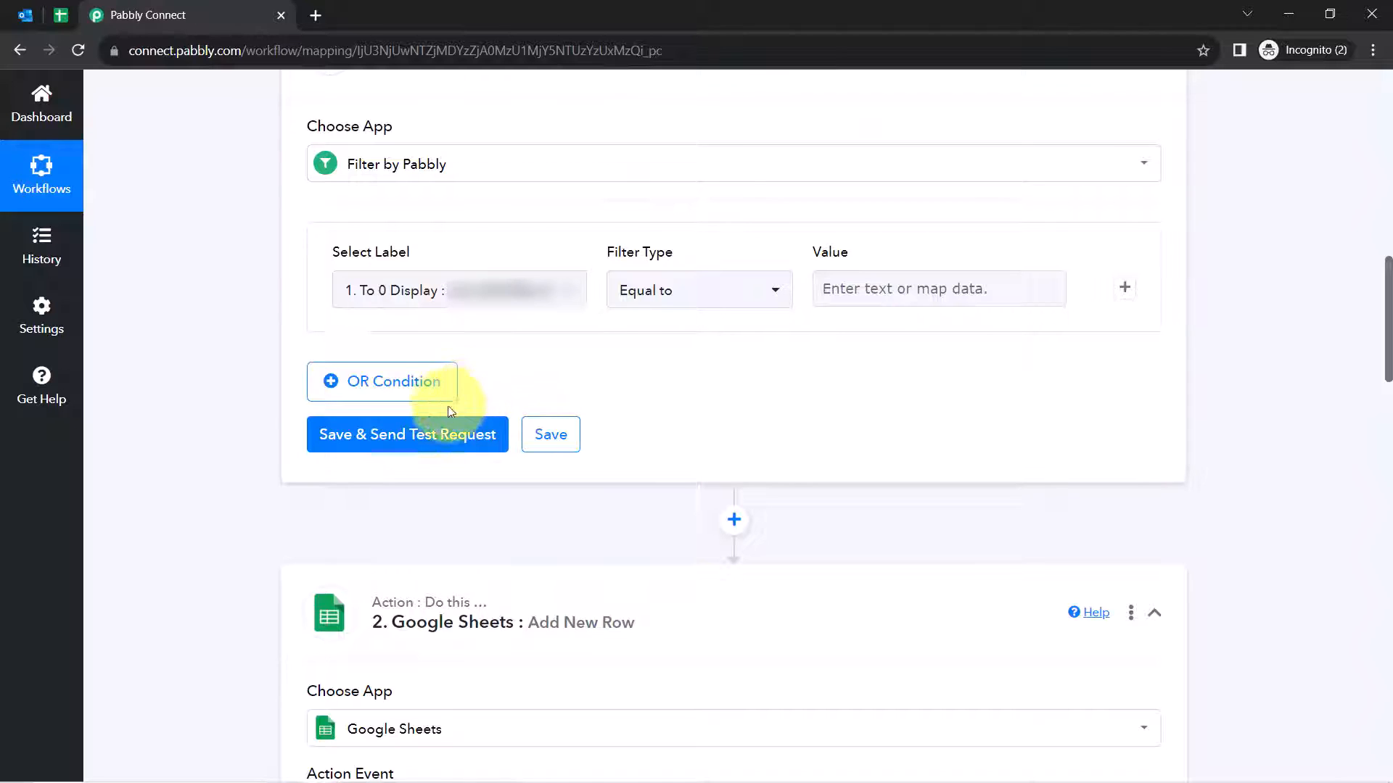
click(419, 382)
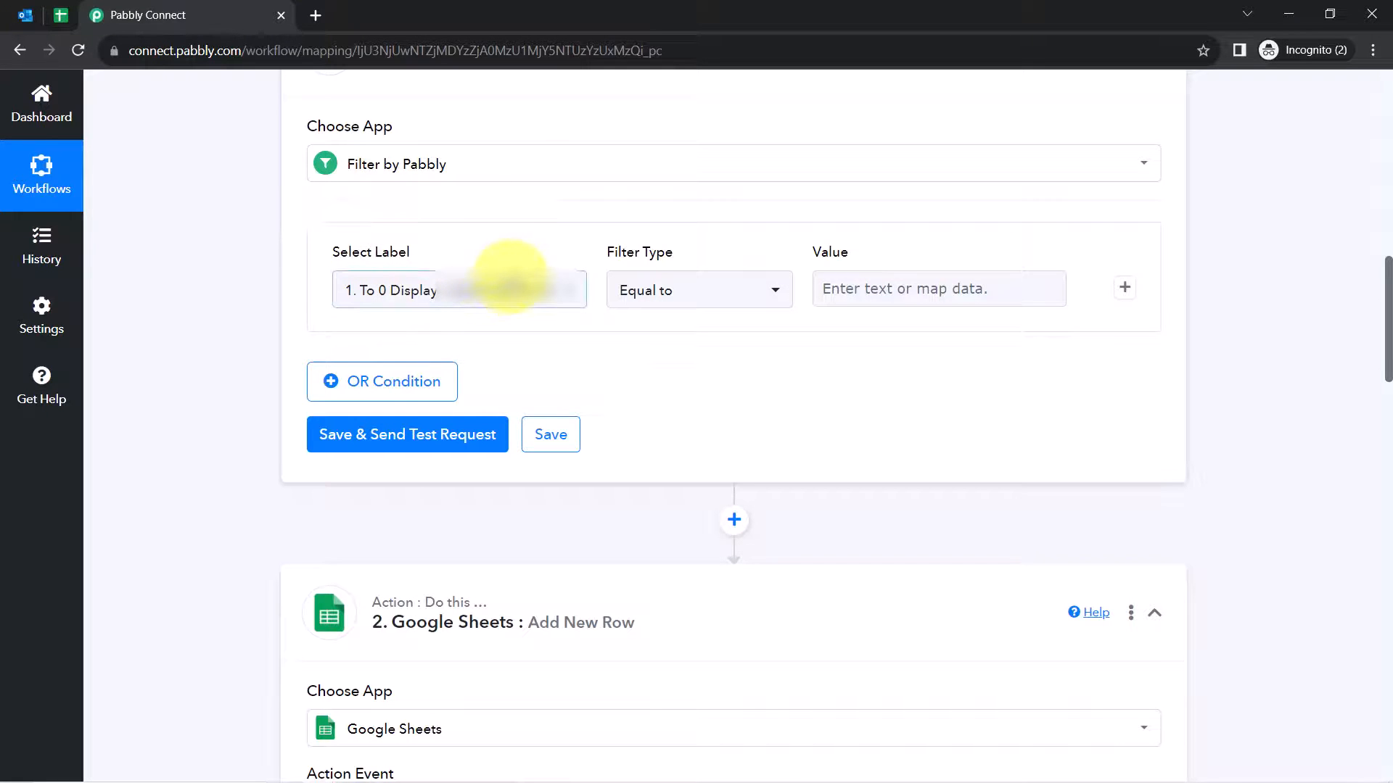
click(429, 285)
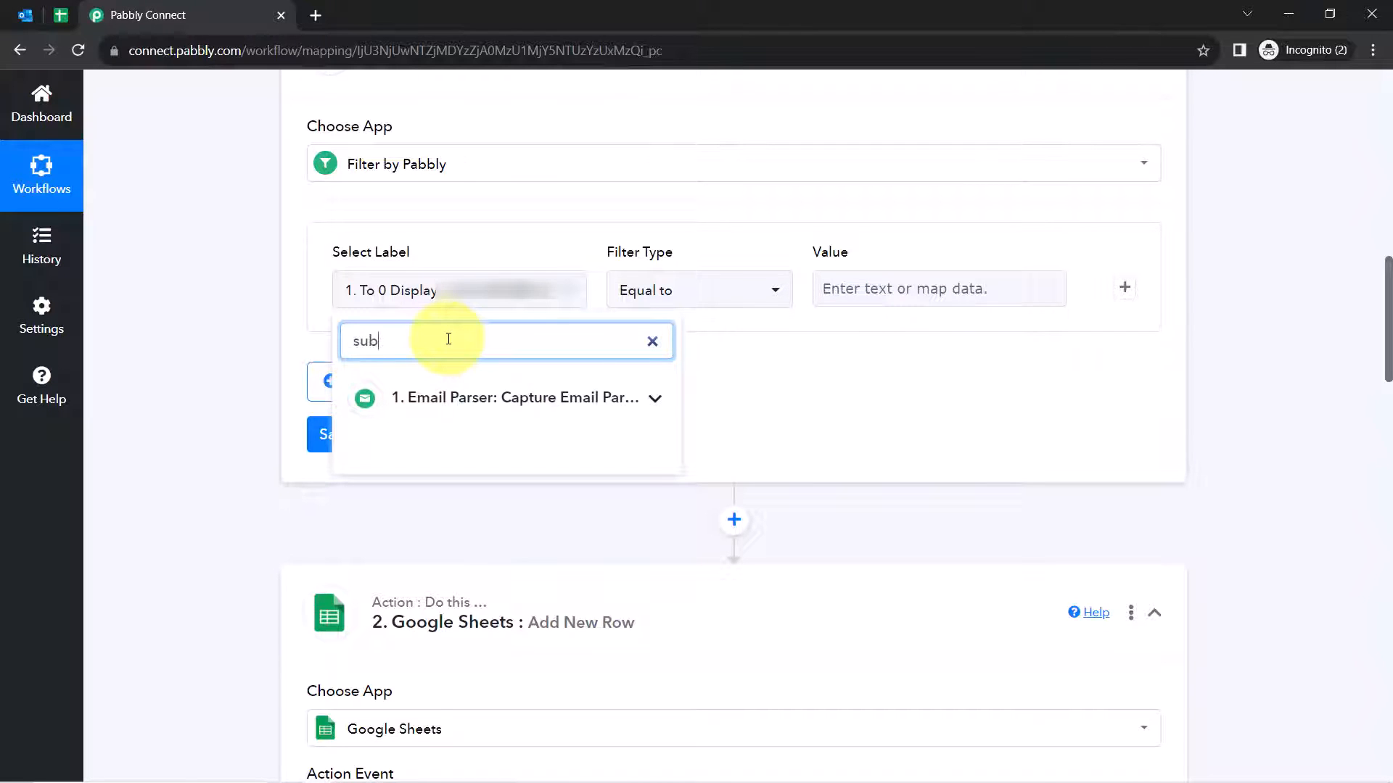
click(419, 398)
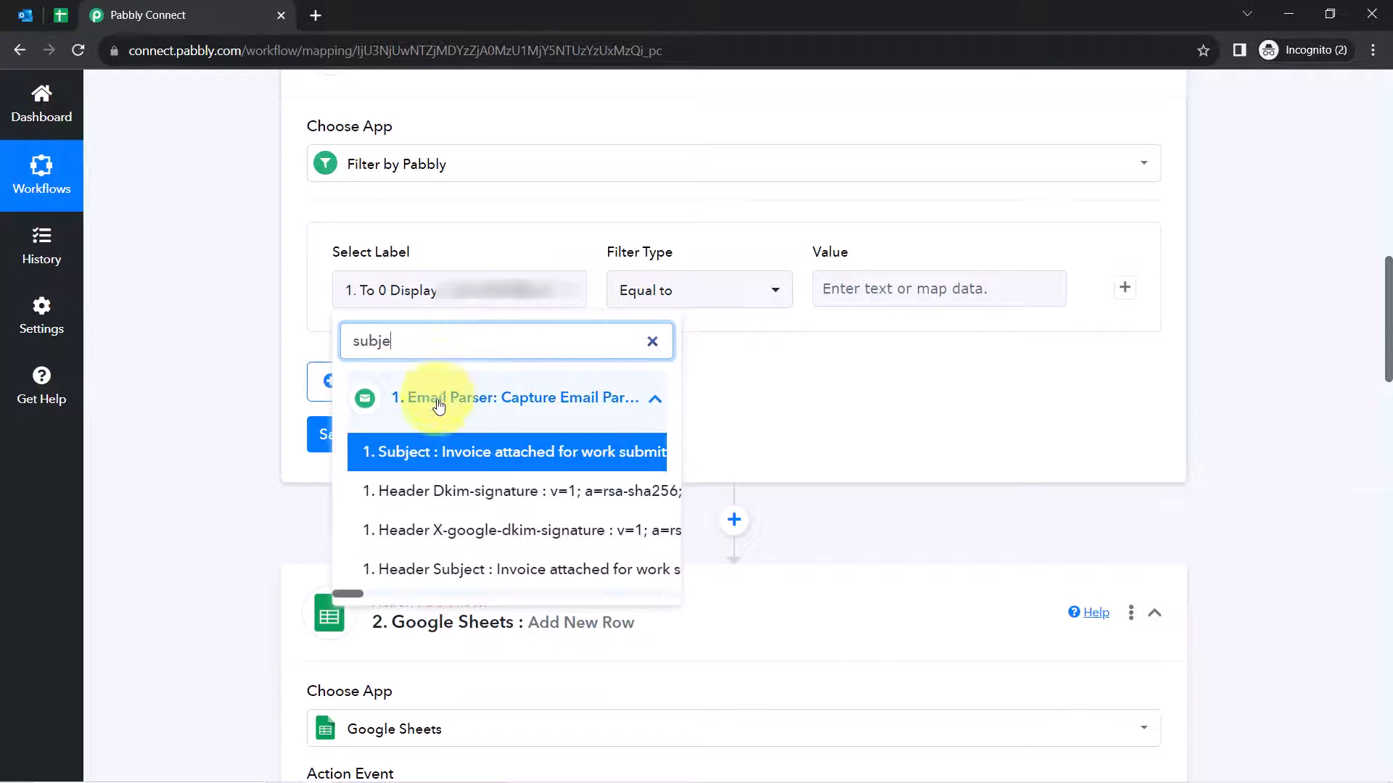
click(428, 447)
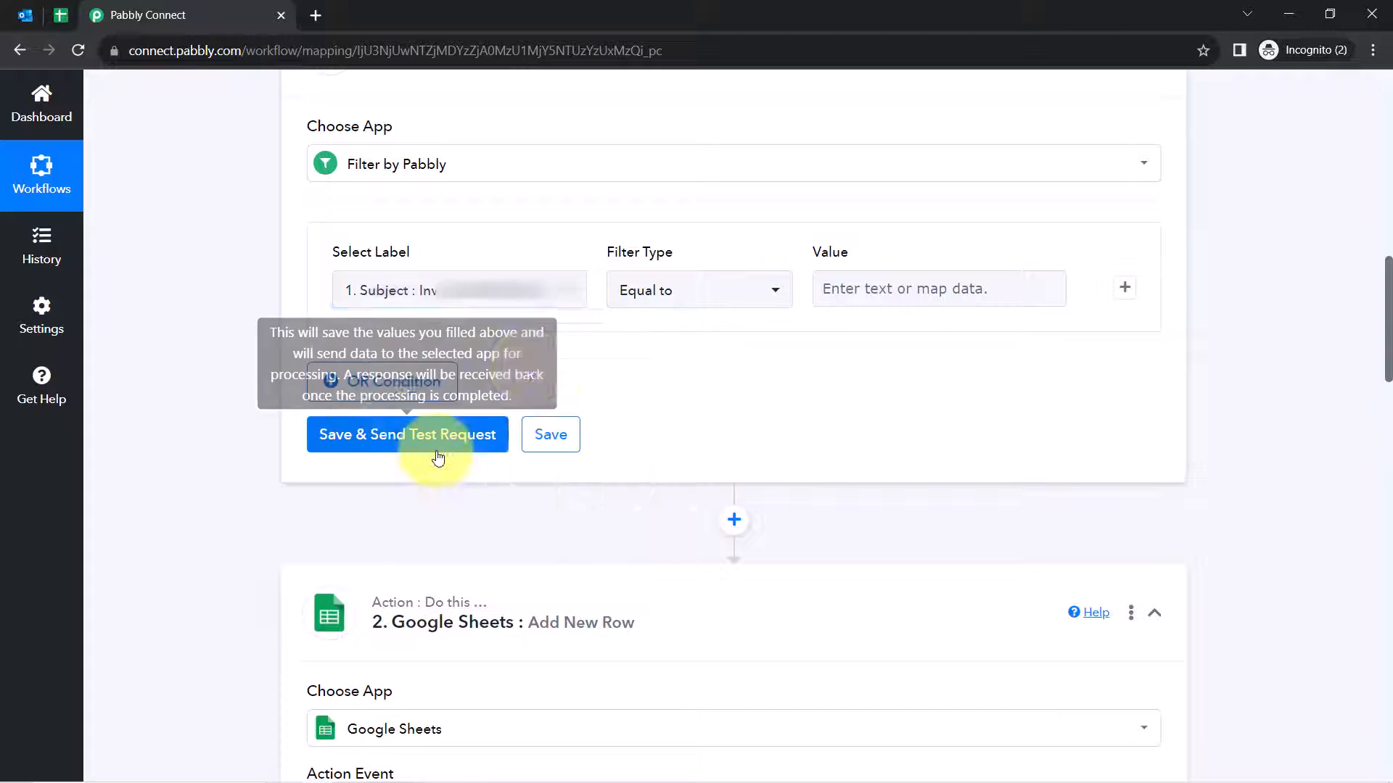
Make the first filter condition match subjects that contain "receipt", and add two more OR conditions
click(683, 292)
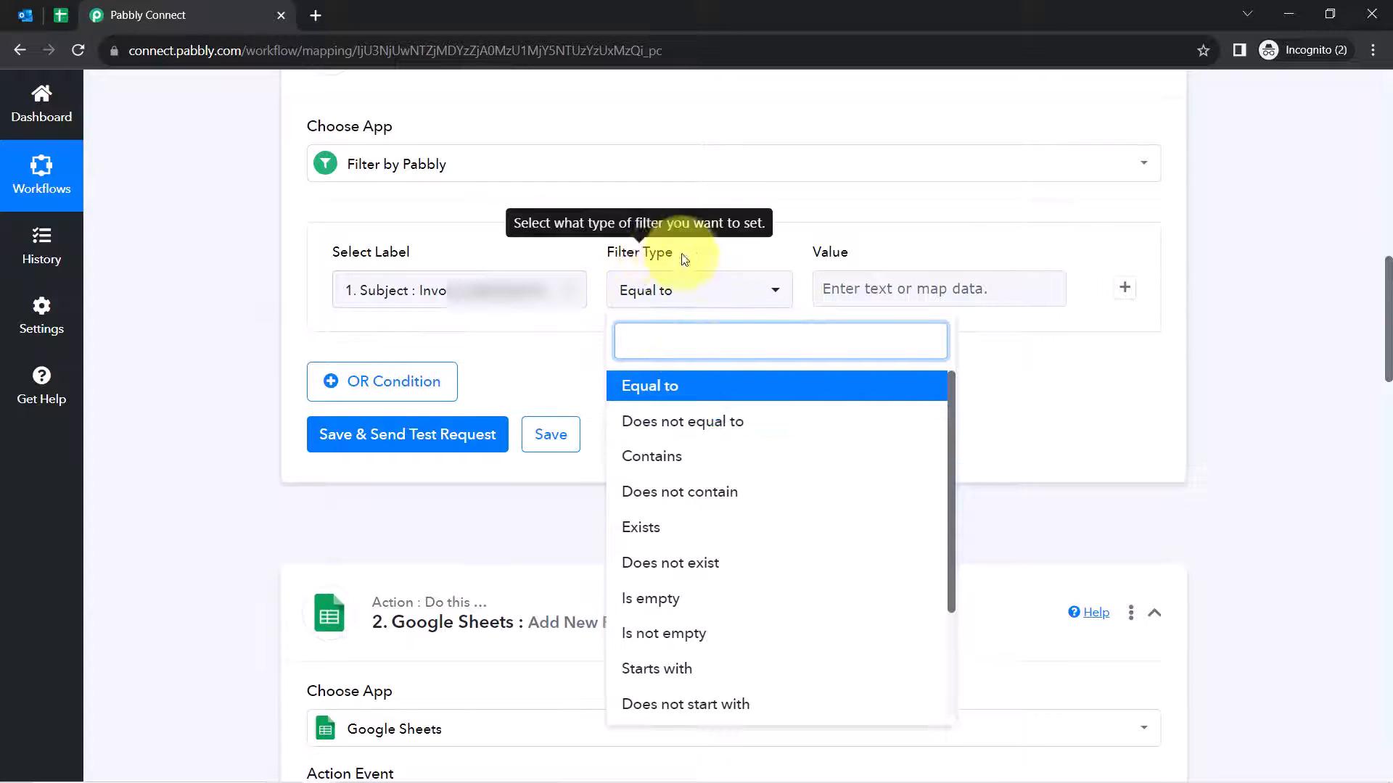
click(659, 455)
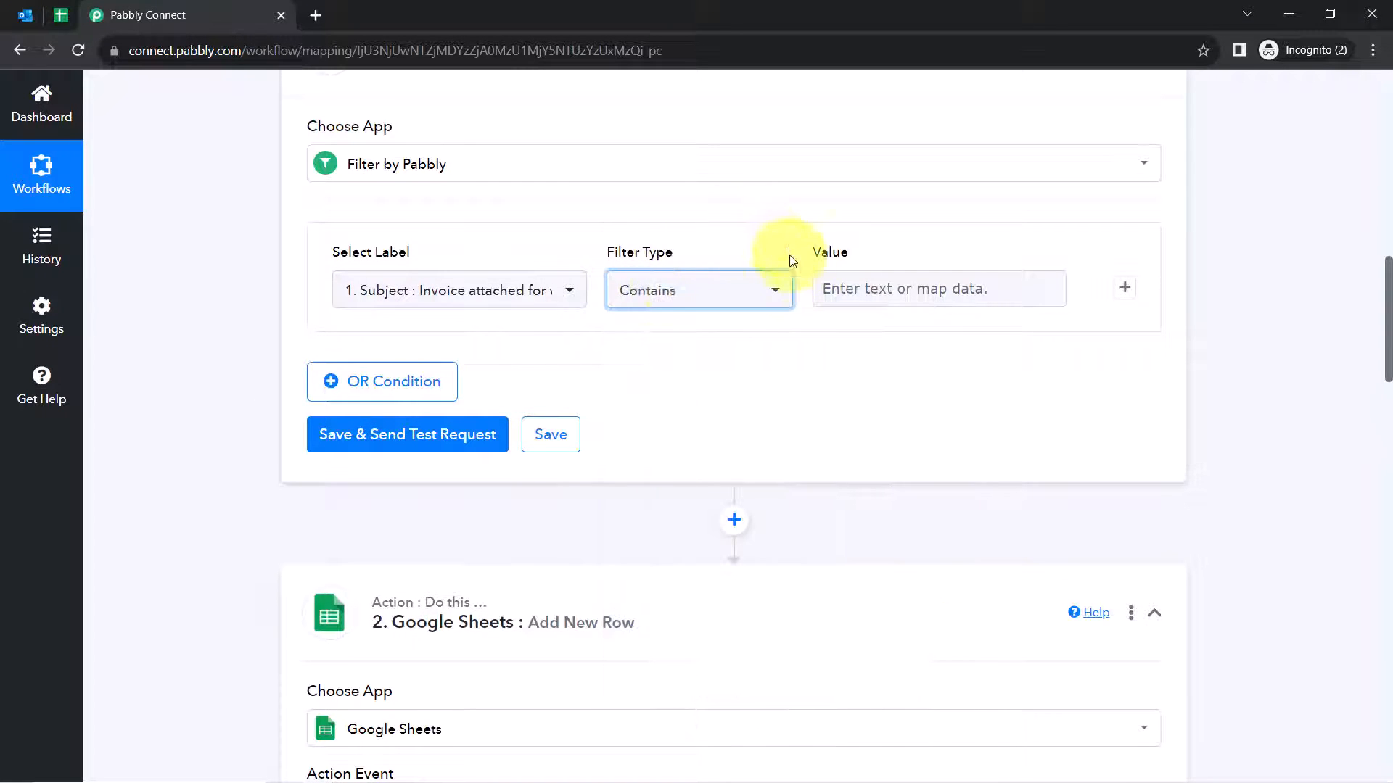
click(829, 284)
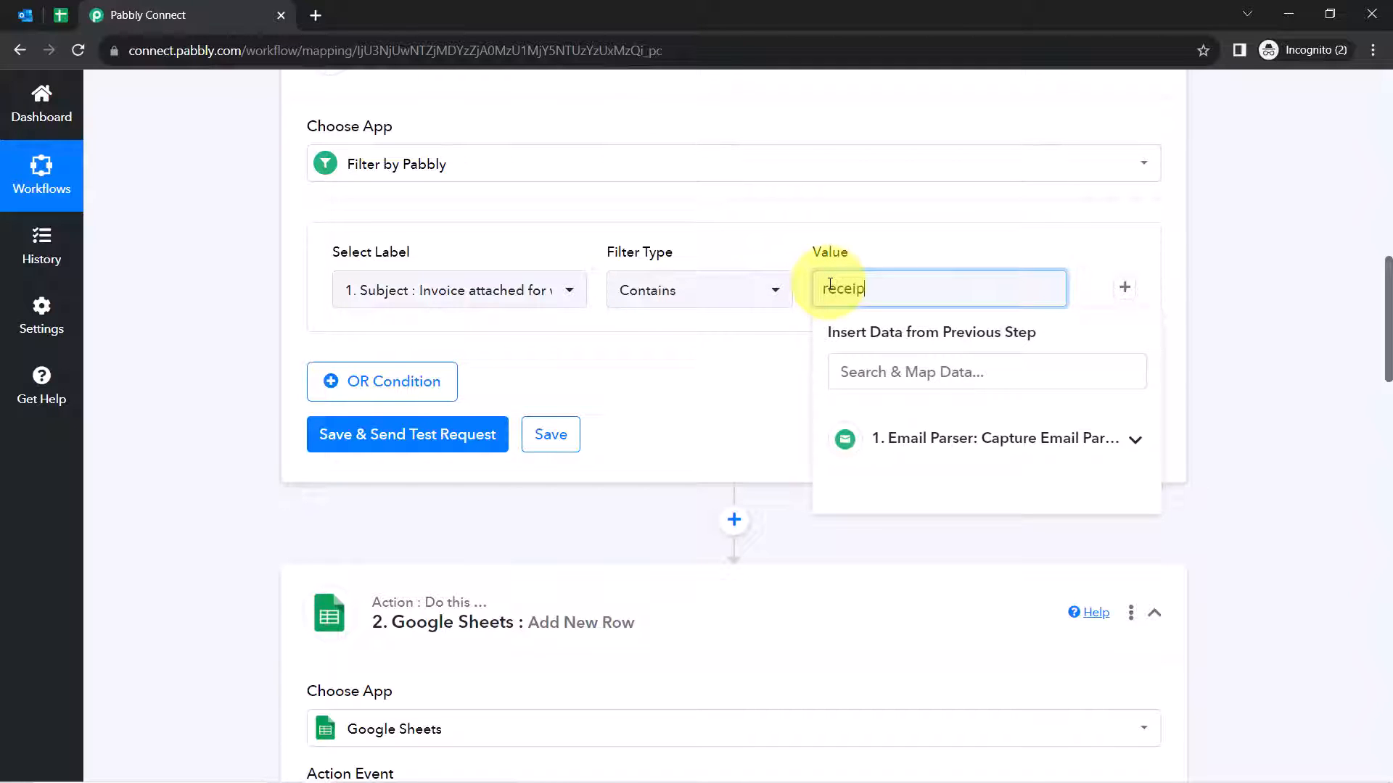
click(760, 358)
click(363, 389)
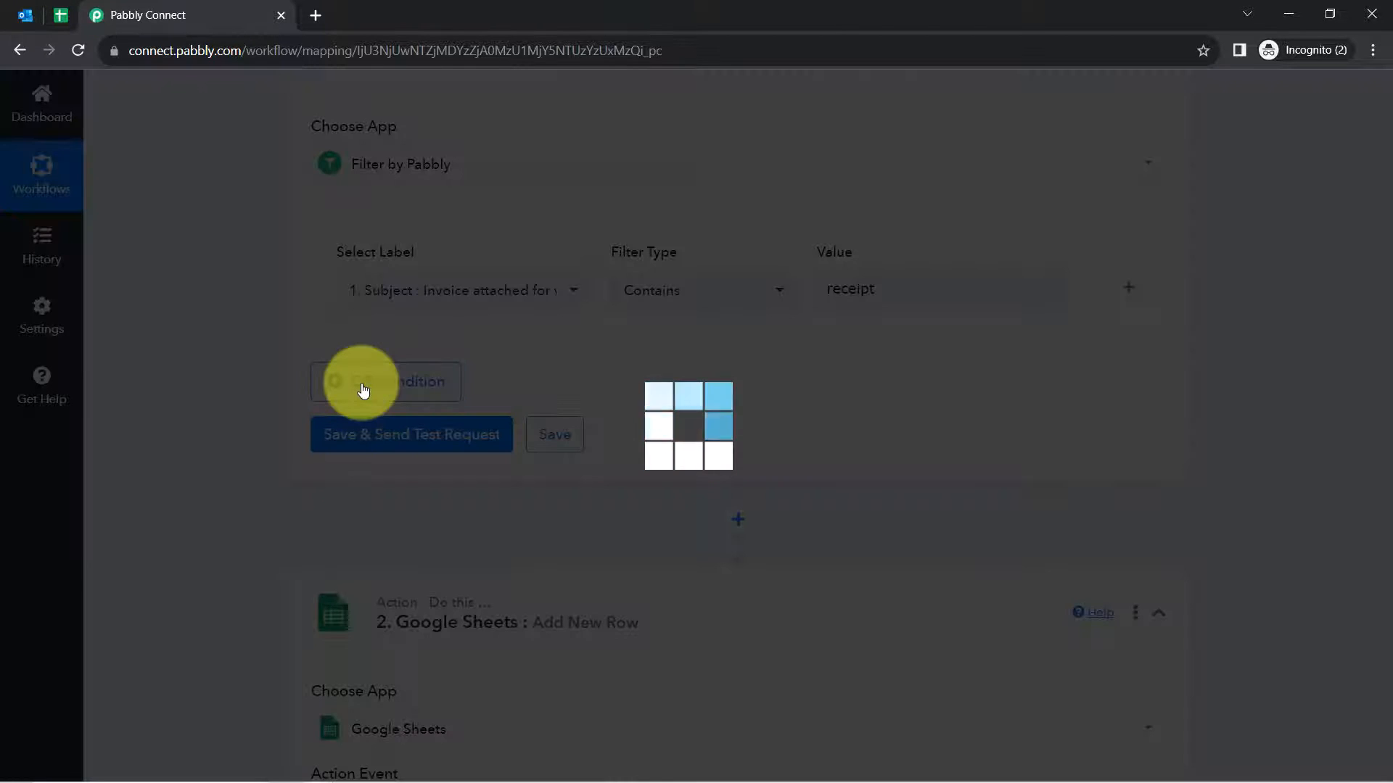
click(433, 529)
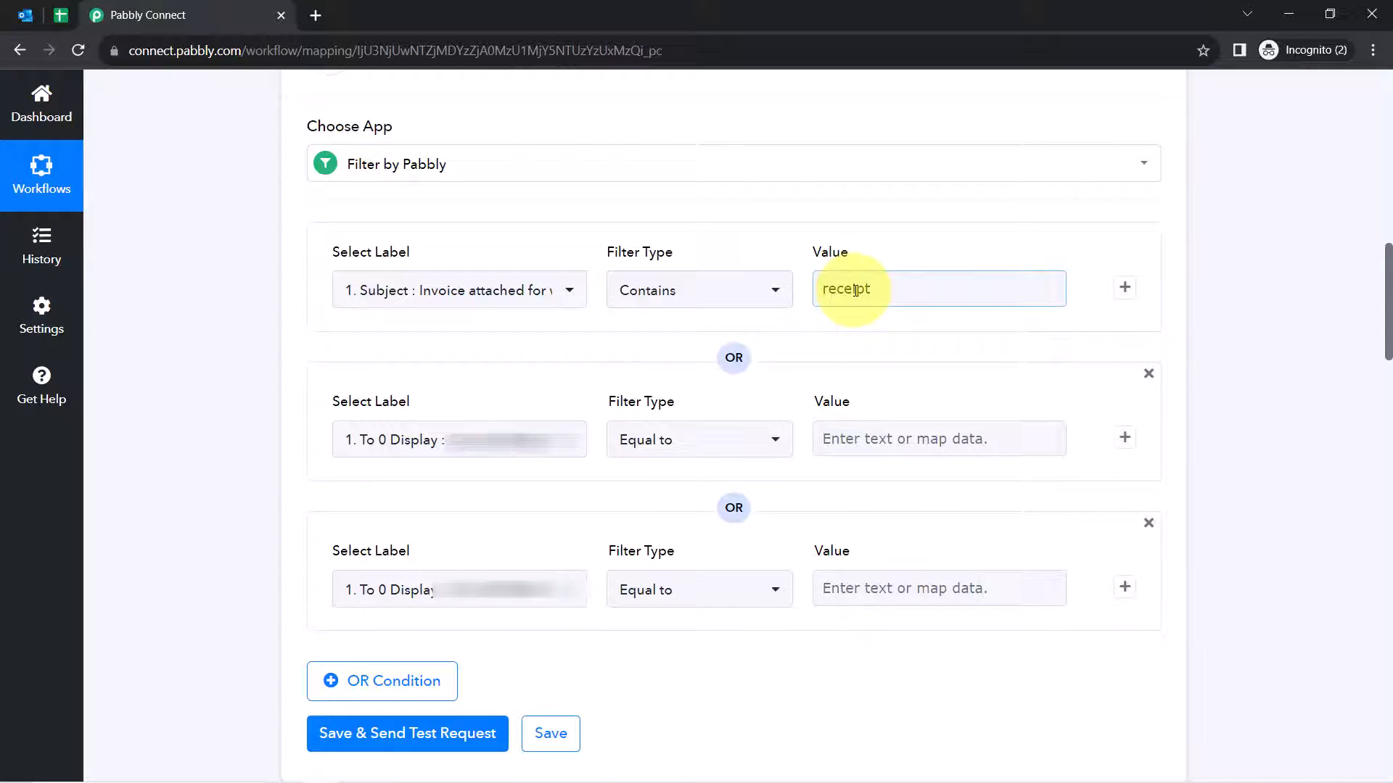
Configure the second OR condition to match when the trigger's Subject contains "invoice"
click(488, 437)
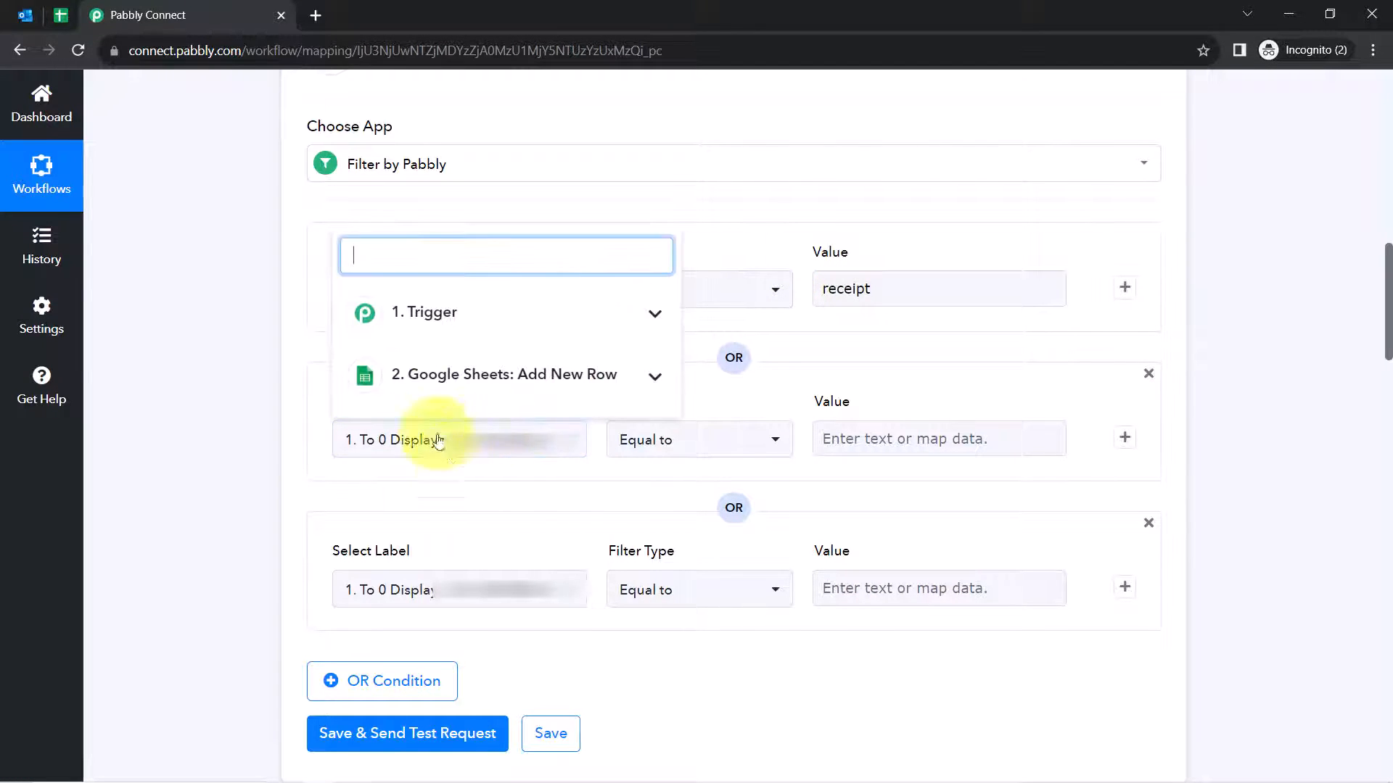
text(subje)
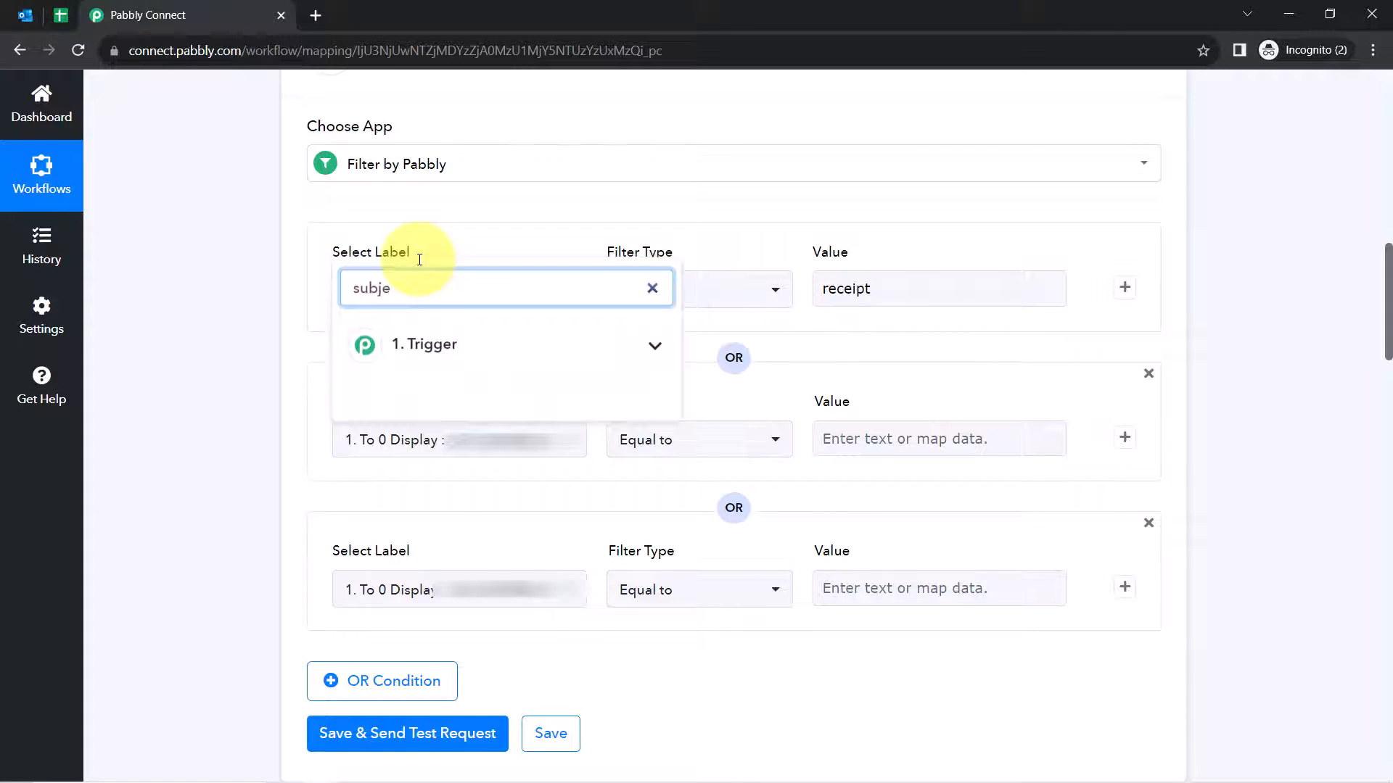
click(419, 346)
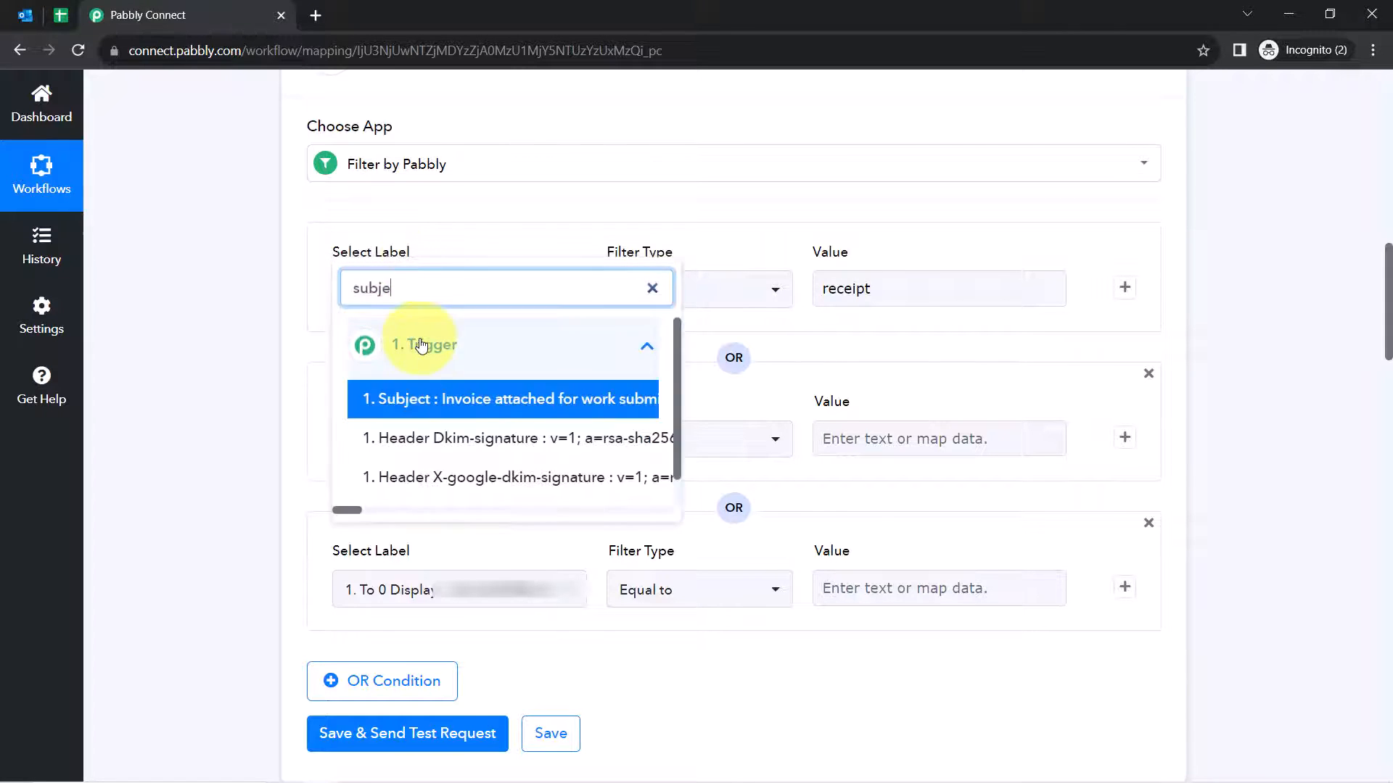
click(435, 396)
click(624, 455)
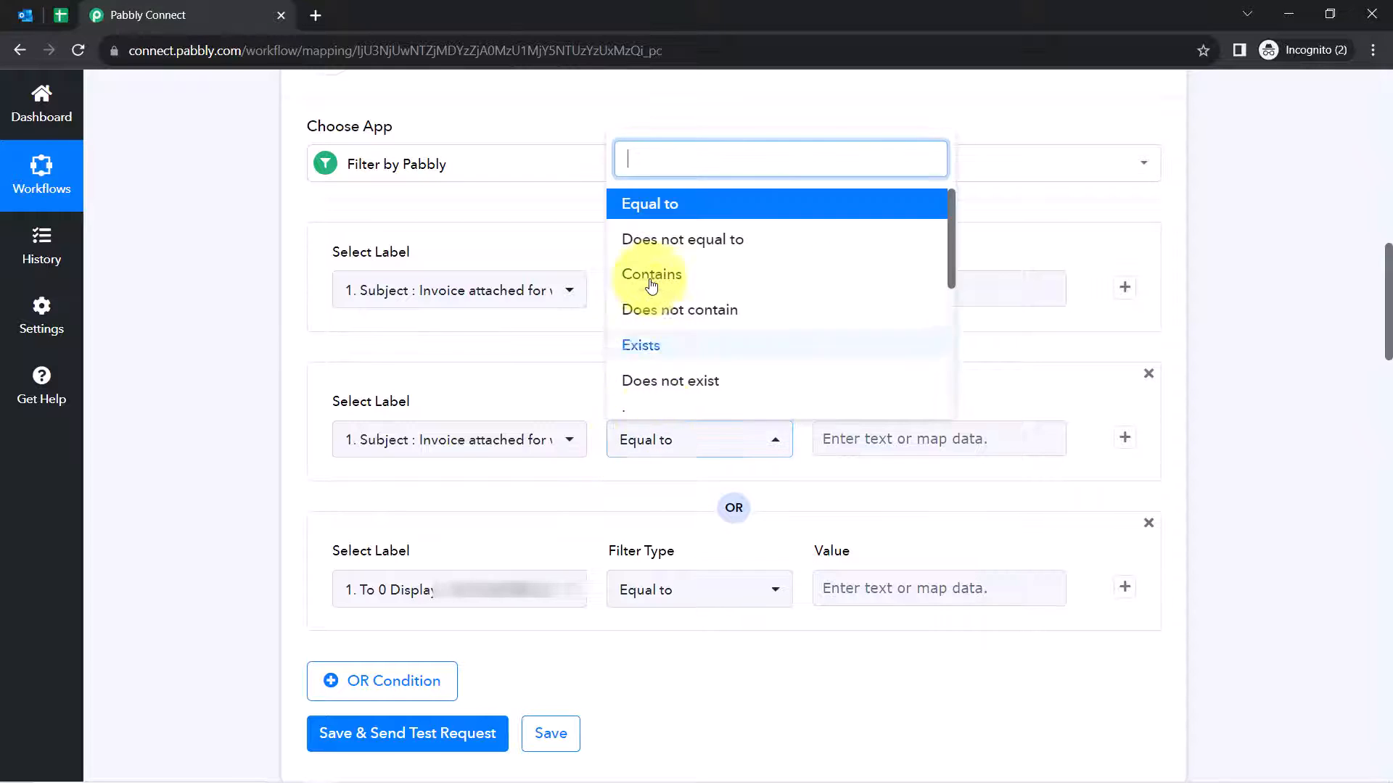
click(650, 278)
click(851, 443)
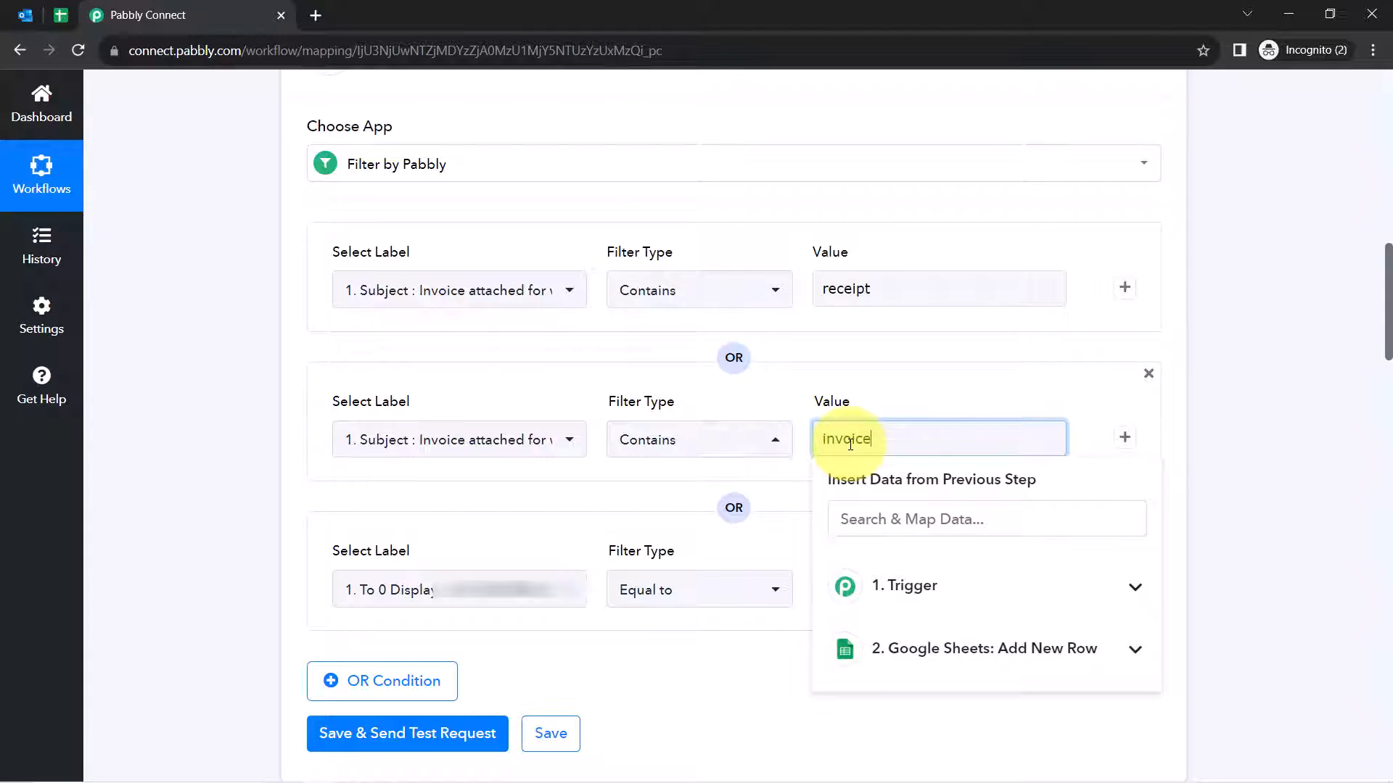
click(896, 415)
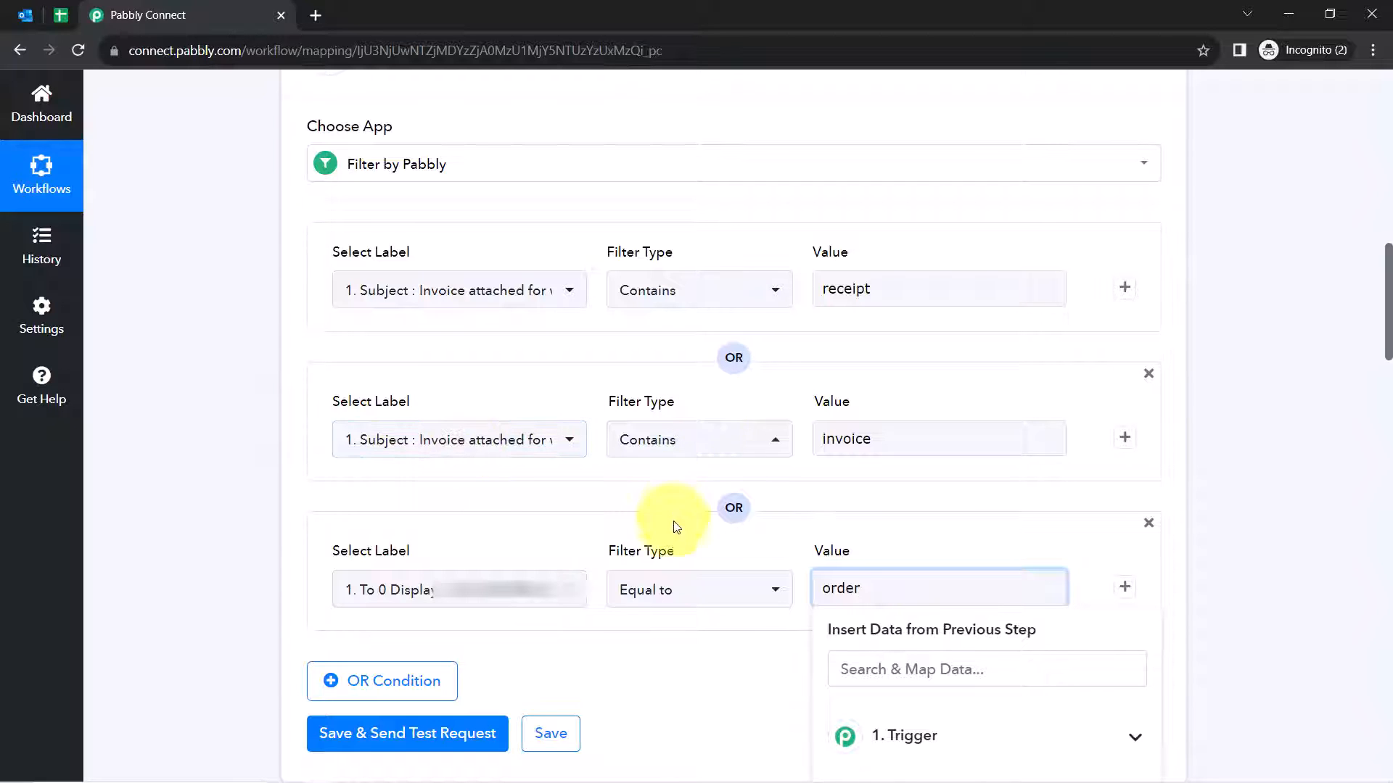
Configure the third OR condition to match when the trigger's Subject contains "order"
click(638, 590)
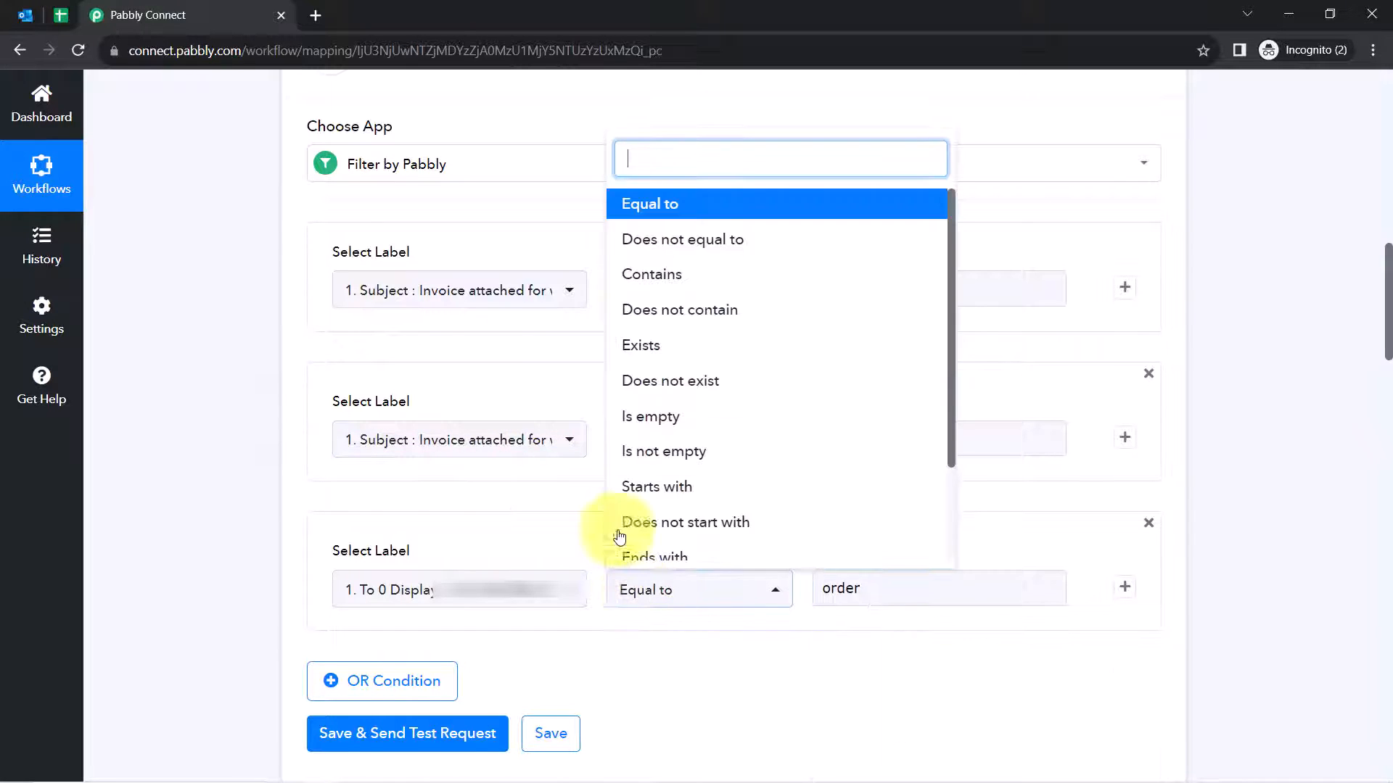
click(648, 274)
click(444, 591)
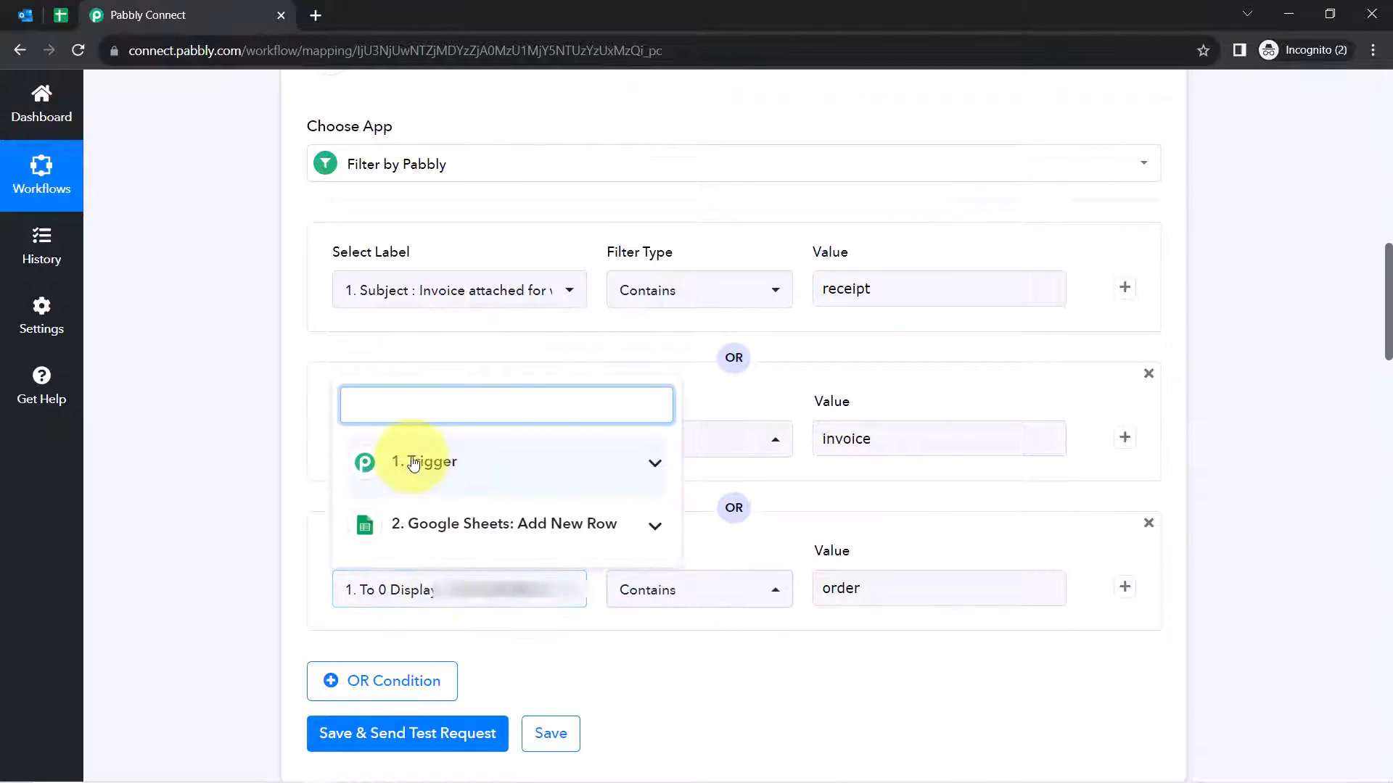
text(subj)
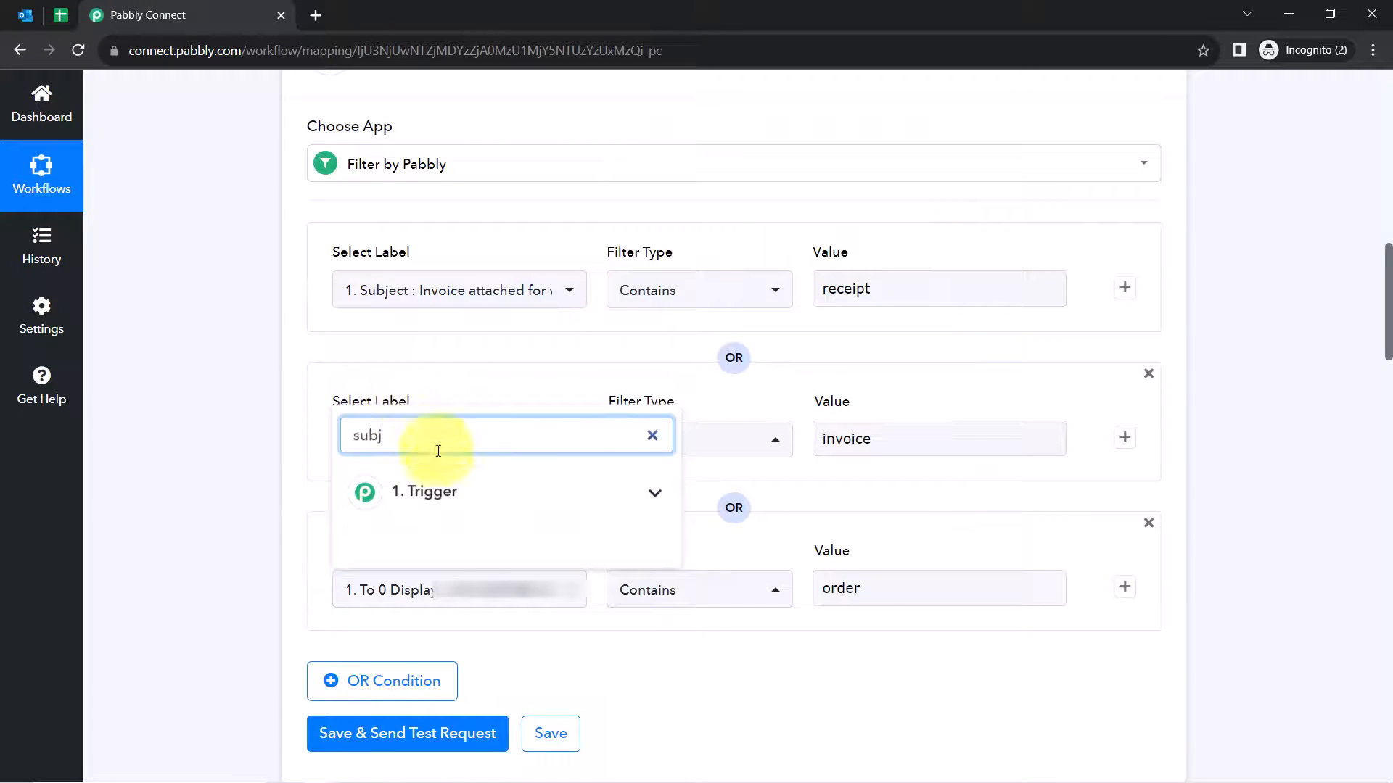
click(436, 495)
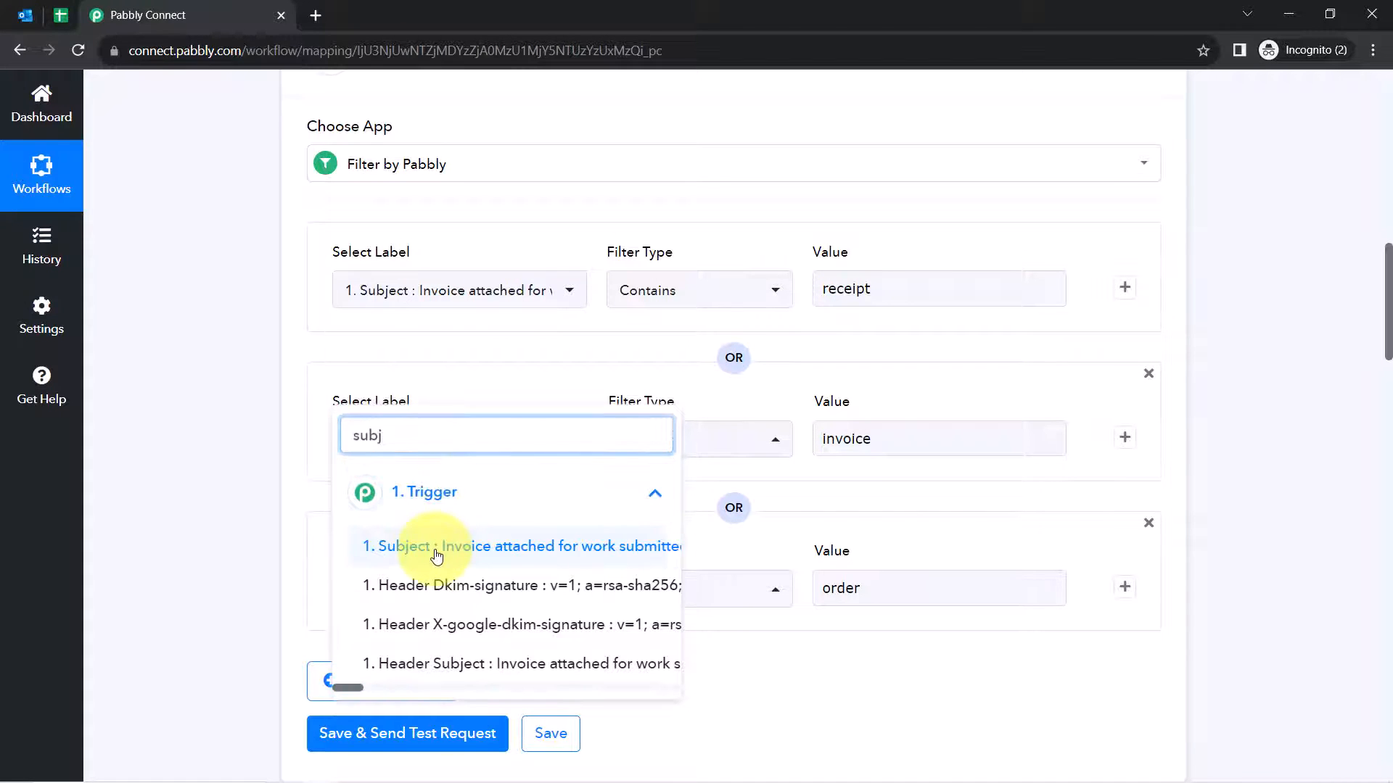
click(438, 549)
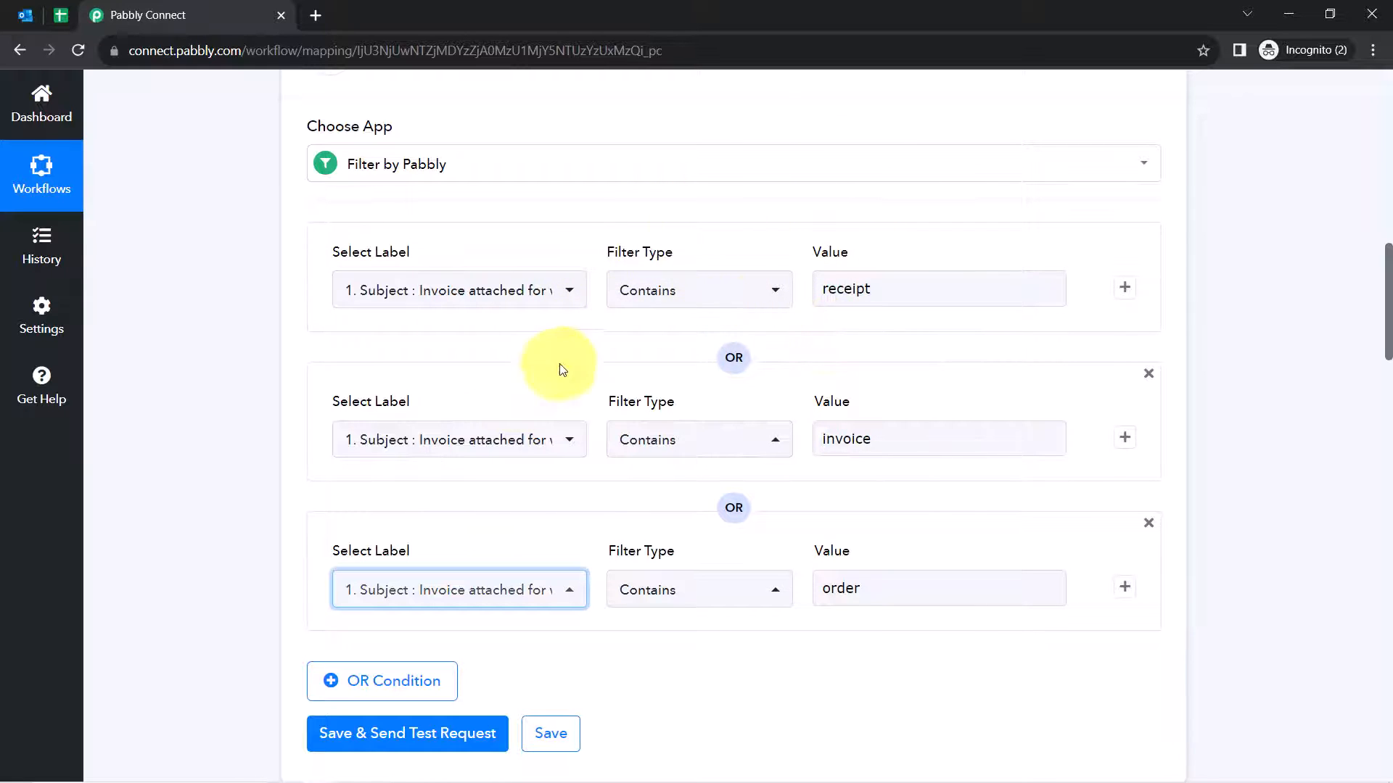
click(239, 443)
Save the filter, send a test request, and review the response and the Google Sheets action that follows
scroll(245, 472, down, 1)
scroll(245, 472, down, 3)
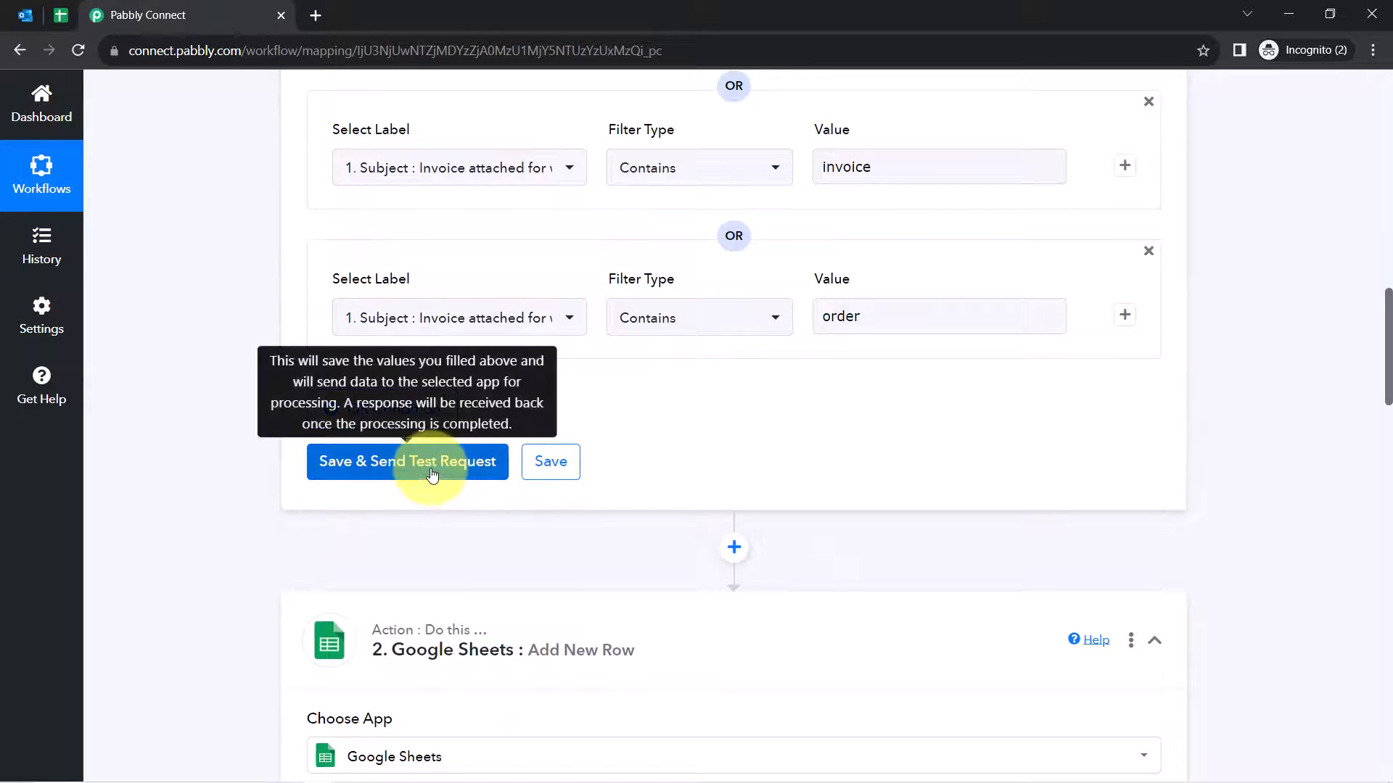
click(436, 460)
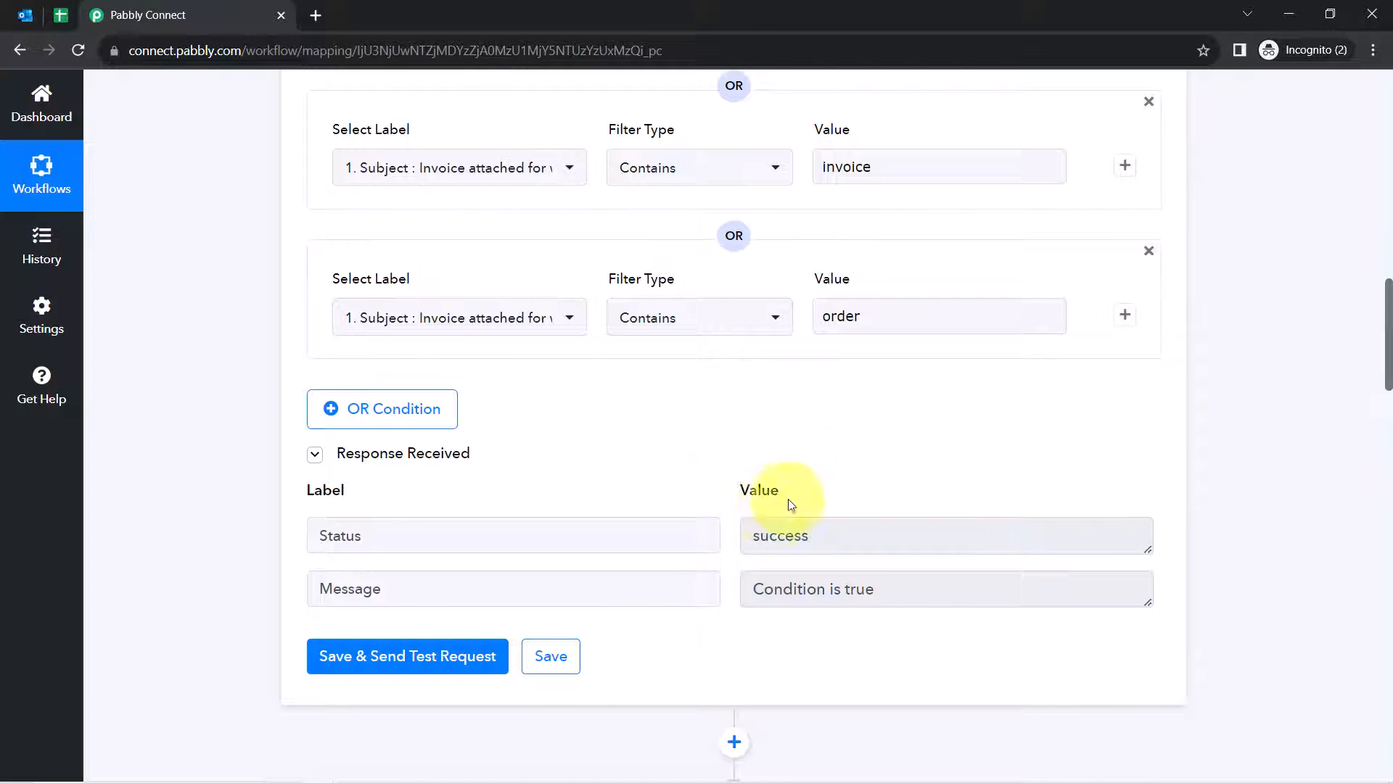
scroll(707, 510, down, 2)
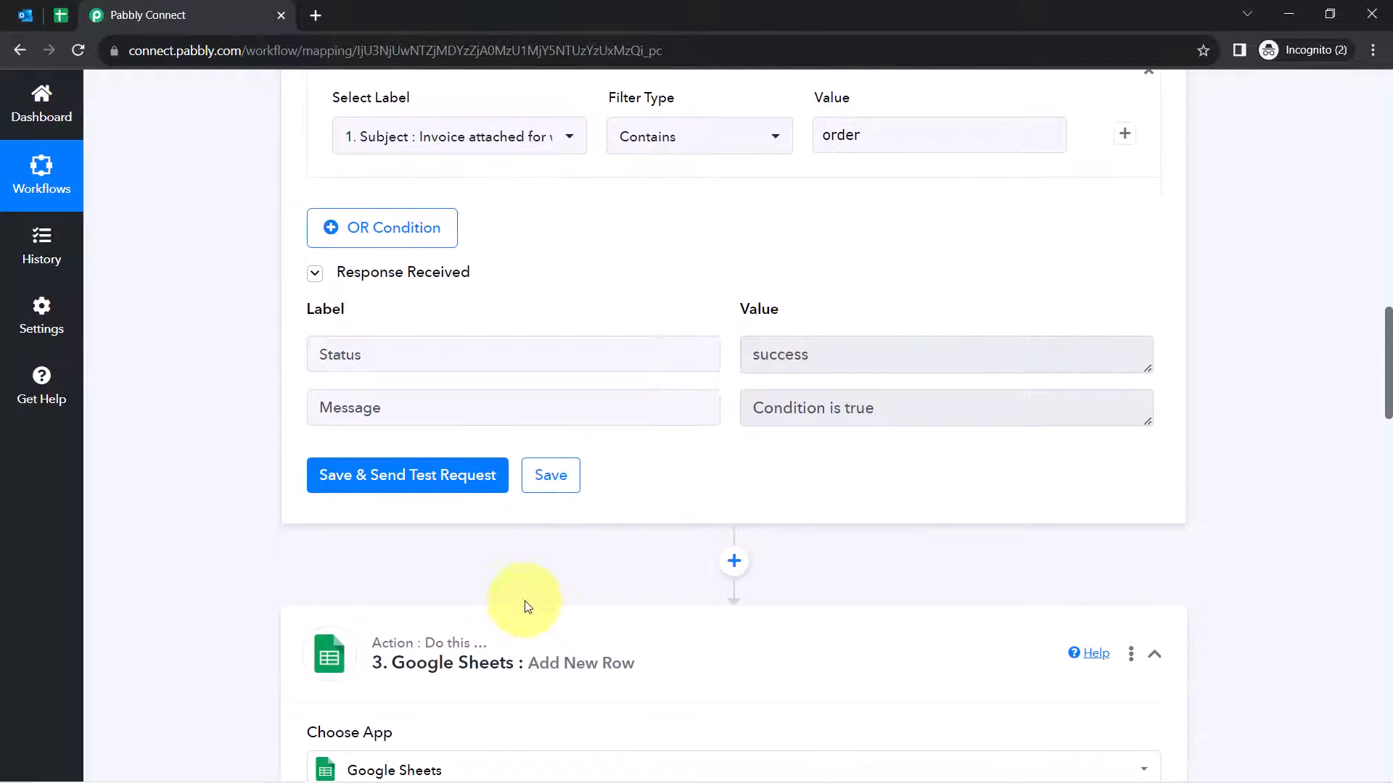
scroll(523, 602, down, 2)
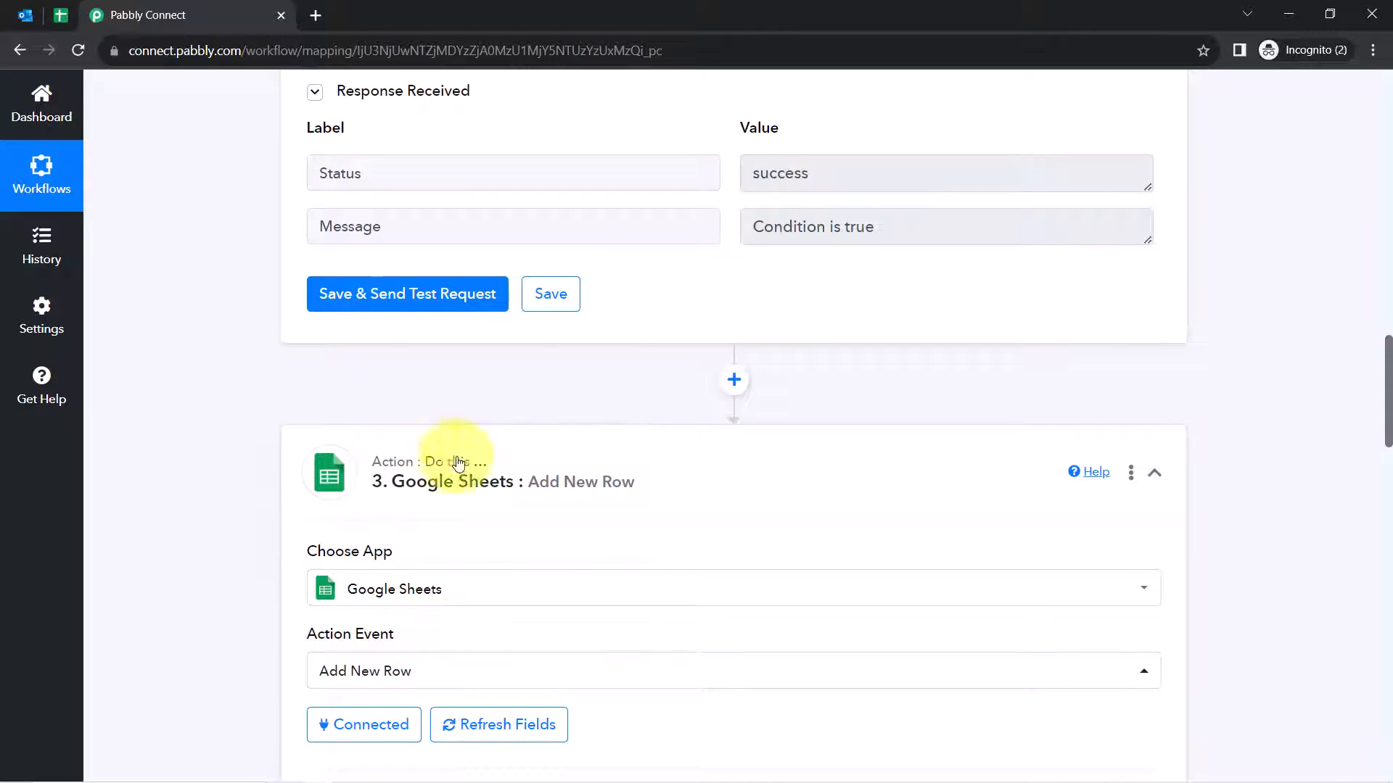
scroll(465, 515, up, 6)
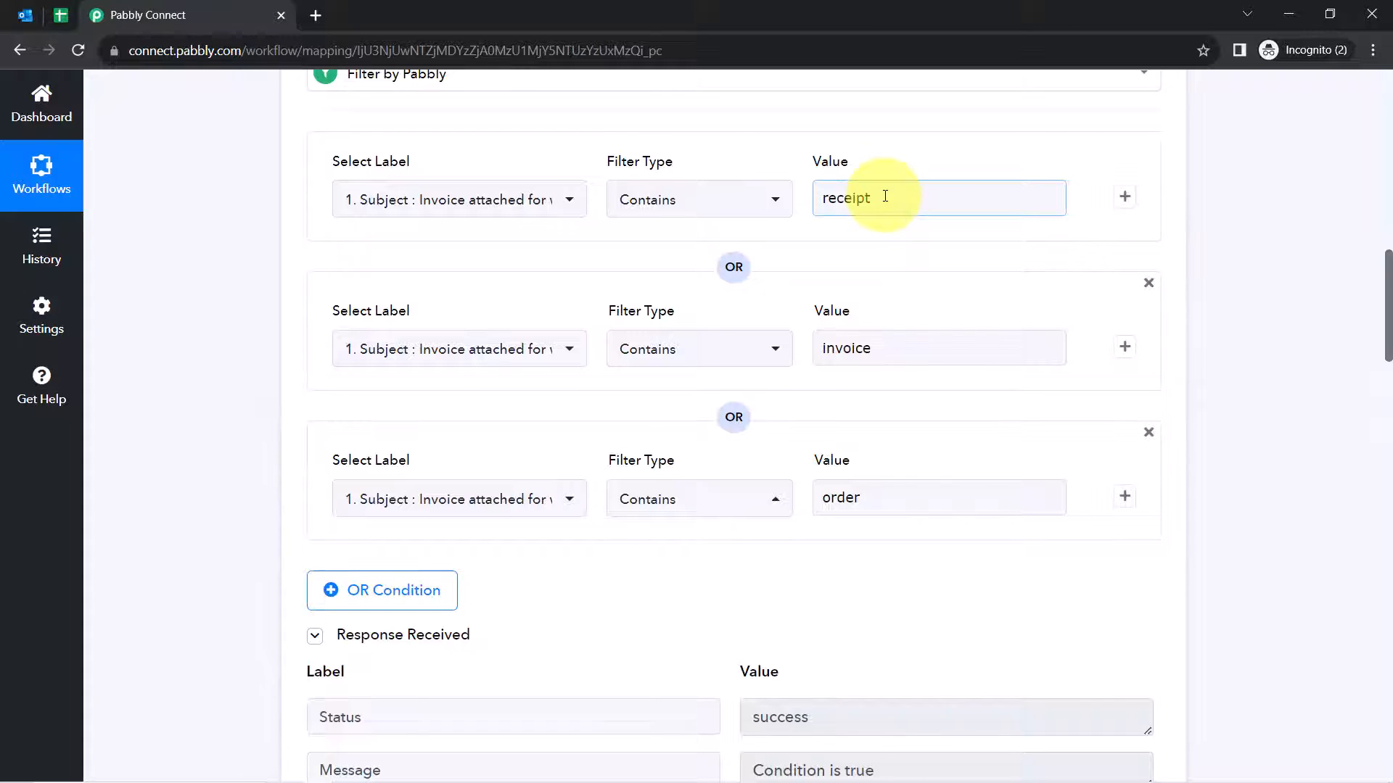
Change the three filter values to receipt1, invoice1 and order1, and send another test request
click(885, 198)
text(1)
click(888, 347)
text(1)
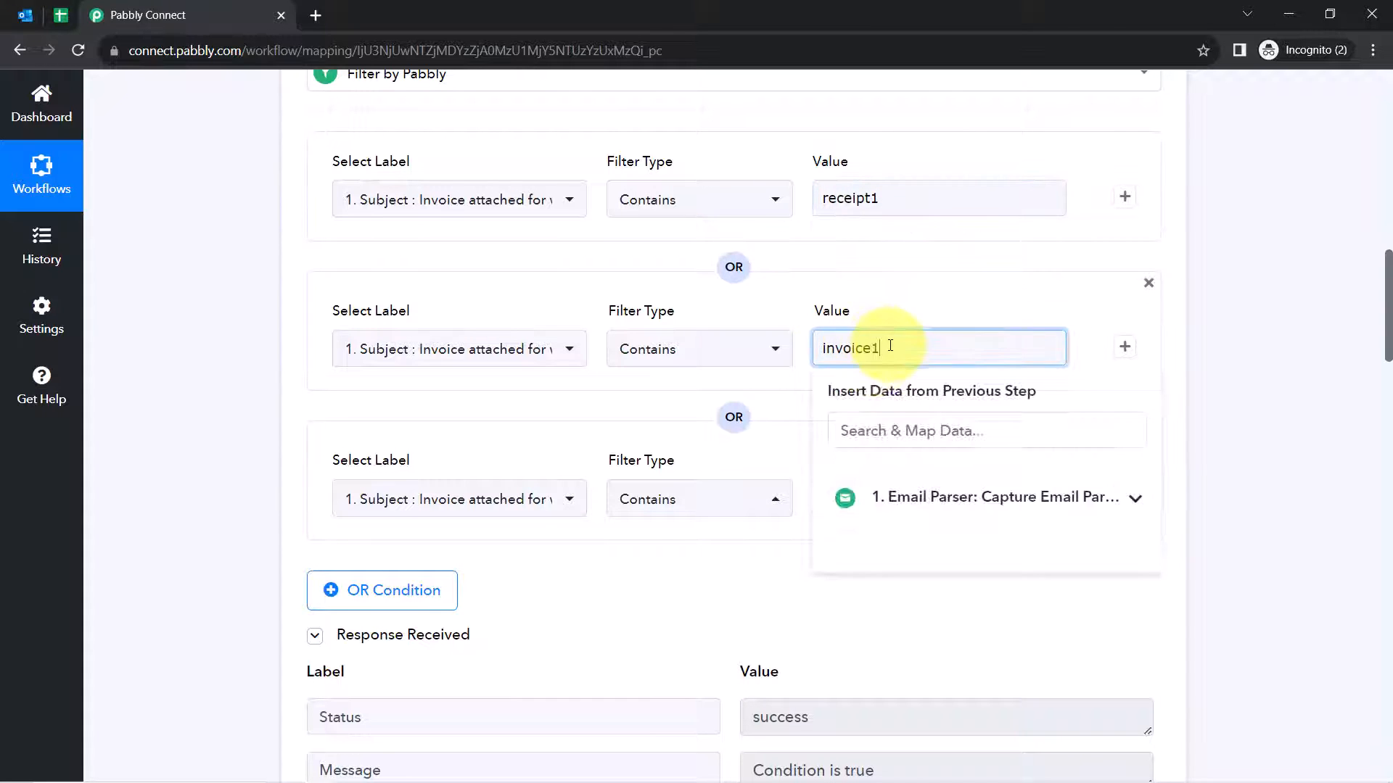
click(922, 496)
text(1)
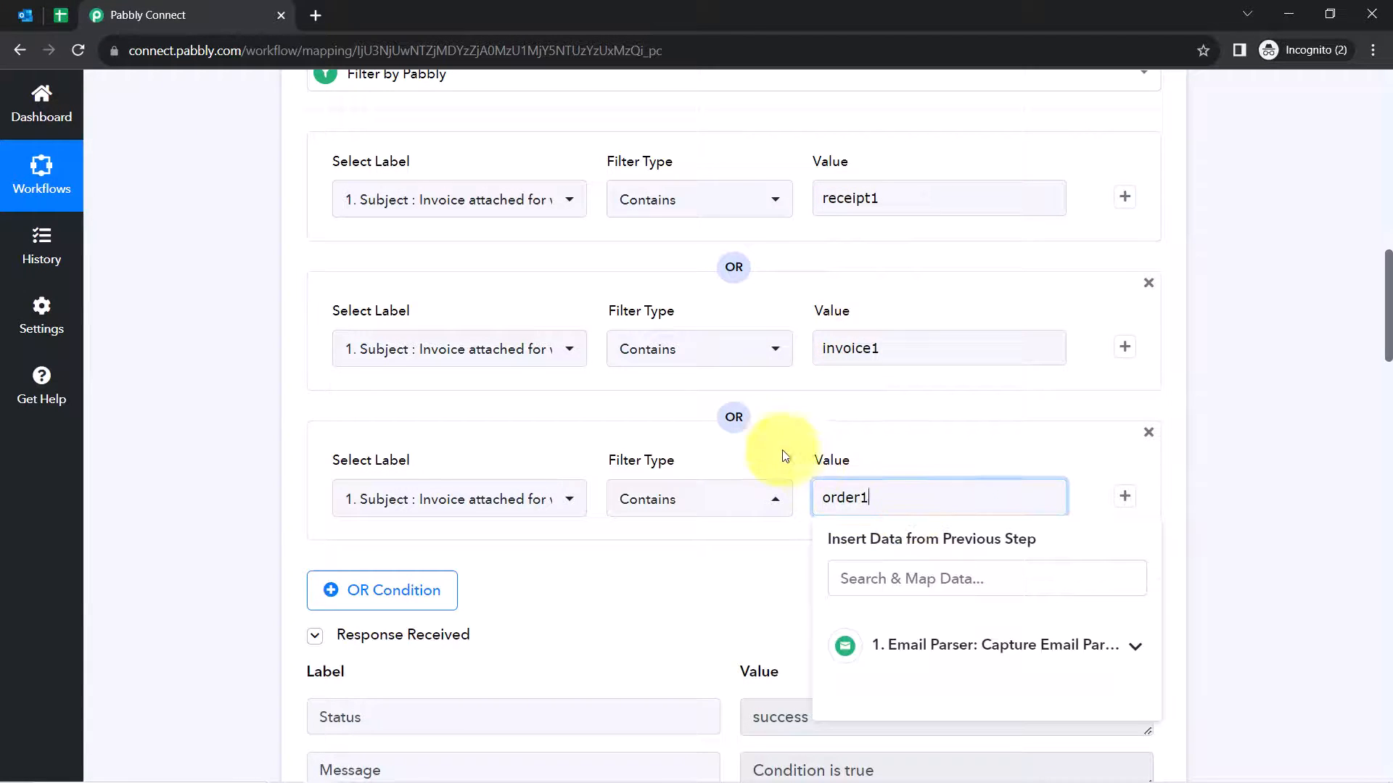
click(443, 549)
scroll(421, 533, down, 3)
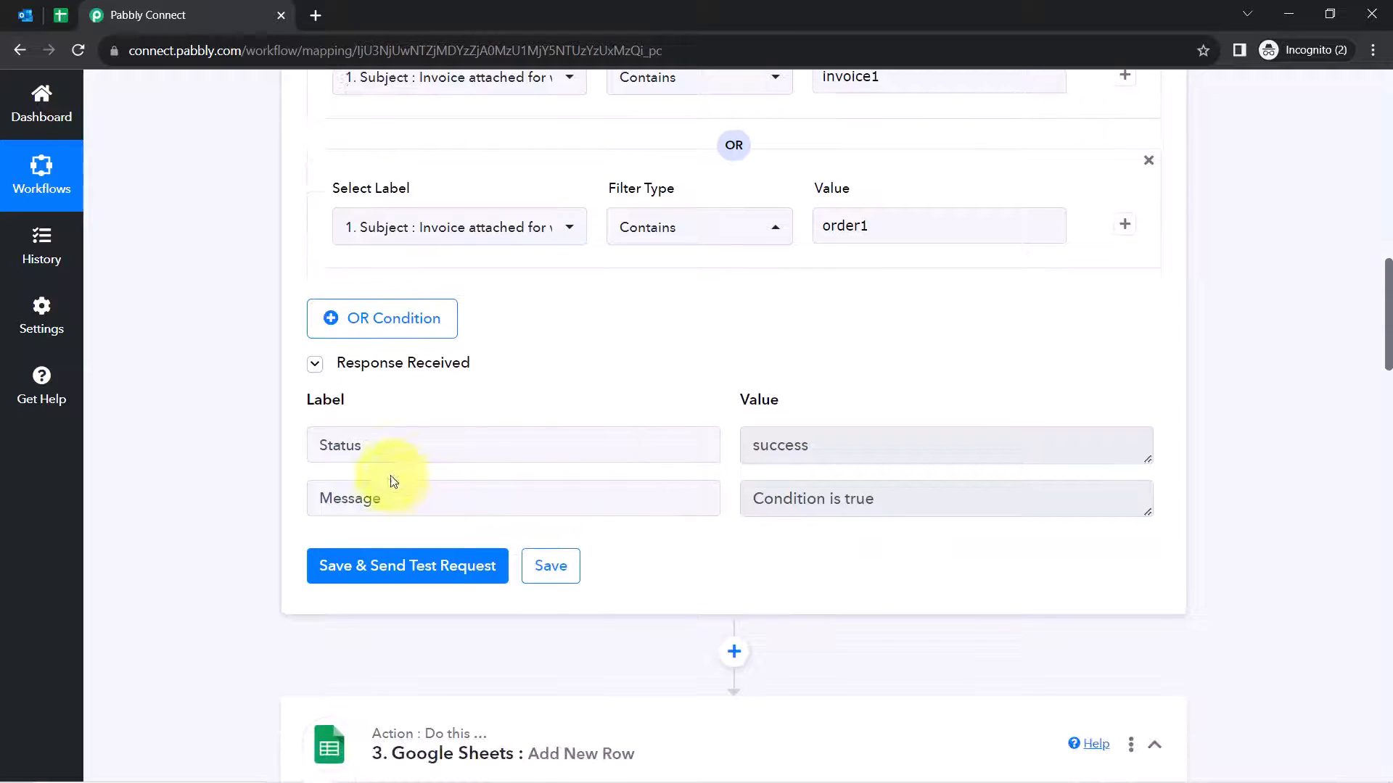
click(356, 568)
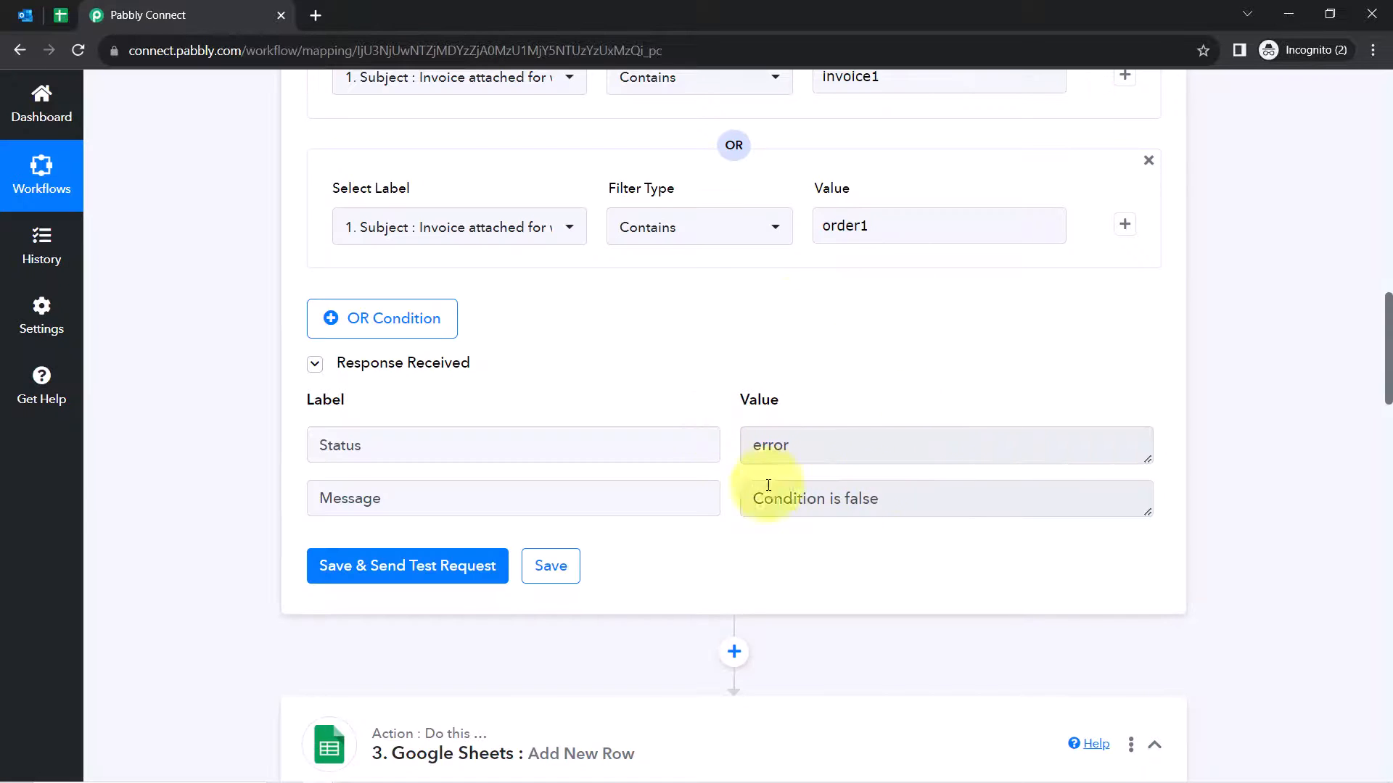
Examine the message in the filter's test response and the Google Sheets action below it
click(841, 498)
key(ctrl+a)
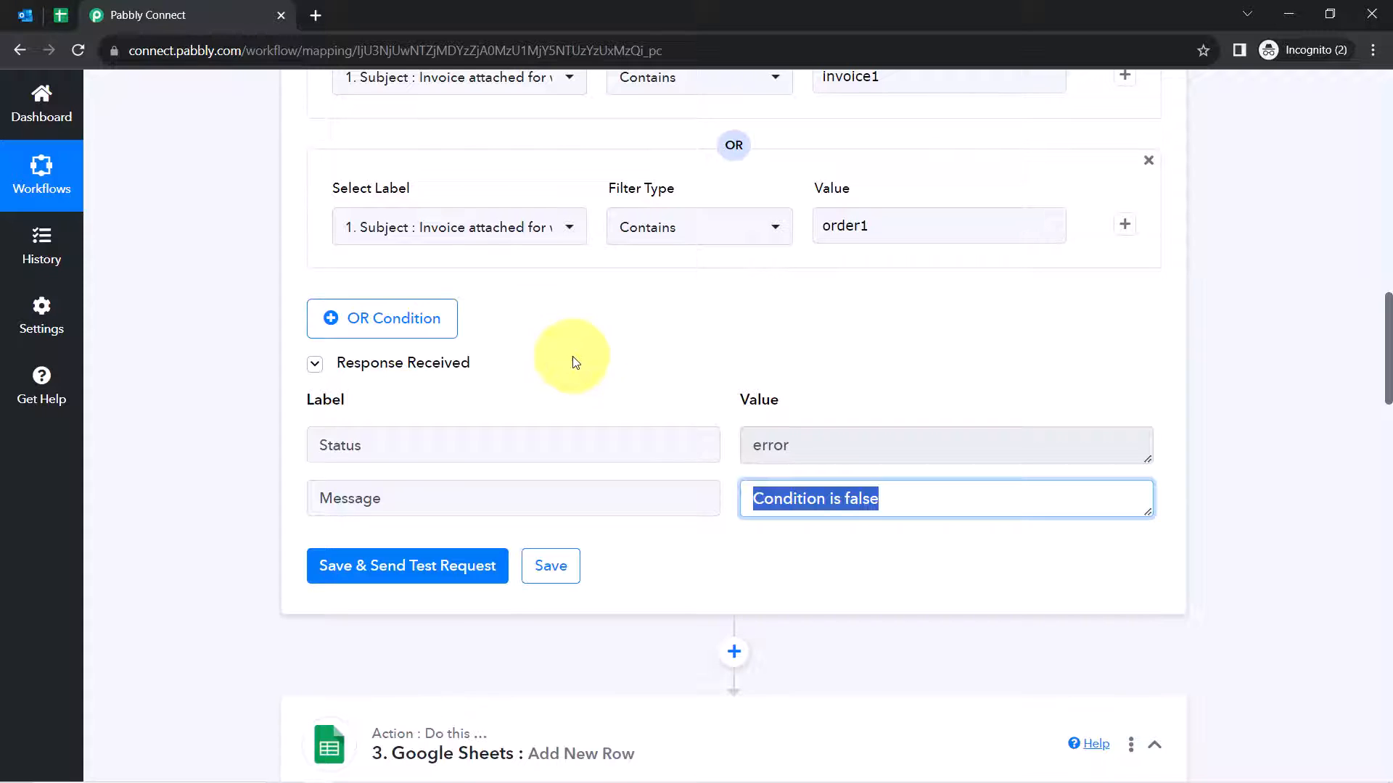
scroll(512, 432, down, 1)
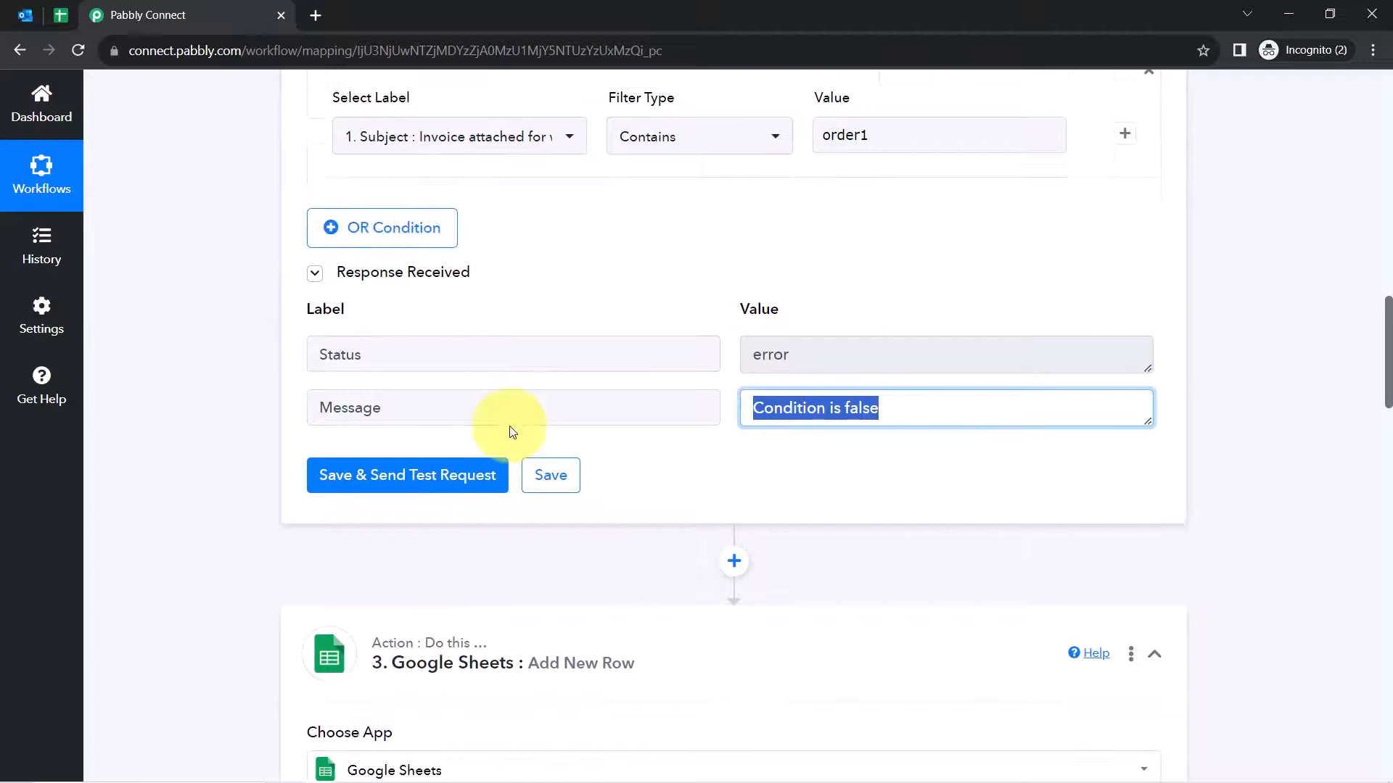
scroll(406, 607, down, 2)
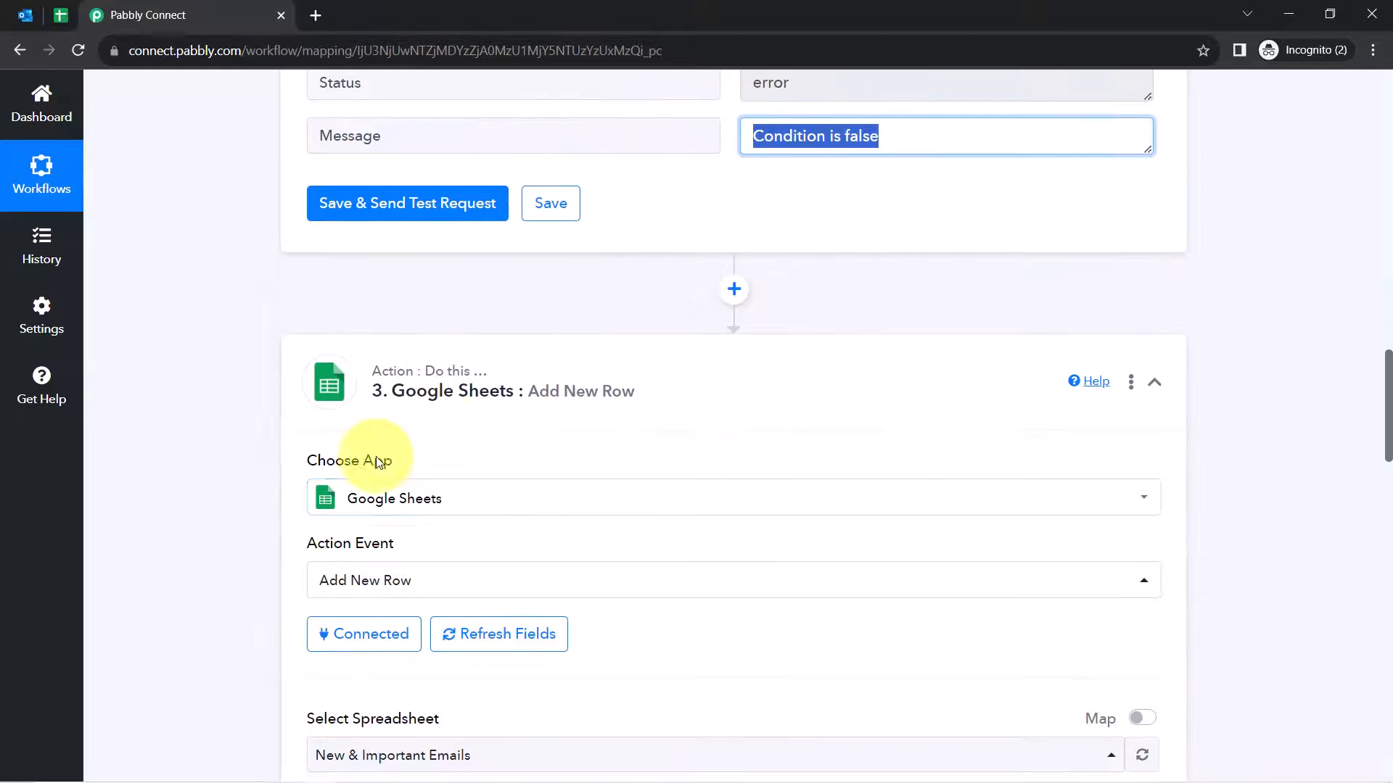
scroll(580, 515, up, 2)
scroll(622, 504, up, 2)
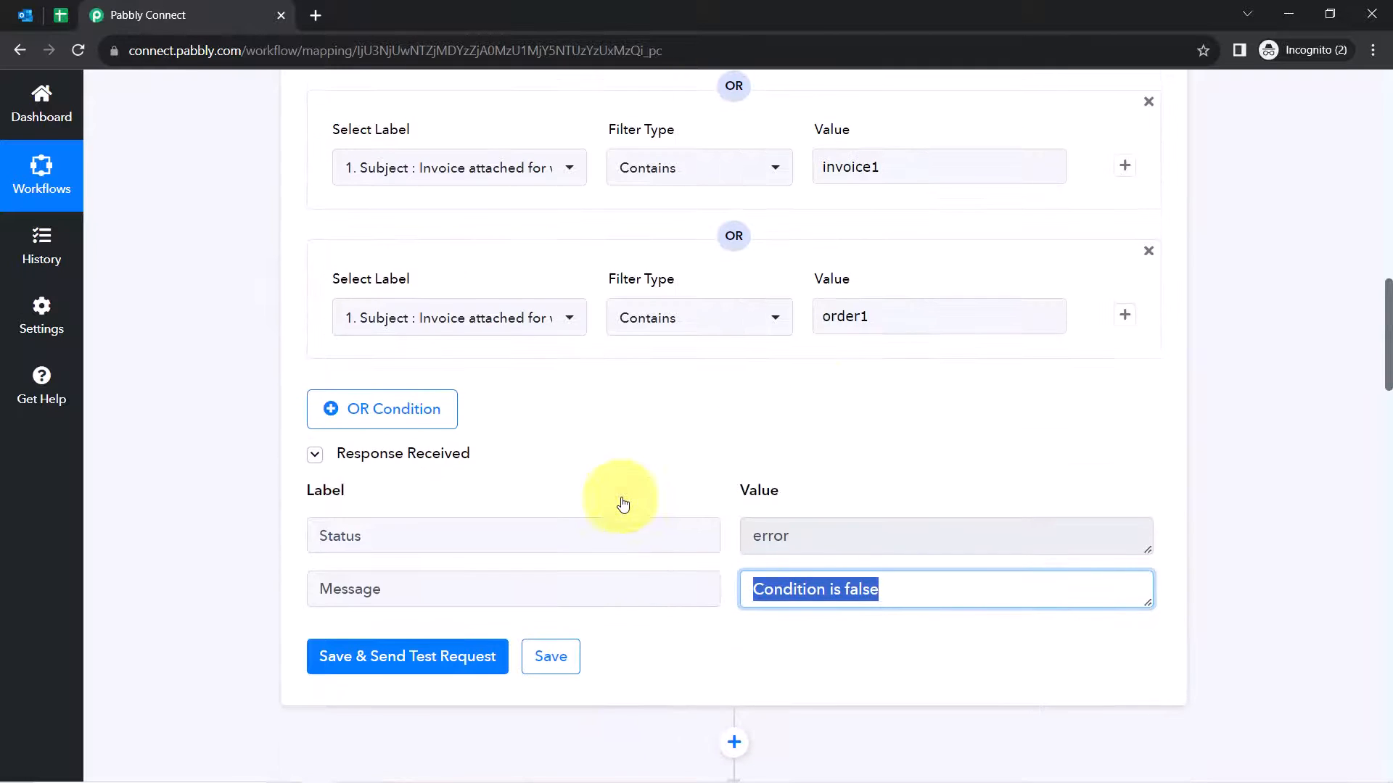
Set the three filter values back to receipt, invoice and order
click(909, 319)
scroll(908, 320, up, 3)
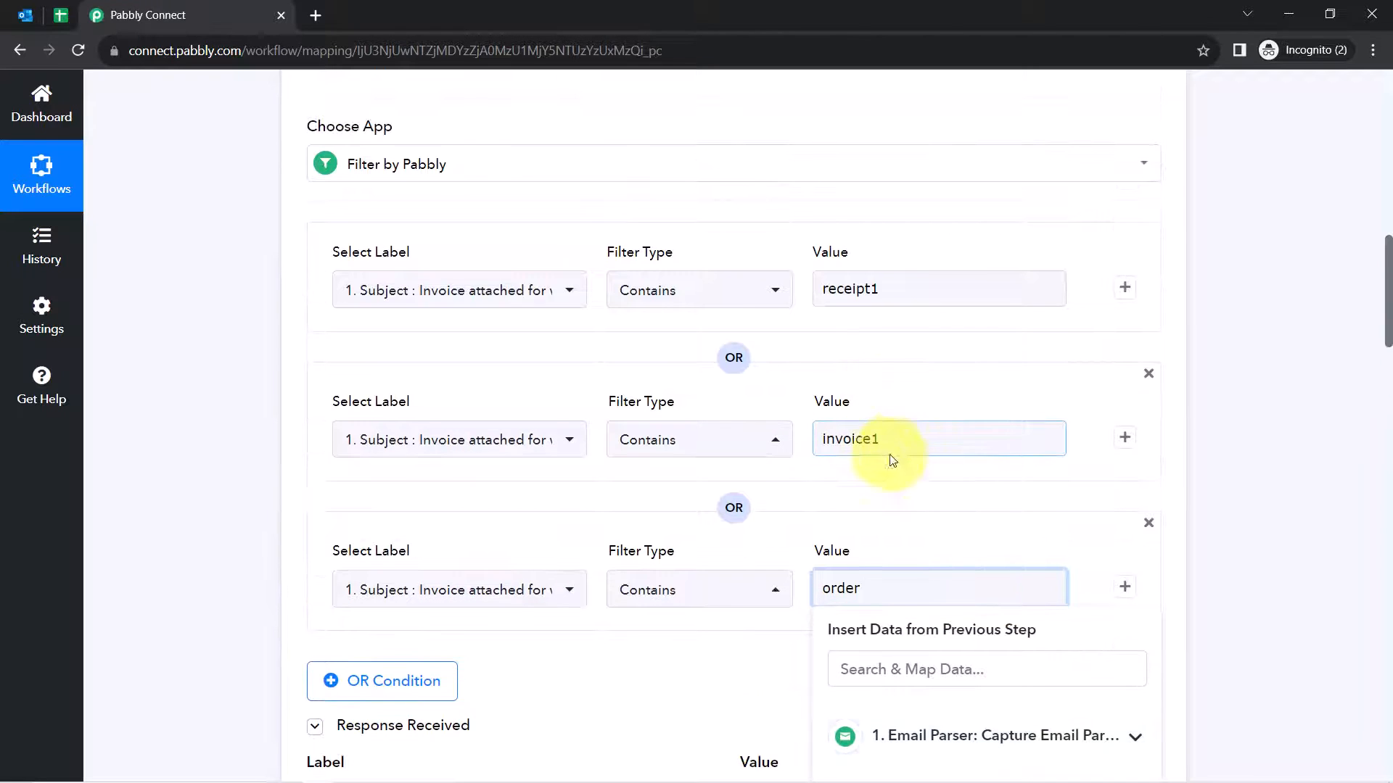
click(898, 436)
key(BackSpace)
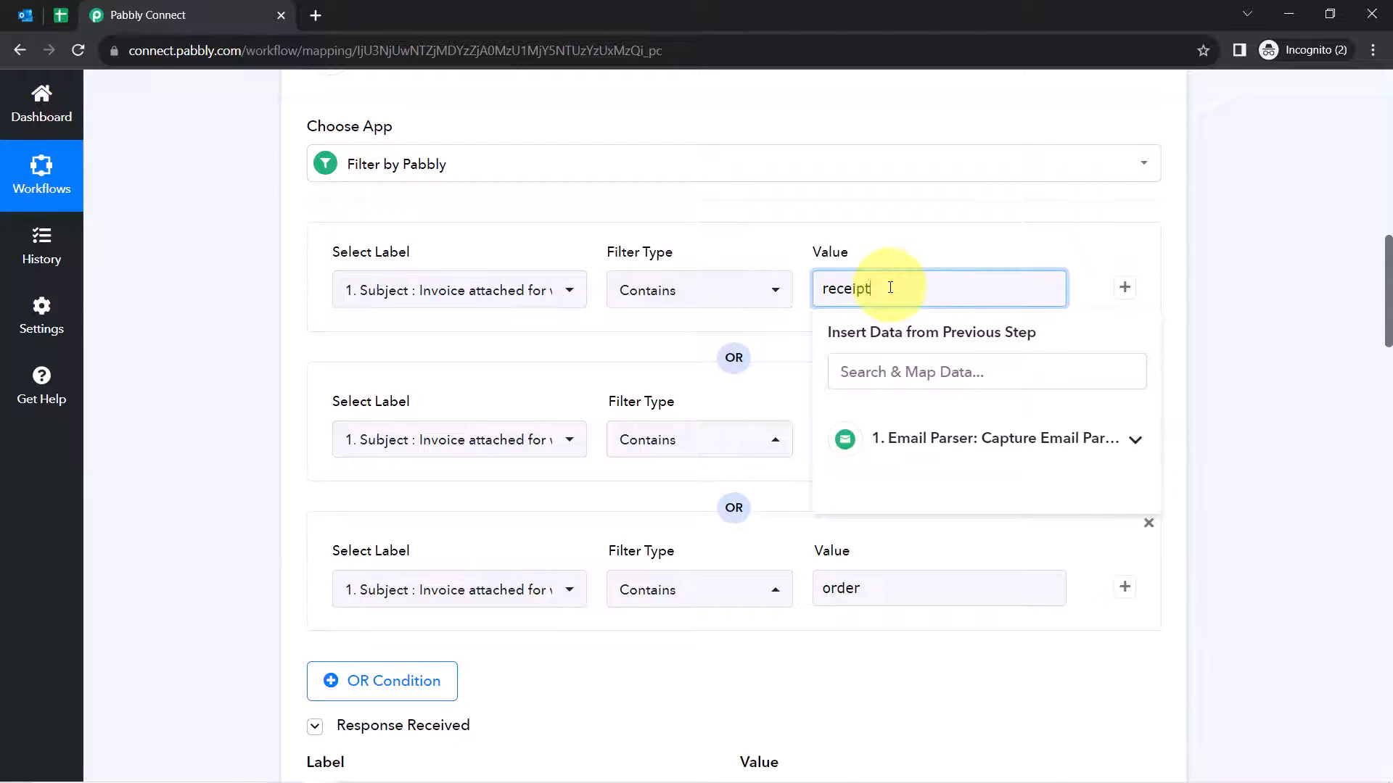
click(322, 192)
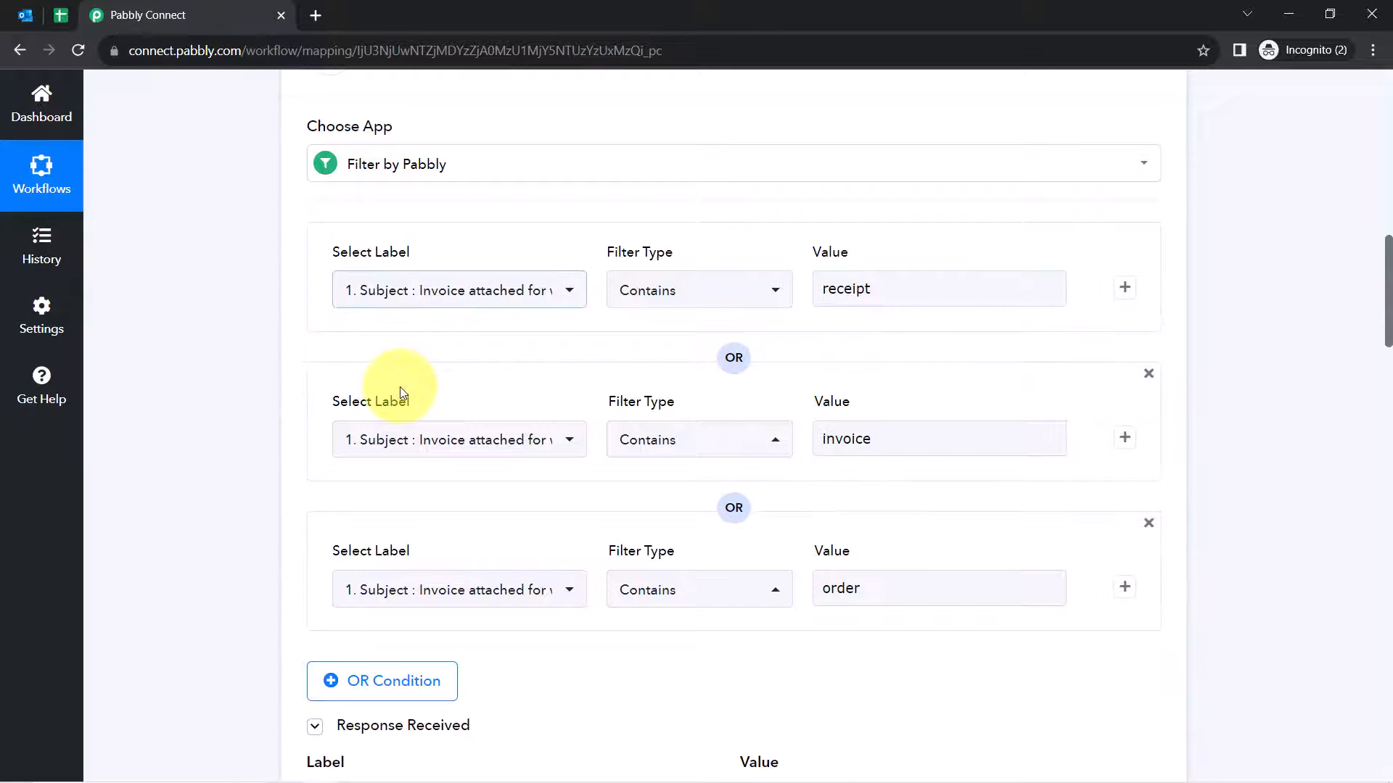
Add a fourth OR condition to the filter below the "order" condition
scroll(558, 292, down, 4)
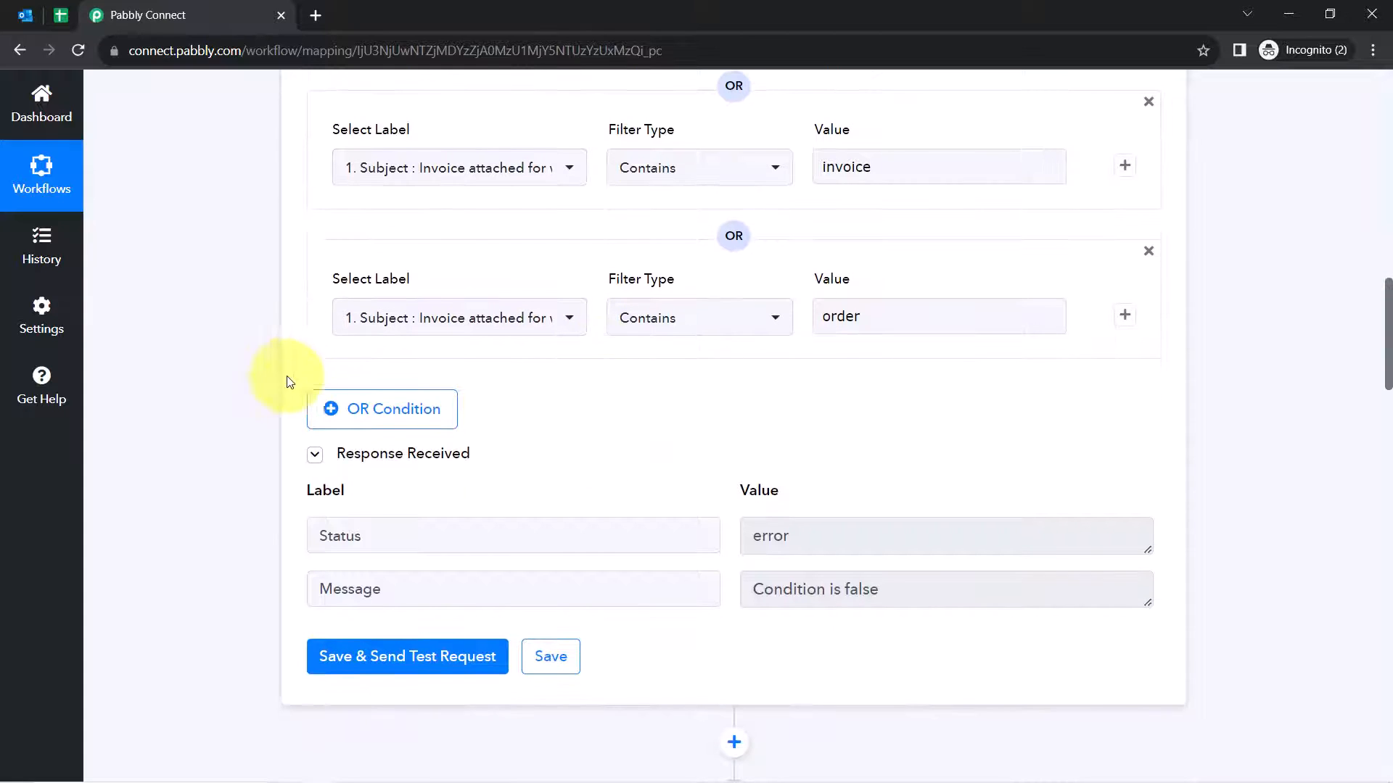
click(382, 419)
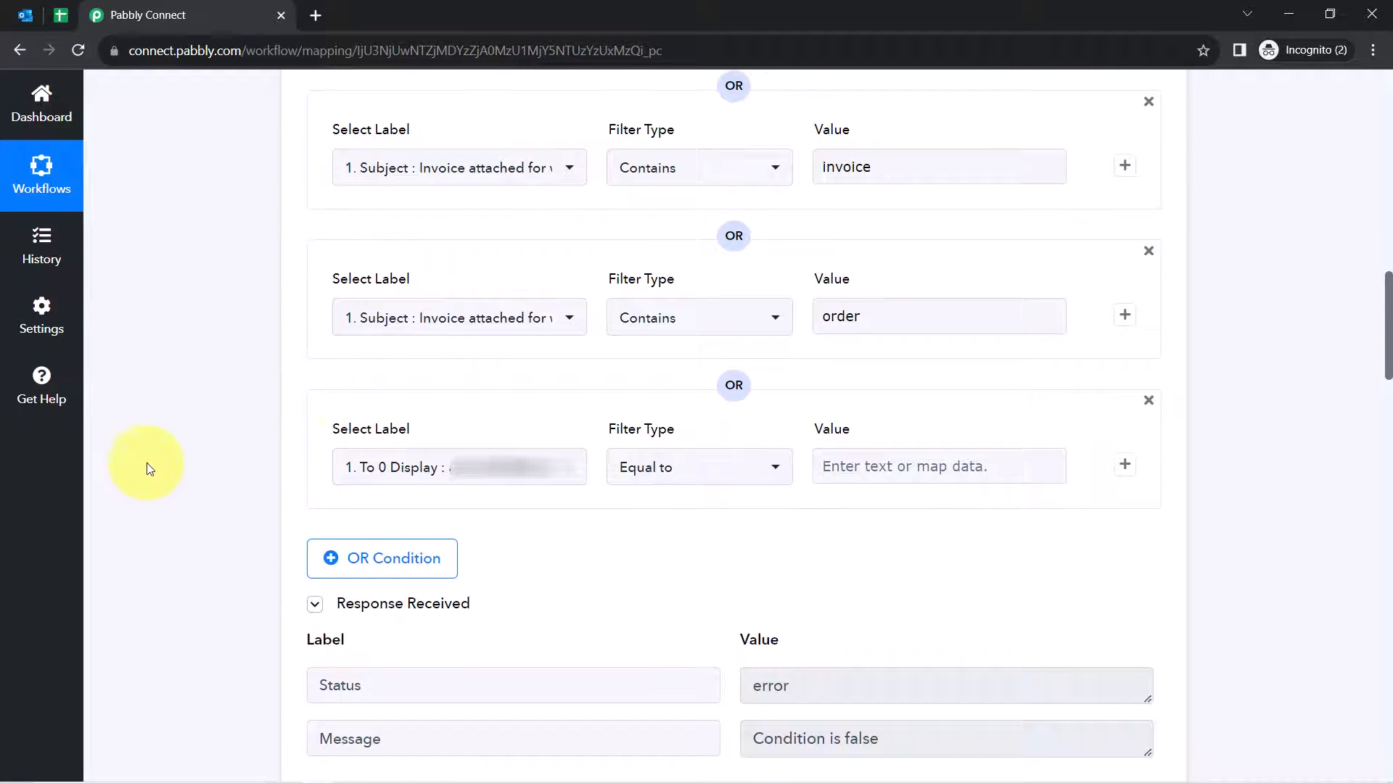
scroll(146, 403, down, 3)
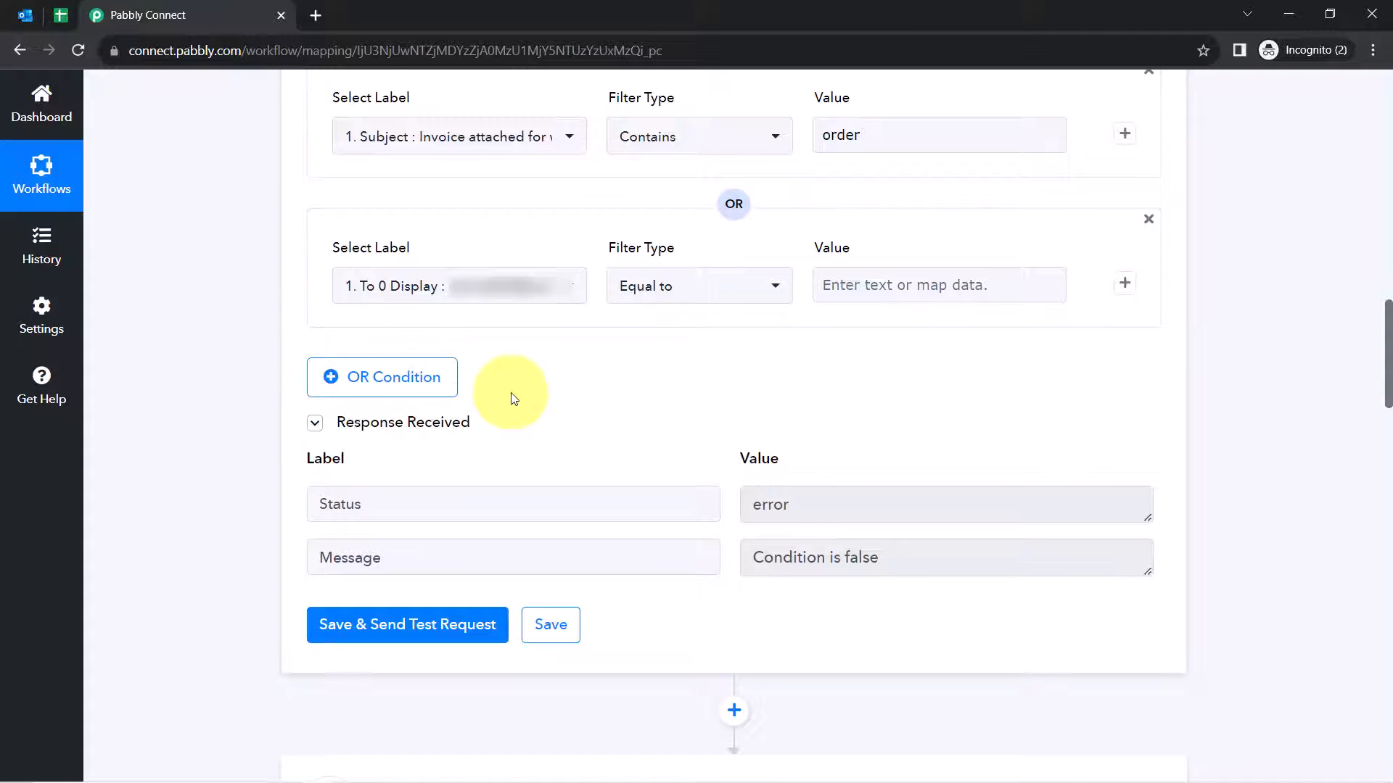
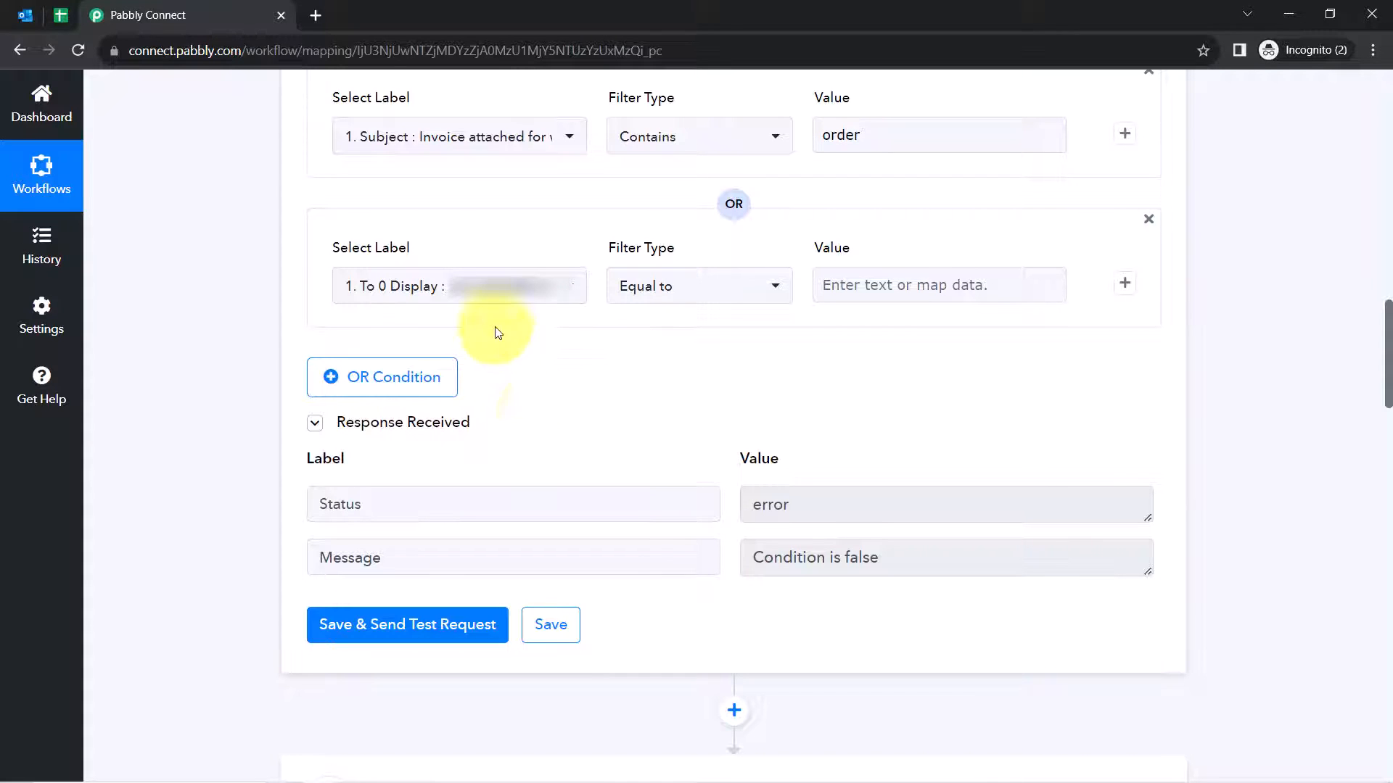
Set the label of the filter's fourth OR condition to the trigger's From 0 Address
click(478, 299)
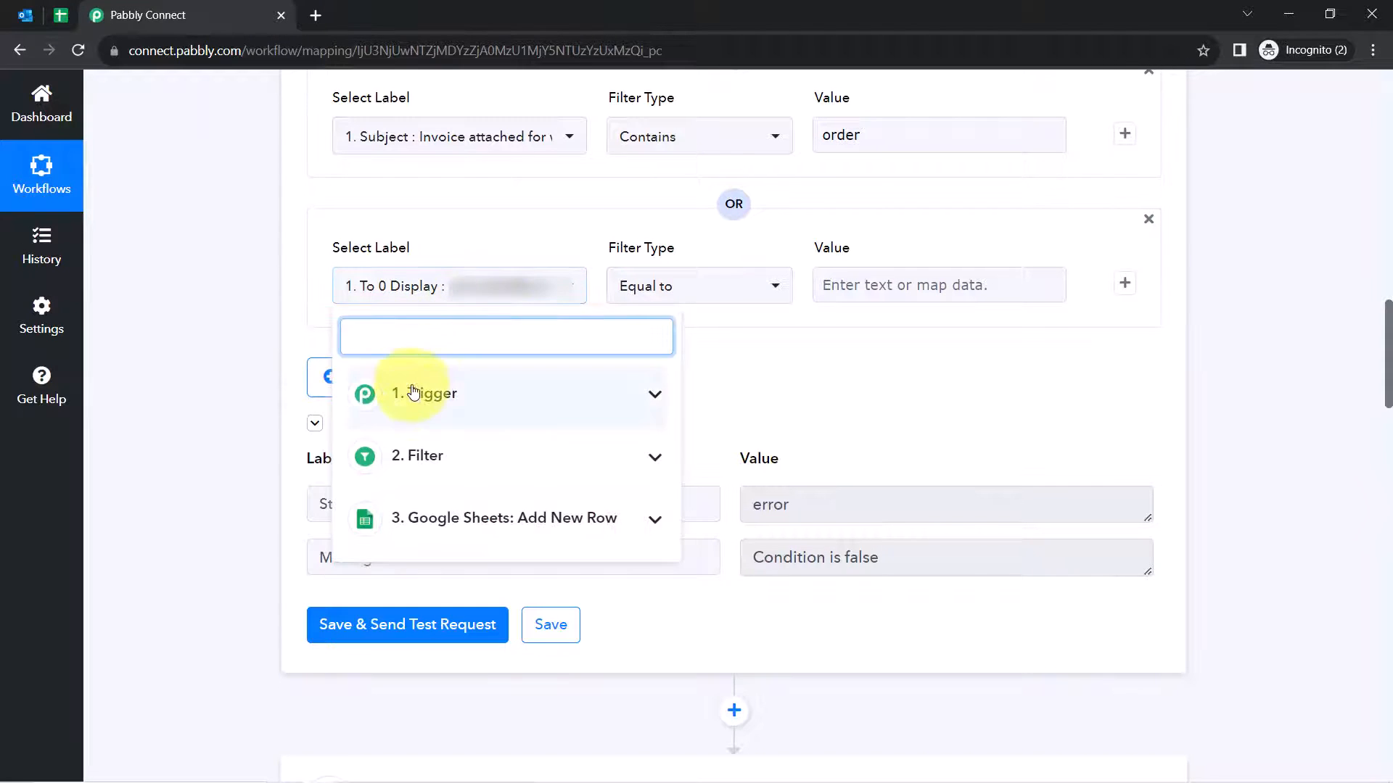
text(sende)
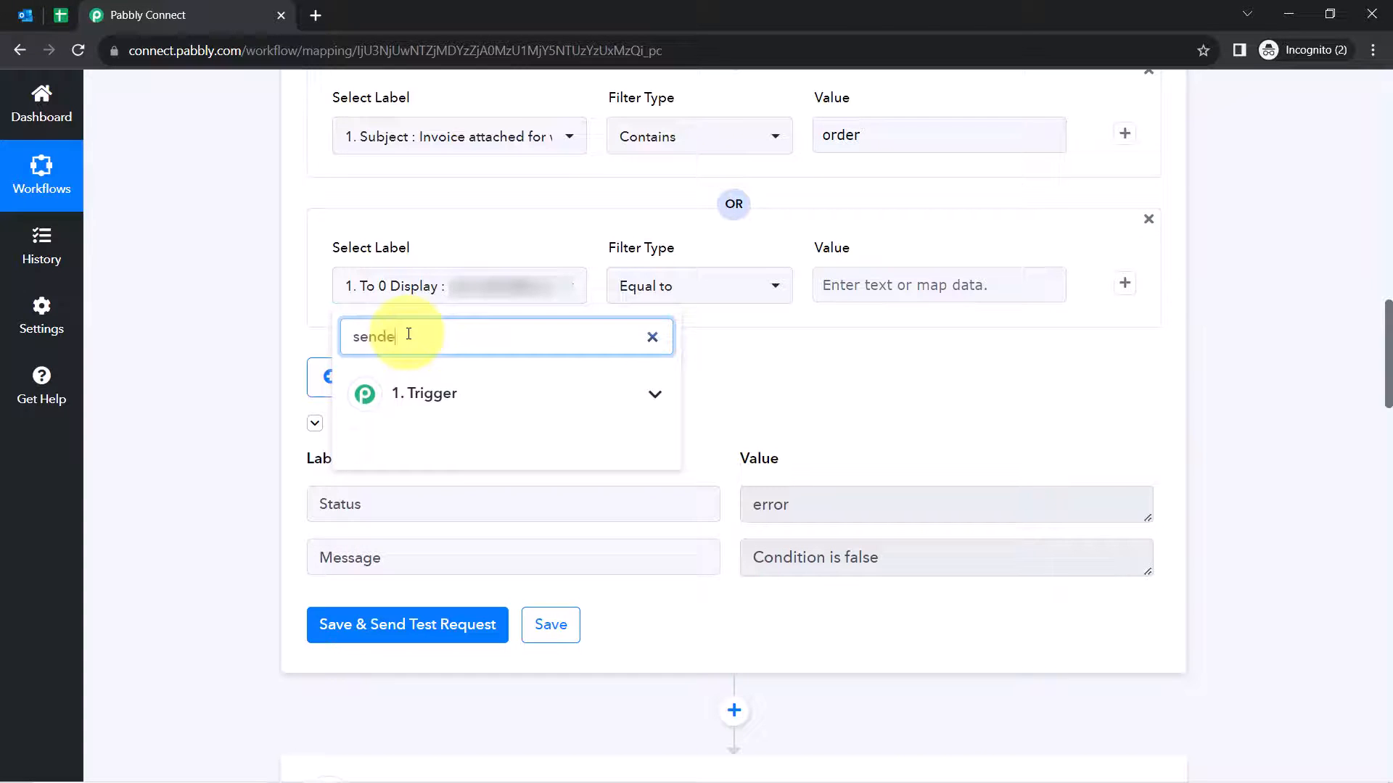
click(421, 390)
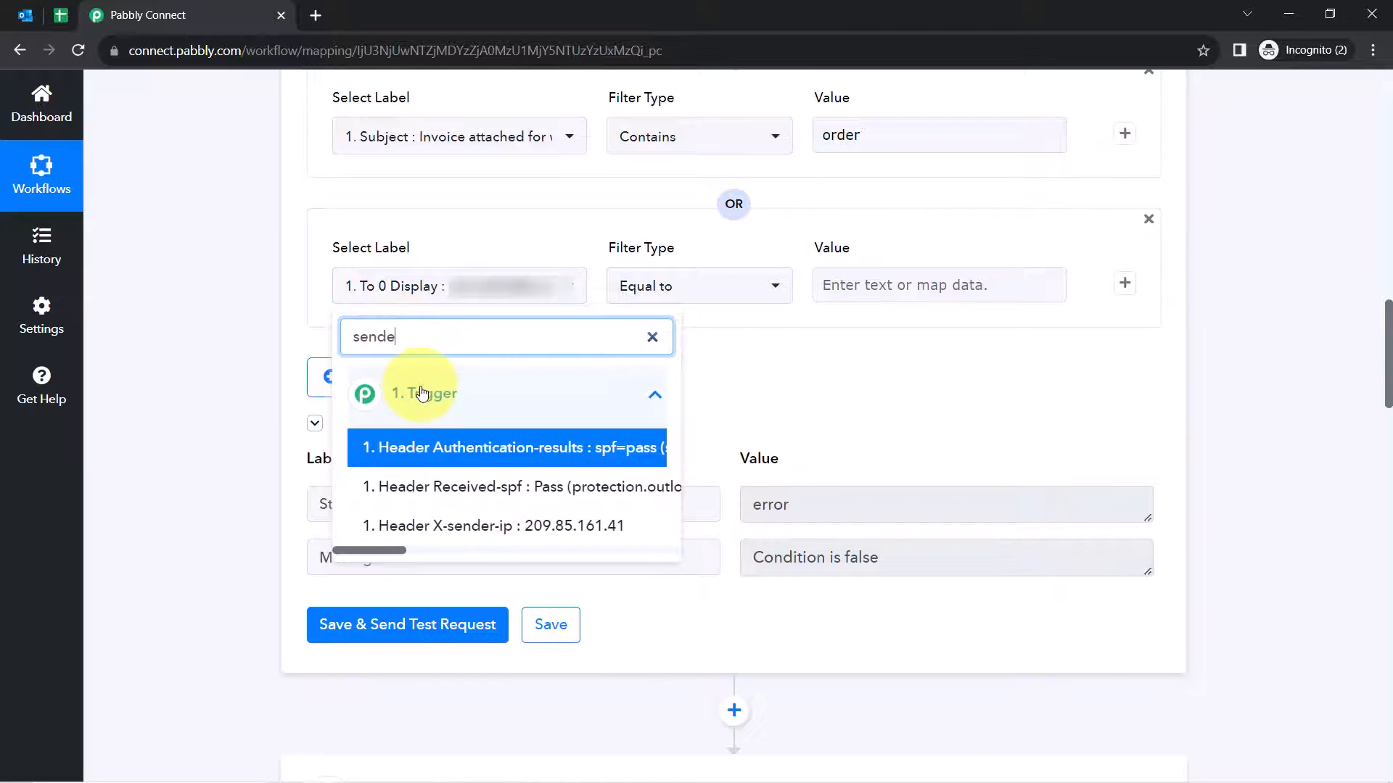
scroll(485, 484, down, 1)
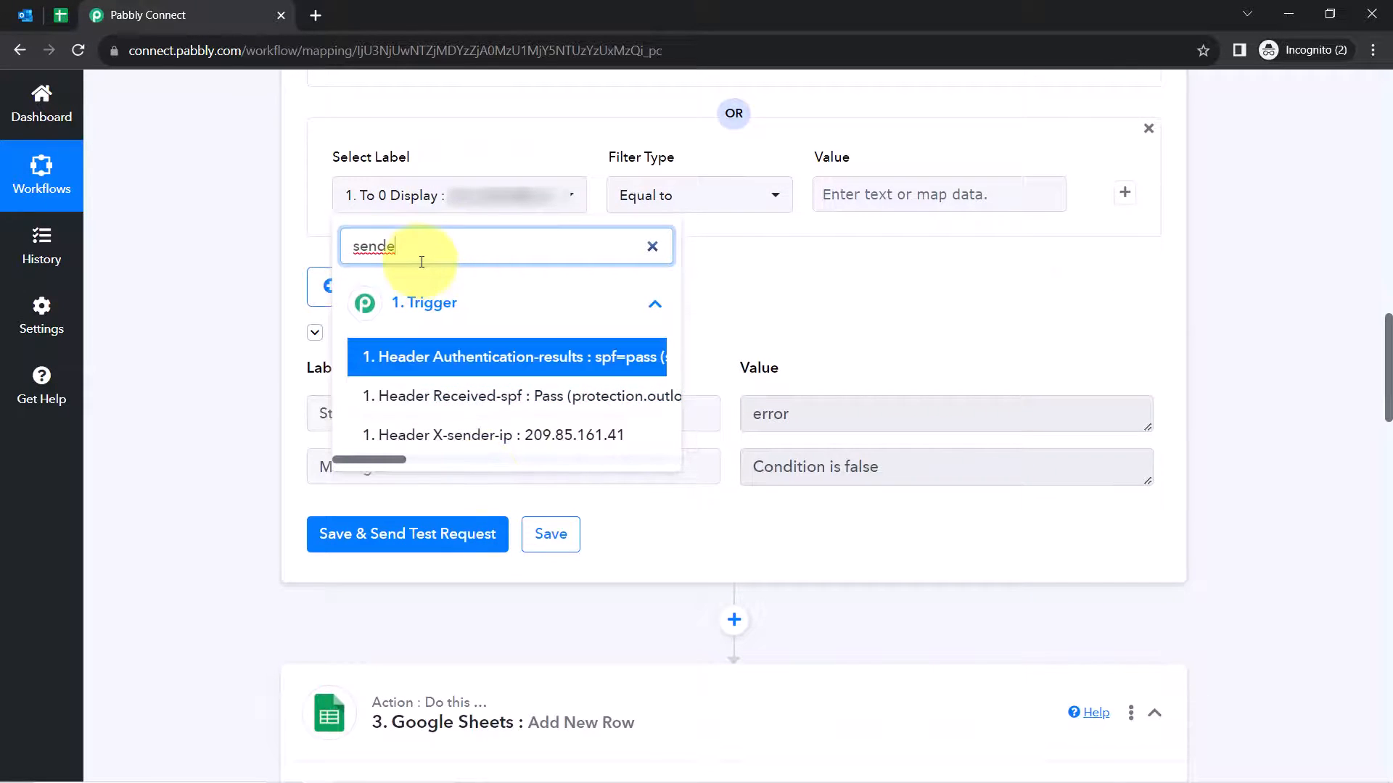
text(der)
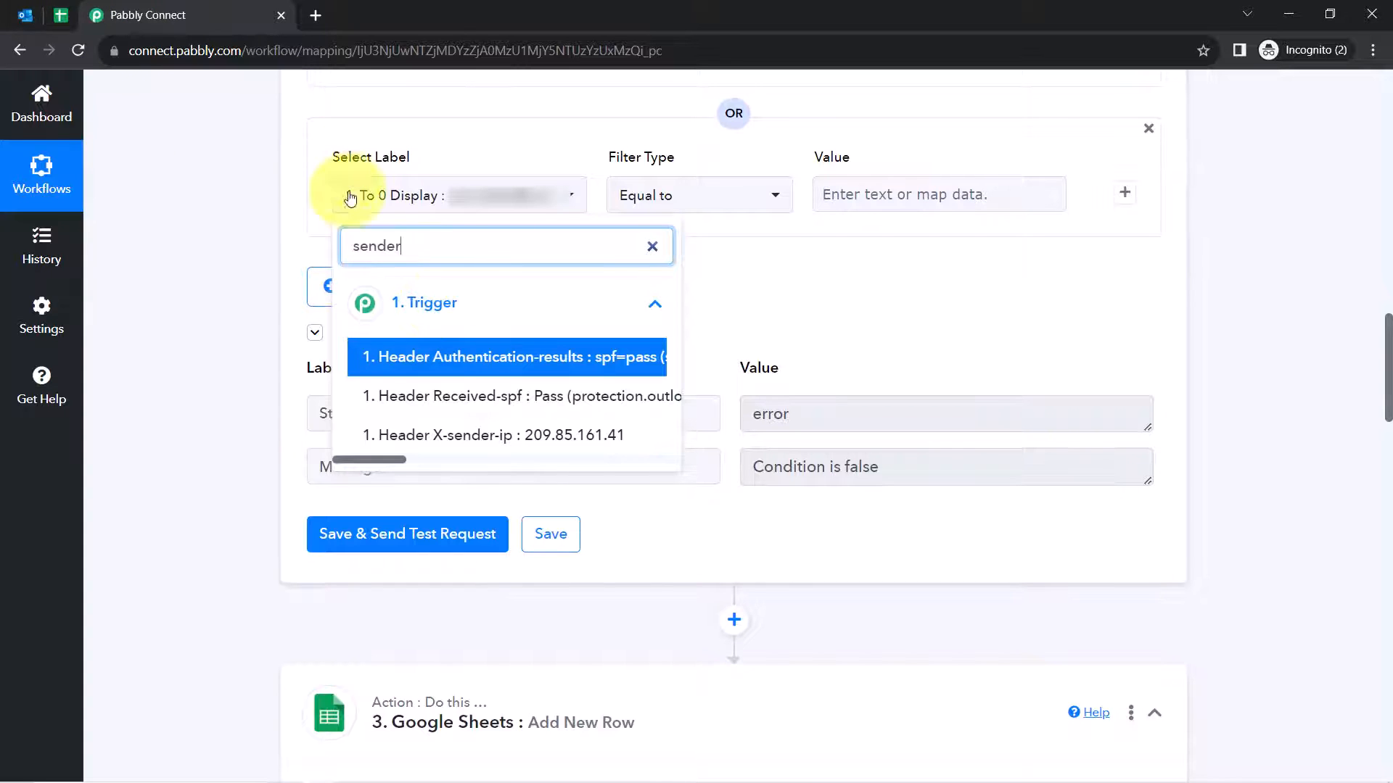
scroll(499, 421, down, 1)
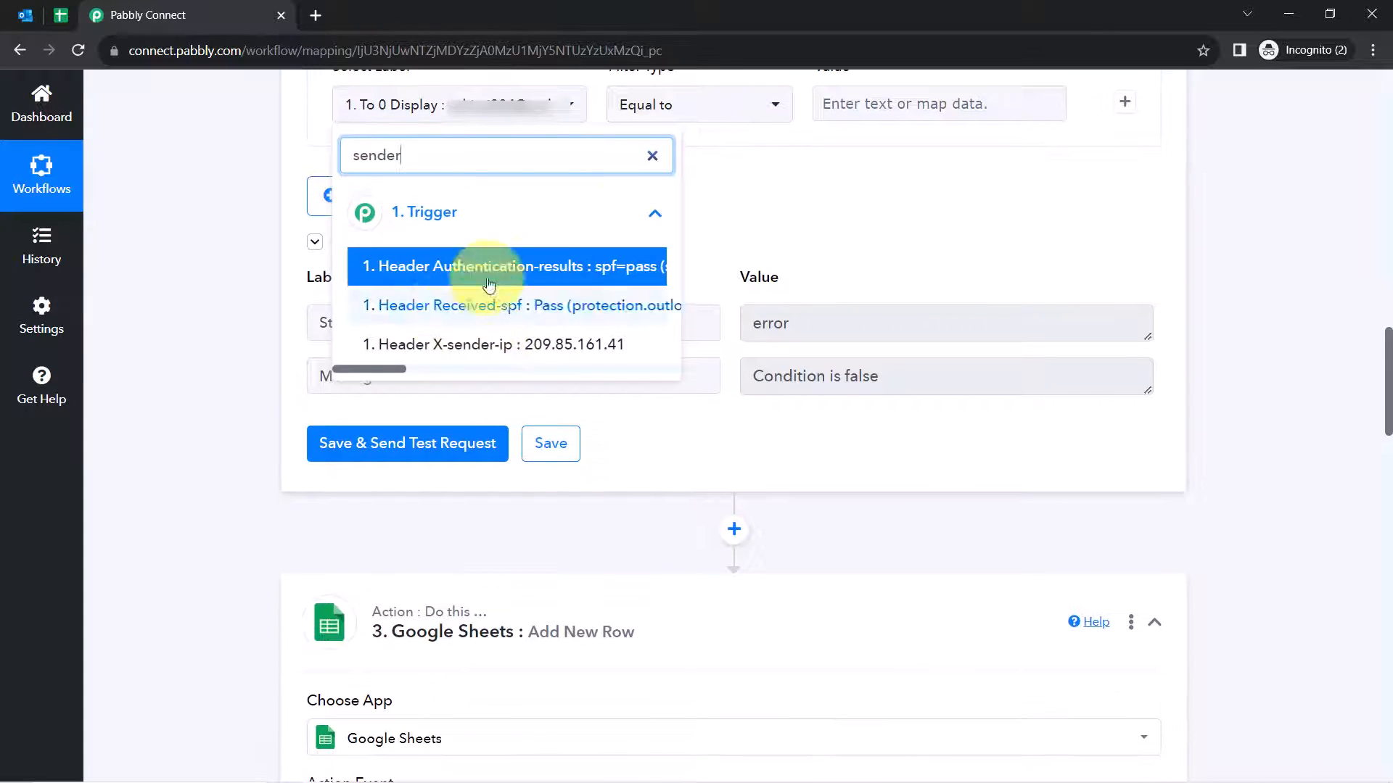
key(BackSpace)
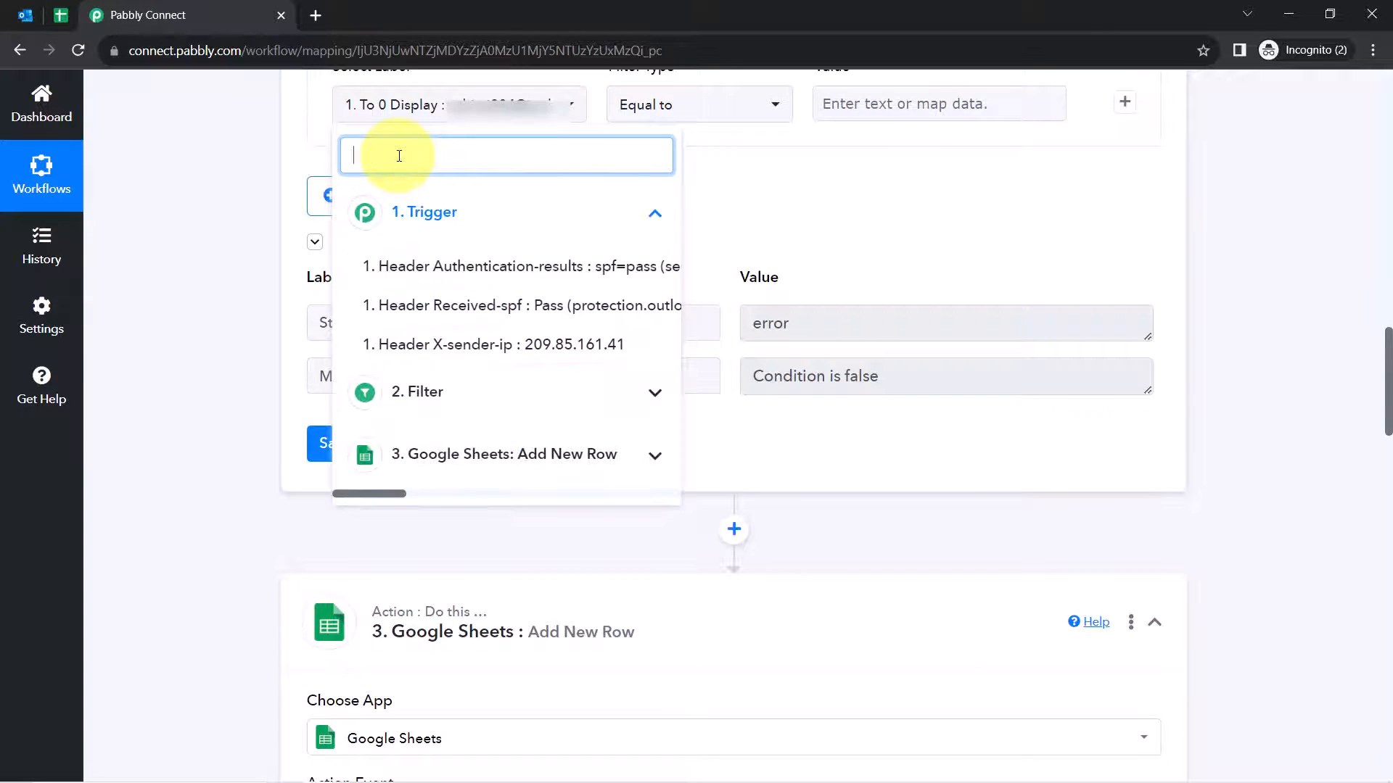
text(from)
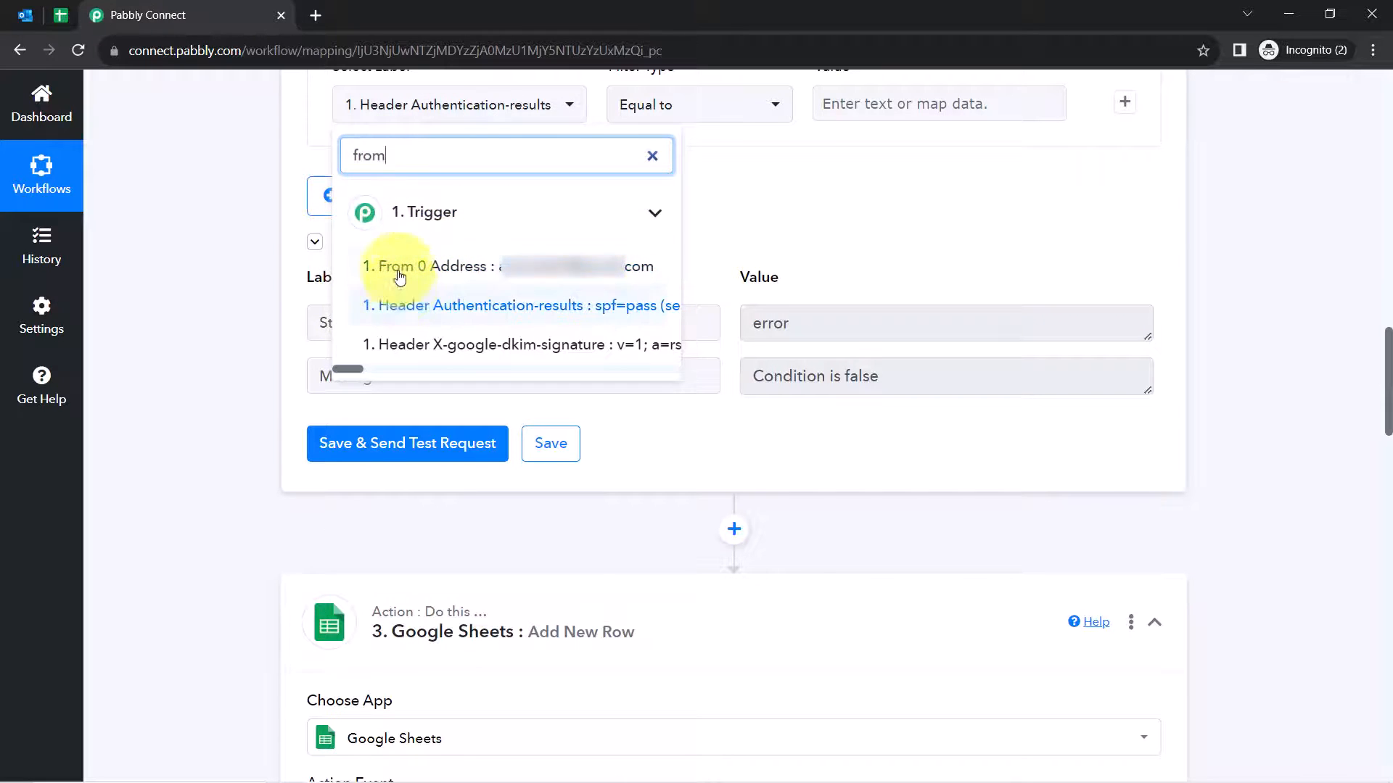
click(449, 264)
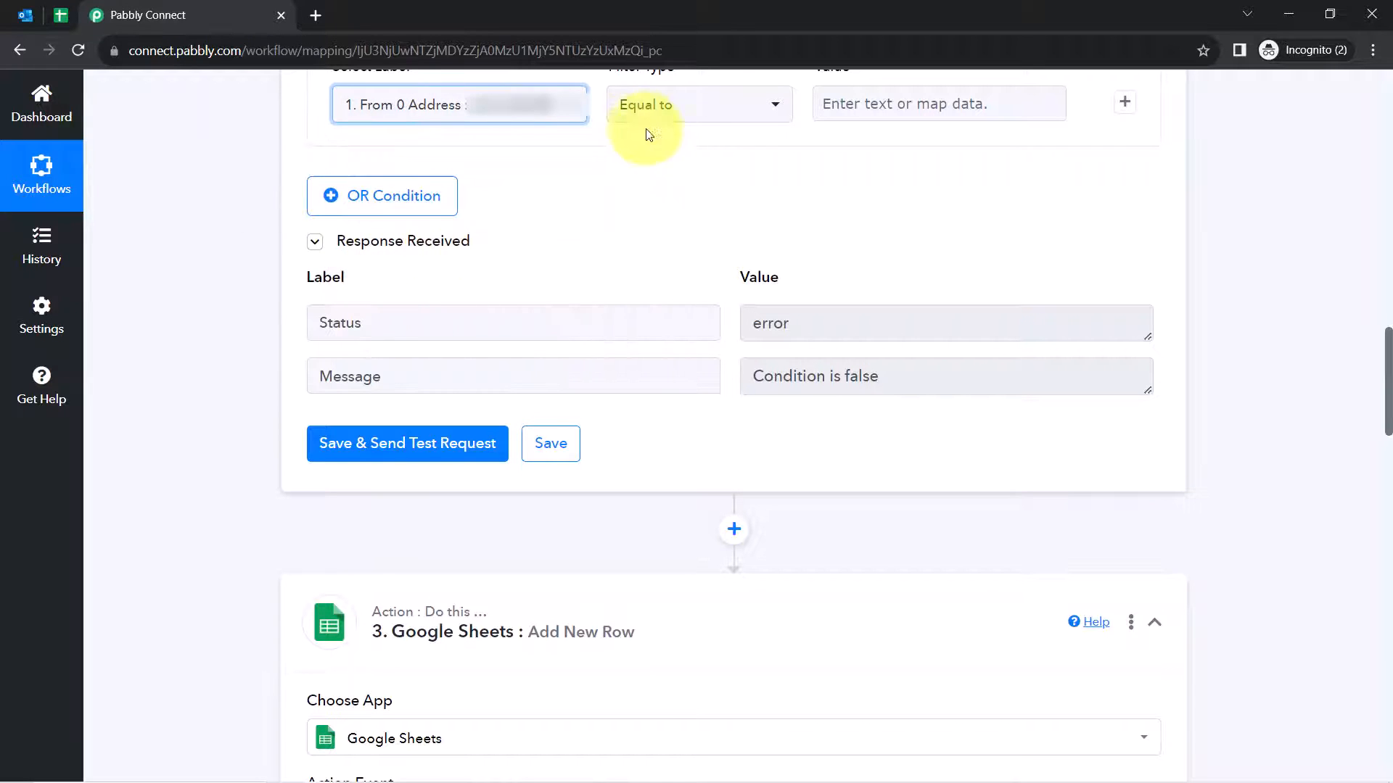
scroll(682, 189, up, 2)
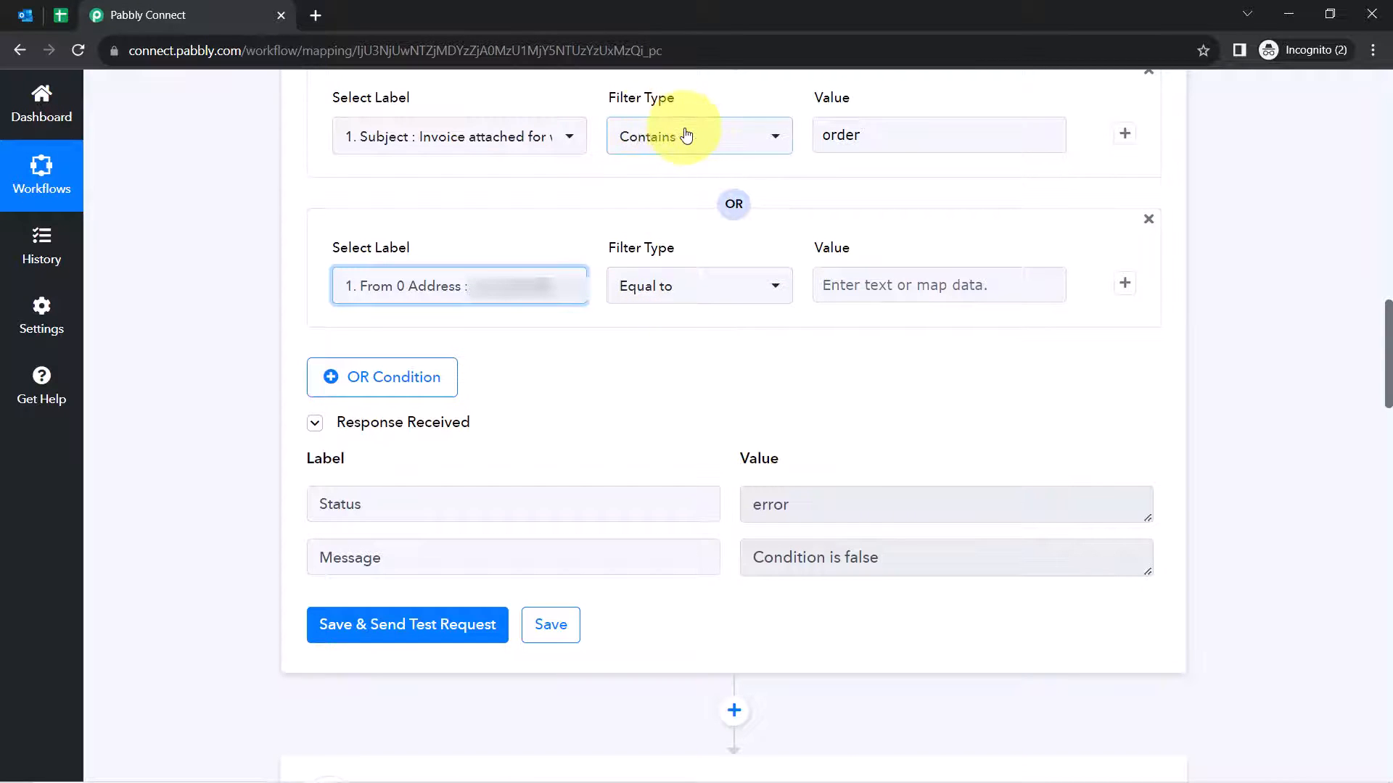
drag(616, 247, 691, 254)
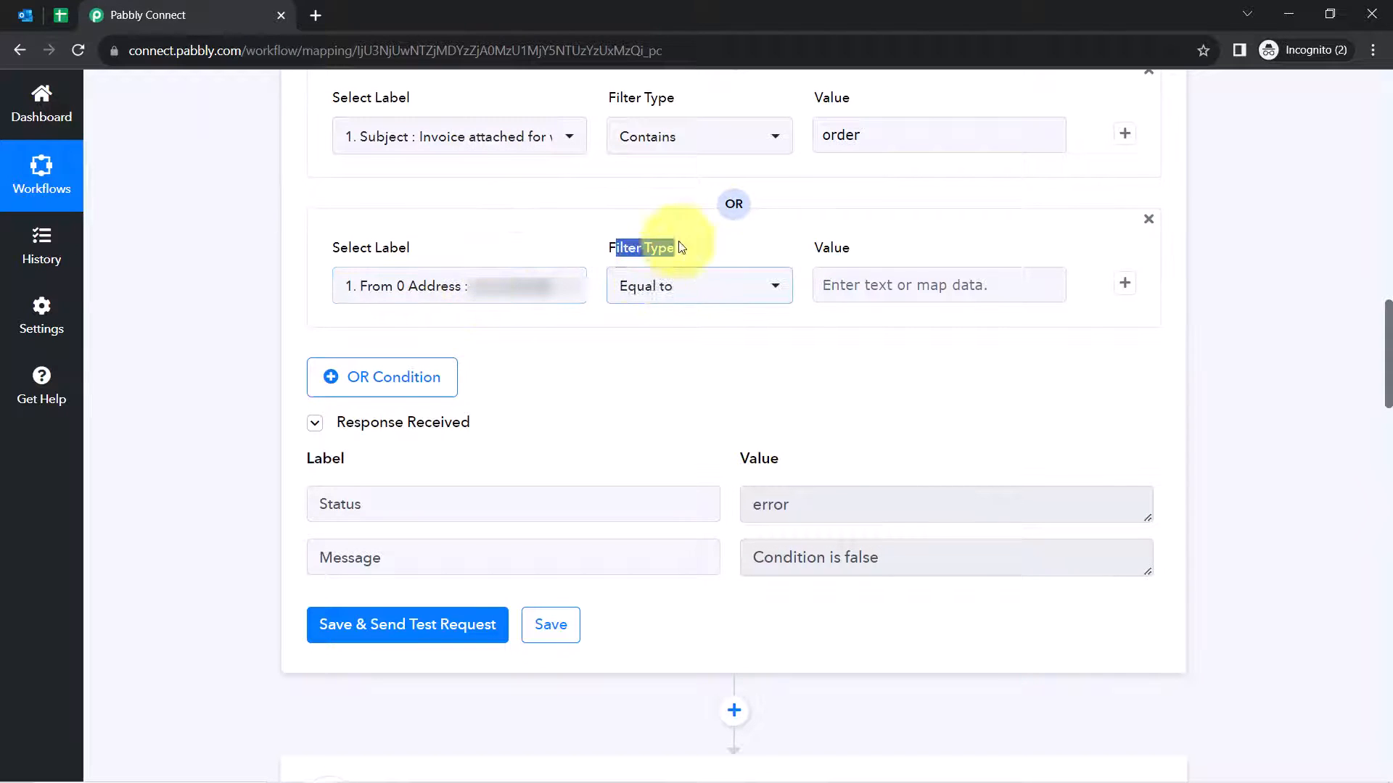
click(875, 274)
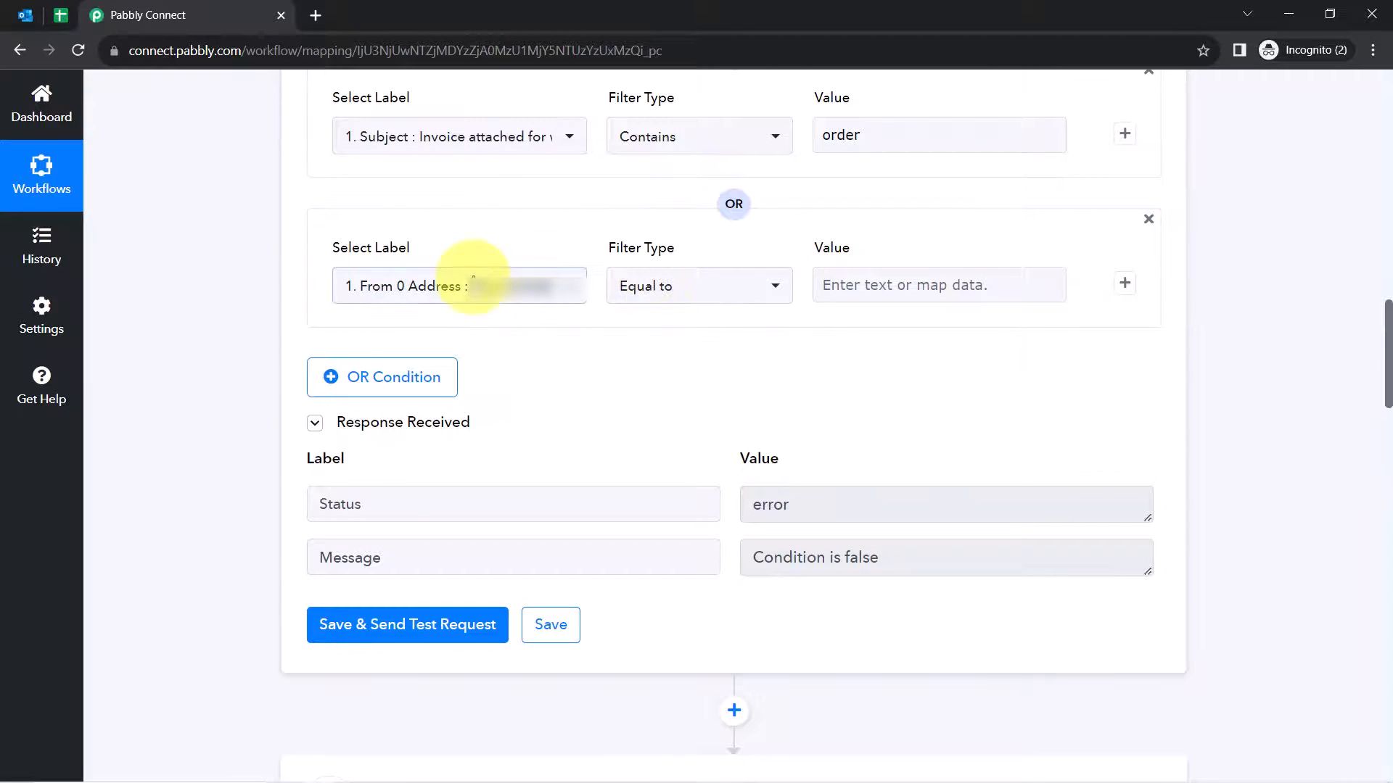
Add a fifth OR condition using the trigger's Body Text as its label and Contains as its filter type
click(363, 376)
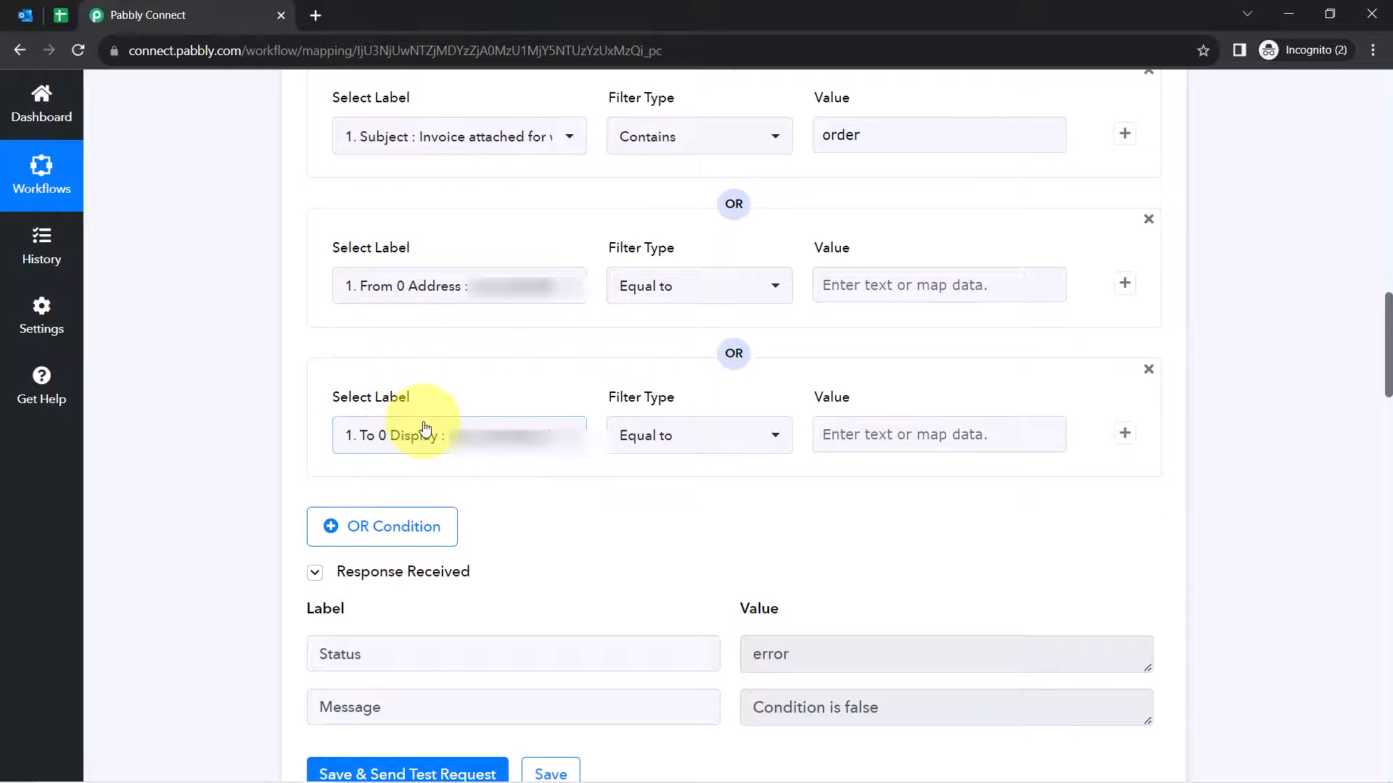
scroll(535, 364, up, 3)
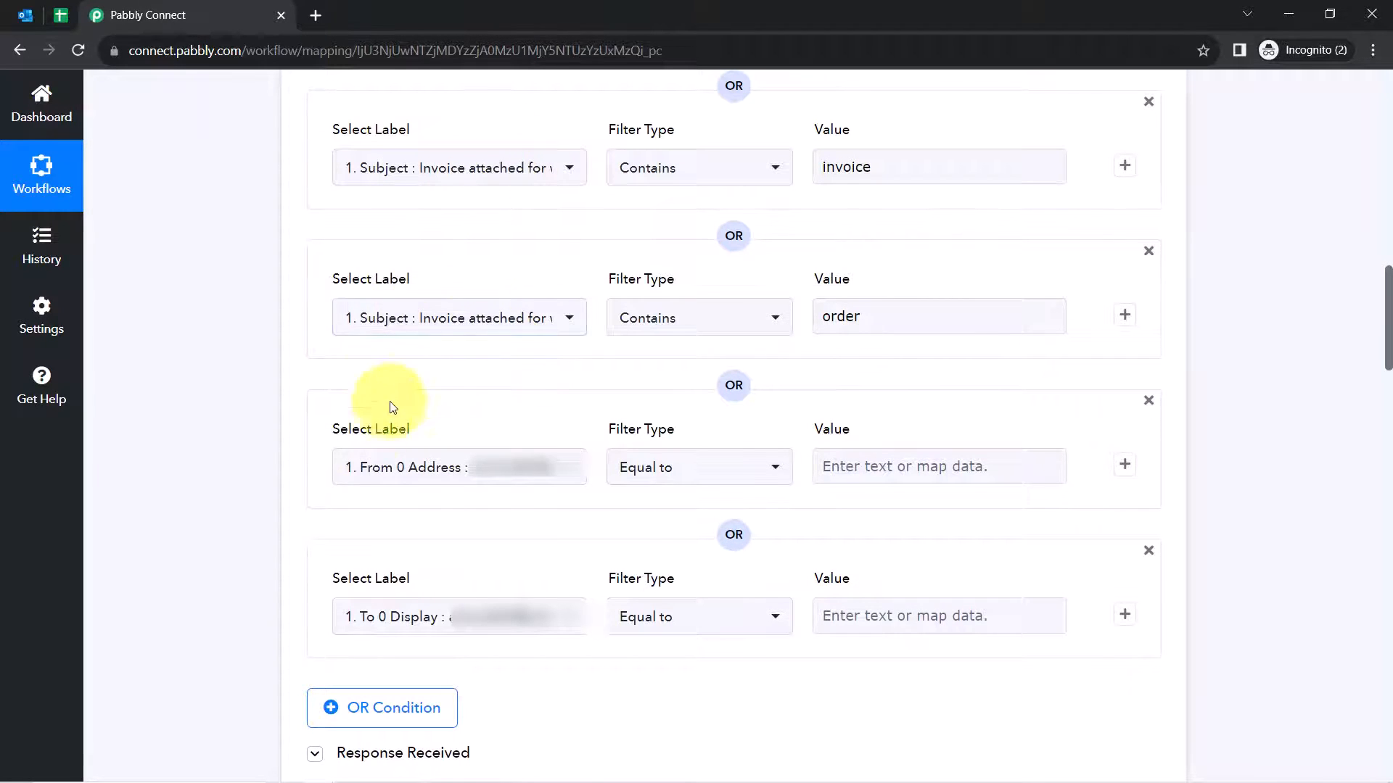
scroll(445, 250, up, 1)
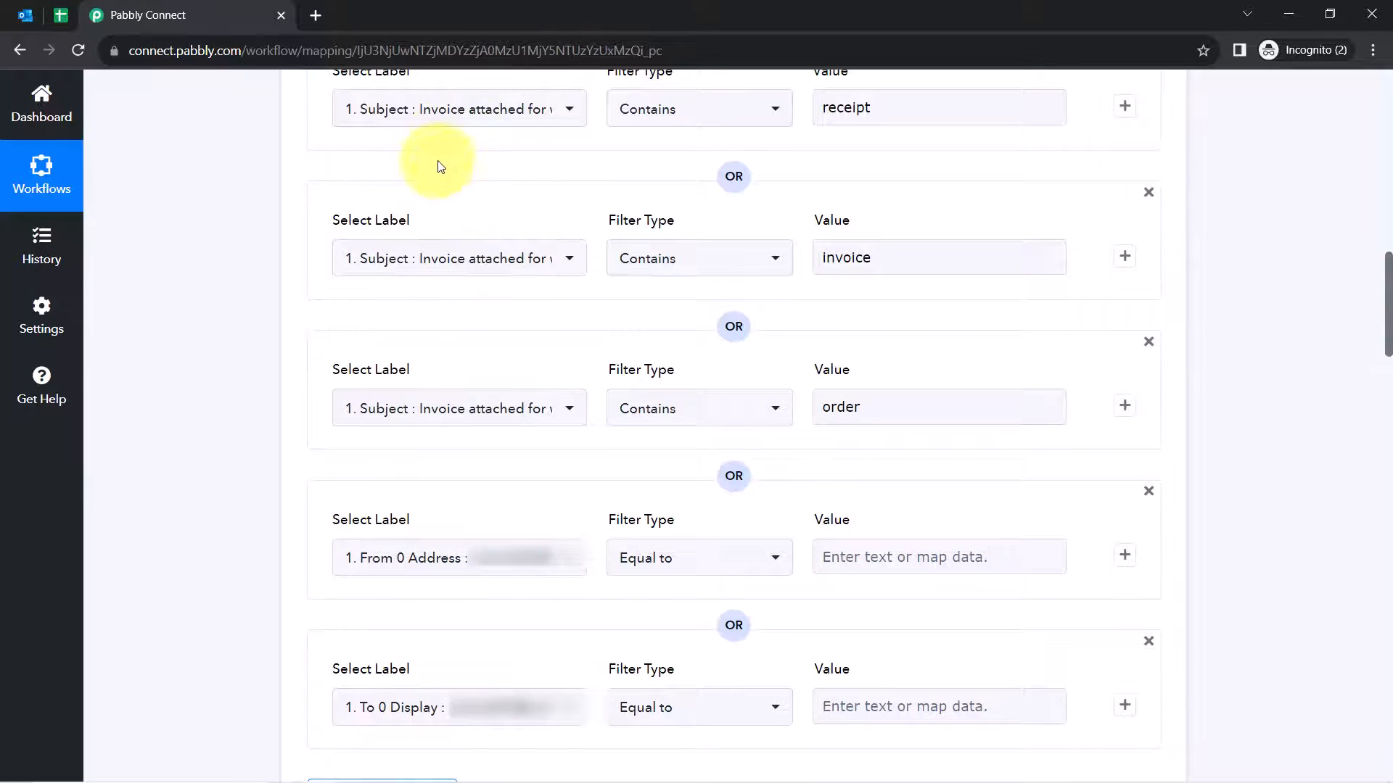
scroll(433, 410, down, 5)
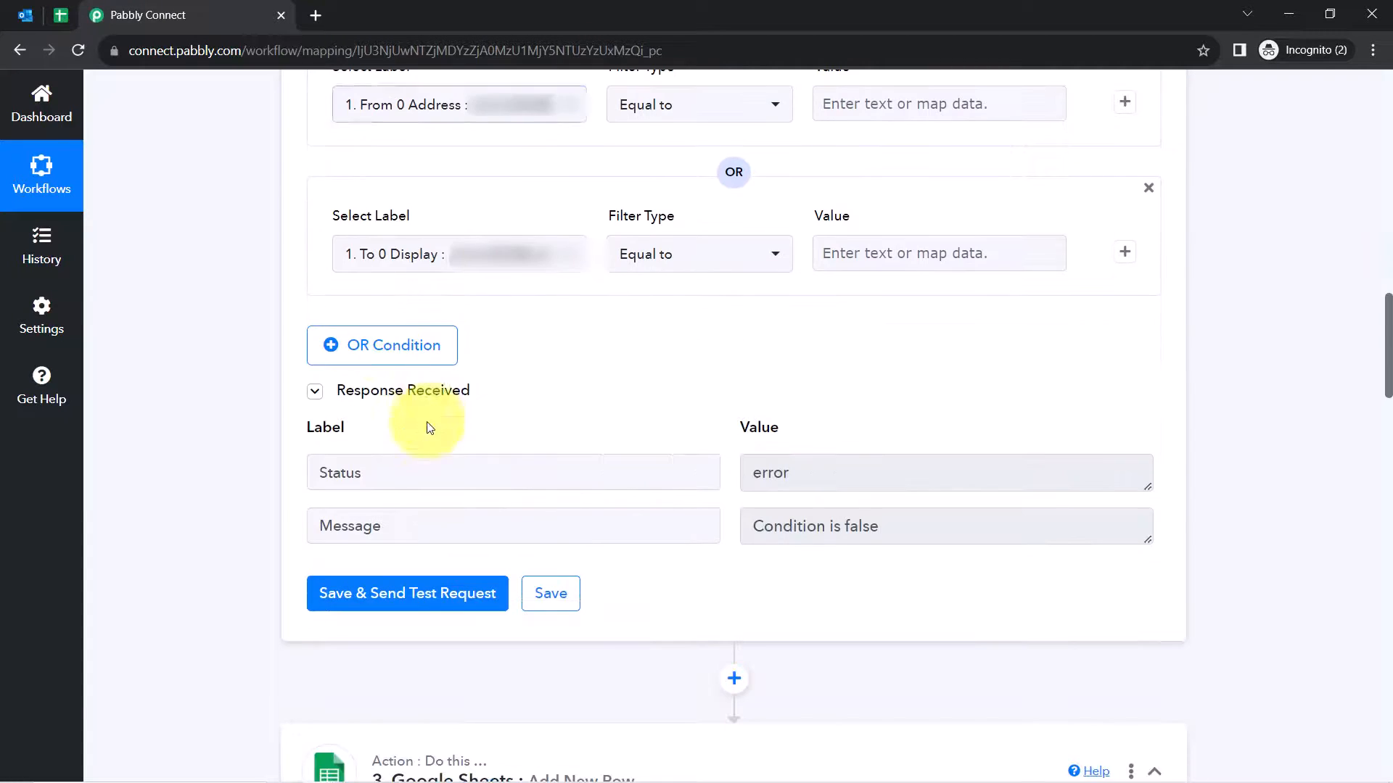
click(369, 254)
text(bod)
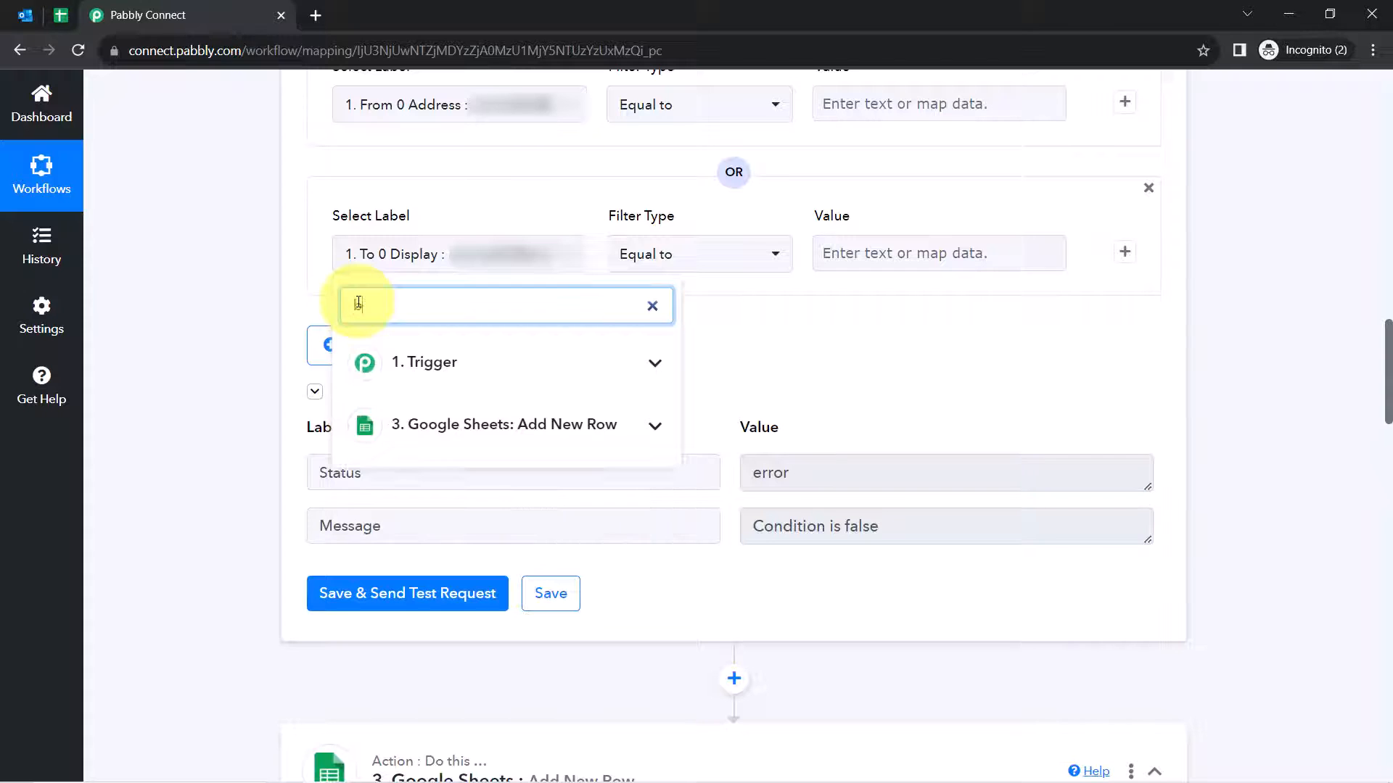
text(y)
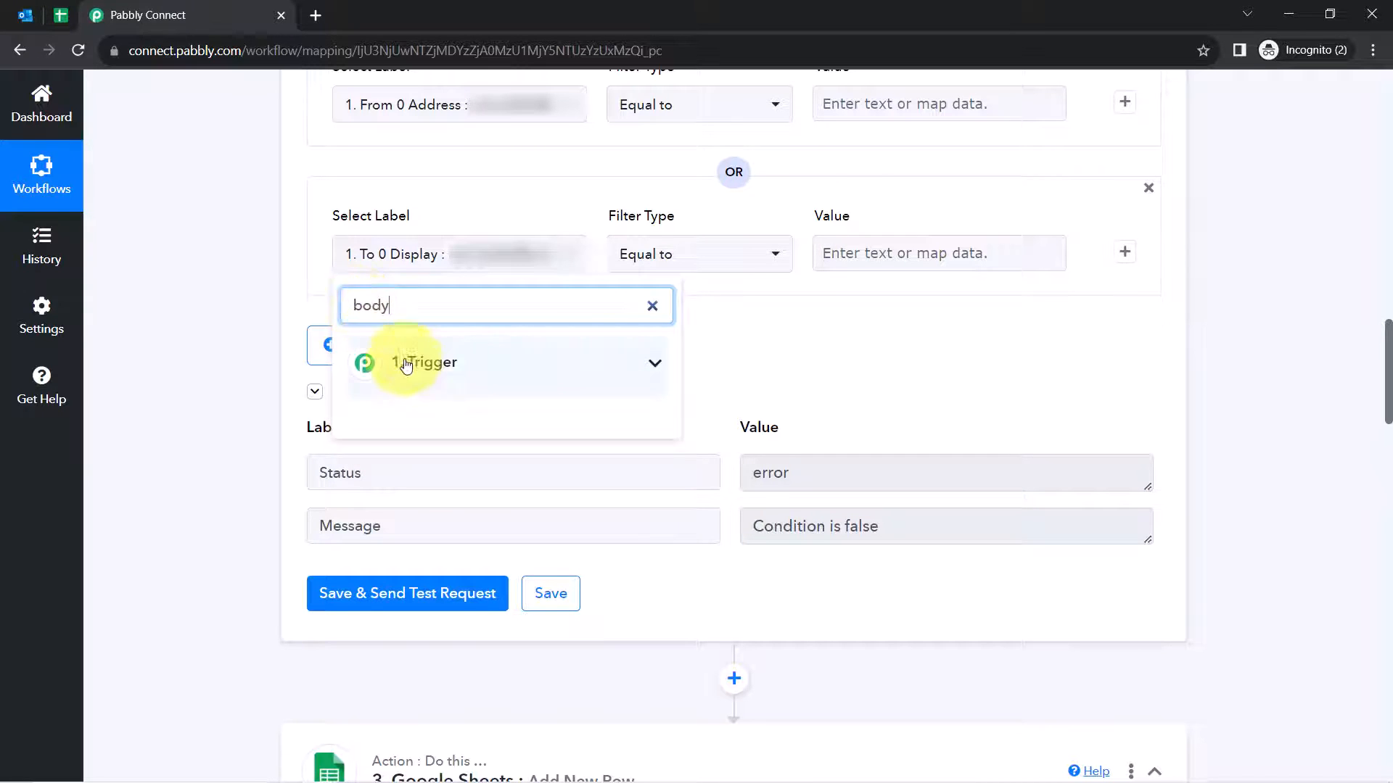
click(404, 361)
click(448, 424)
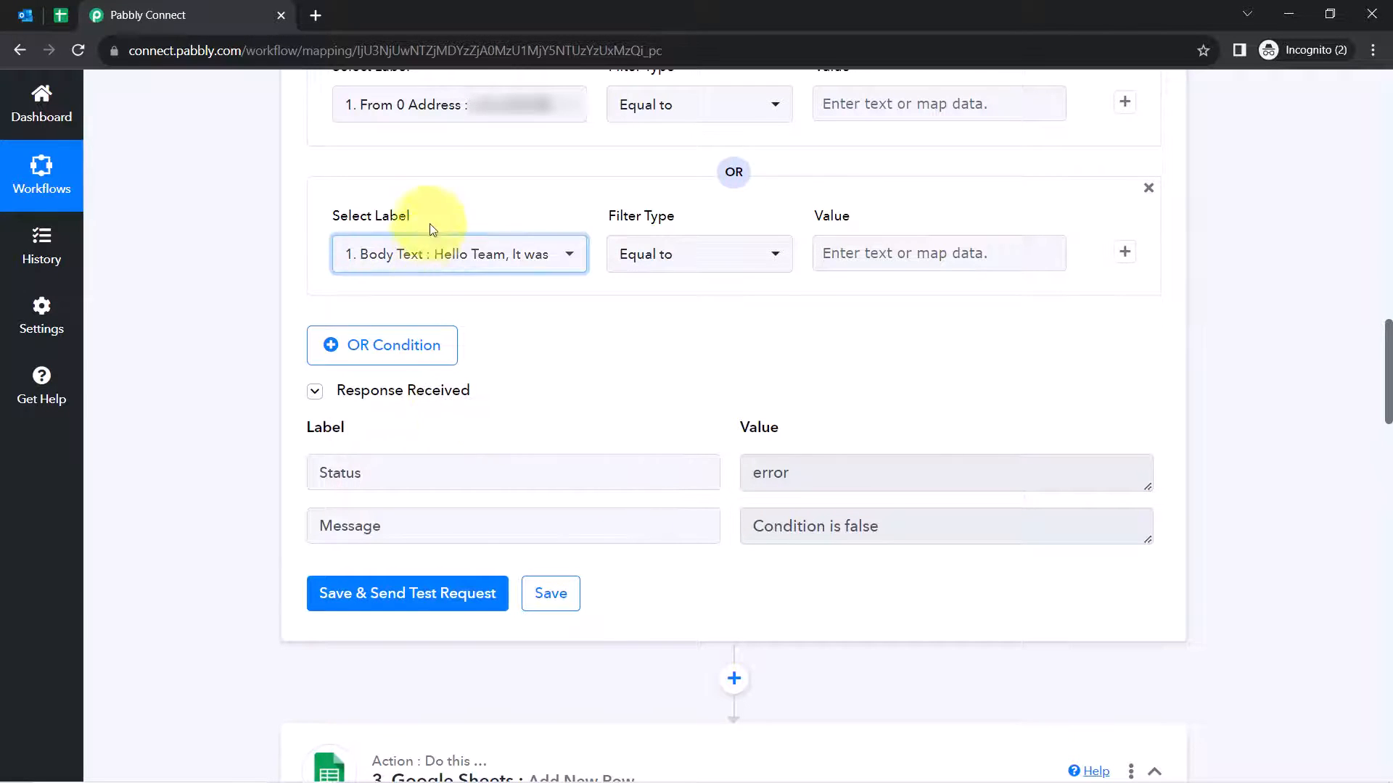
click(707, 248)
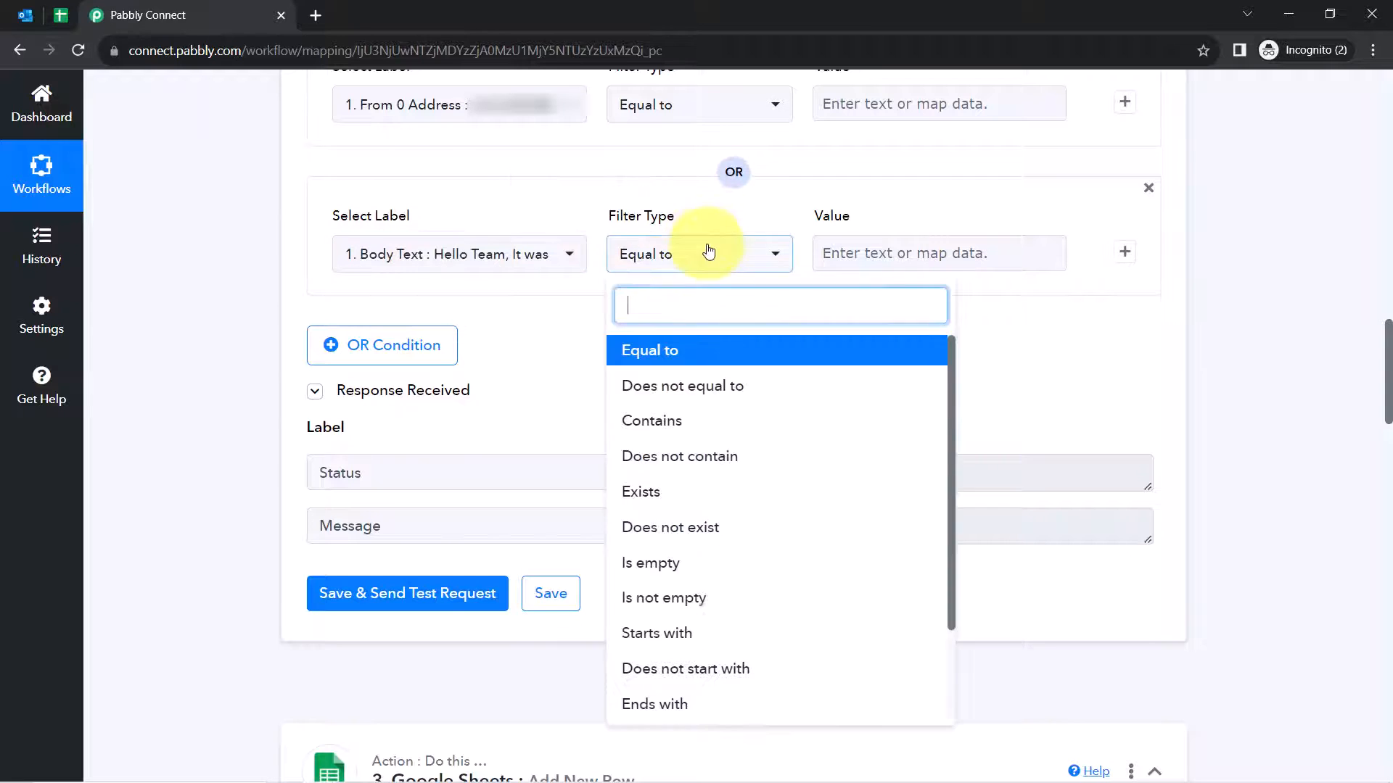
click(664, 424)
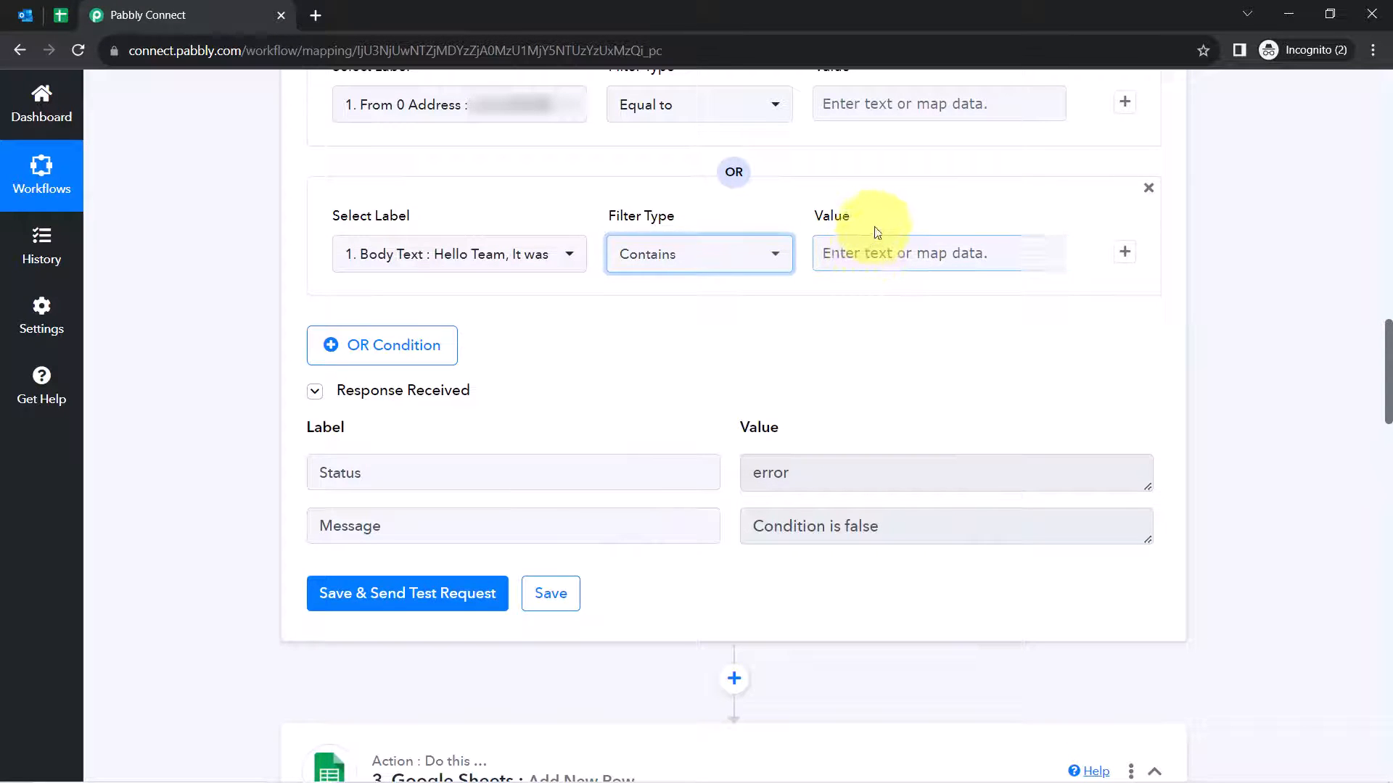
Remove the Body Text and From 0 Address conditions from the filter, and save and send a test request
click(1149, 188)
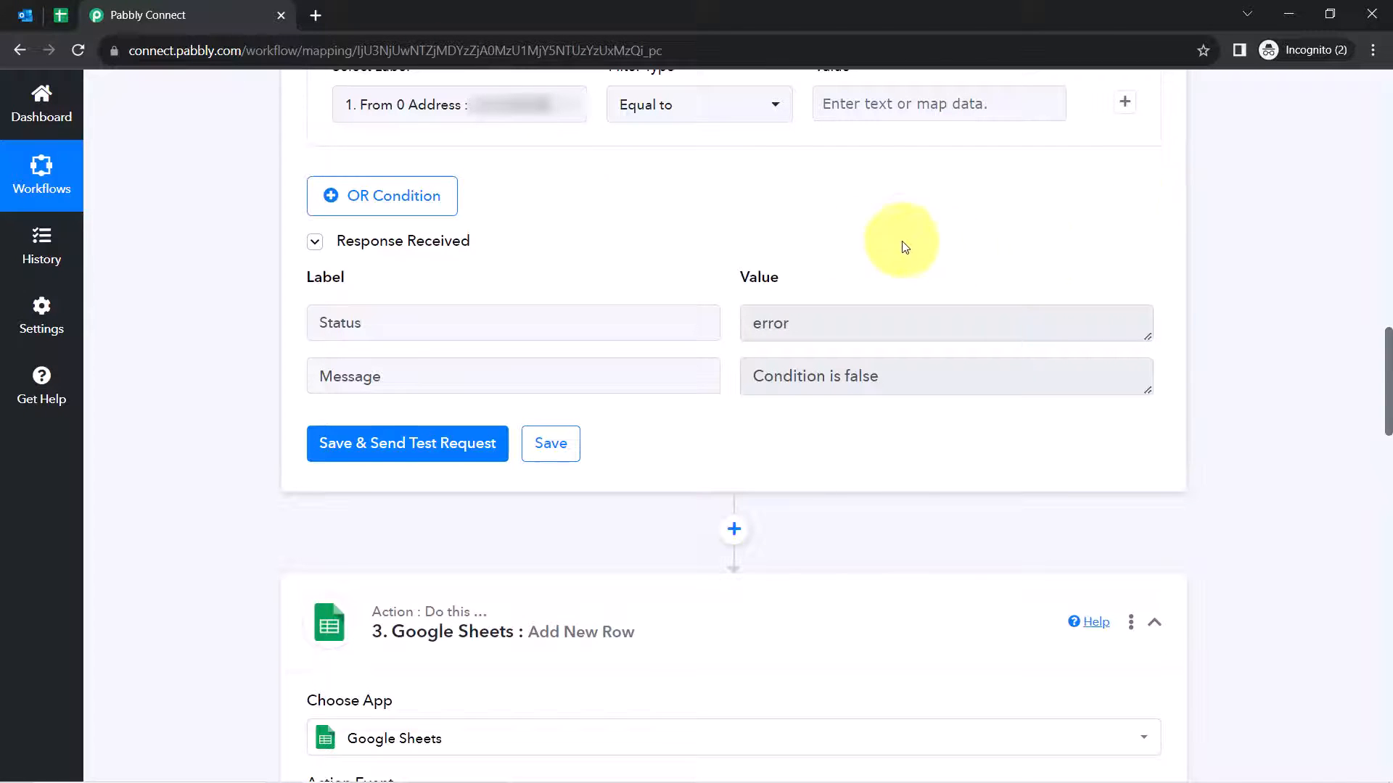
click(349, 444)
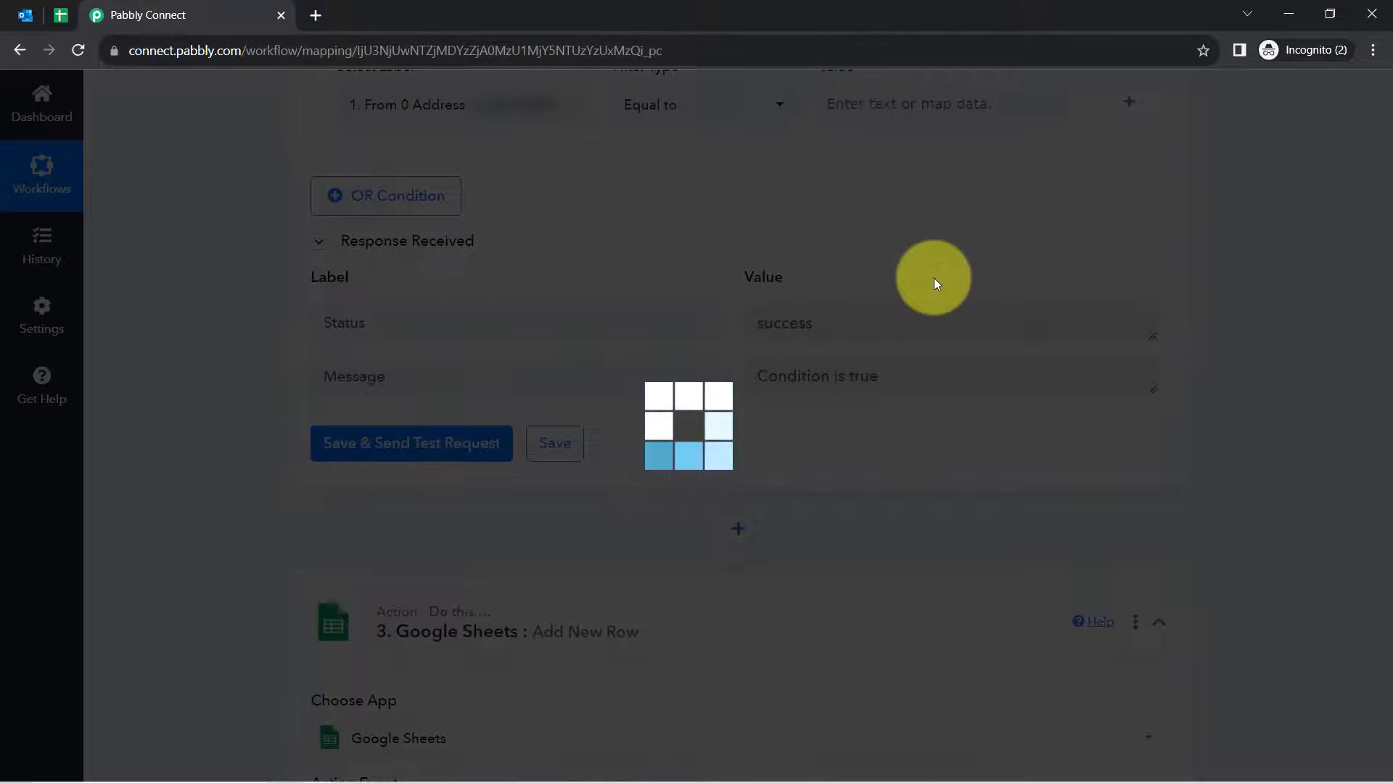
scroll(936, 283, up, 3)
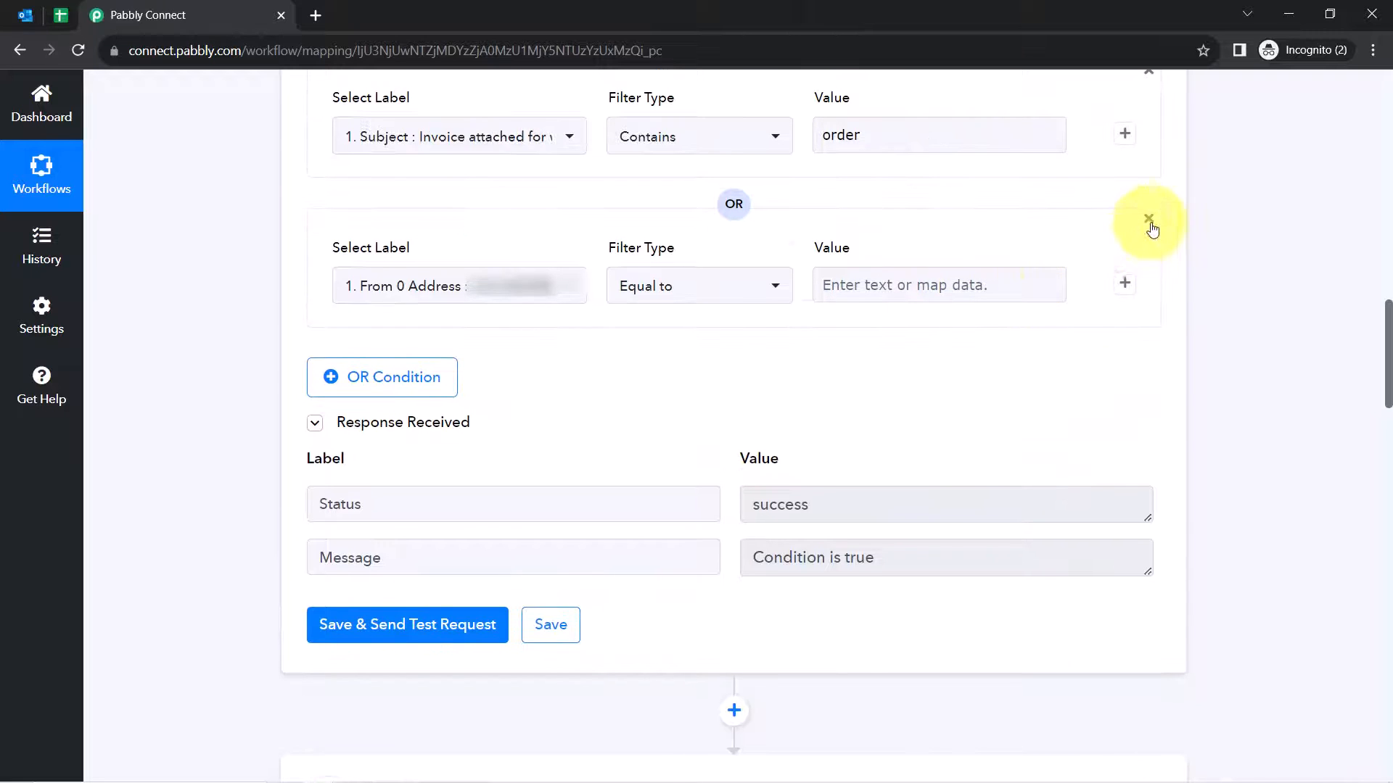
click(1151, 225)
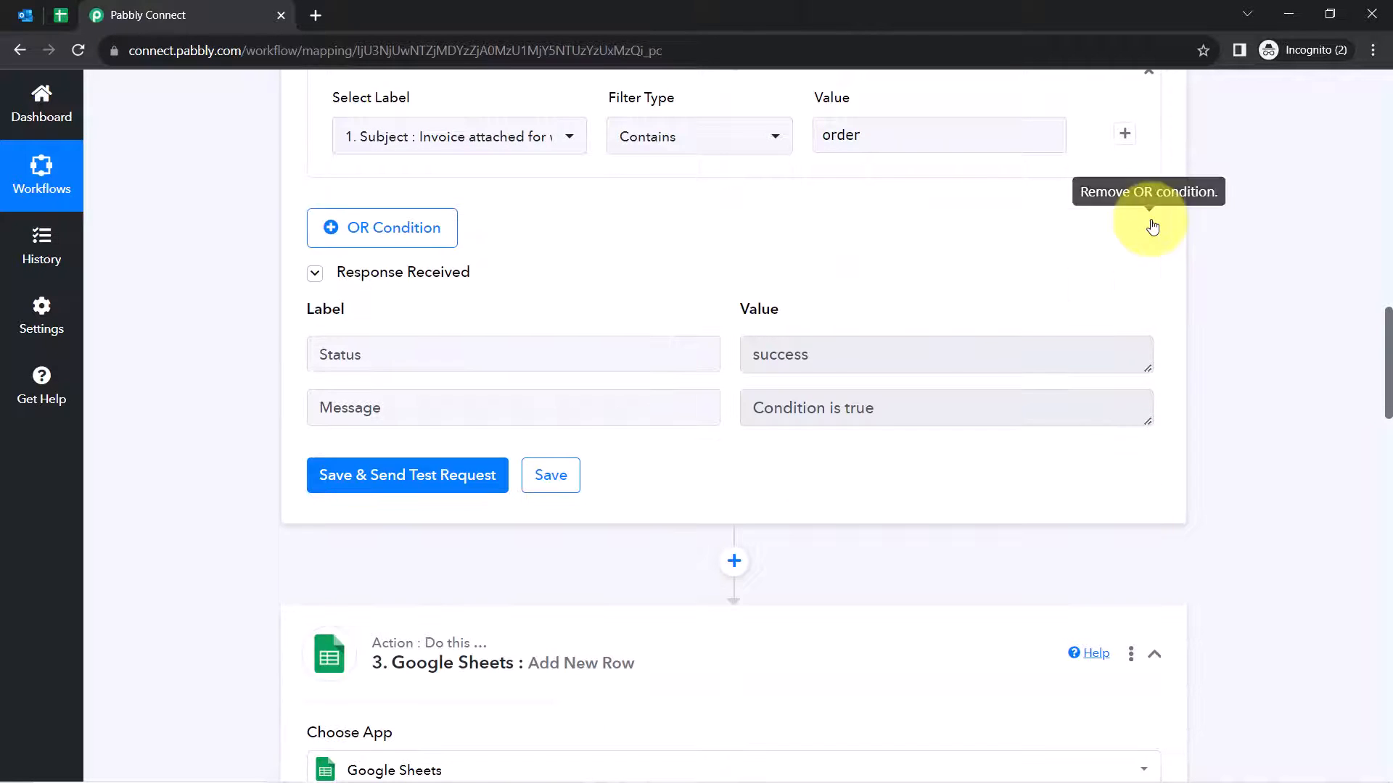
click(355, 480)
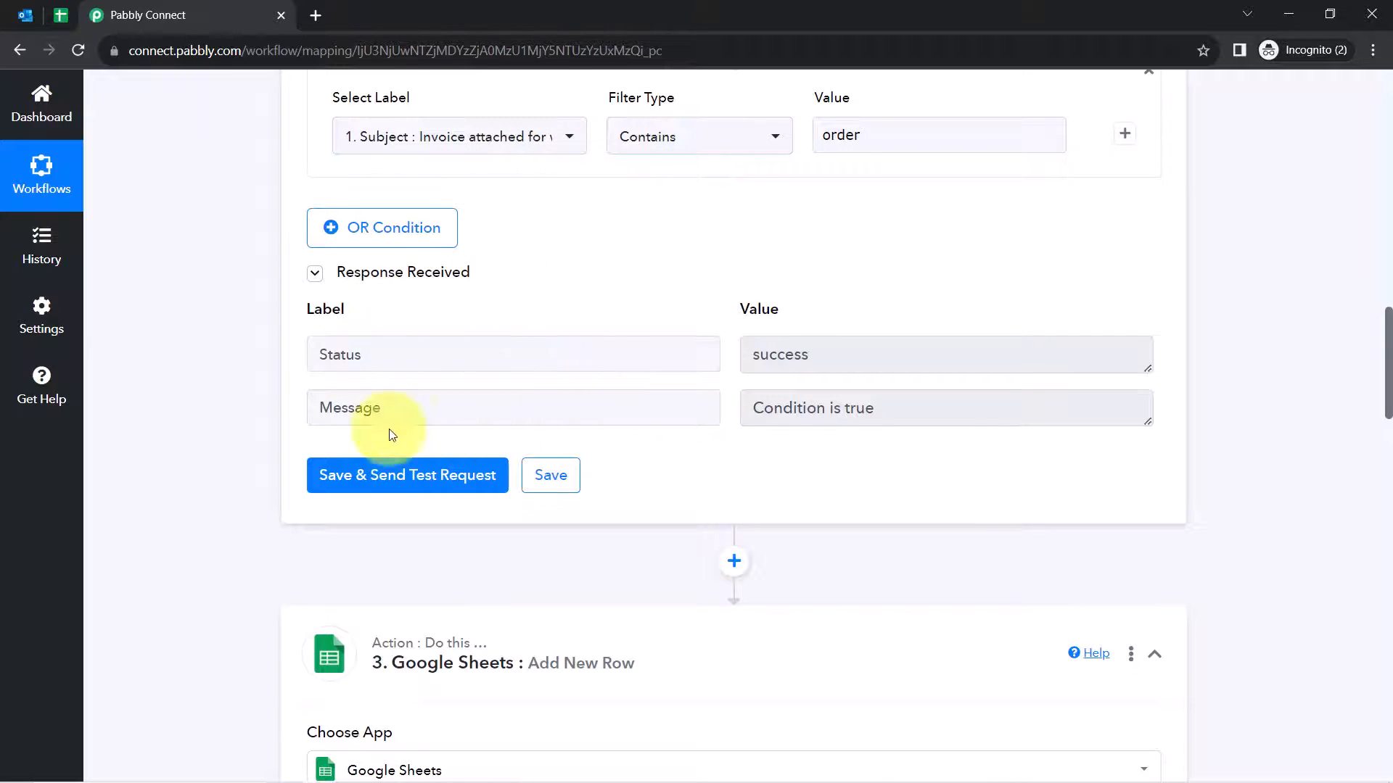
Review the filter's conditions in Pabbly Connect and the email row in the New & Important Emails spreadsheet in Google Sheets
scroll(484, 289, up, 4)
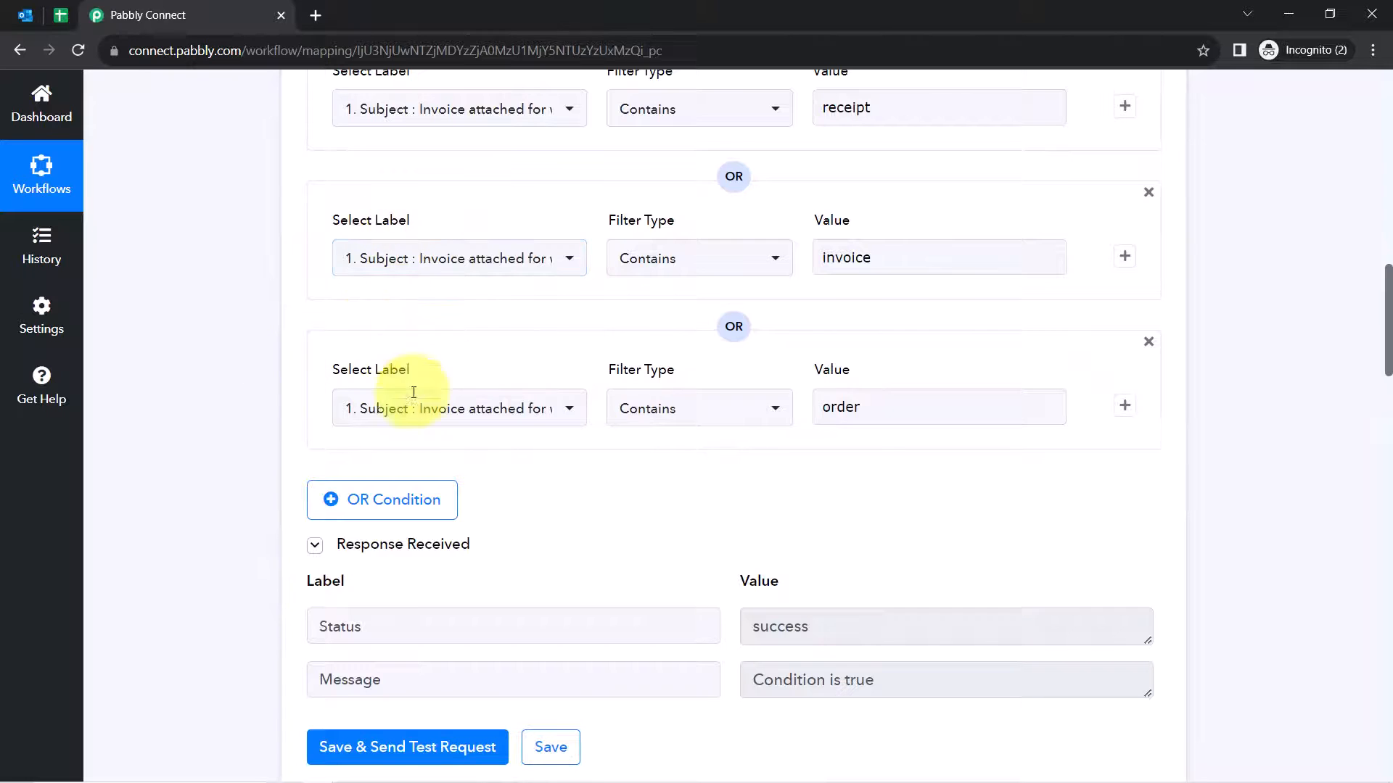
scroll(637, 312, down, 5)
scroll(398, 332, down, 4)
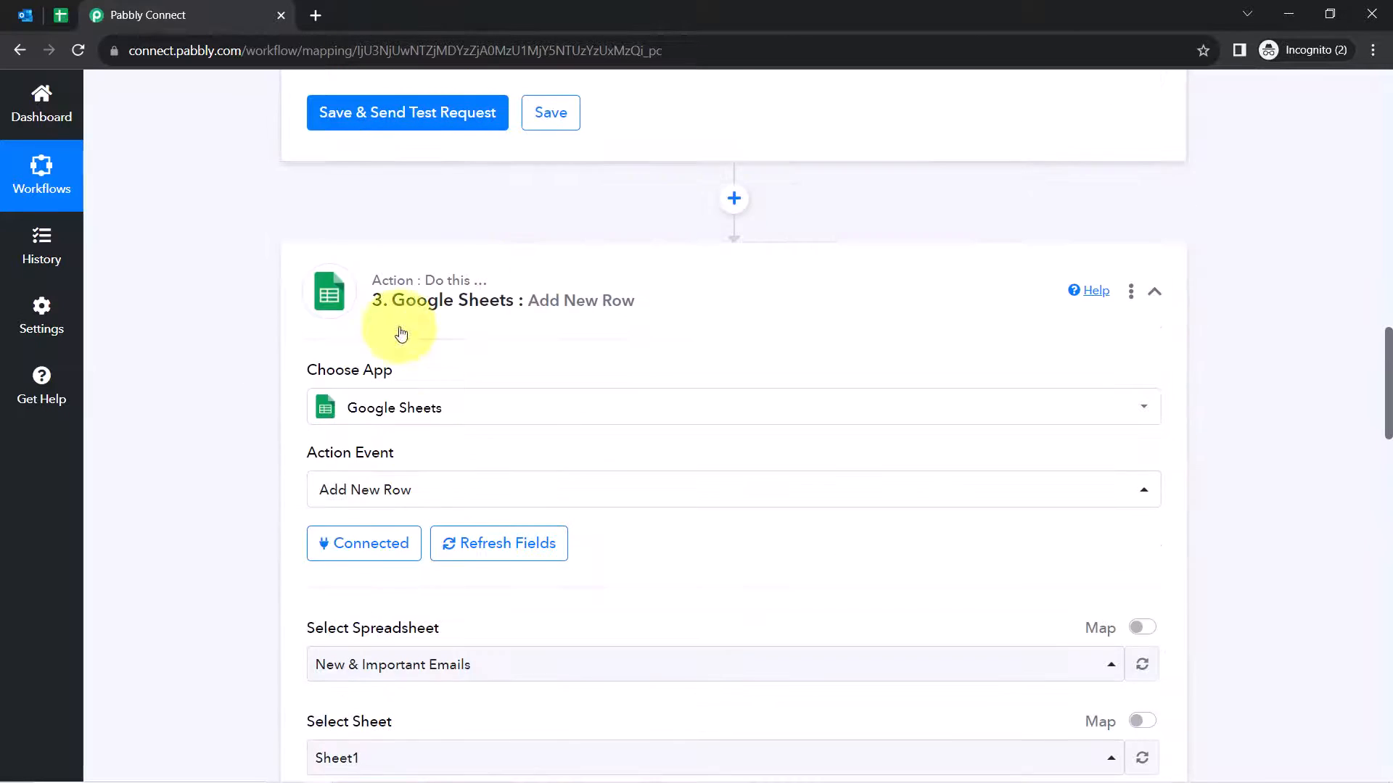
scroll(506, 492, up, 20)
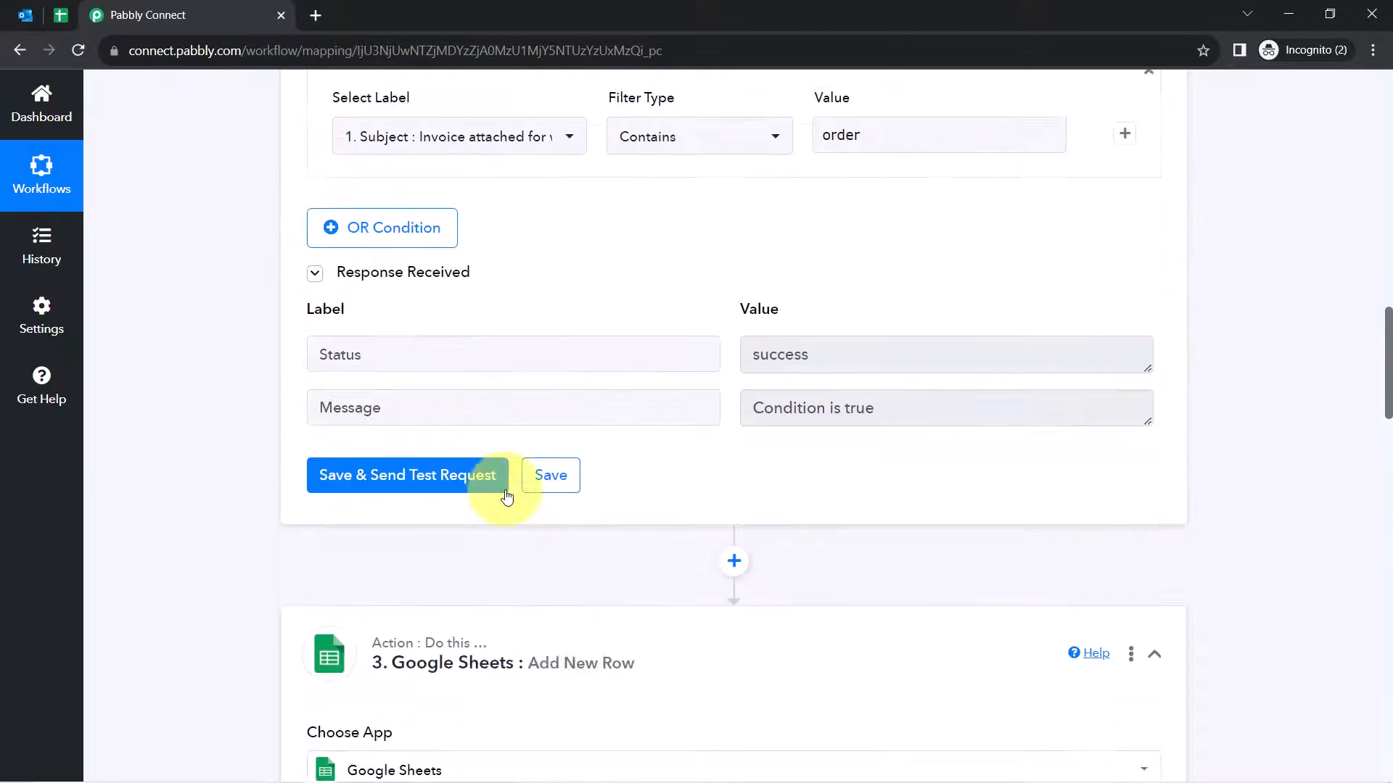
click(63, 22)
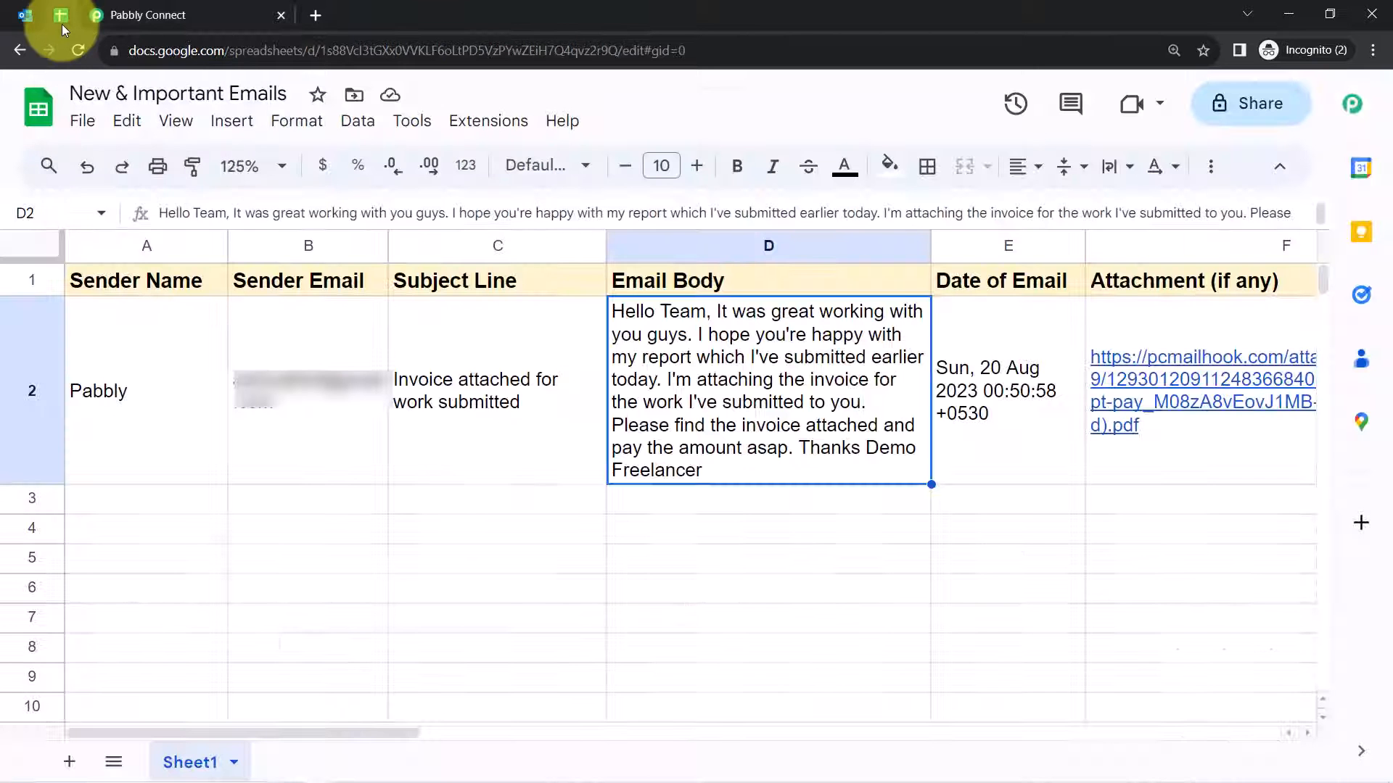
click(85, 14)
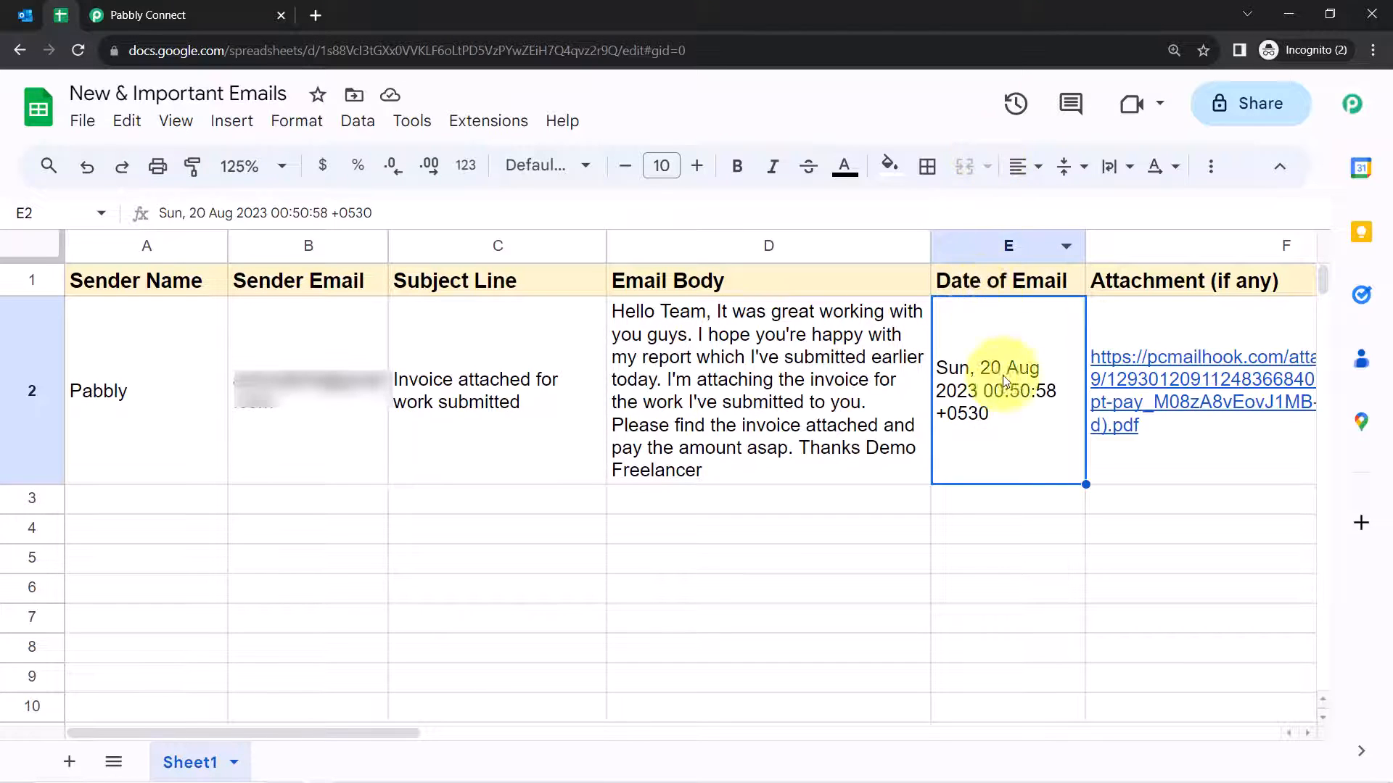
click(229, 9)
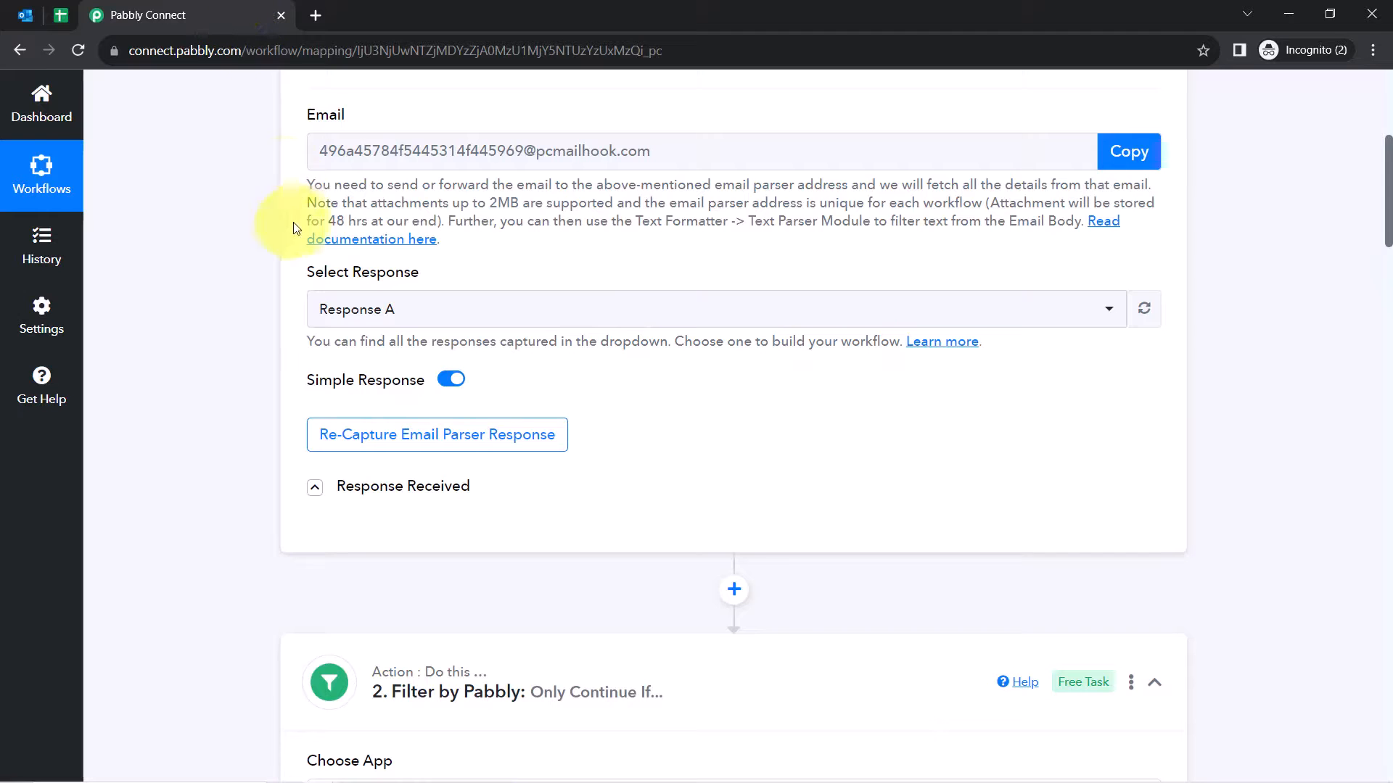
scroll(254, 494, down, 3)
scroll(222, 549, down, 1)
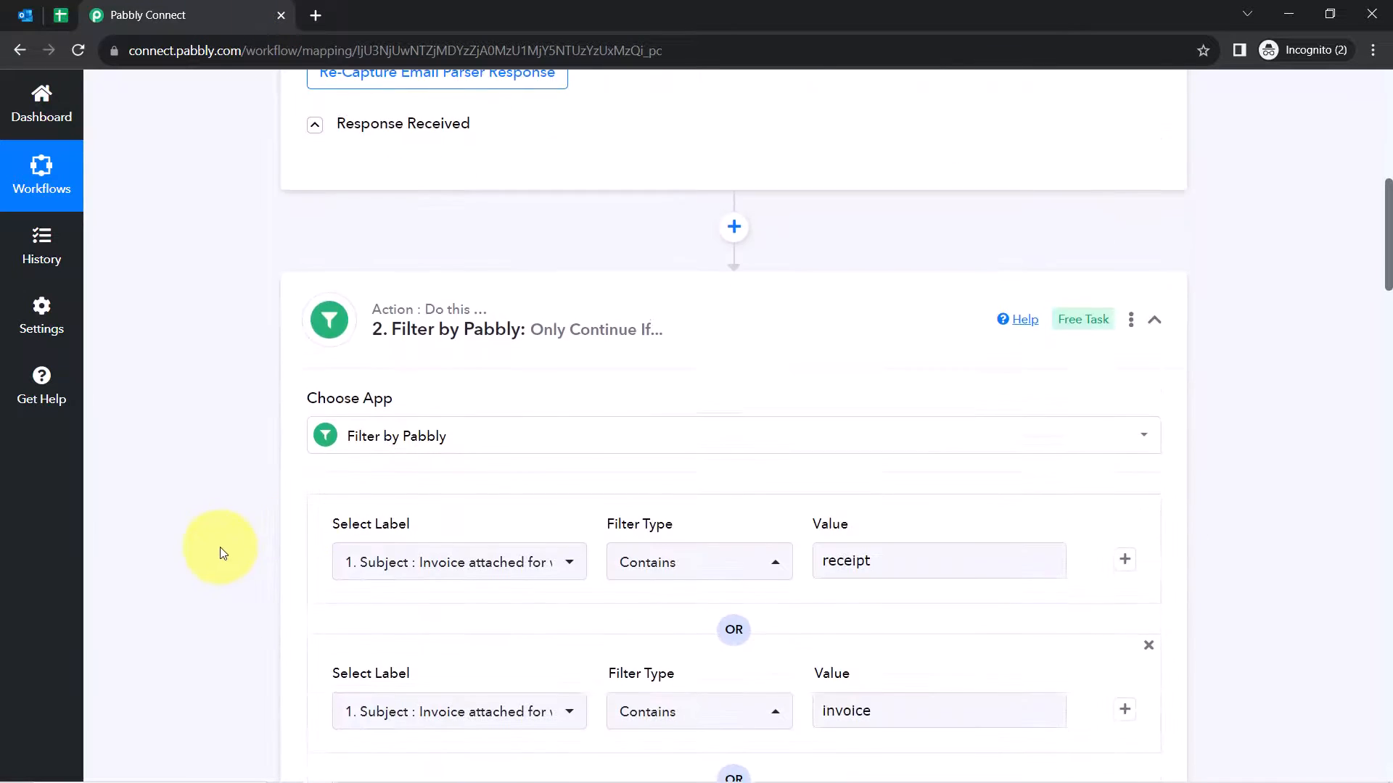
scroll(398, 438, down, 4)
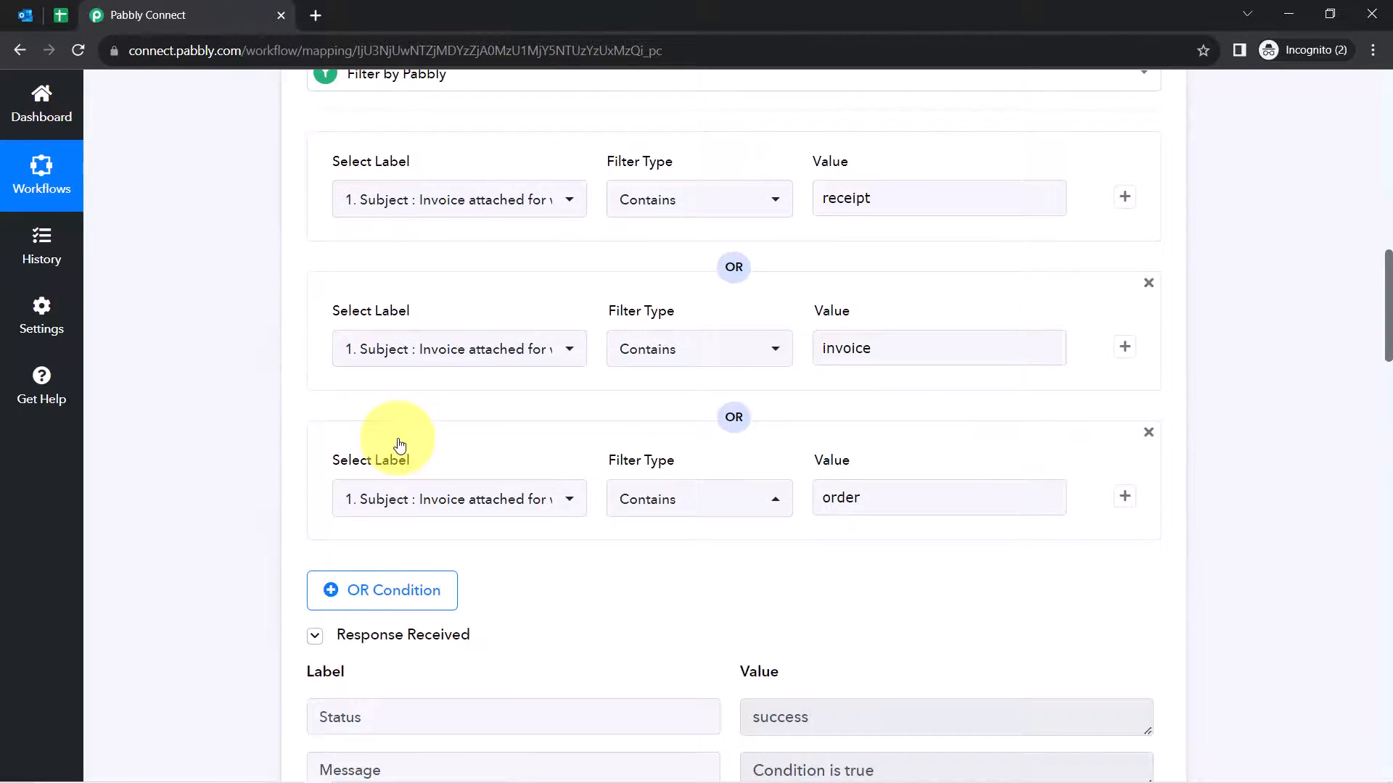
Add a Text Formatter by Pabbly action between the filter and Google Sheets steps with the Split Text event, and connect it
scroll(400, 445, down, 7)
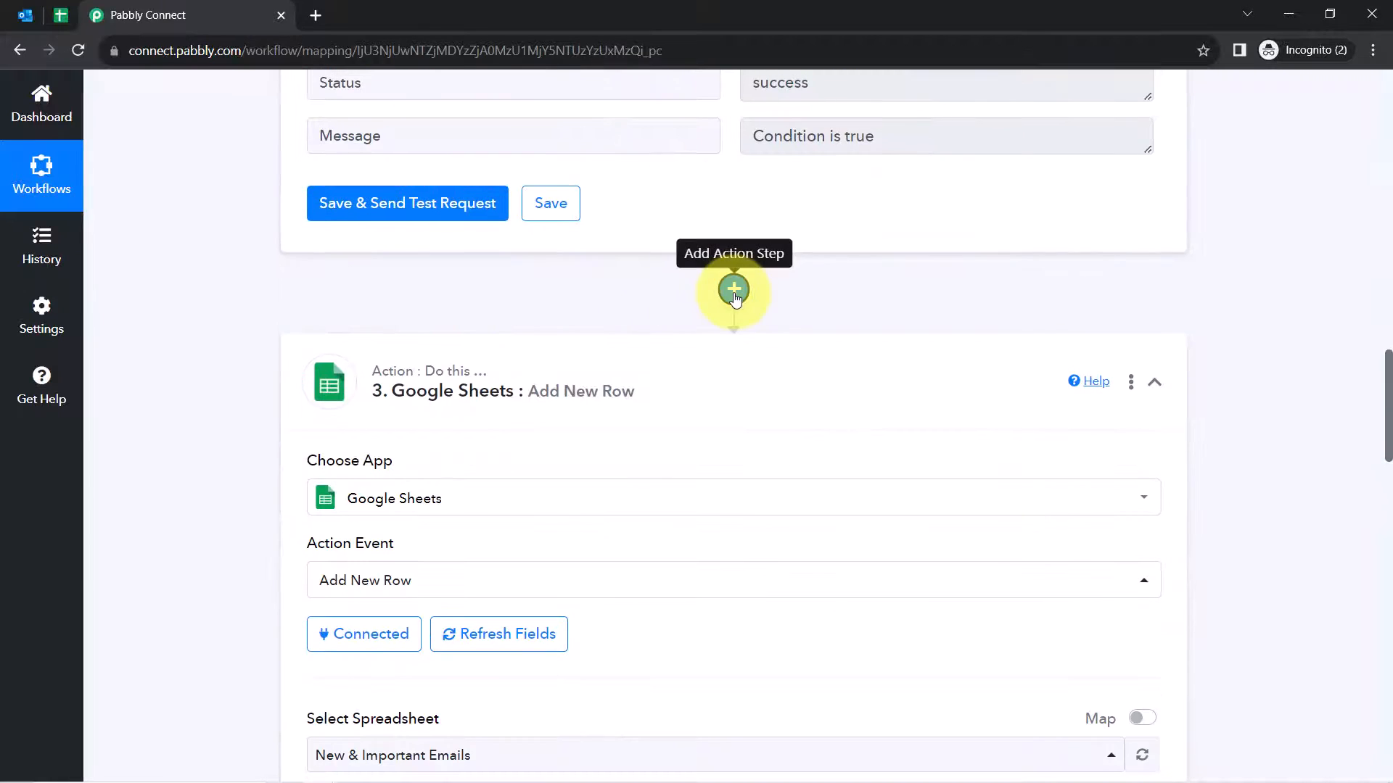
click(734, 290)
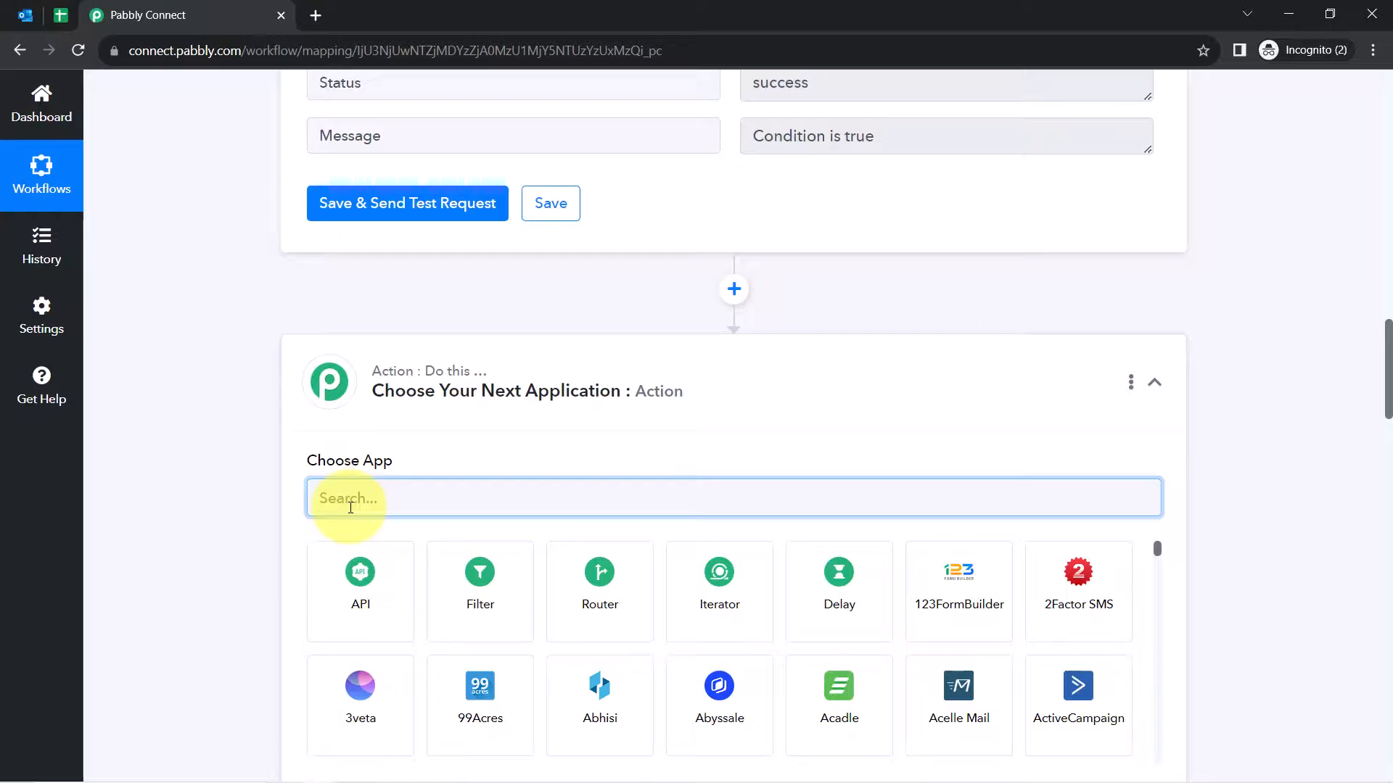
text(text)
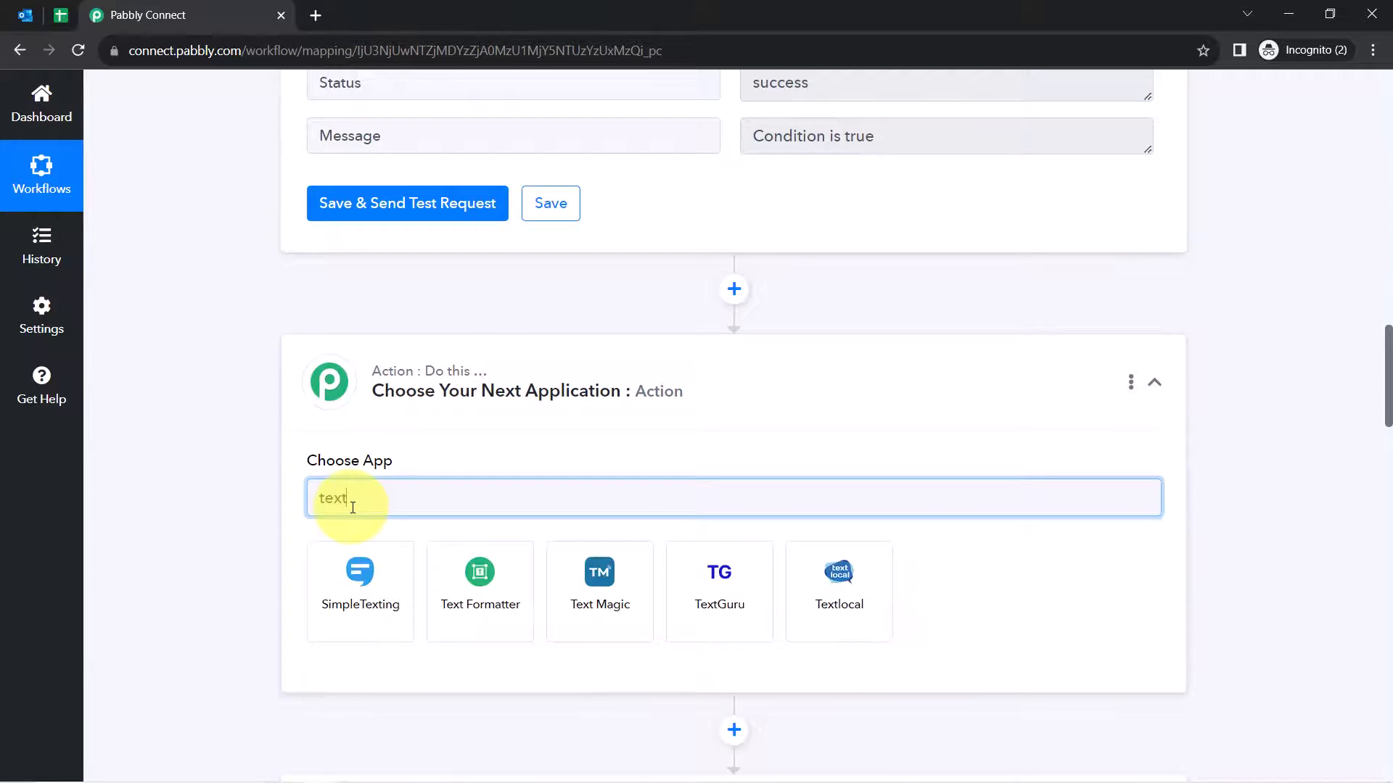
click(477, 574)
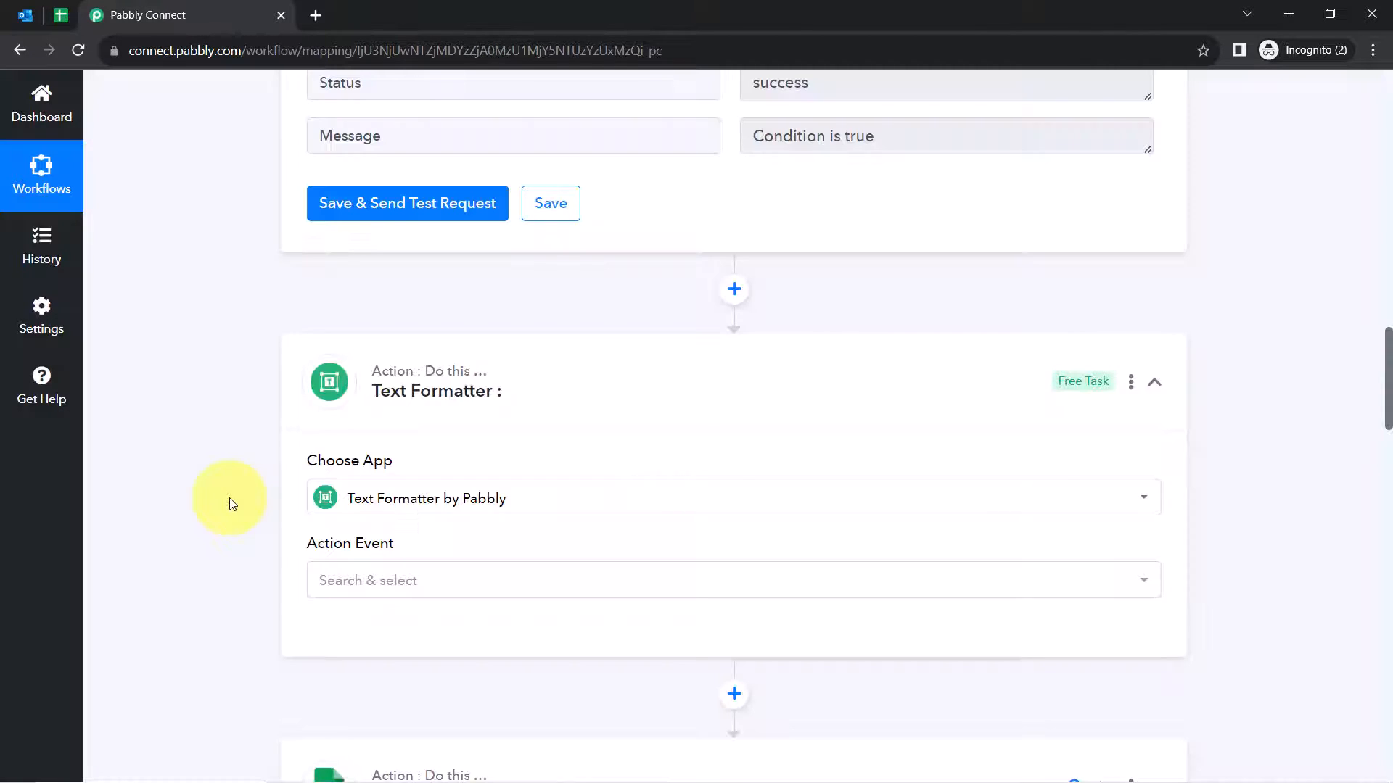
scroll(229, 498, down, 3)
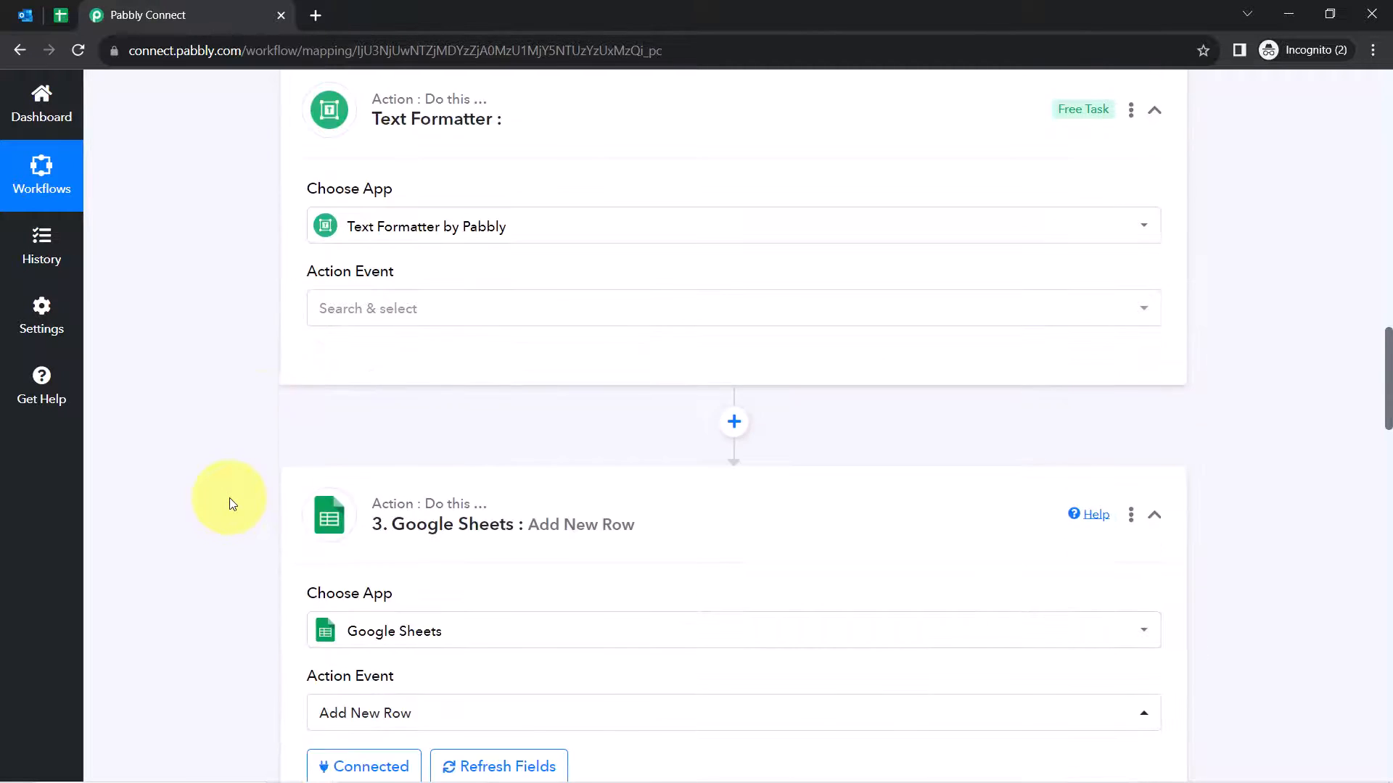
click(341, 317)
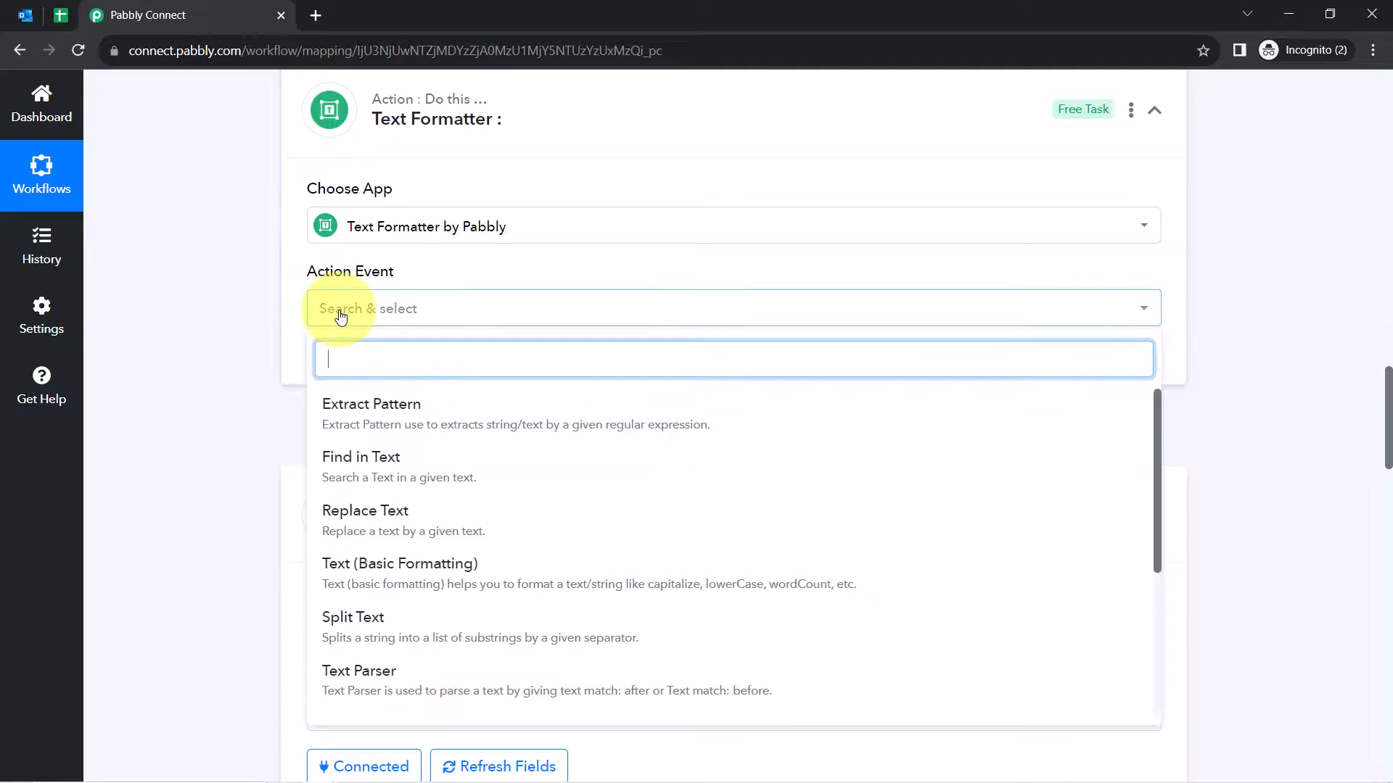
click(370, 634)
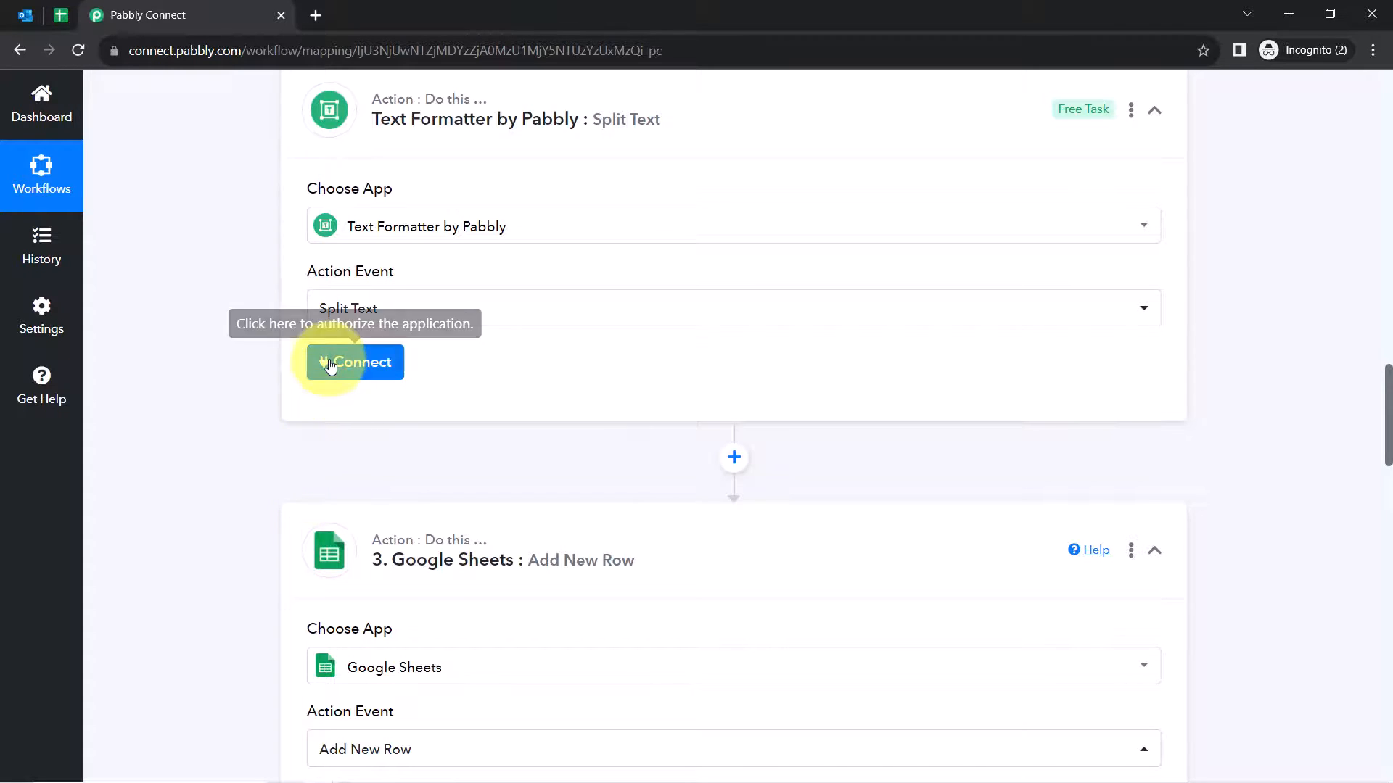
click(330, 364)
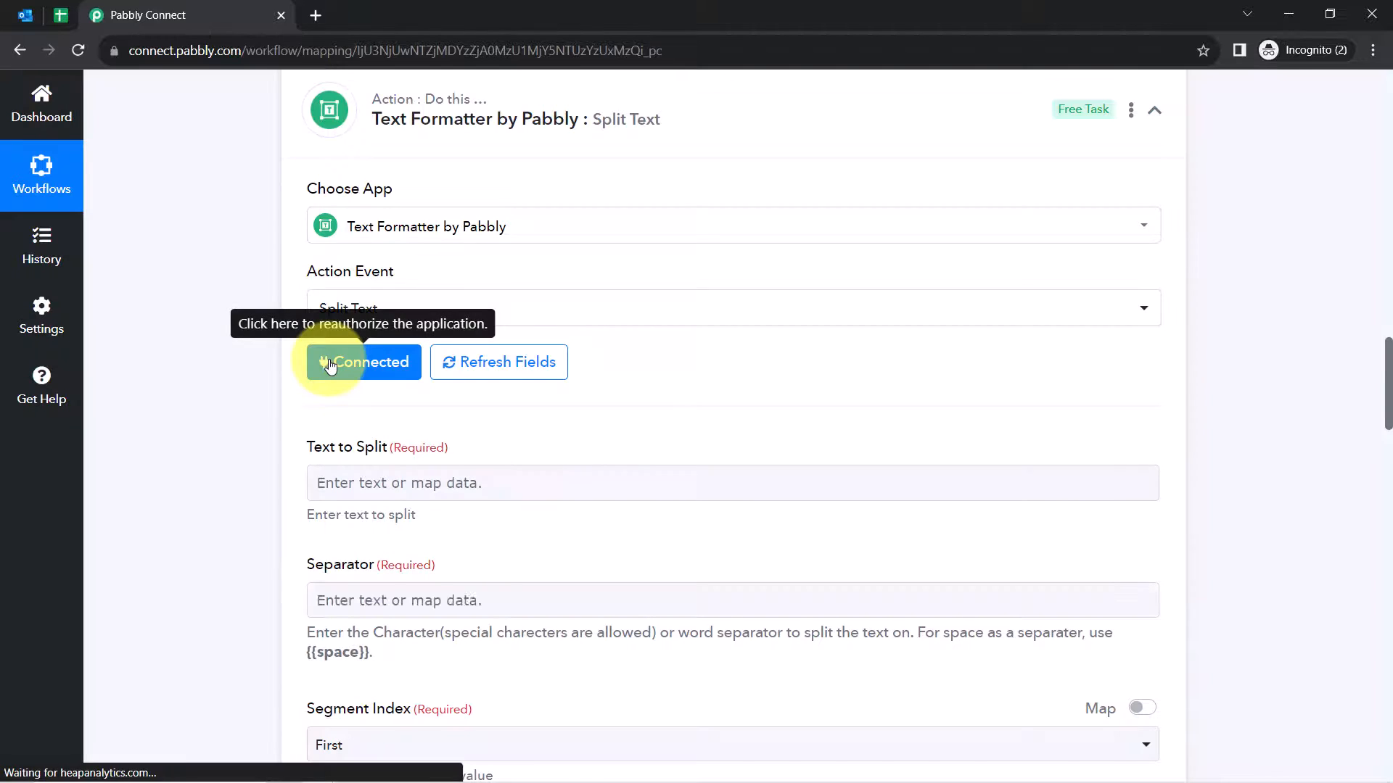
Map the email parser's Header Date into the Split Text action's Text to Split field
scroll(254, 408, down, 2)
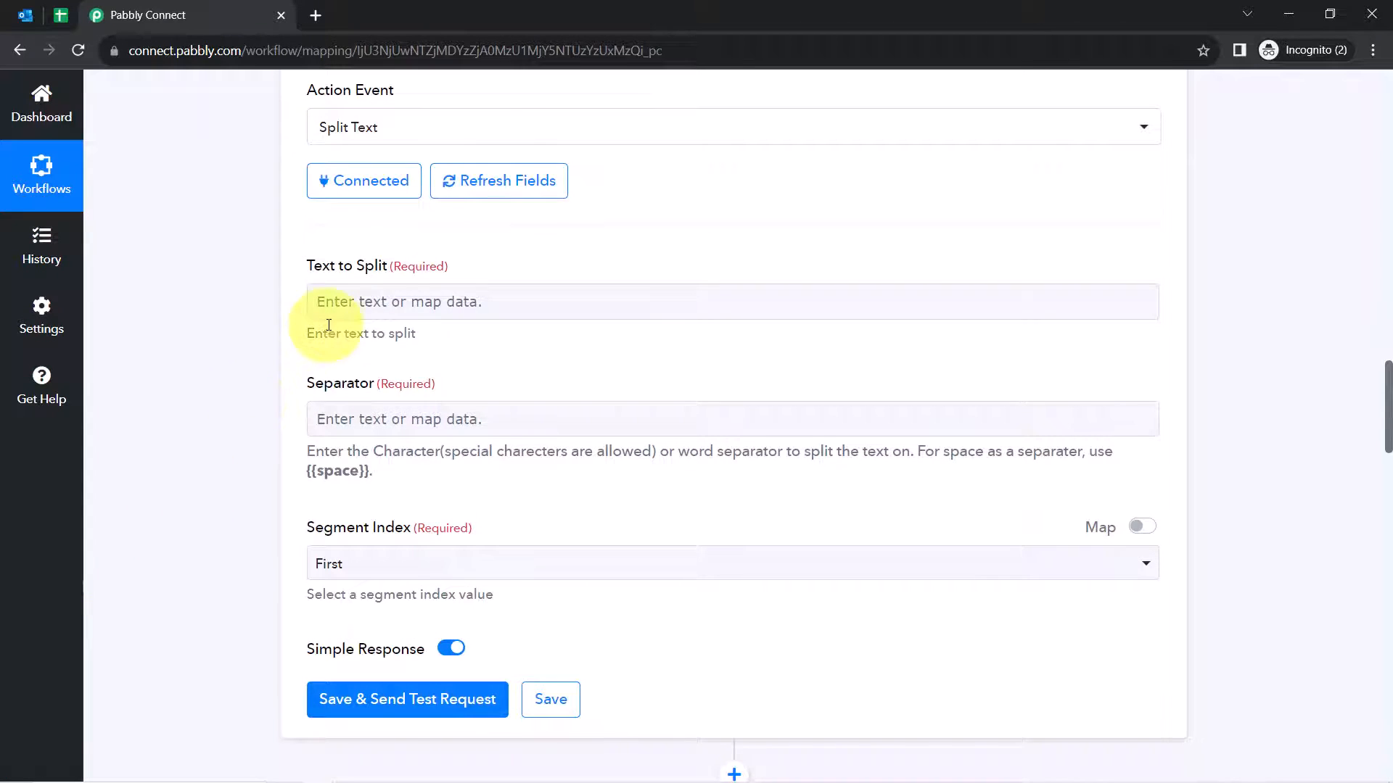
click(360, 302)
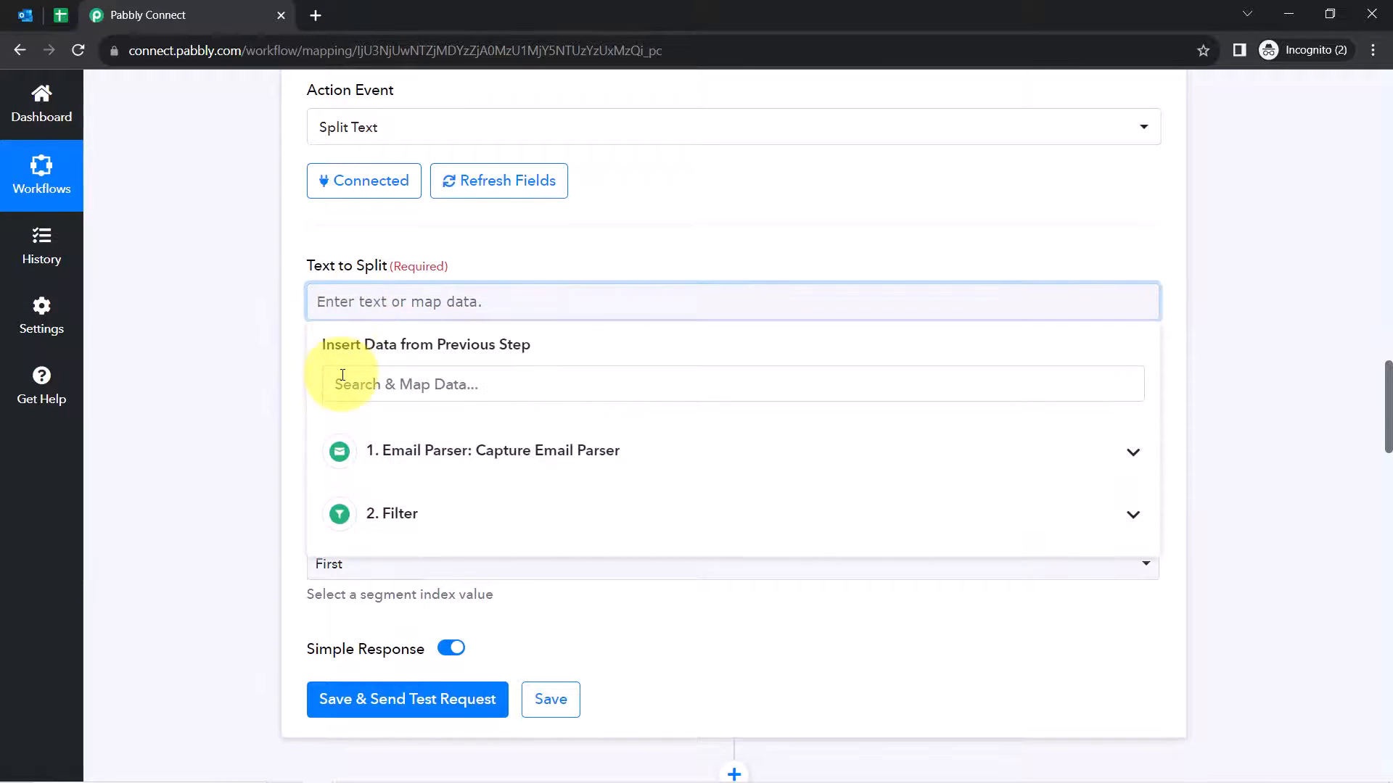
click(343, 375)
text(date)
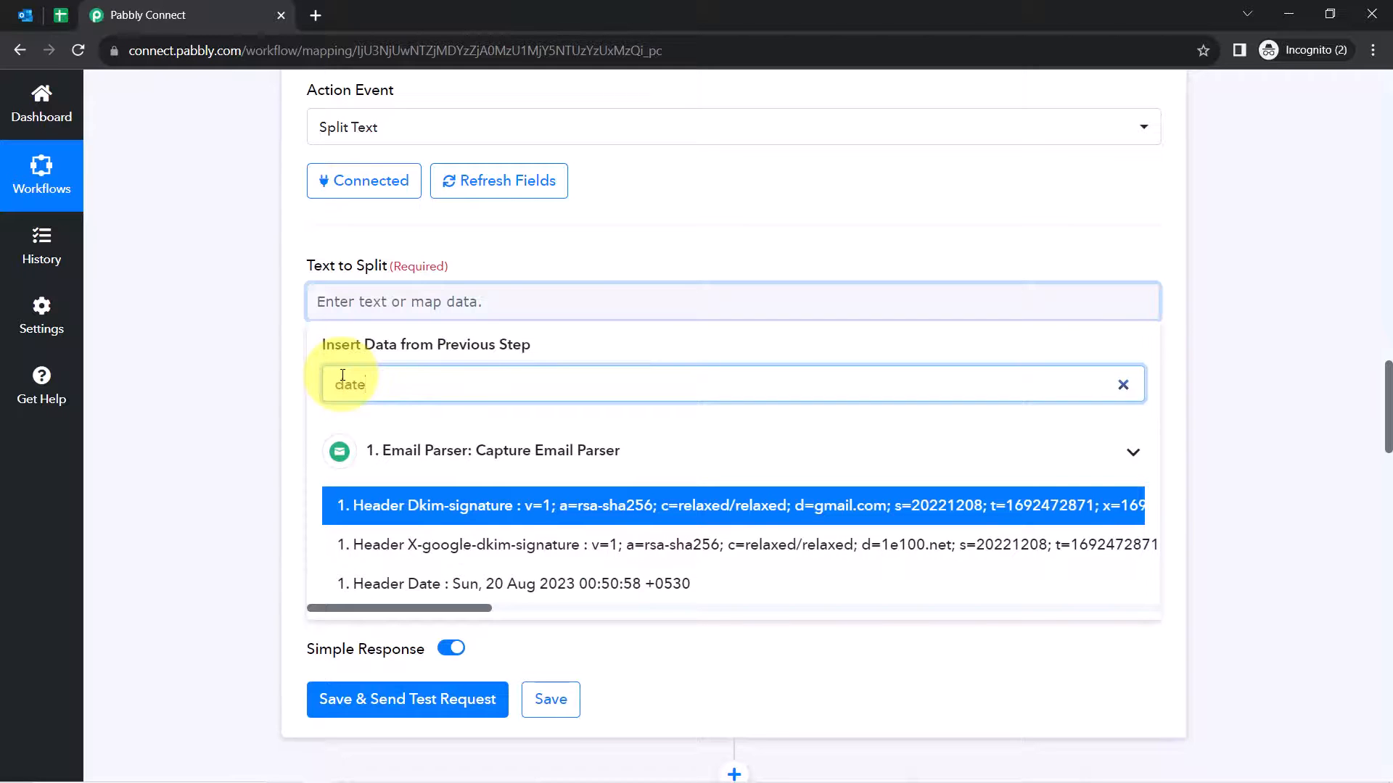
click(385, 585)
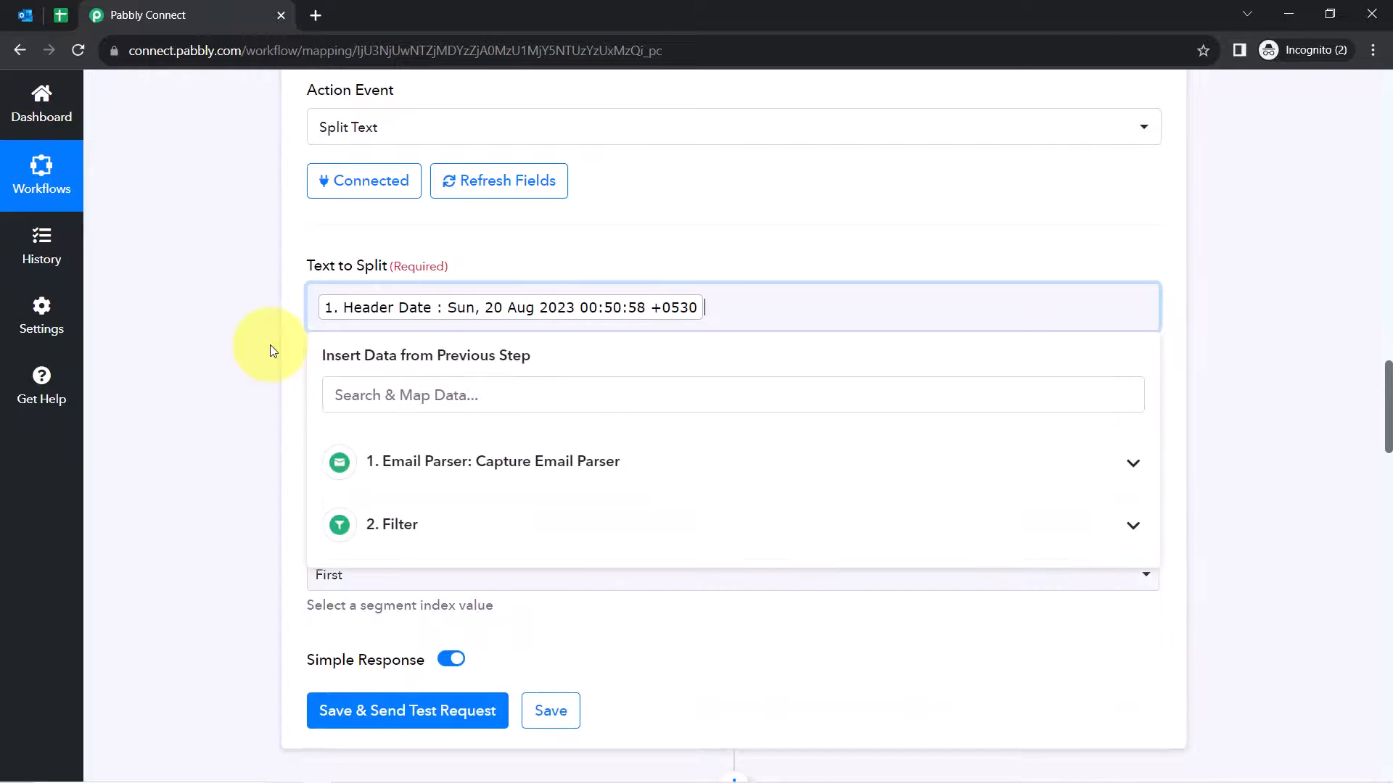
click(272, 352)
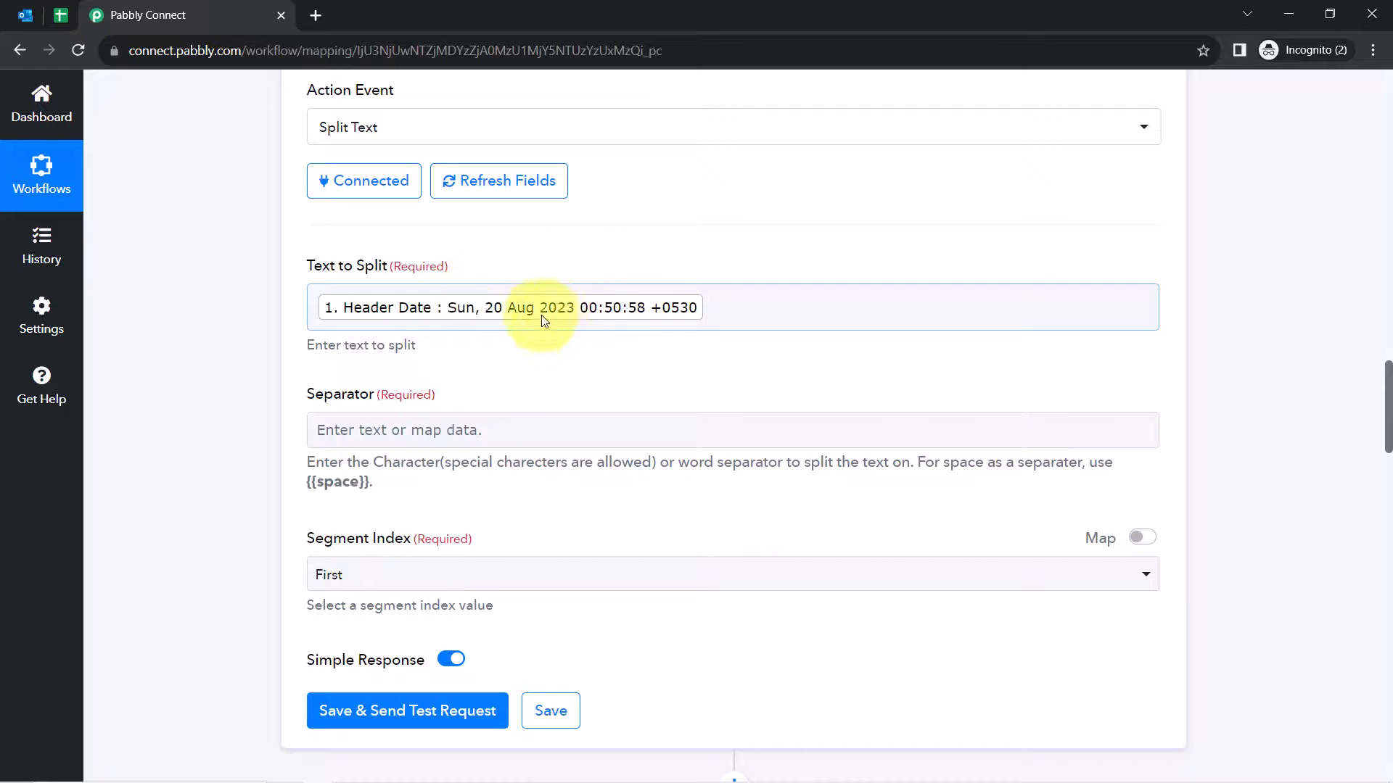
Set the separator to 2023 and the segment index to All, then save and send a test request and check the split results
click(345, 431)
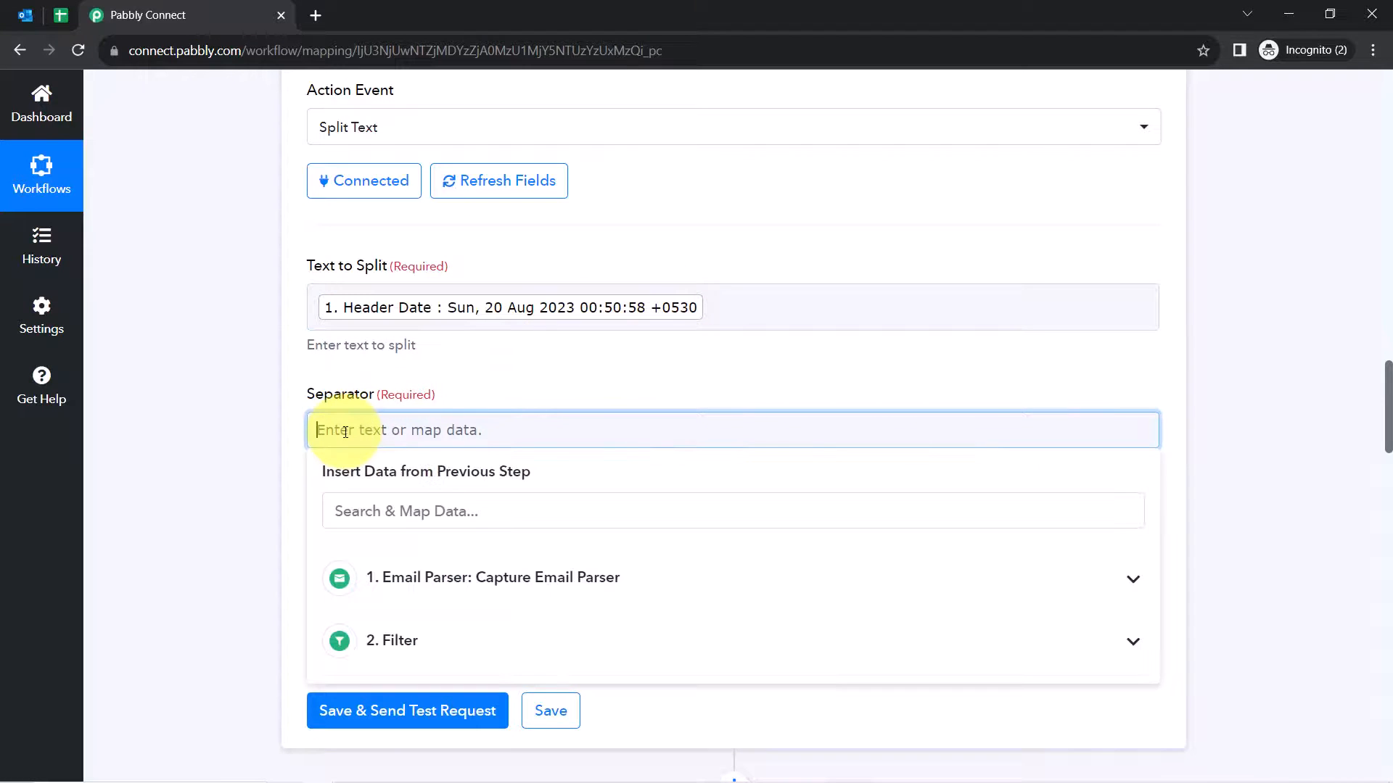
click(221, 473)
scroll(240, 529, down, 3)
click(343, 394)
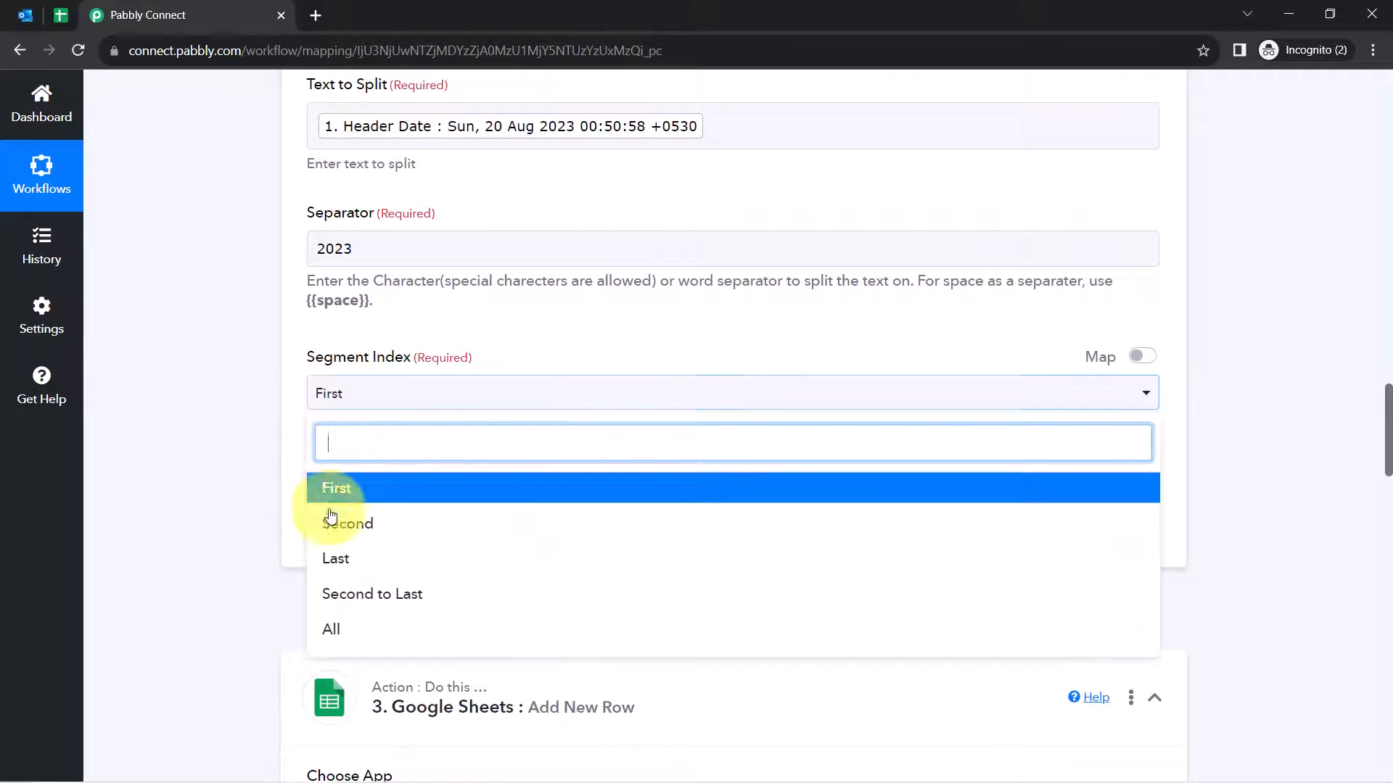
click(333, 627)
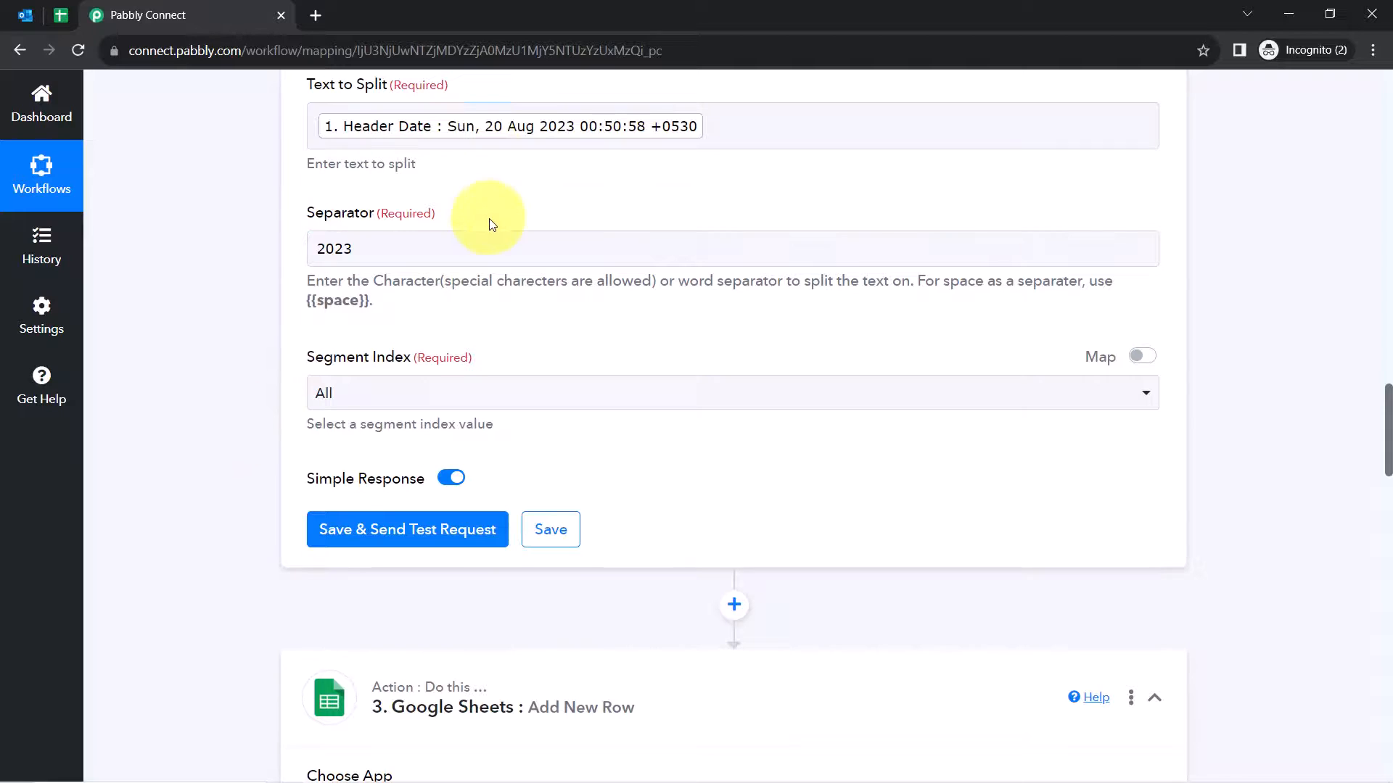
click(407, 530)
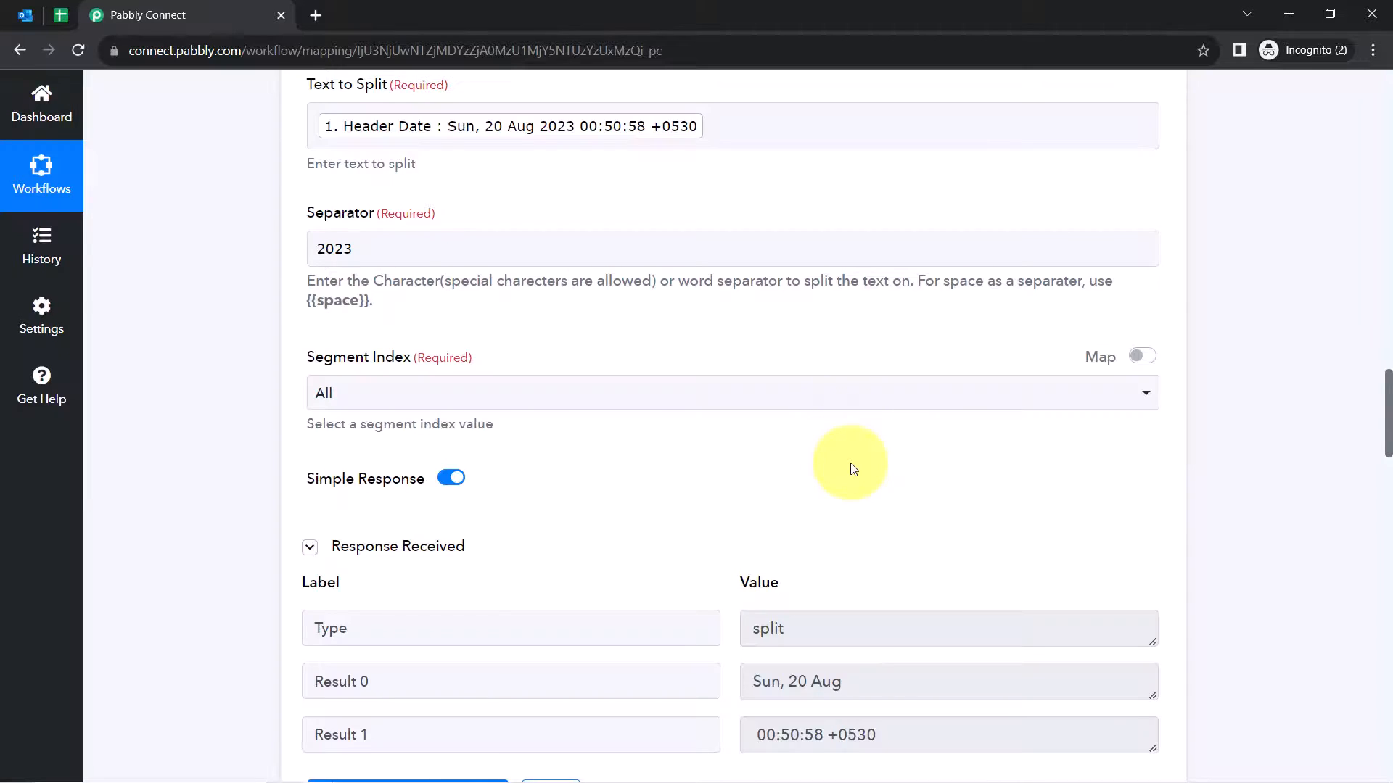
scroll(850, 467, down, 3)
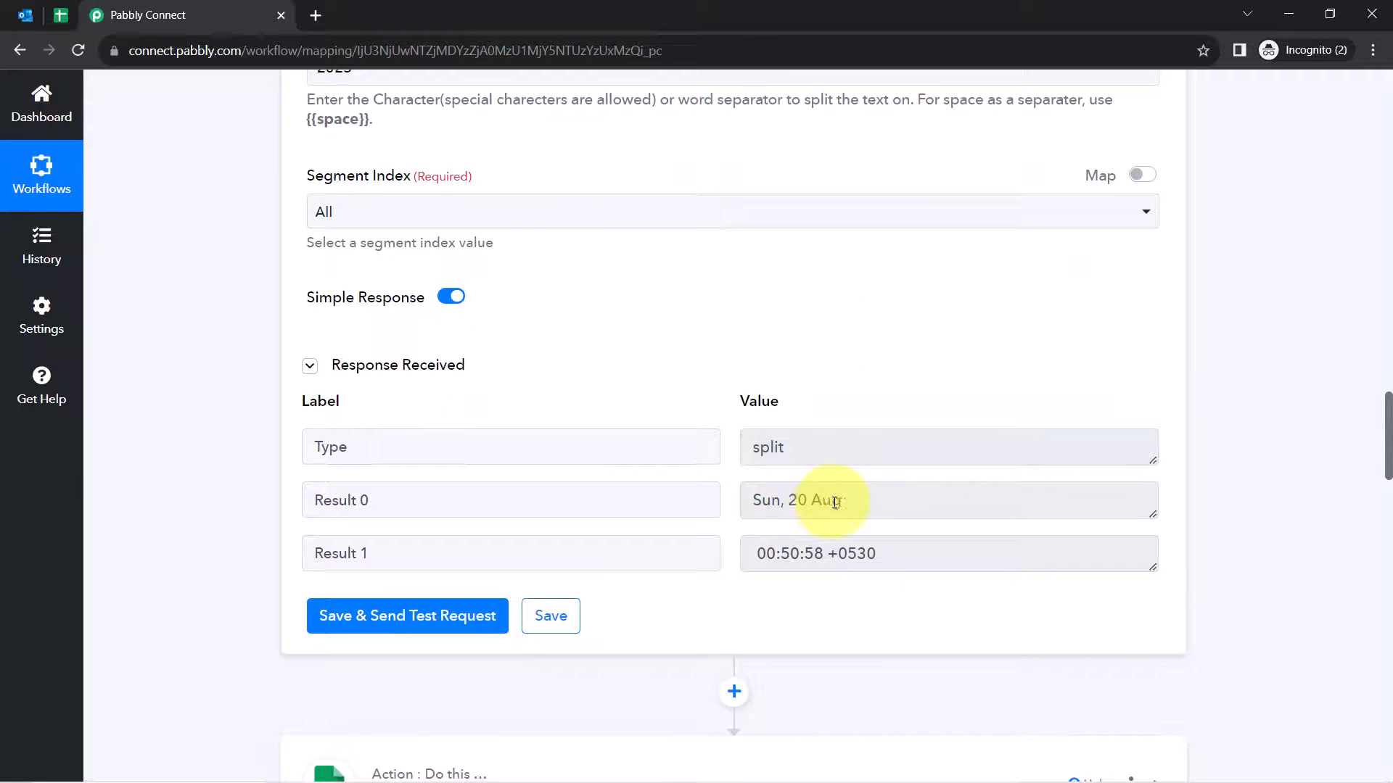
drag(840, 502, 798, 504)
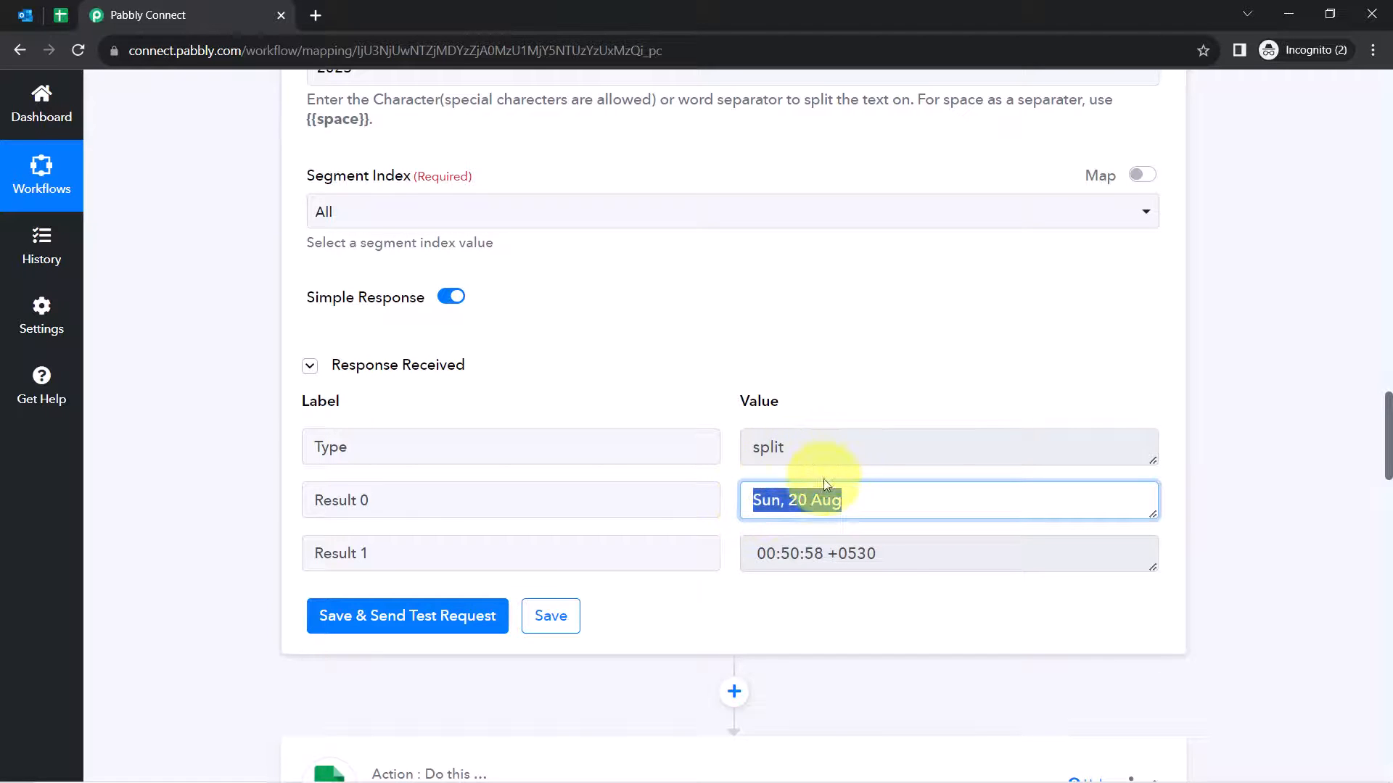
Replace the Date Of Email mapping in the Google Sheets step with Result 0 from the Split Text step
scroll(466, 488, down, 20)
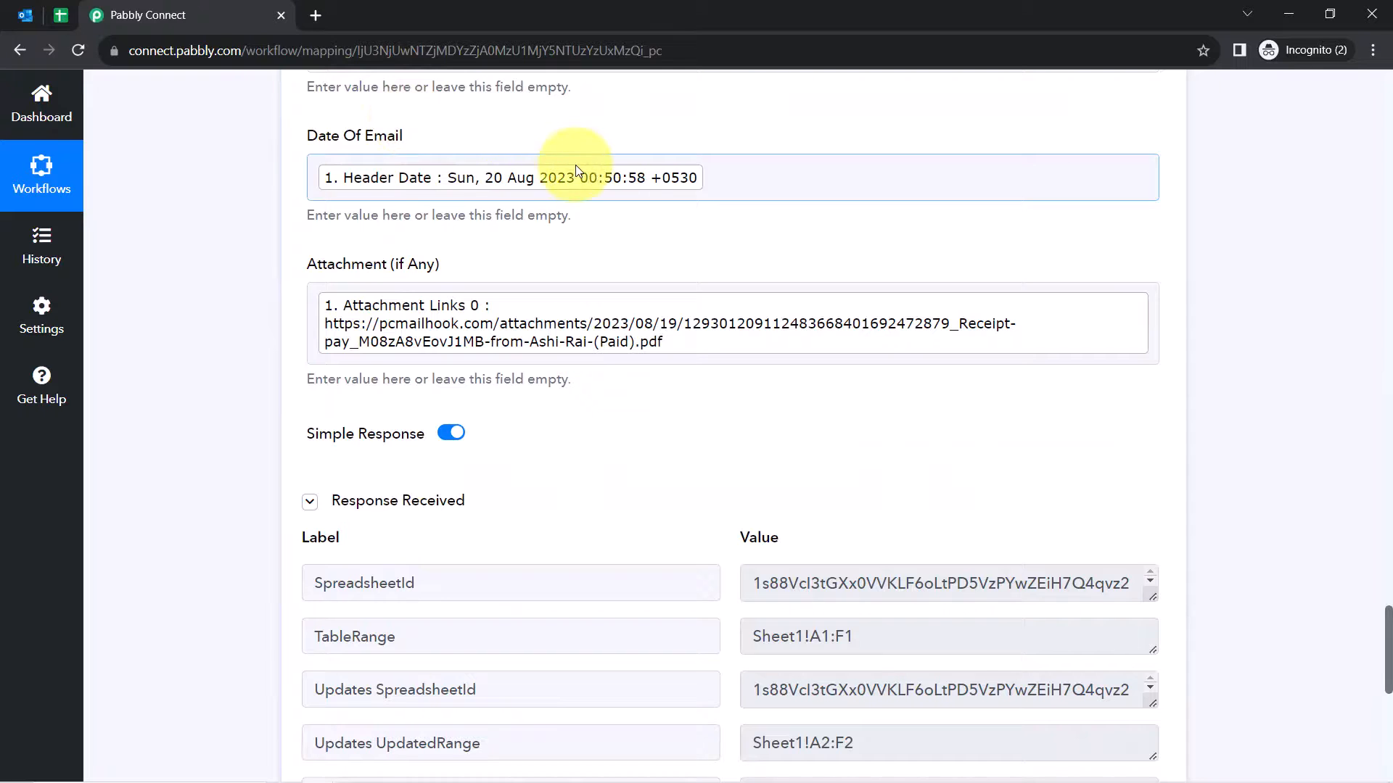
click(727, 178)
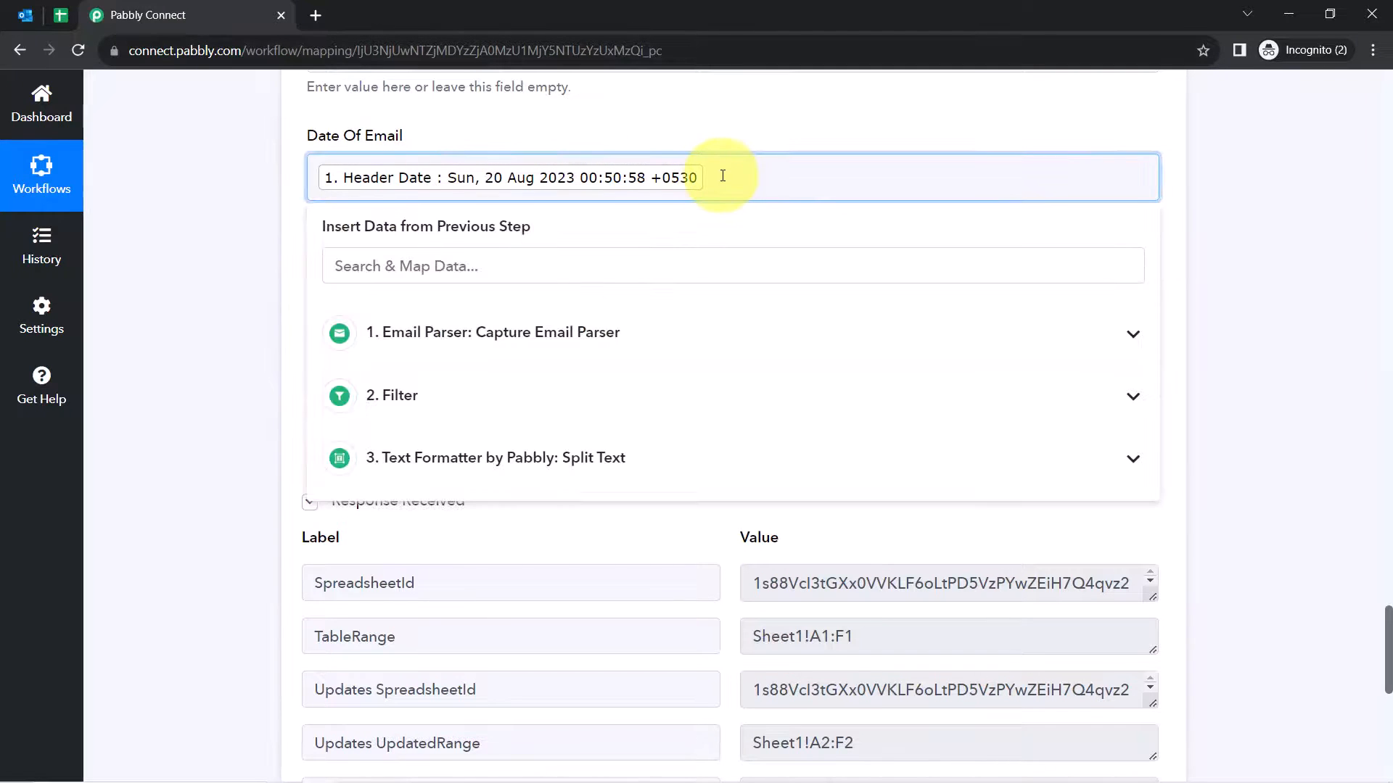
key(BackSpace)
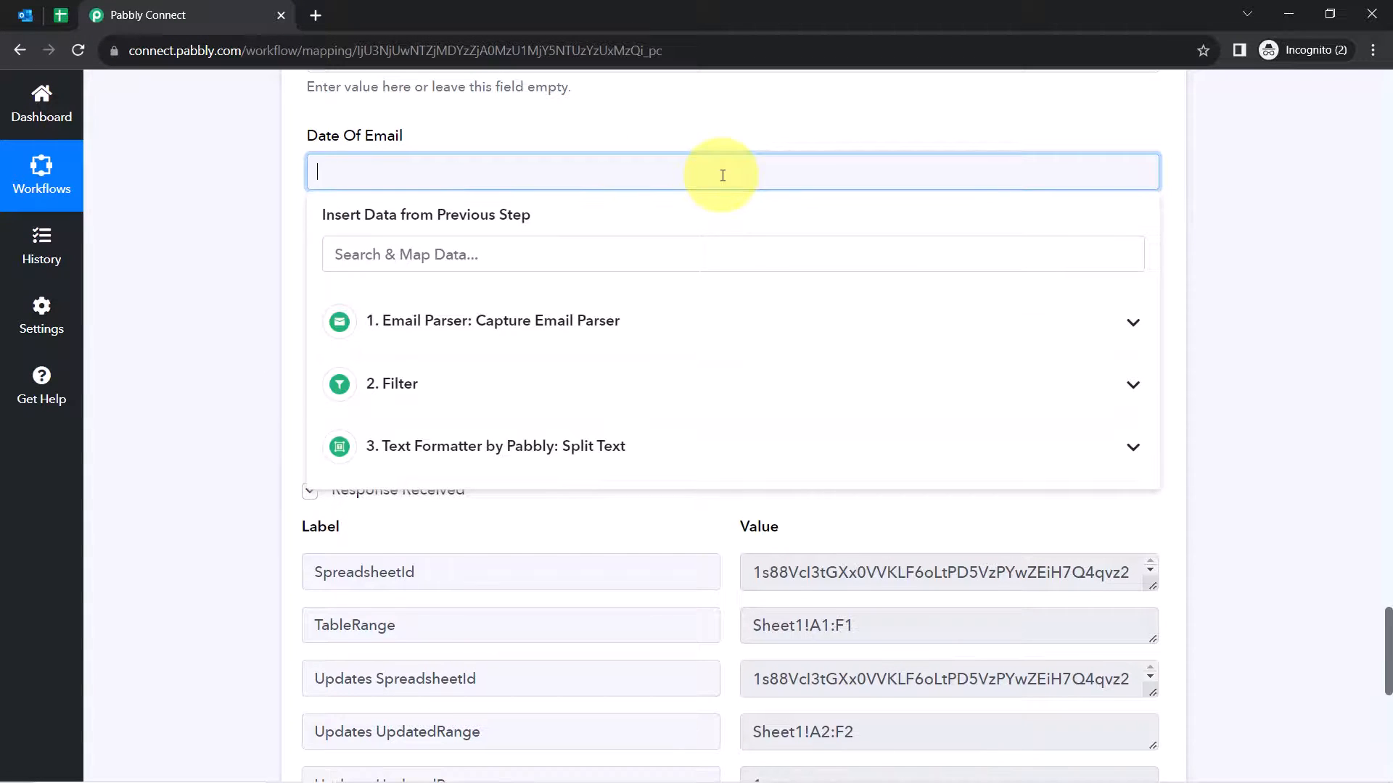
click(486, 452)
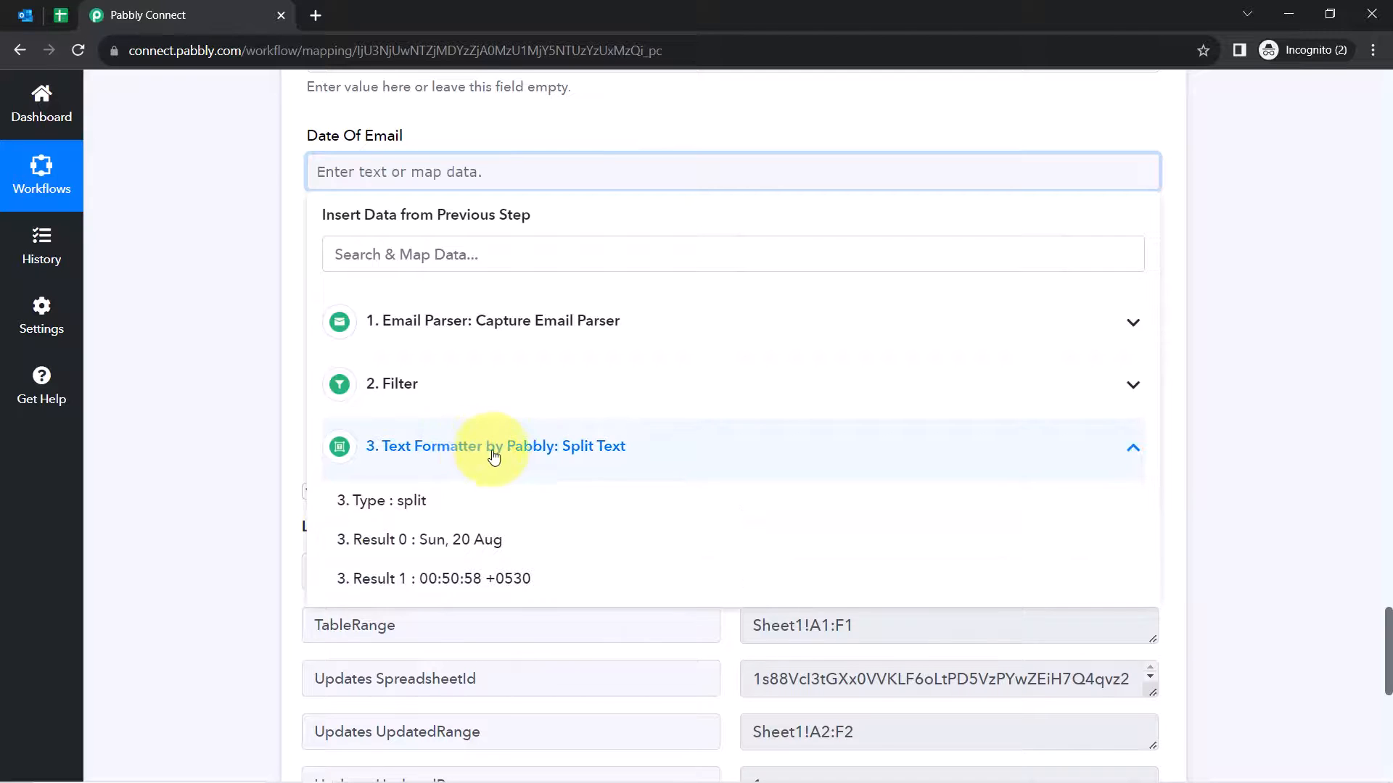
click(492, 451)
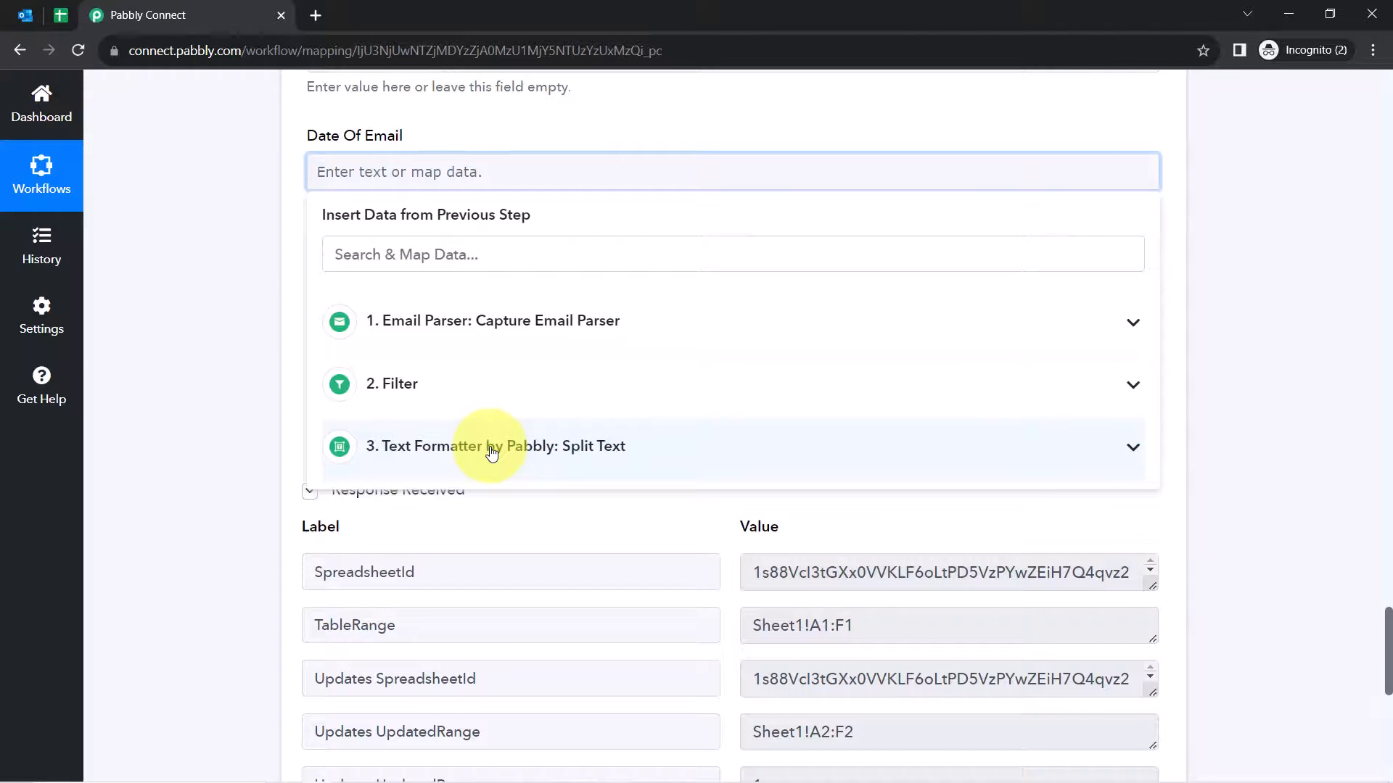
click(491, 446)
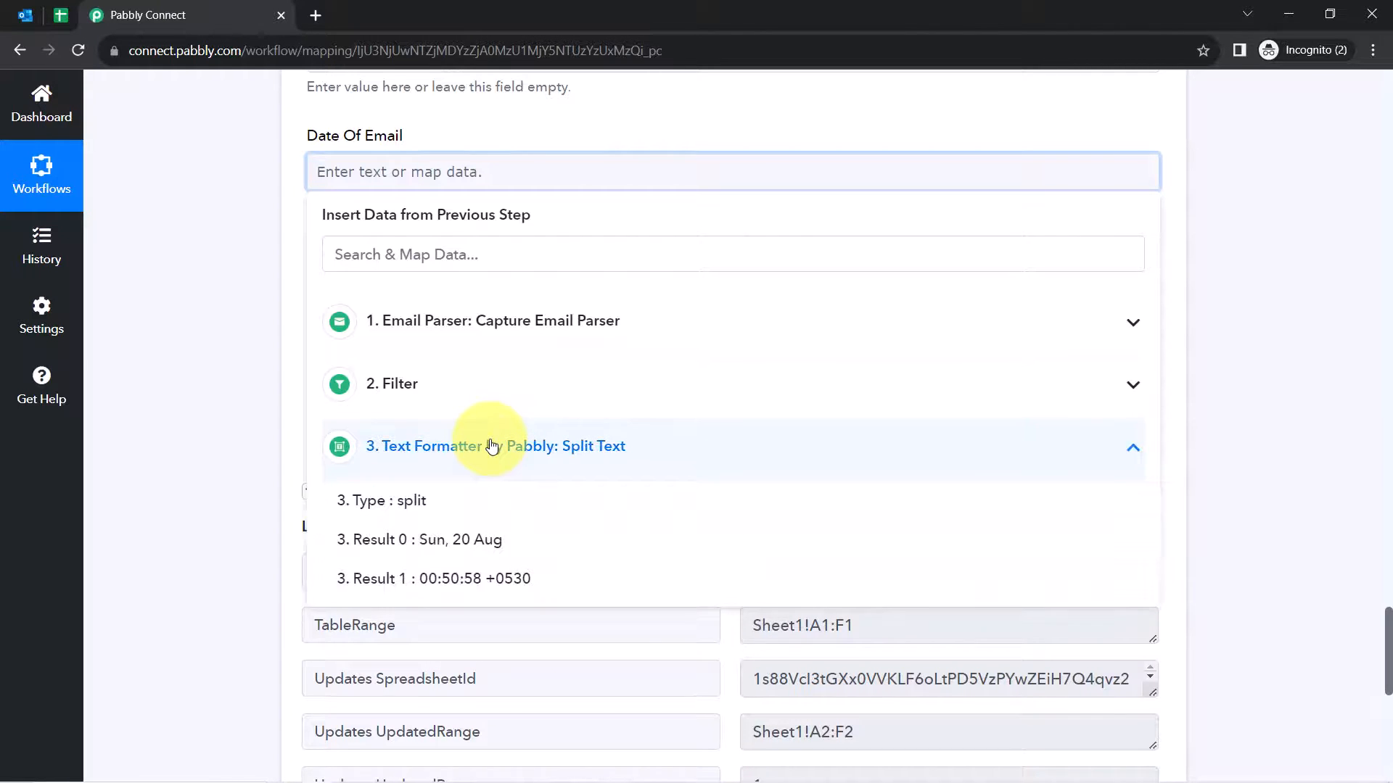
click(419, 547)
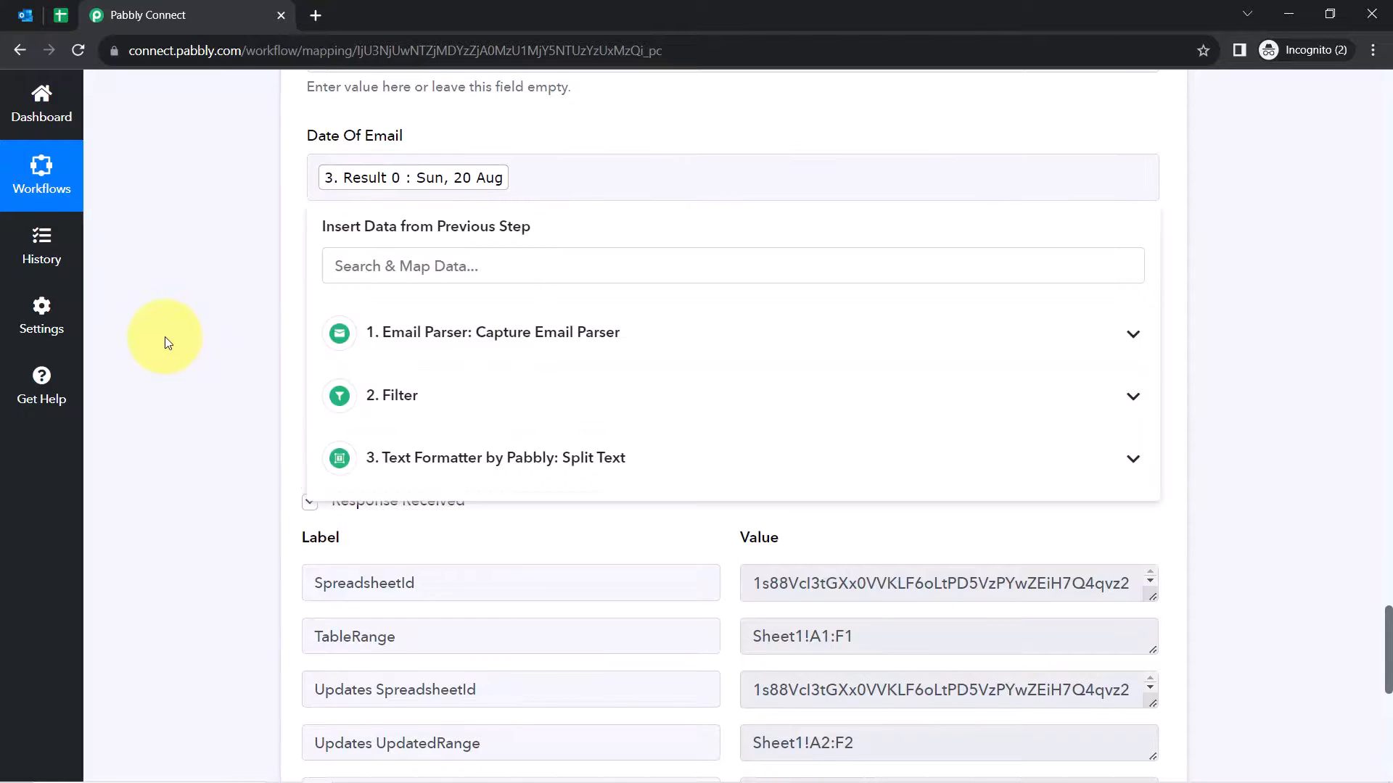
Review the field mappings of the Google Sheets step and the settings and split results of the Text Formatter step
scroll(228, 377, up, 10)
scroll(228, 378, up, 2)
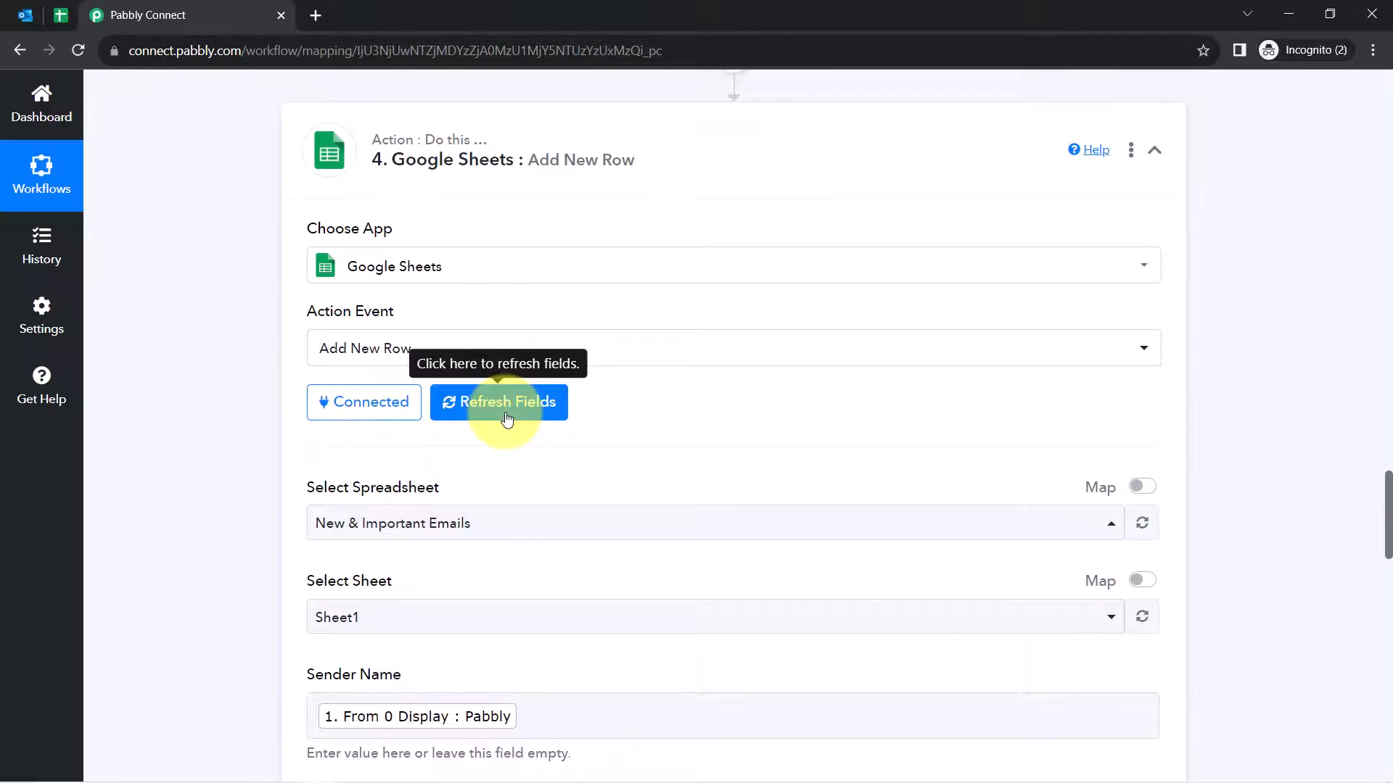
scroll(506, 422, down, 10)
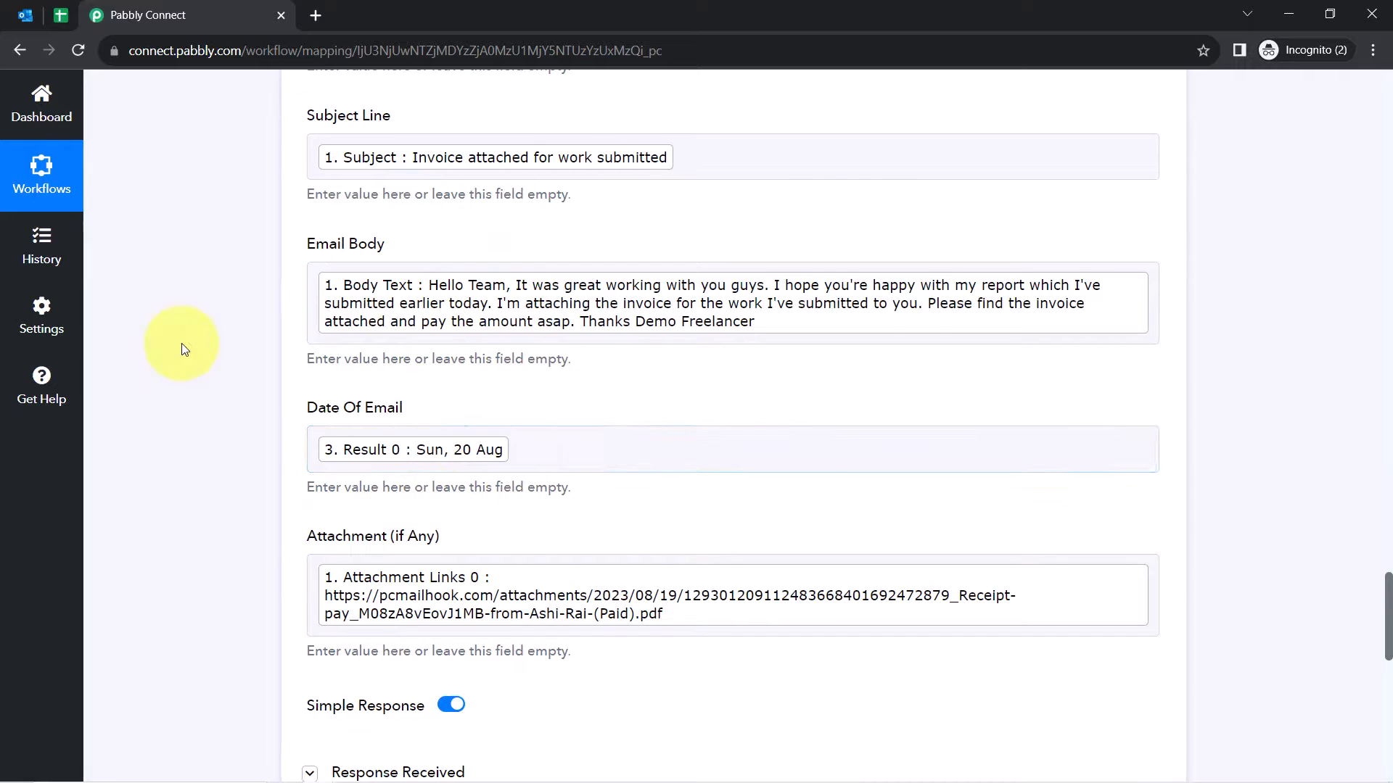
scroll(183, 348, up, 15)
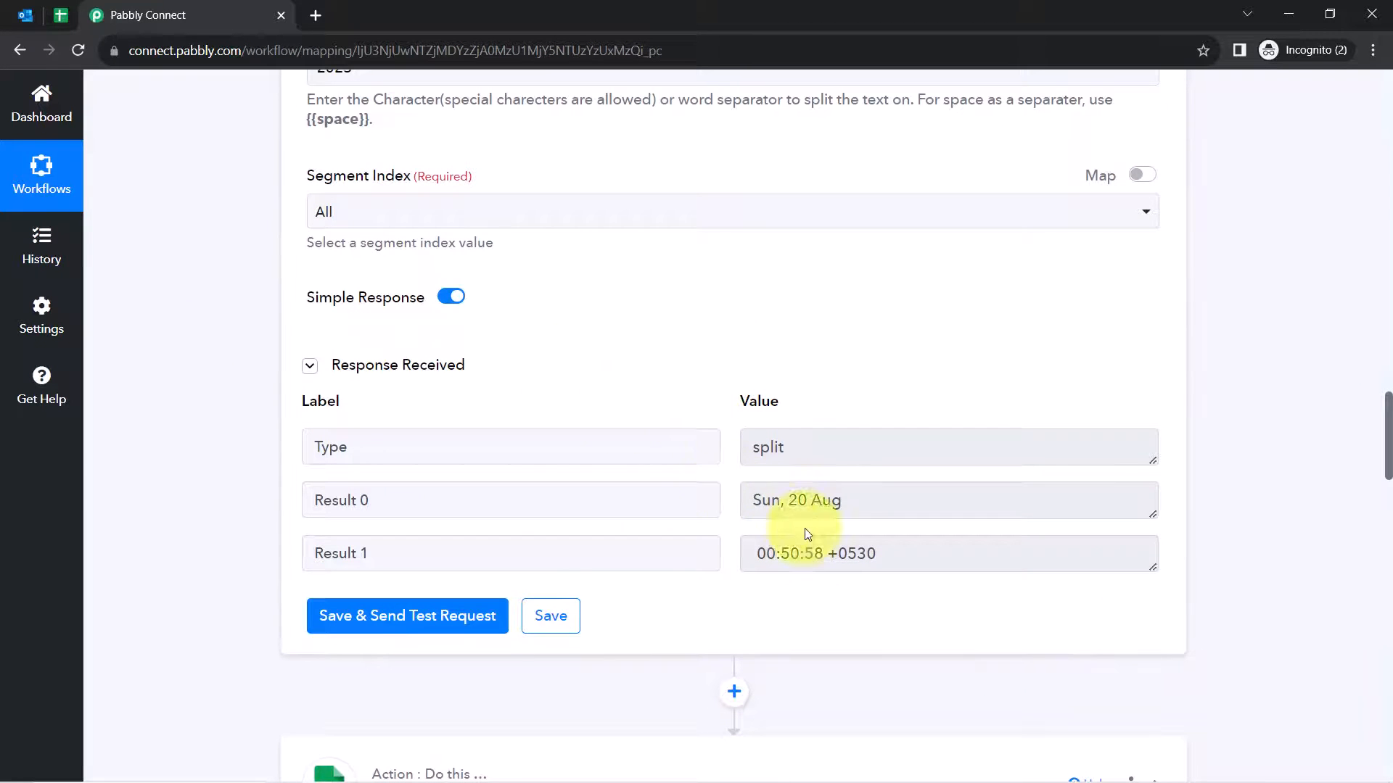
scroll(407, 407, up, 2)
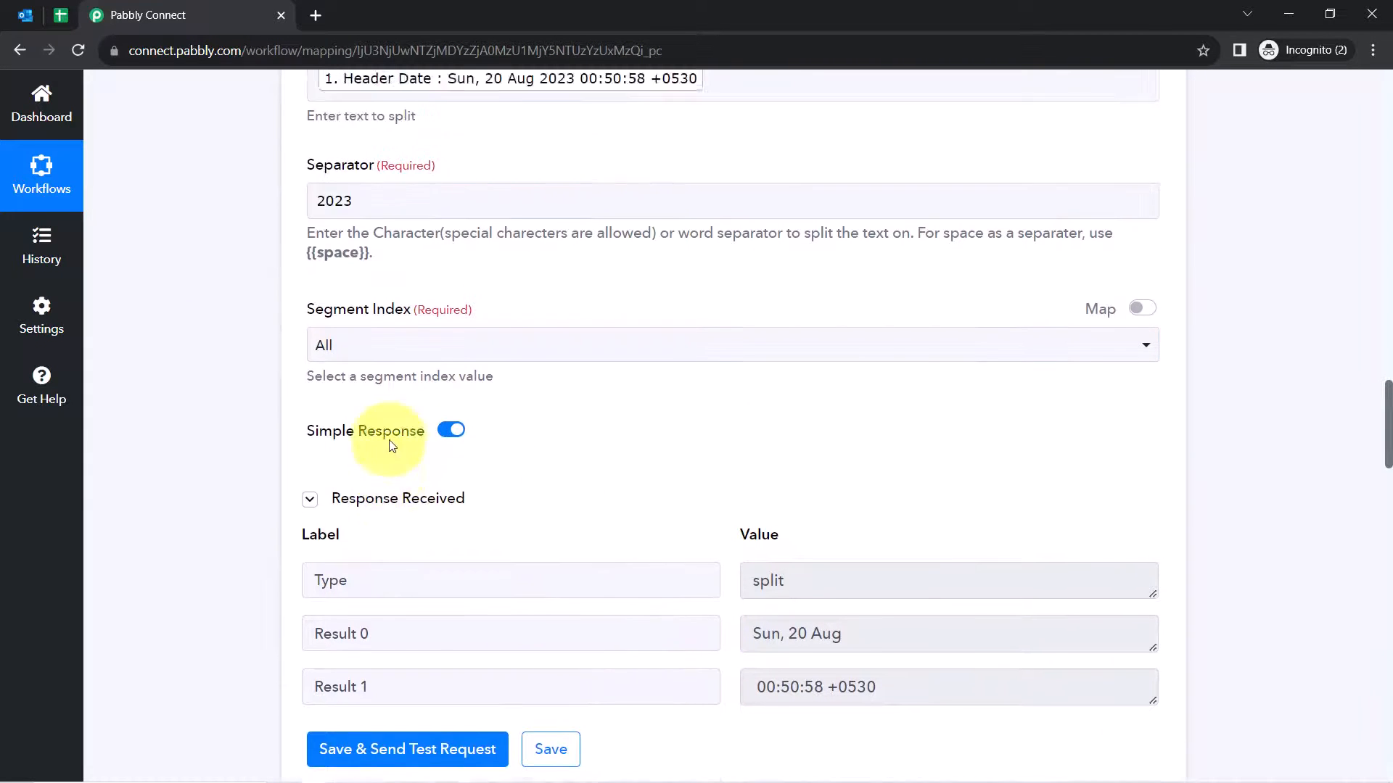
scroll(392, 445, up, 2)
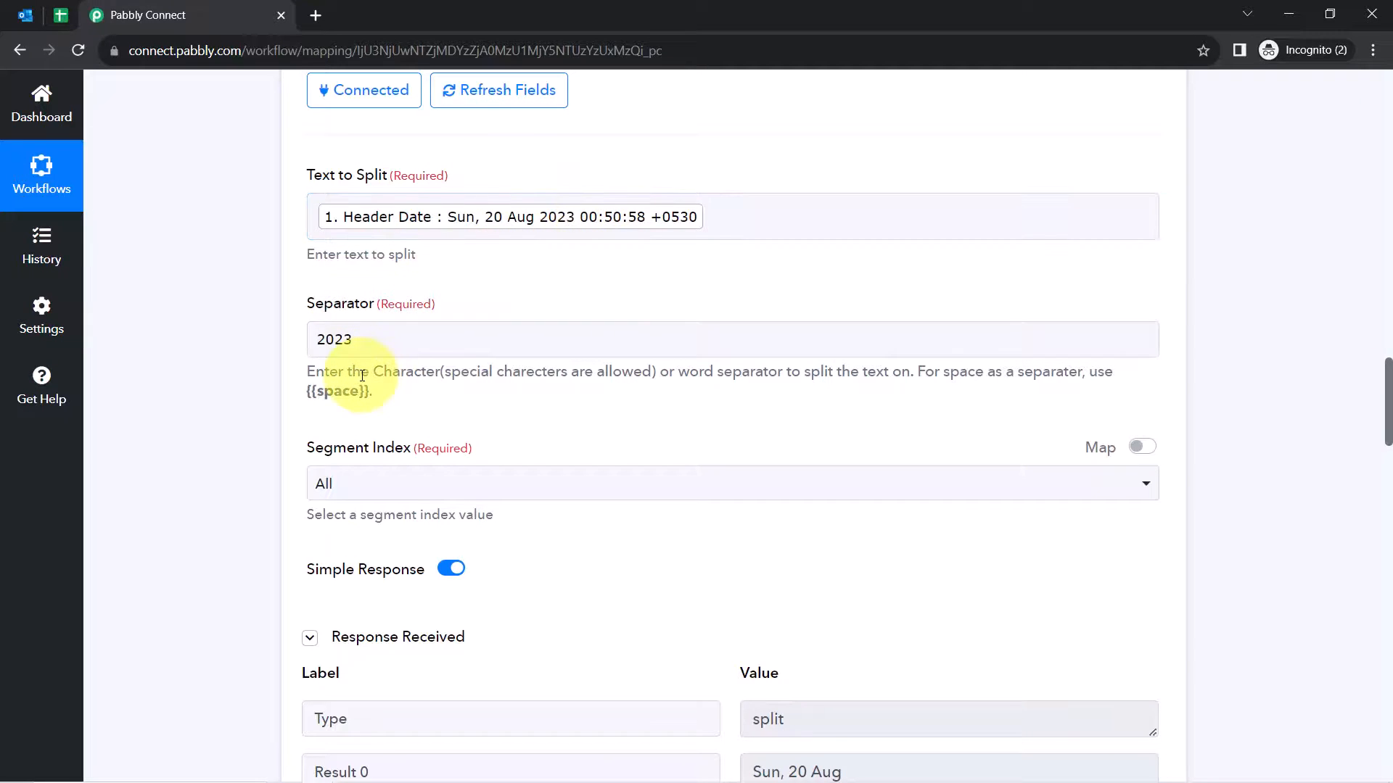
scroll(463, 434, up, 4)
scroll(463, 433, up, 1)
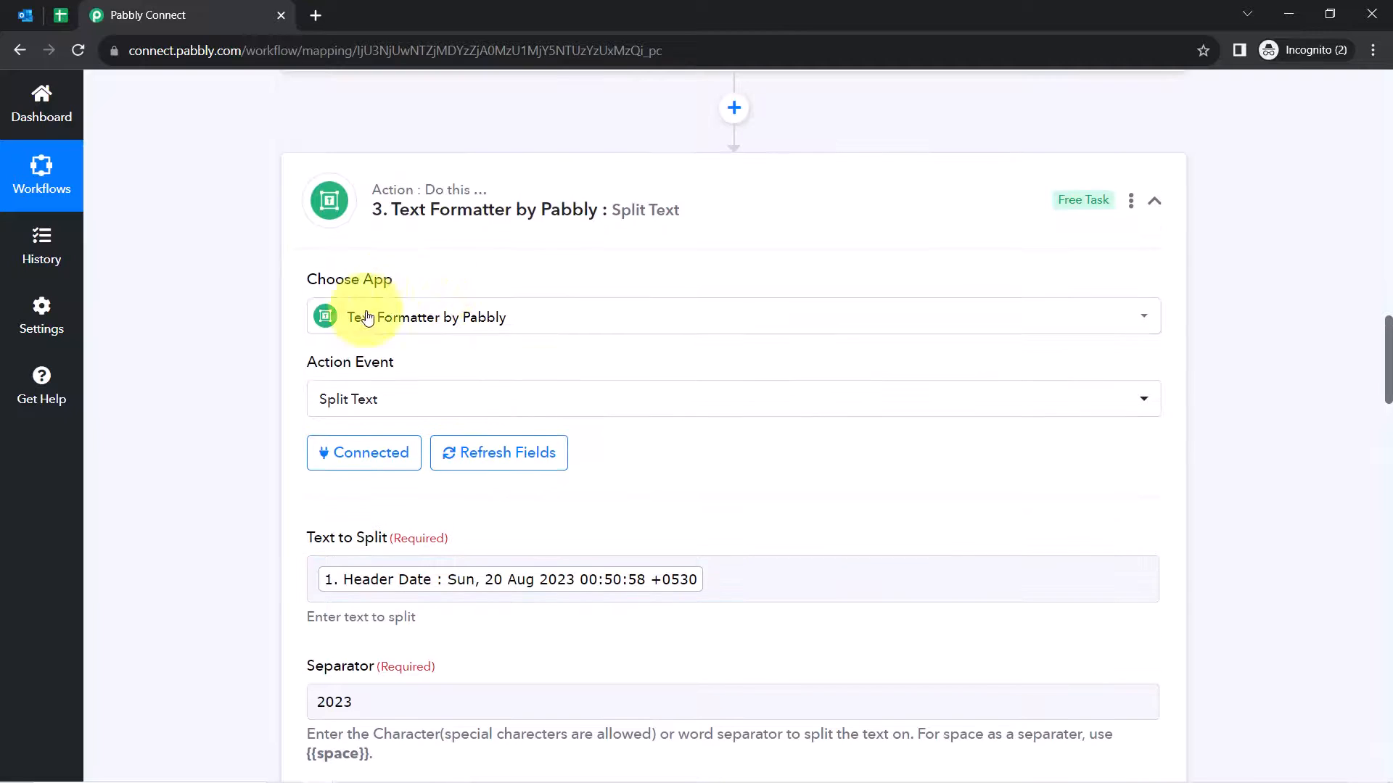
Search the Text Formatter step's app choices for "dat" and delete the Text Formatter step from the workflow
click(486, 332)
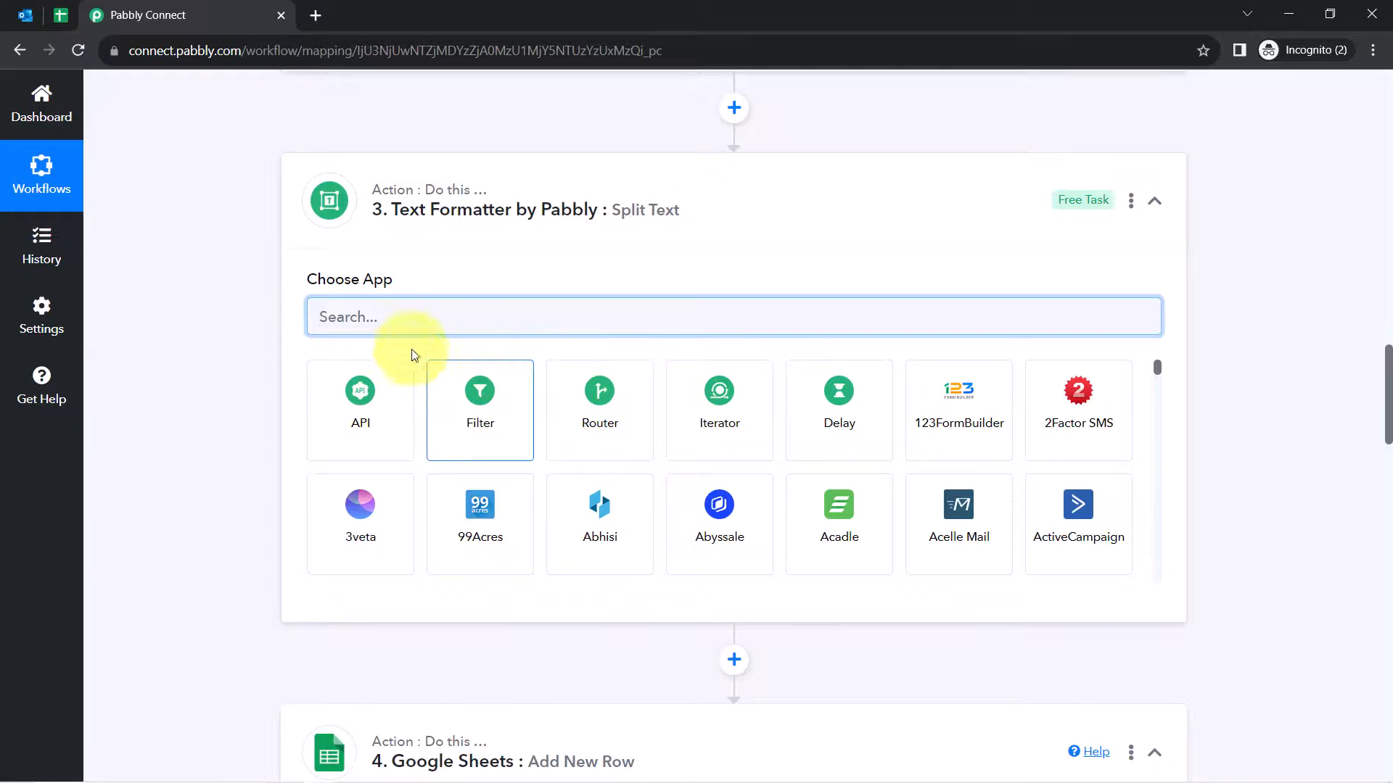
text(dat)
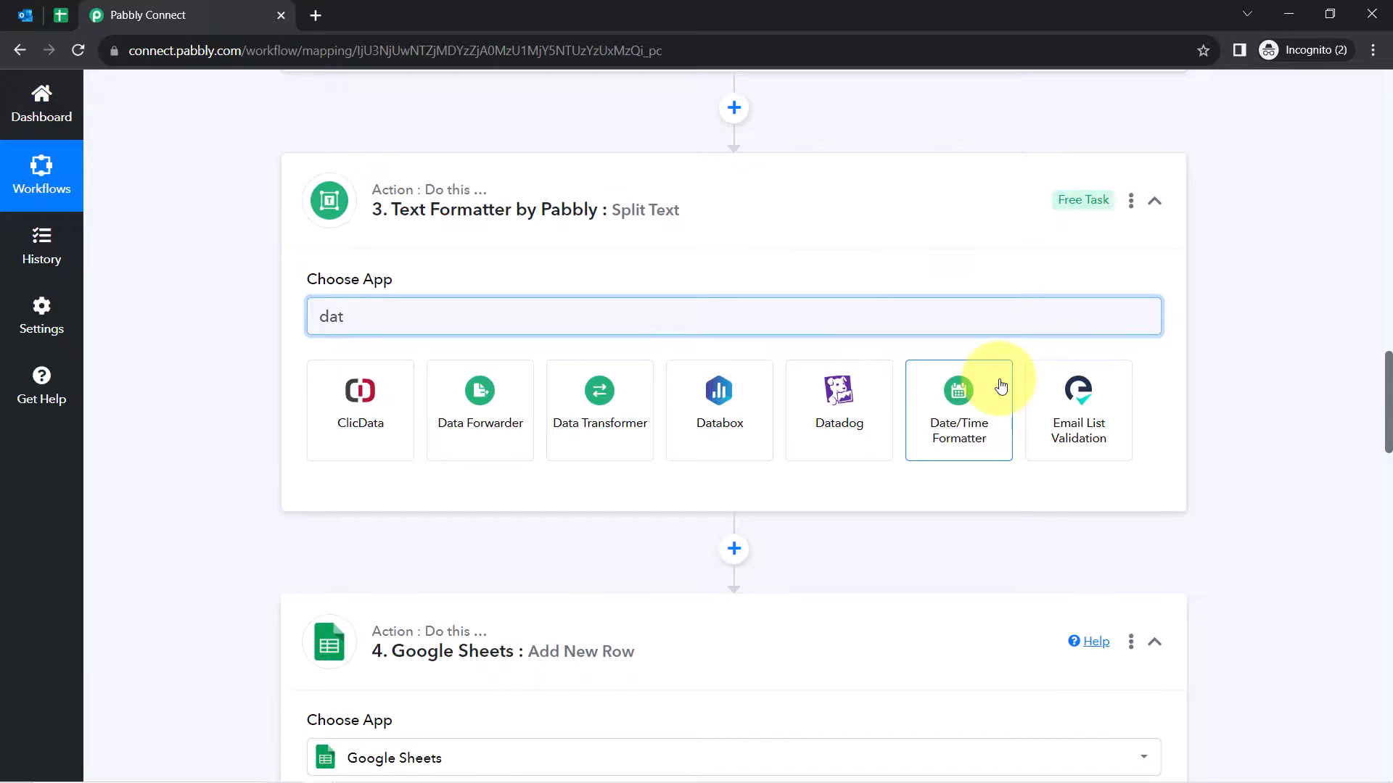
click(1131, 203)
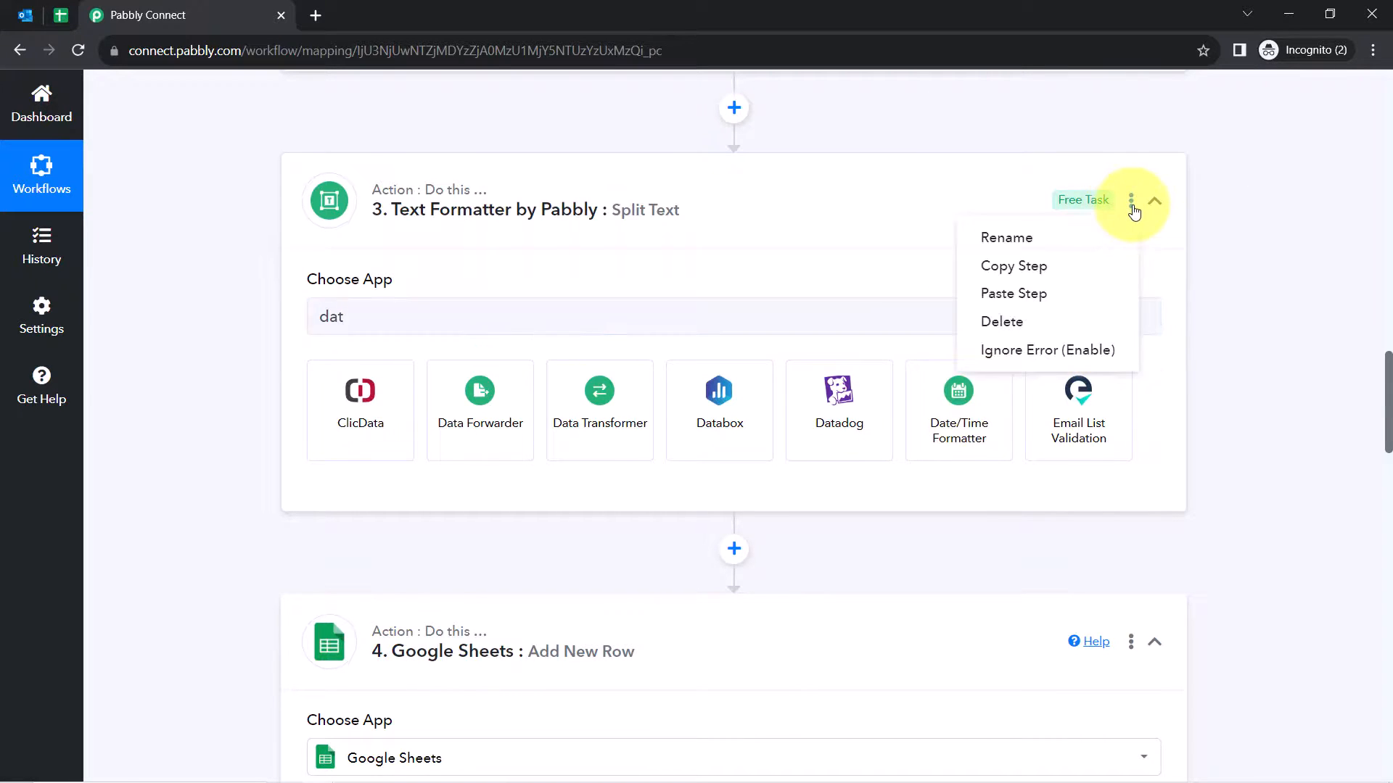
click(1019, 325)
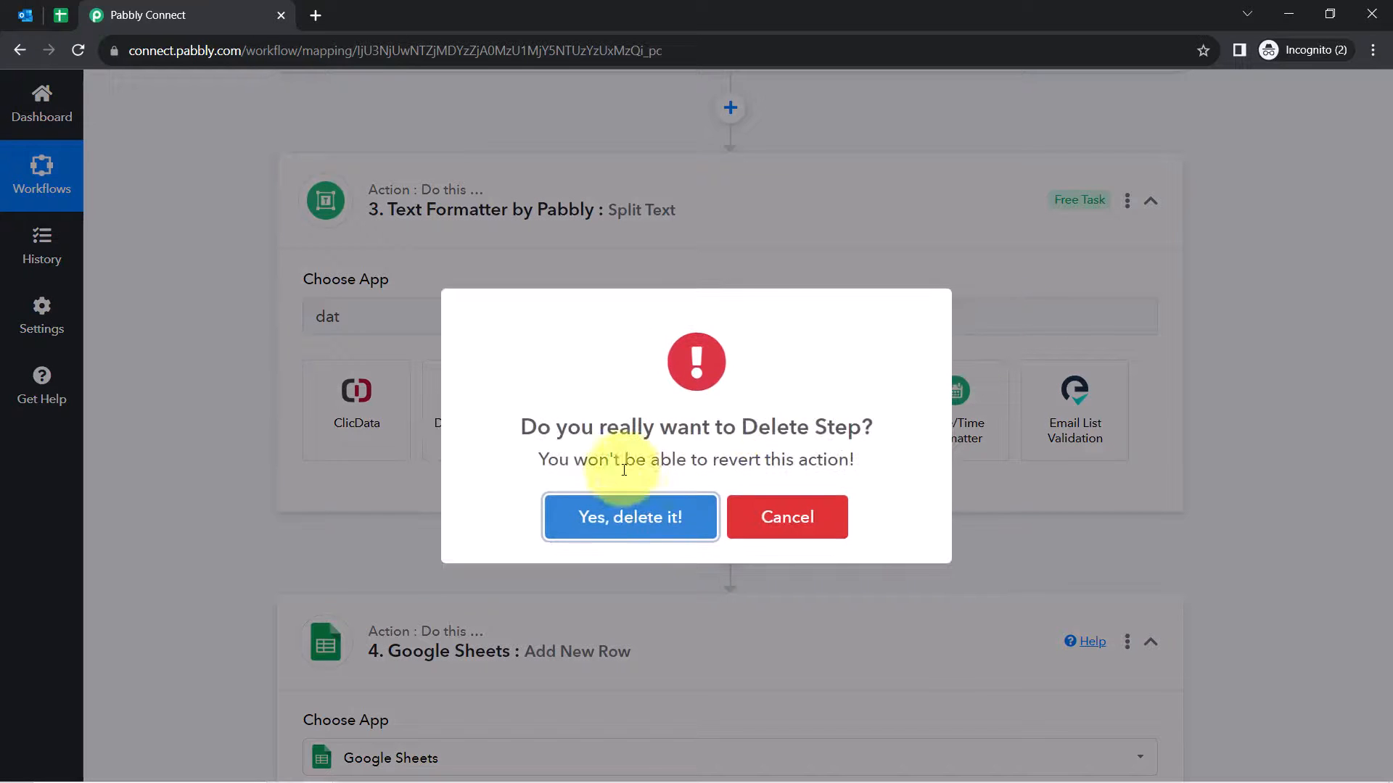
click(591, 521)
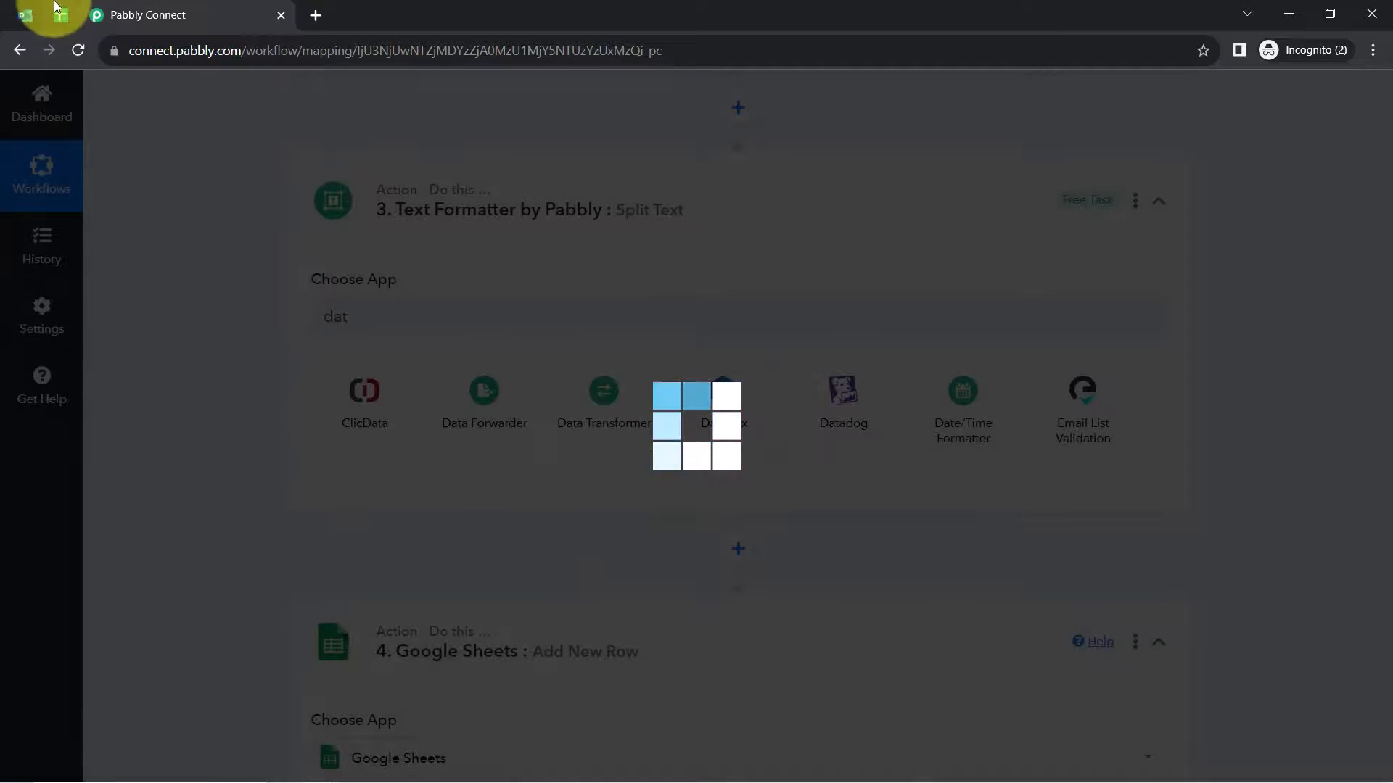
Check the email row in the New & Important Emails spreadsheet and return to the Pabbly Connect workflow
click(61, 14)
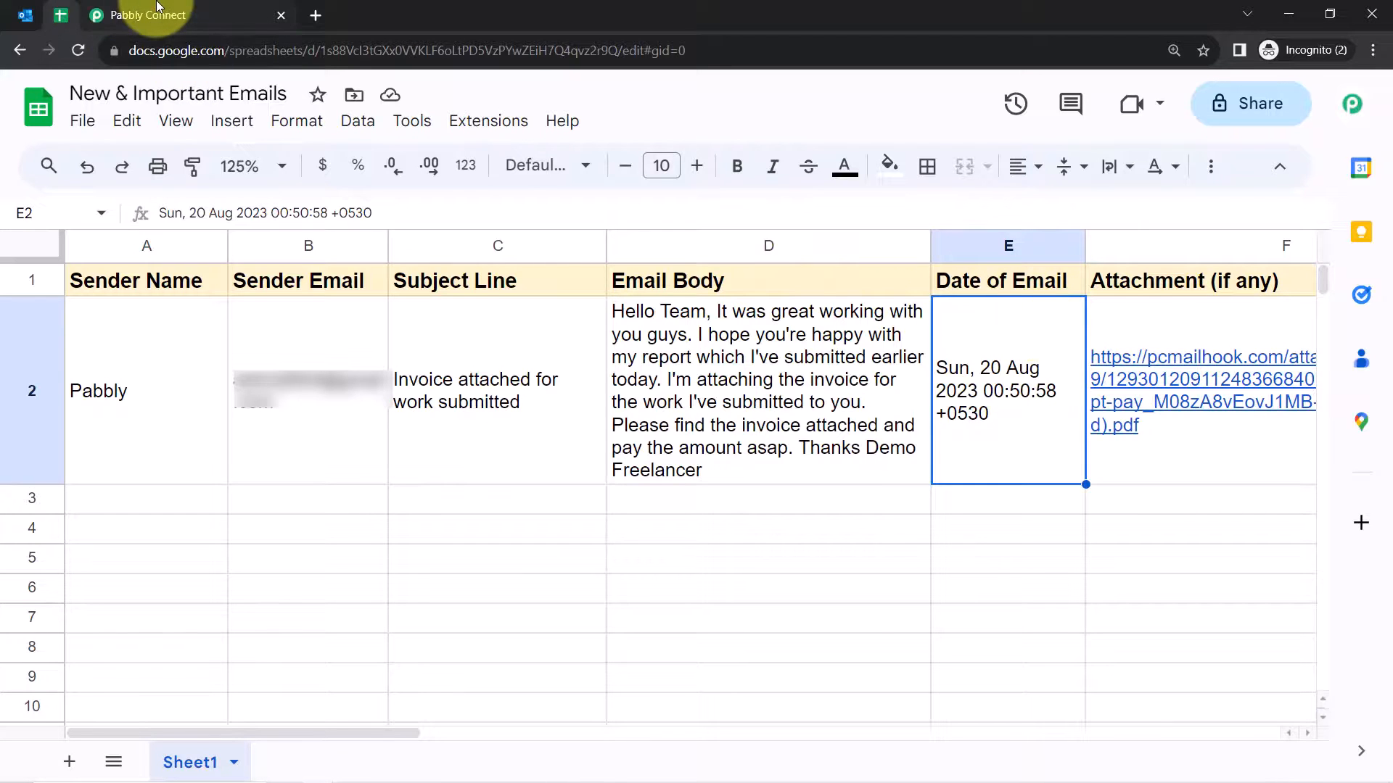
mouse_move(156, 5)
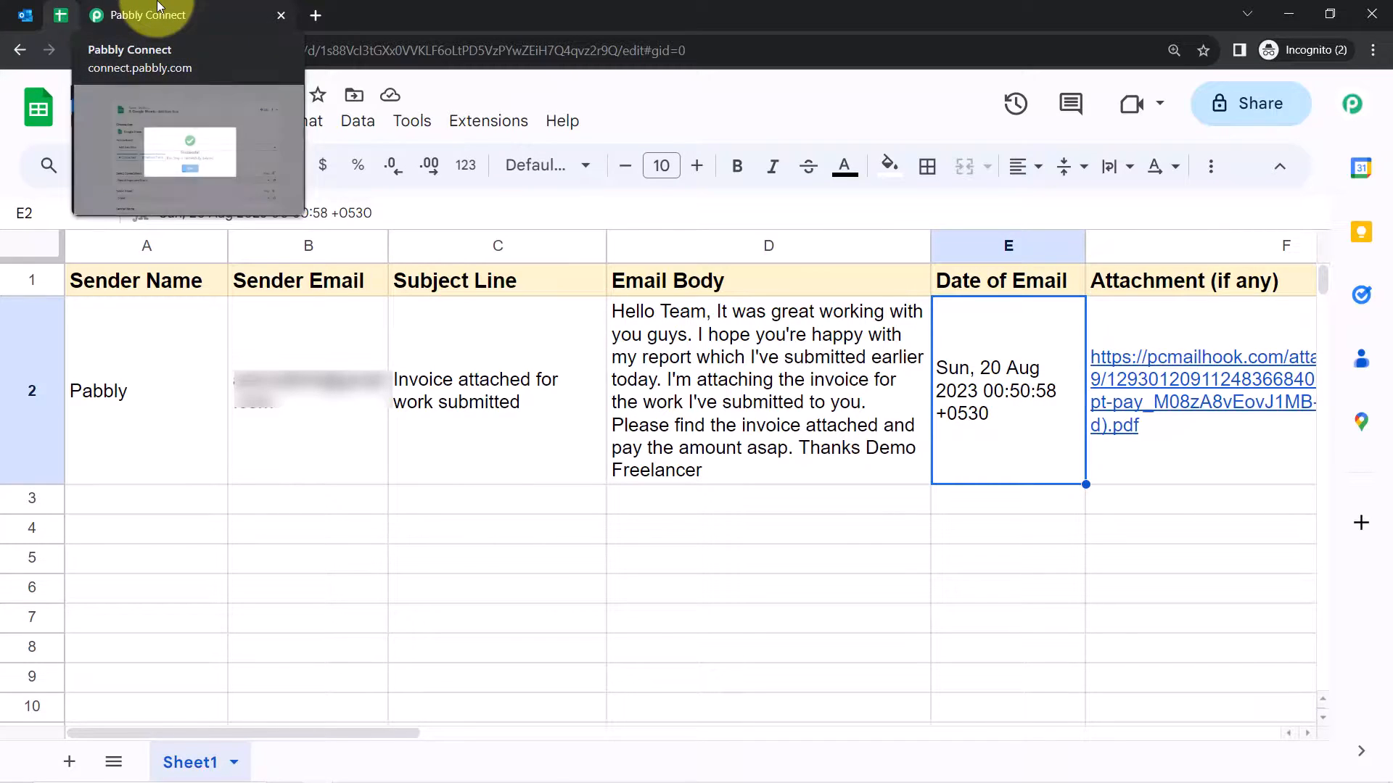
click(157, 6)
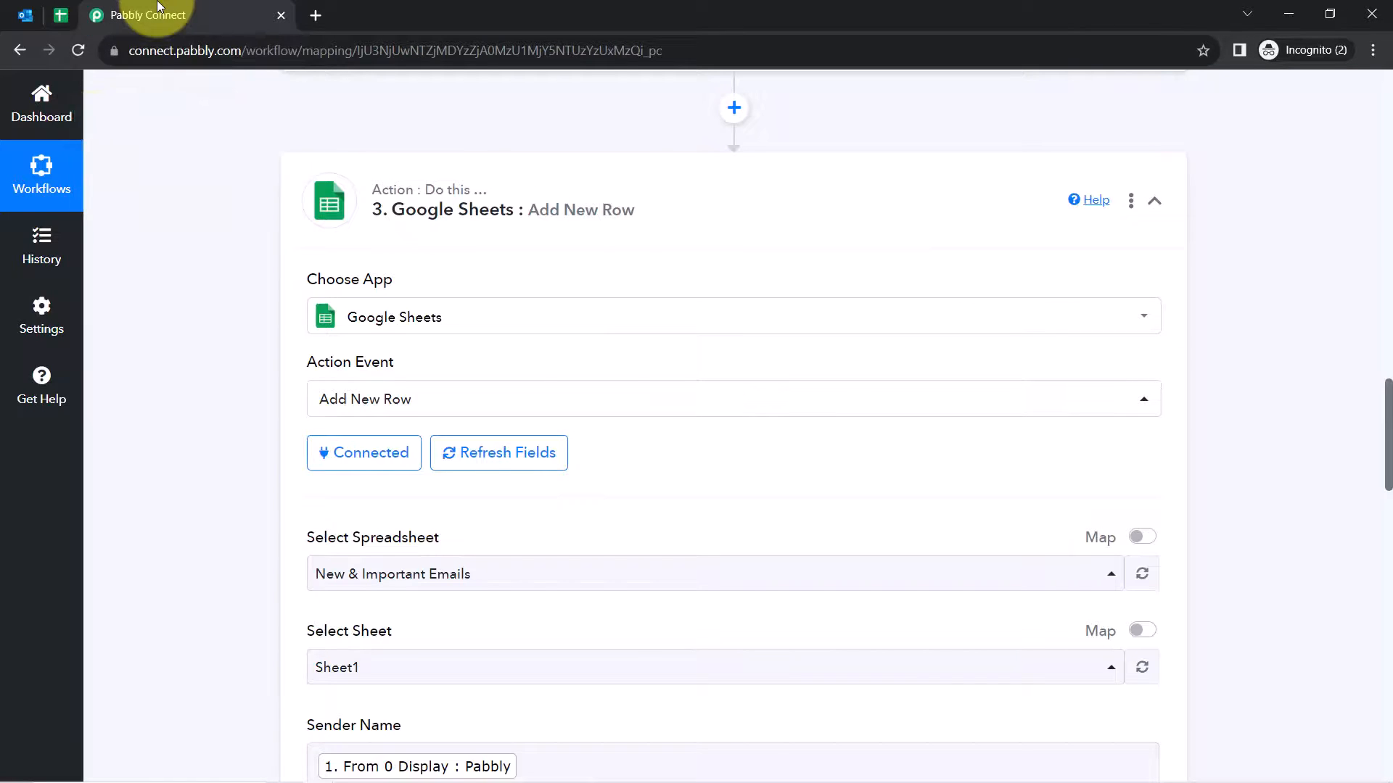
Collapse the Email Parser, Filter and Google Sheets steps of the workflow
scroll(191, 386, up, 10)
scroll(192, 388, up, 6)
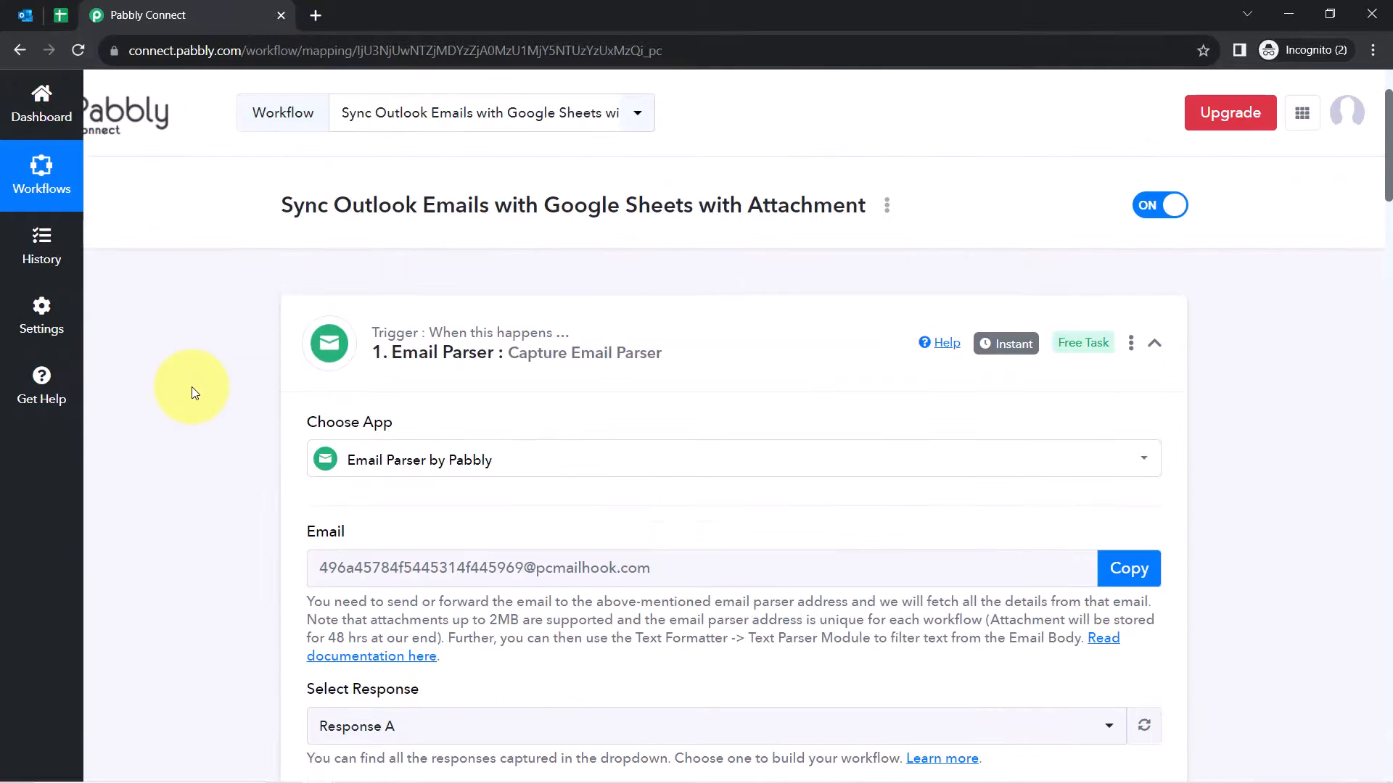
click(456, 319)
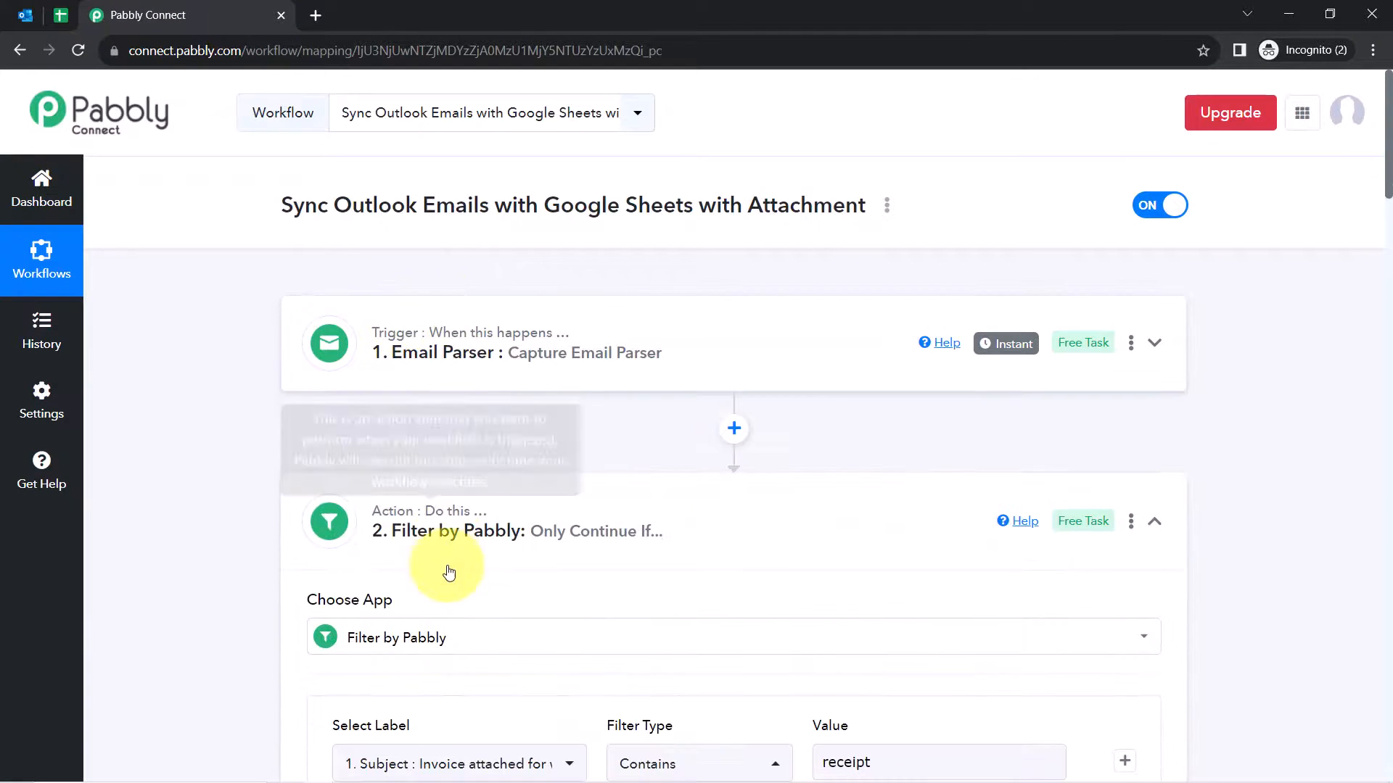
click(529, 540)
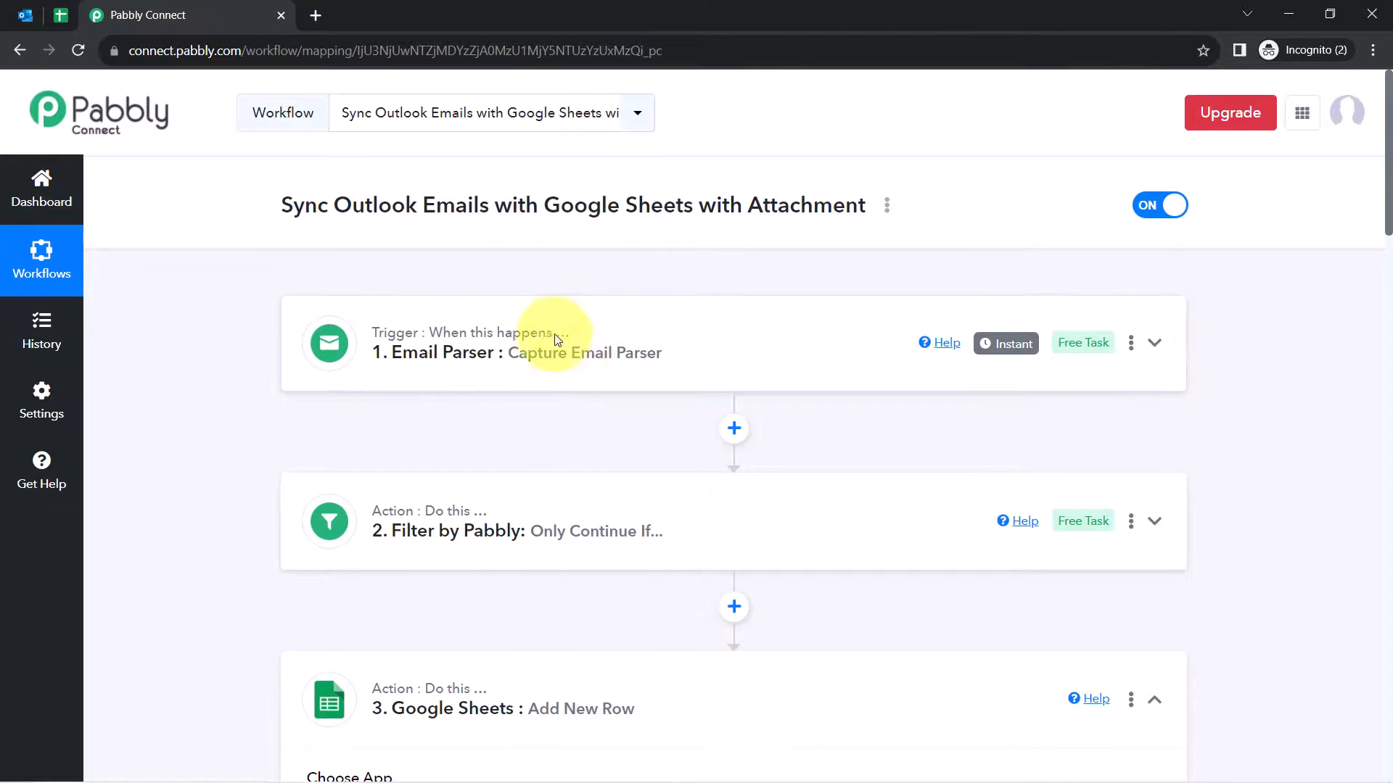
scroll(559, 340, down, 3)
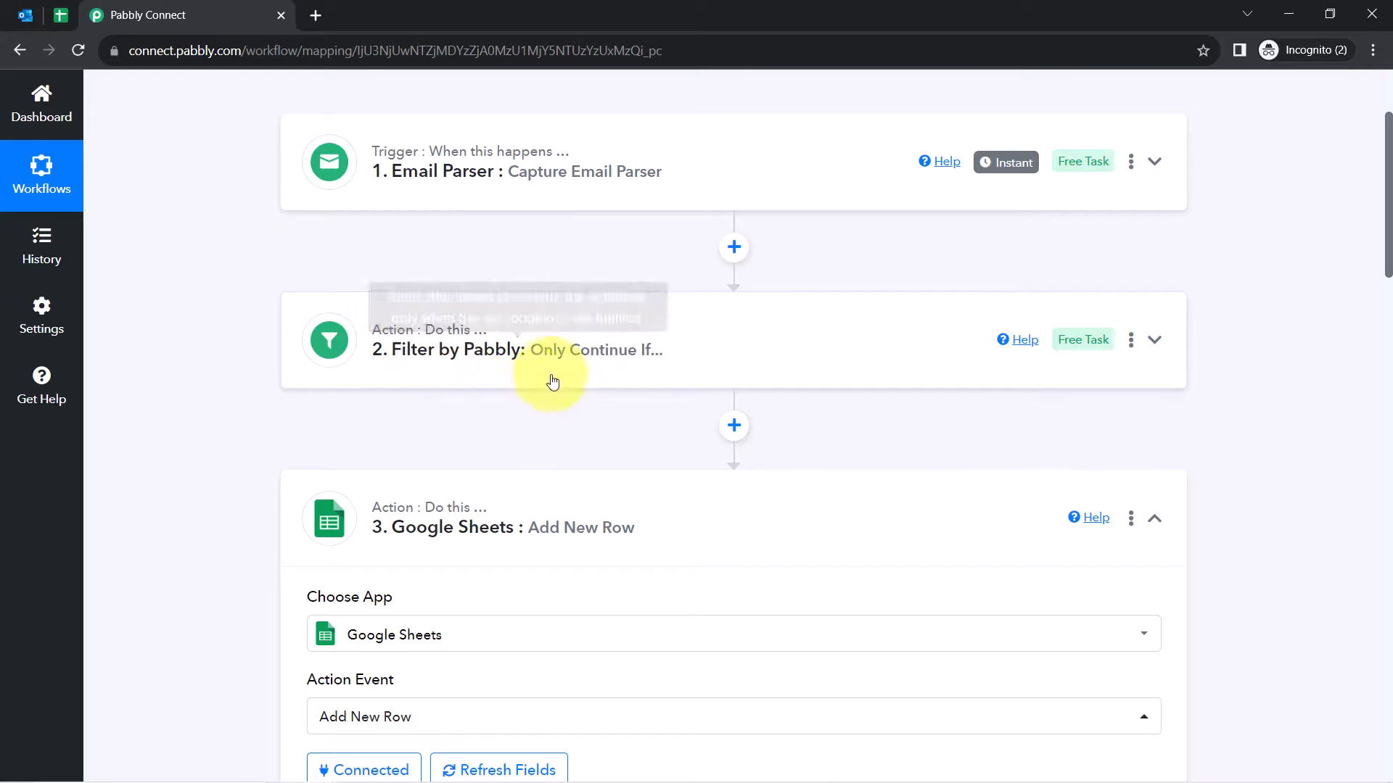
scroll(525, 342, down, 1)
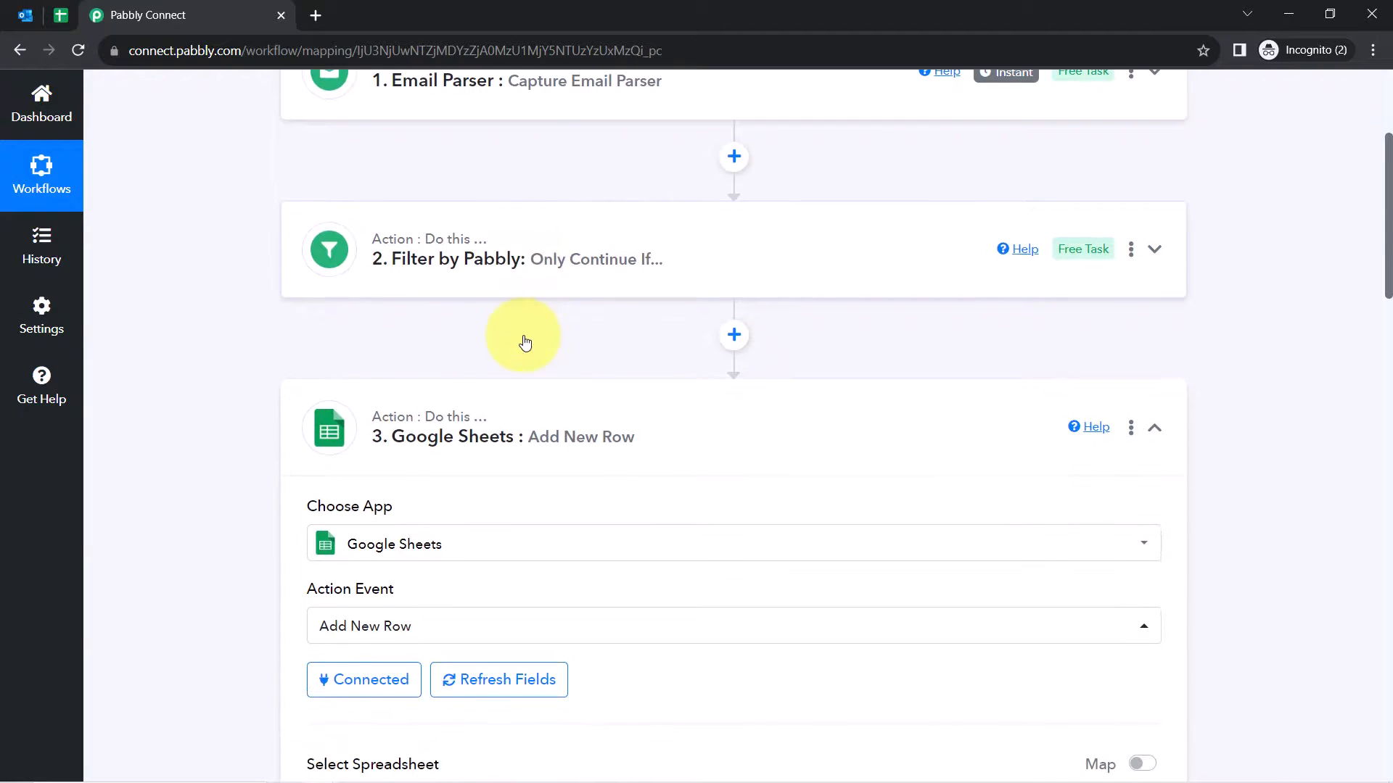
click(449, 453)
scroll(461, 440, up, 3)
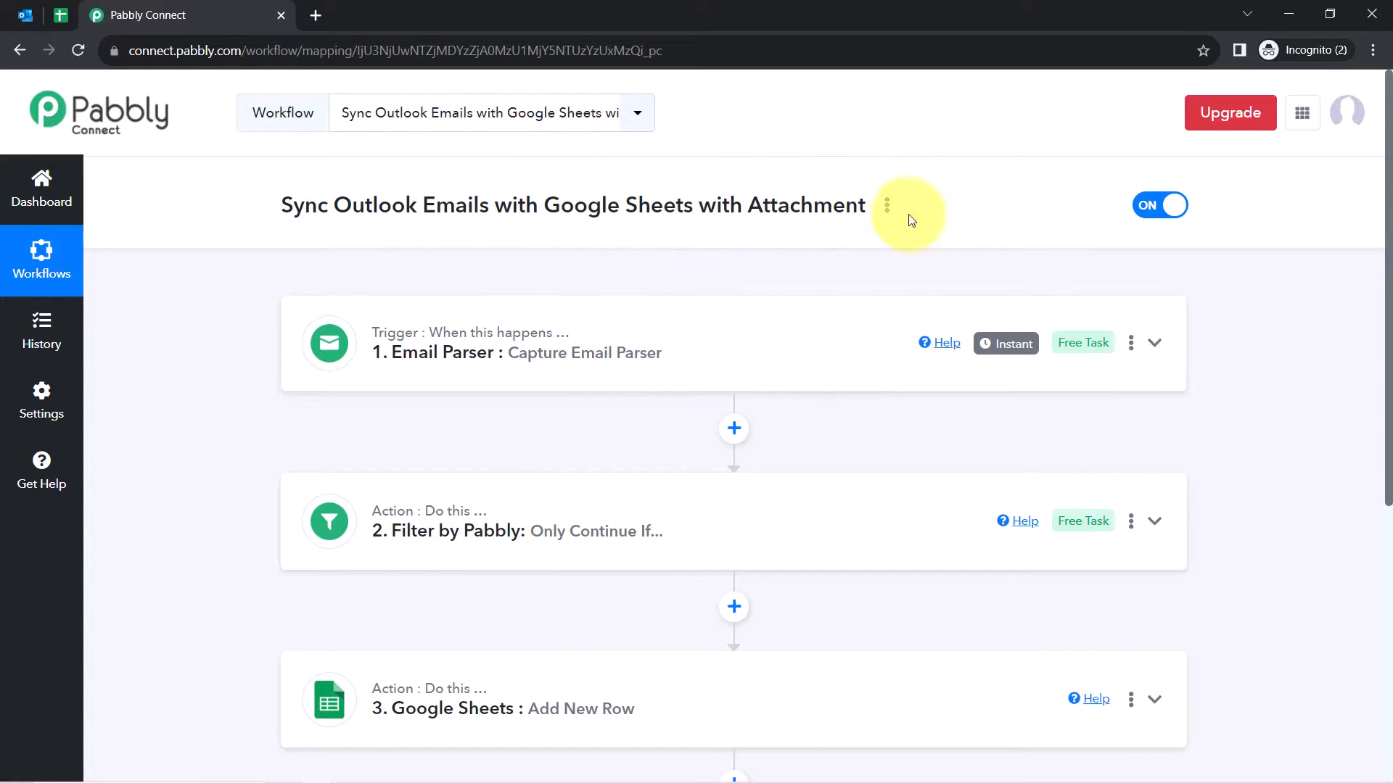
Copy the share link of the Sync Outlook Emails with Google Sheets with Attachment workflow and close the sharing dialog
click(888, 206)
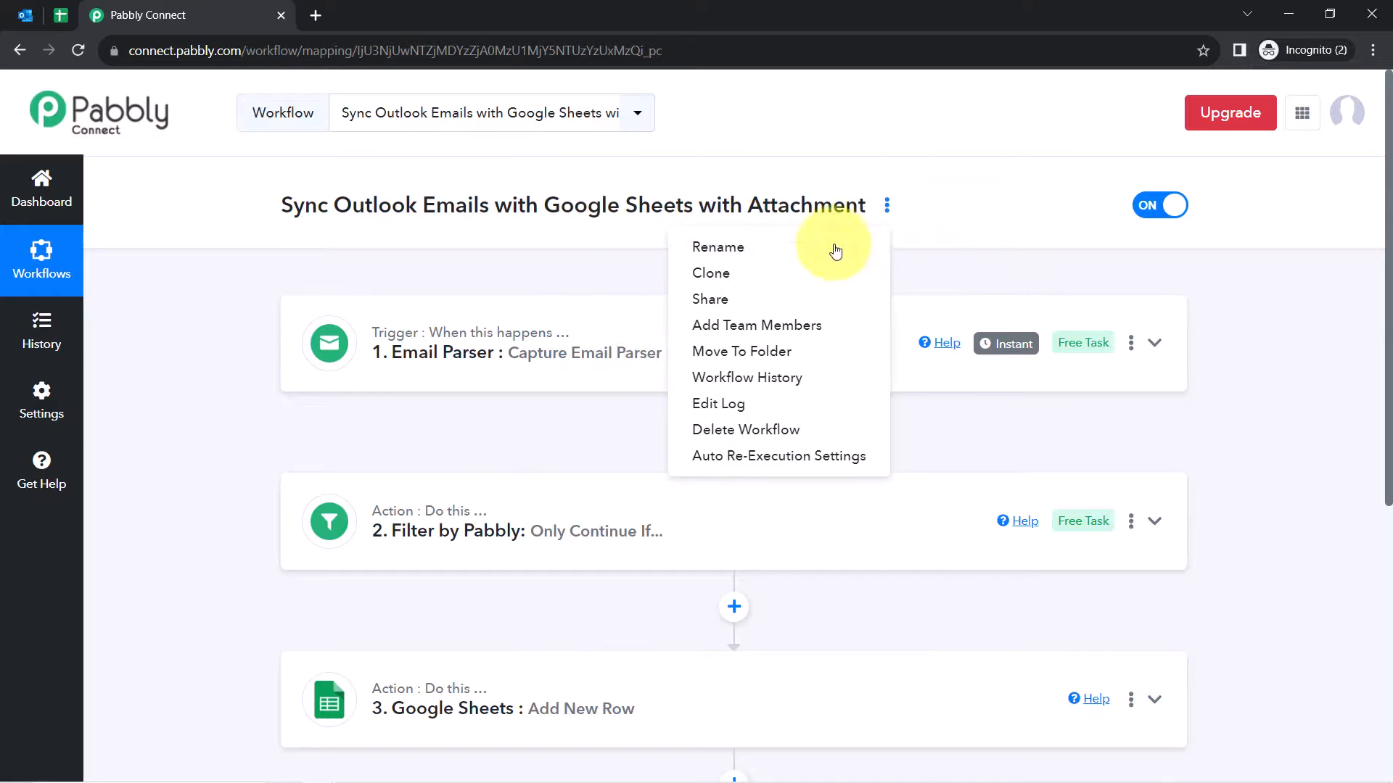
click(758, 298)
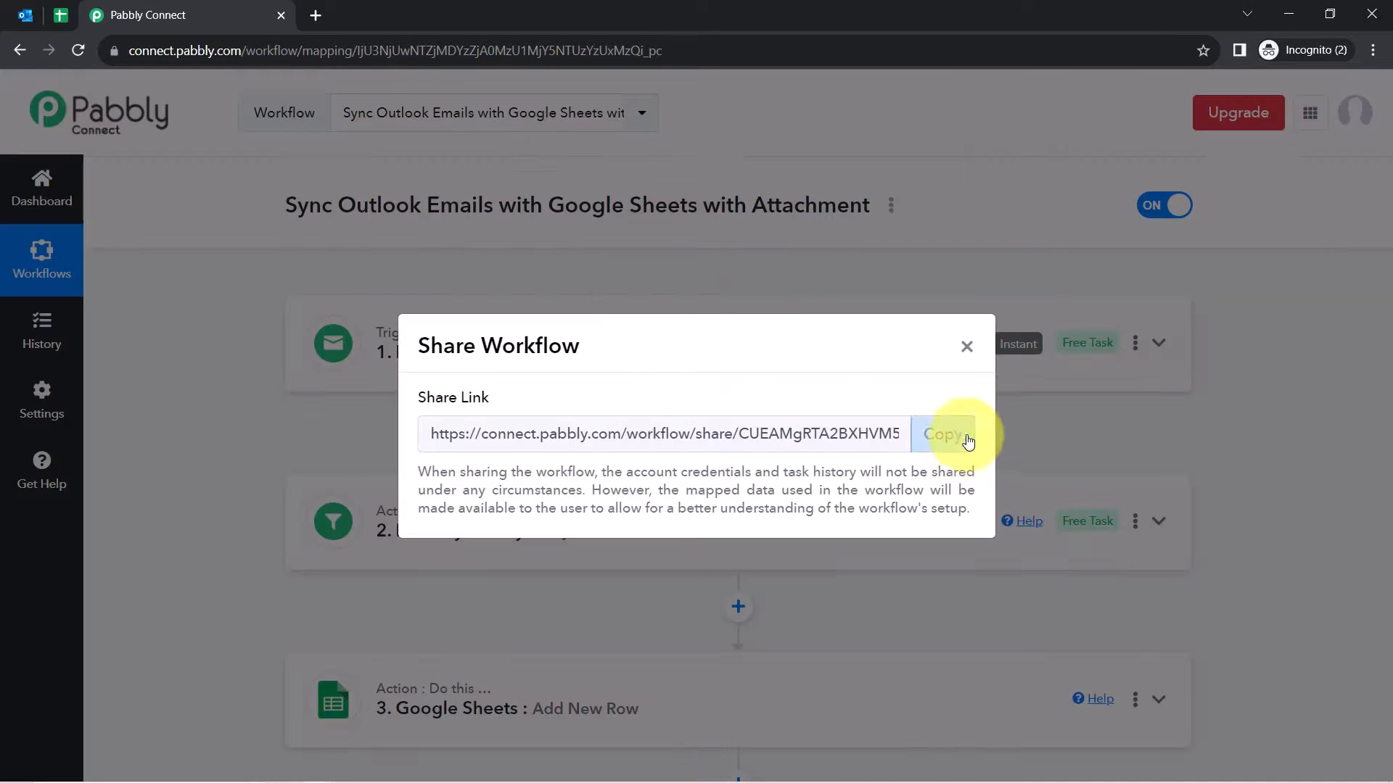
click(967, 439)
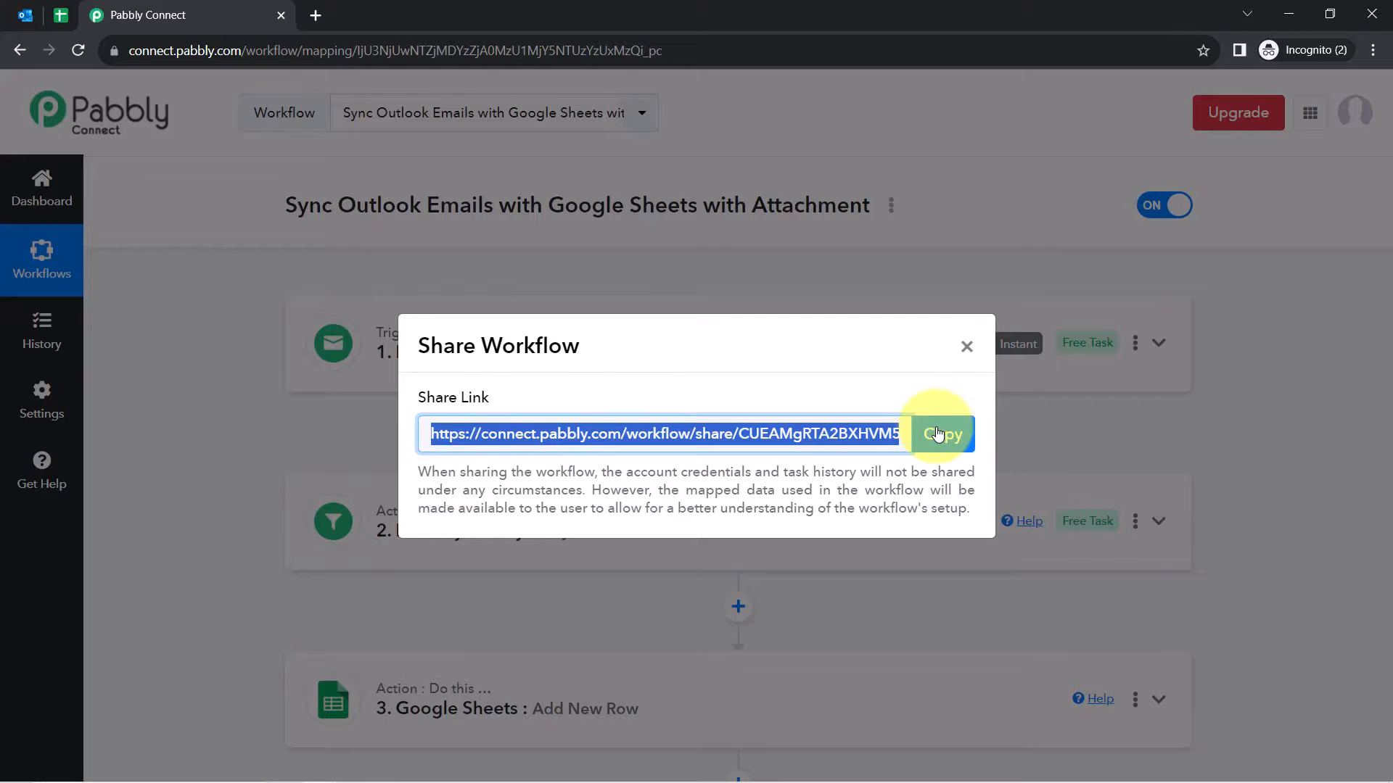
click(965, 351)
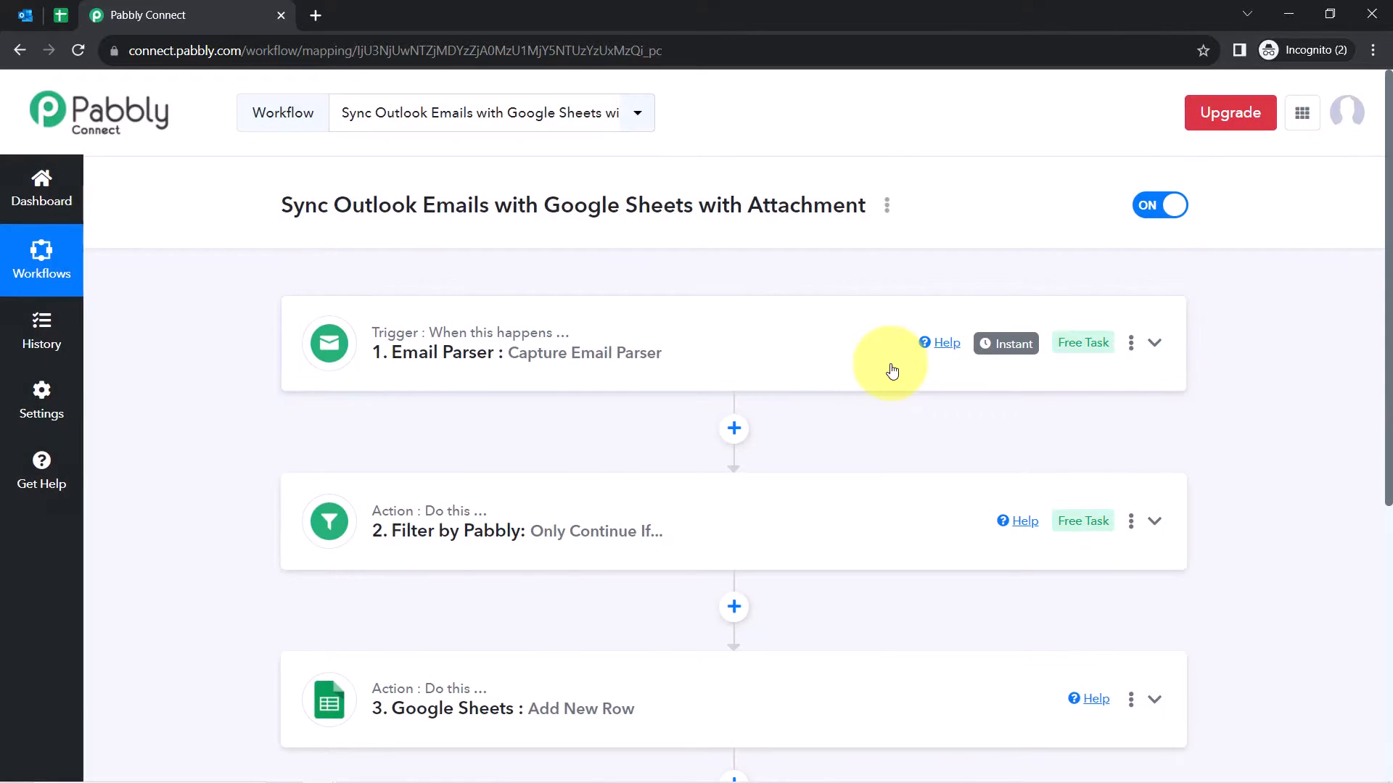